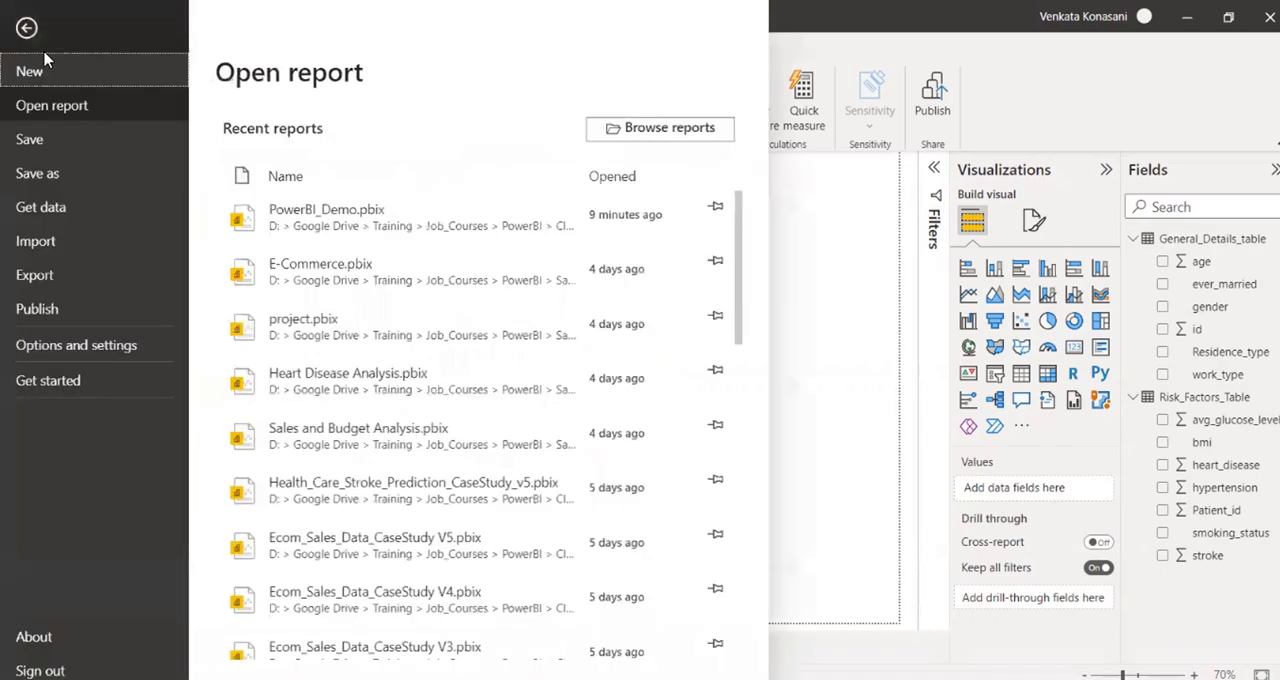
Save the report under the new name Stroke_Prediction_v1 in the Class_Material folder.
click(95, 174)
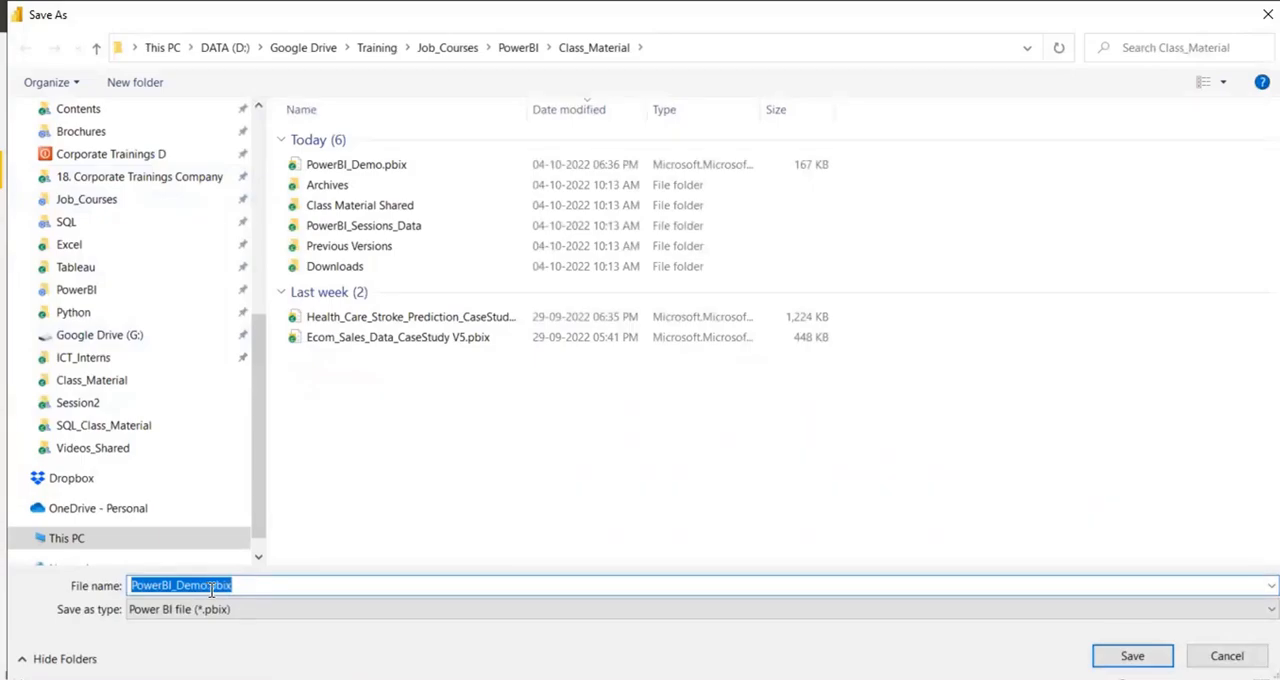
drag(211, 589, 30, 552)
text(Stroke-)
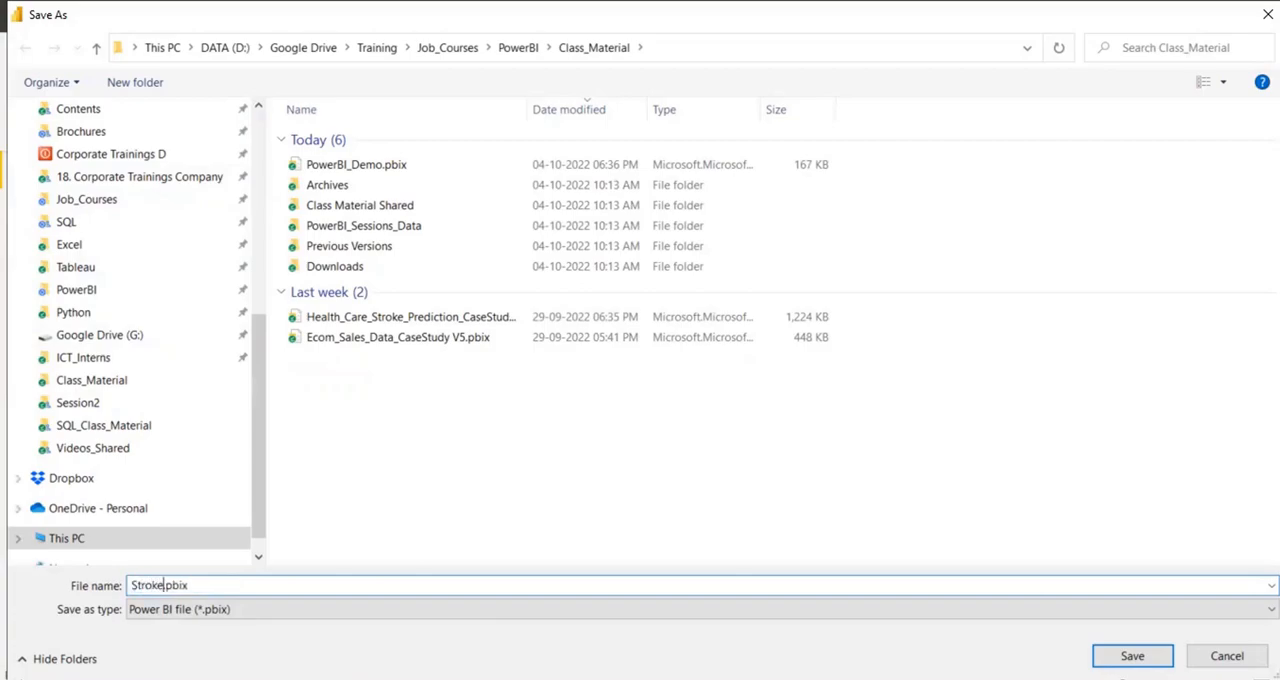
key(BackSpace)
text(_Prediction_v1)
key(Return)
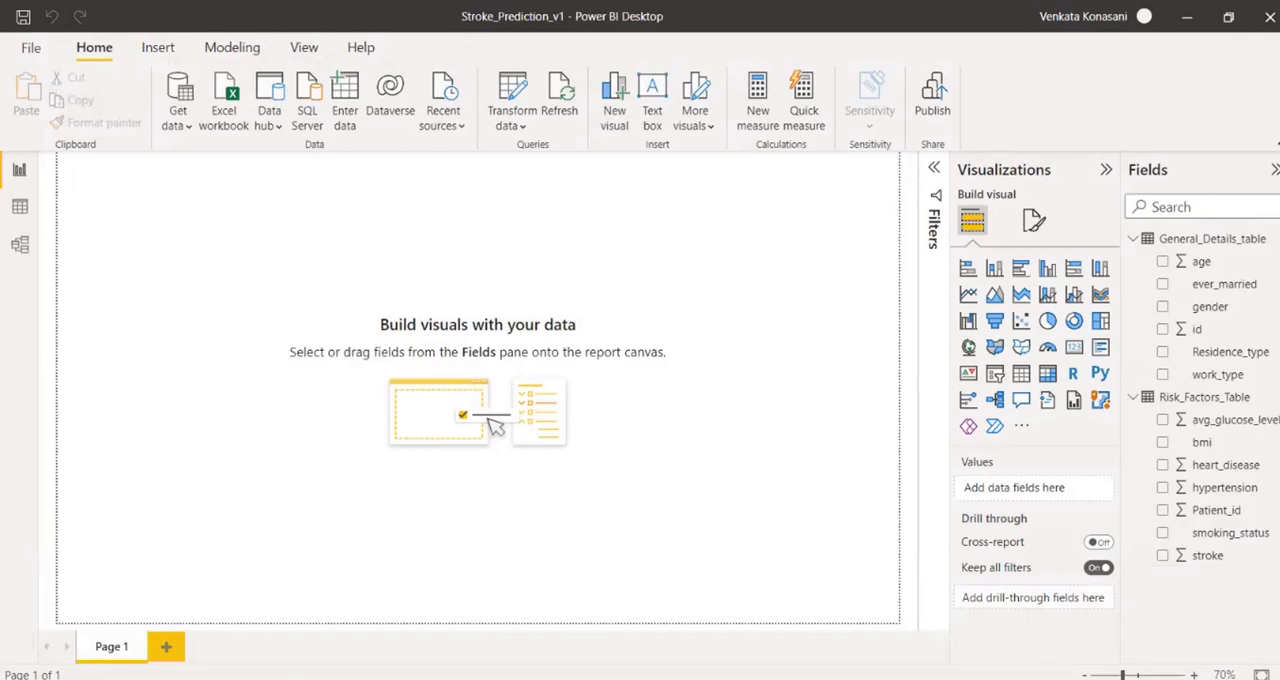
Open the Power Query Editor to transform the data and review the Promoted Headers and Navigation steps of General_Details_table.
click(511, 93)
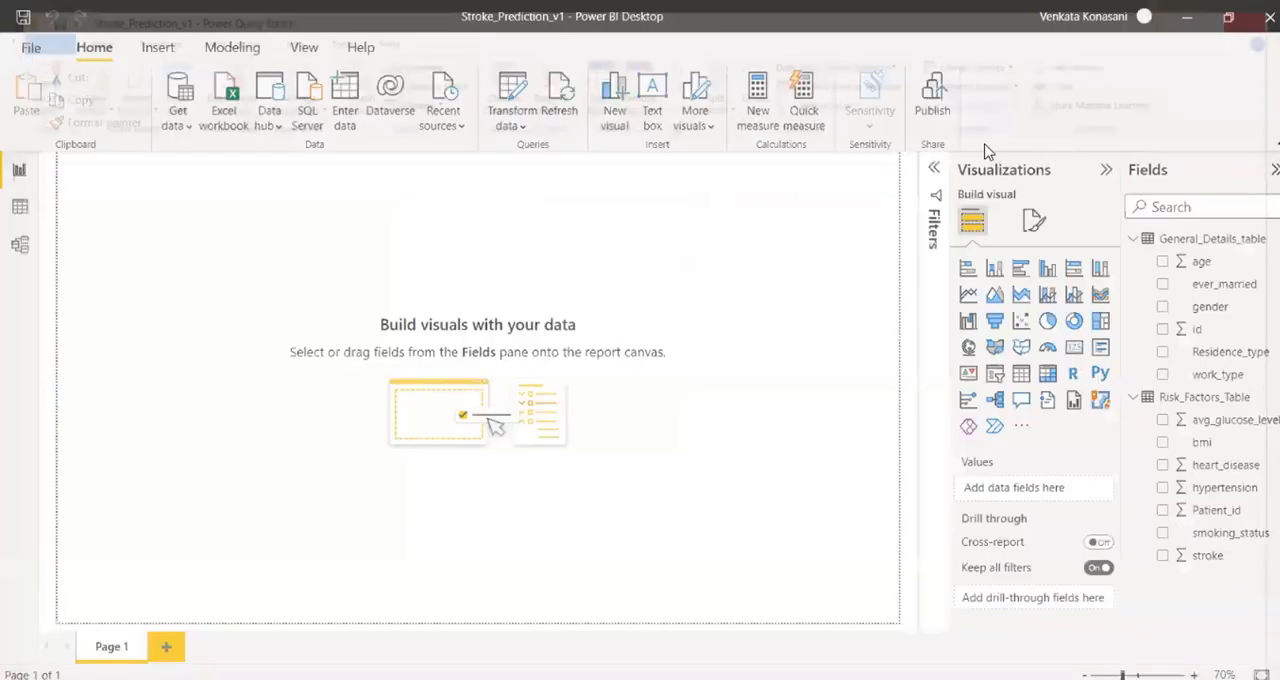
click(520, 97)
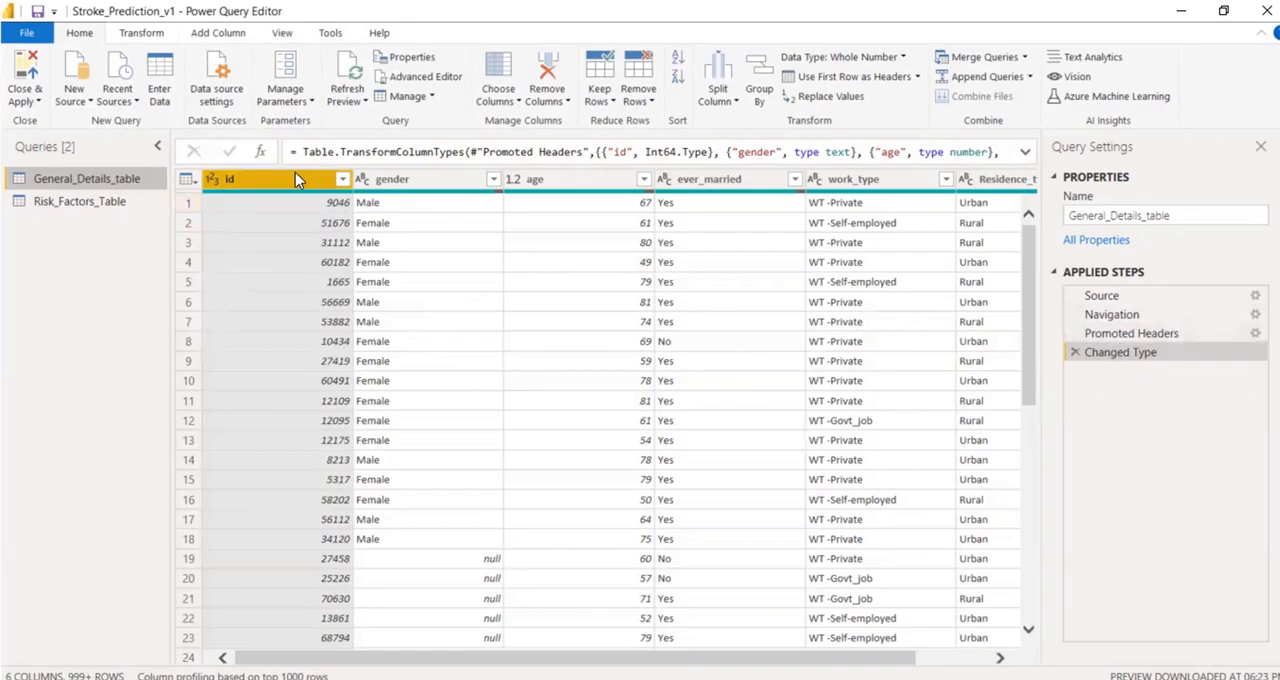
click(1130, 333)
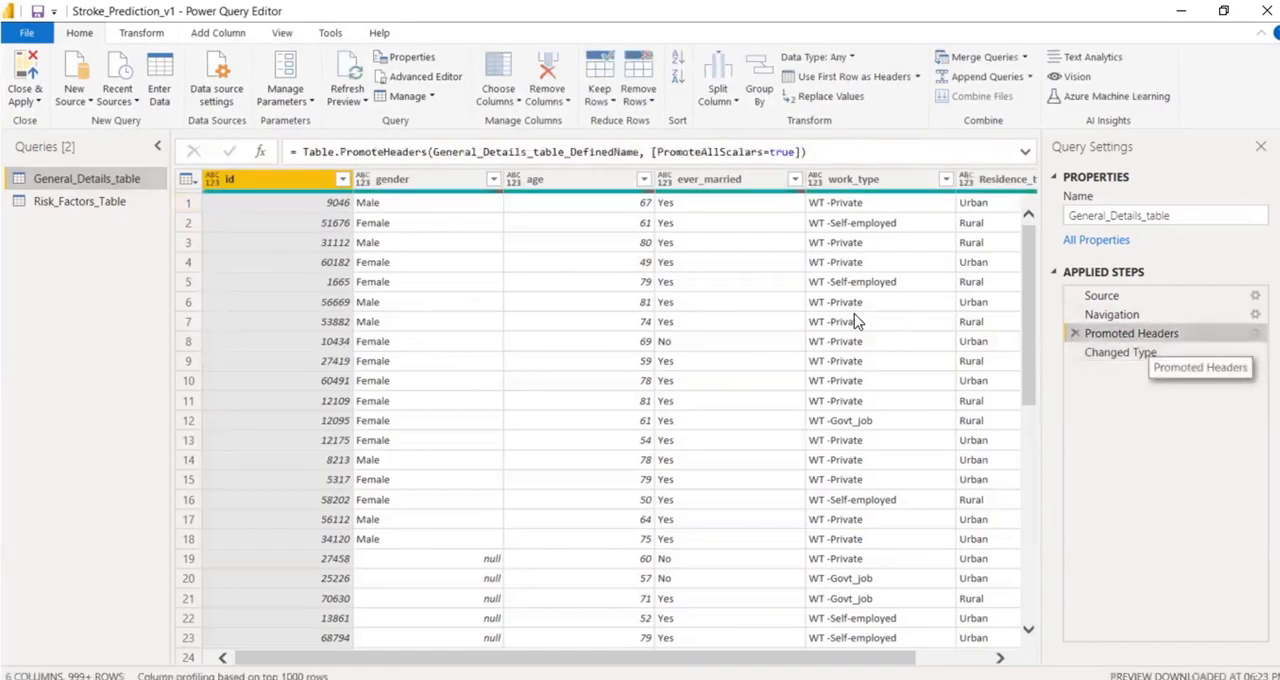
click(1114, 314)
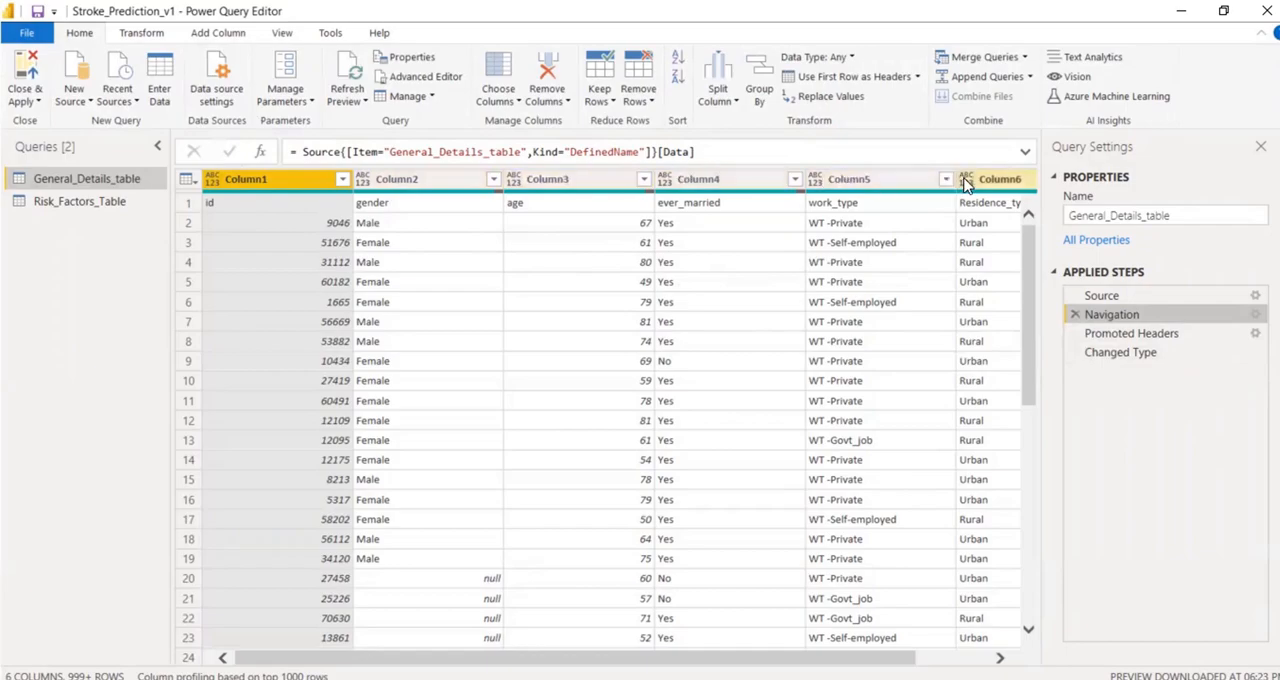
click(1183, 336)
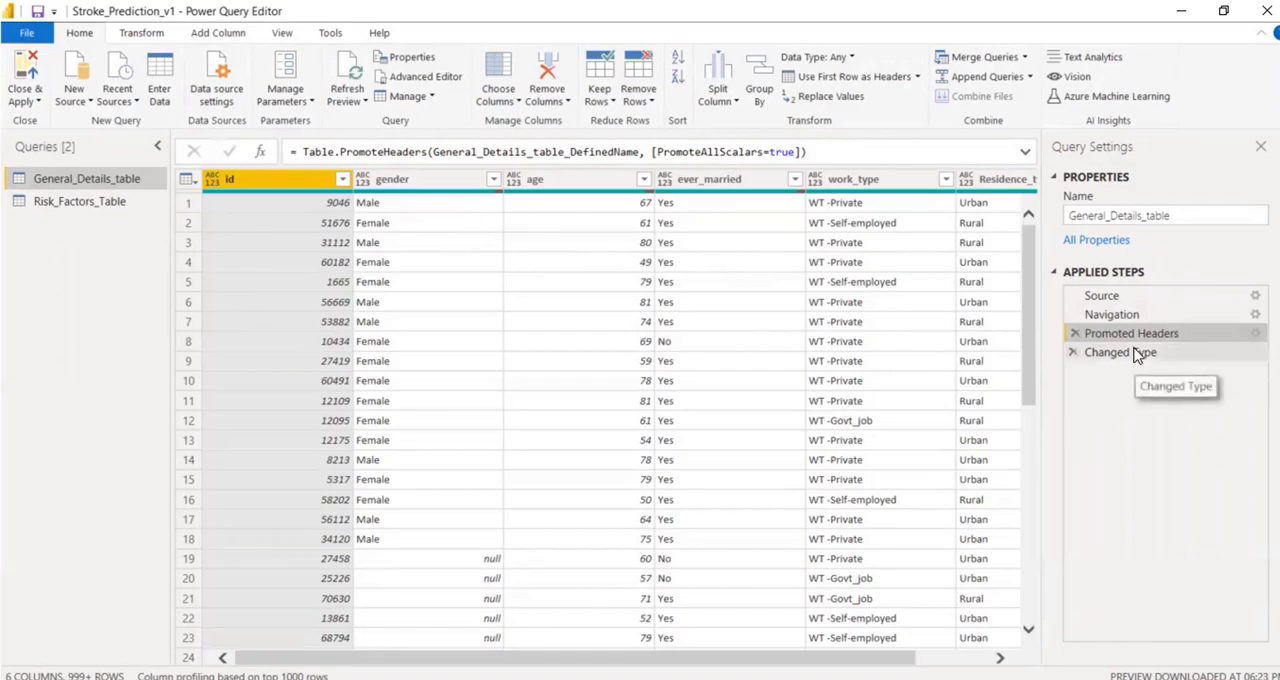
Delete the Promoted Headers step from General_Details_table and reinsert it after Navigation by using the first row as headers.
click(1075, 334)
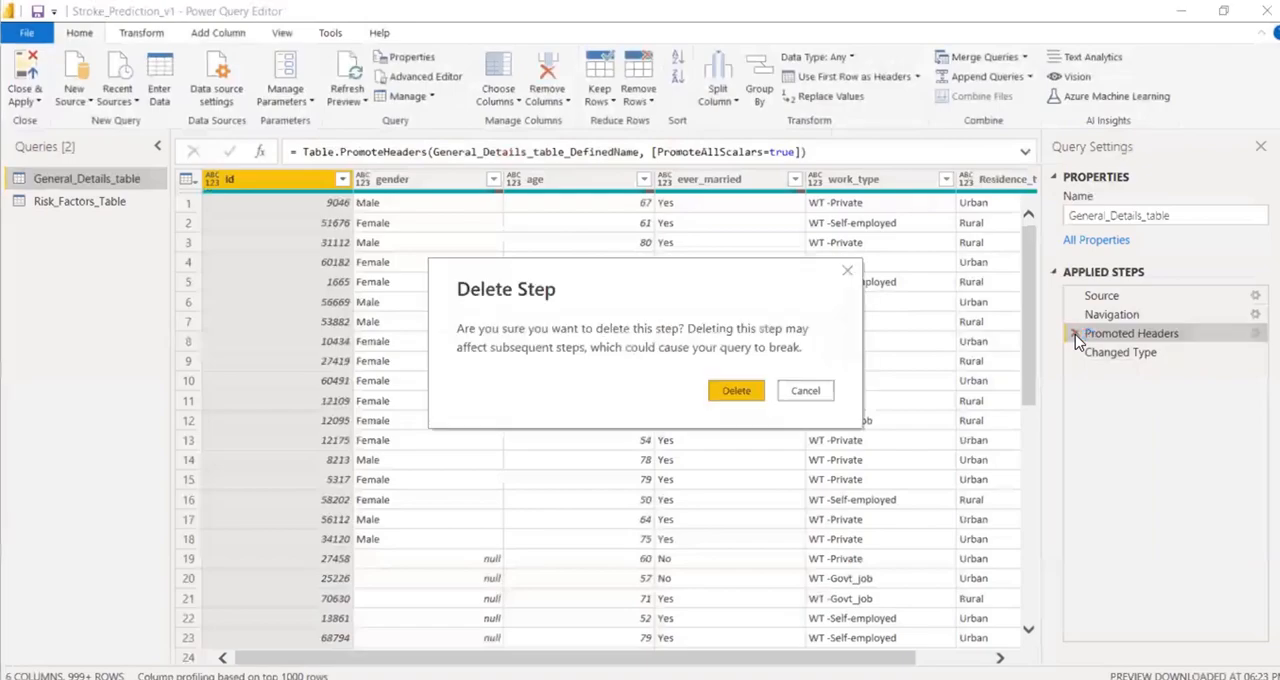
click(735, 391)
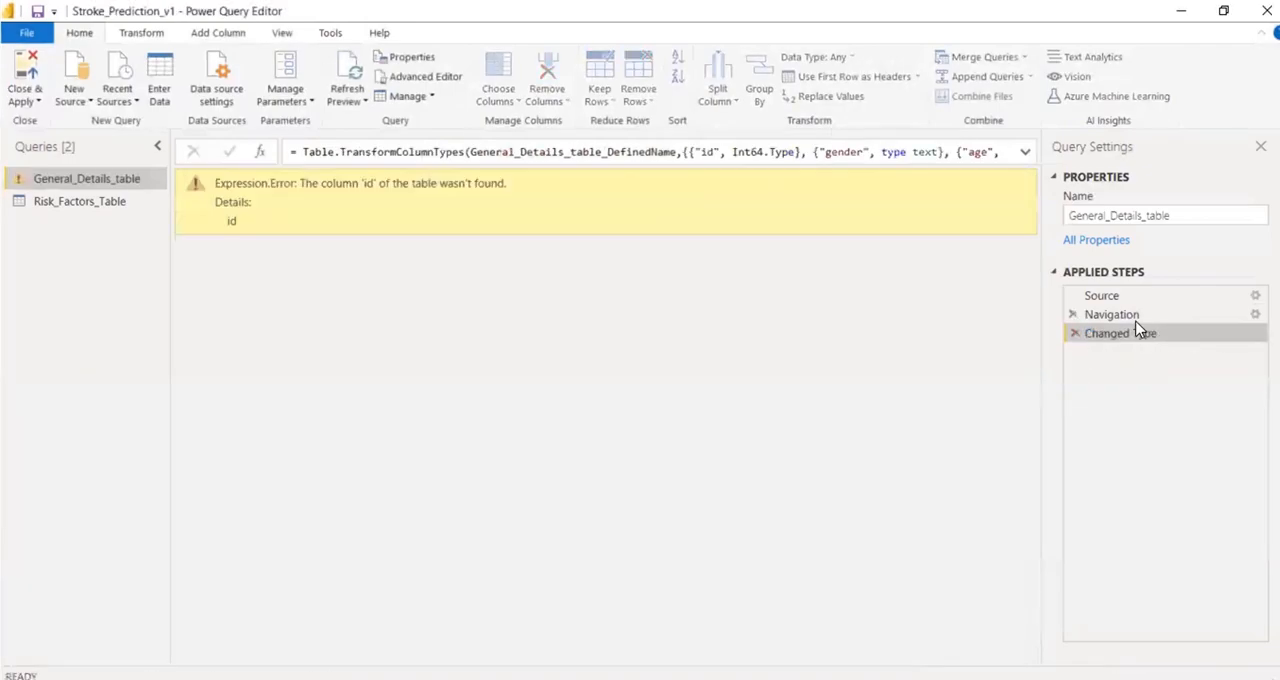
click(1136, 318)
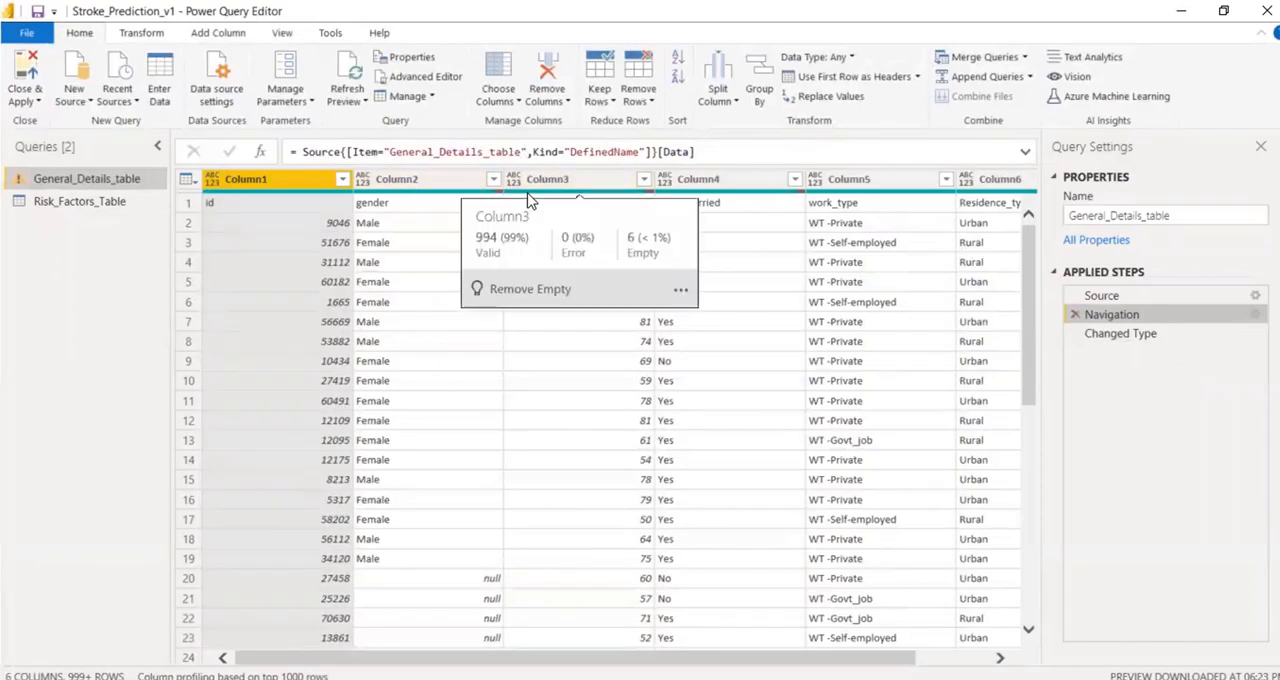
click(865, 78)
click(740, 391)
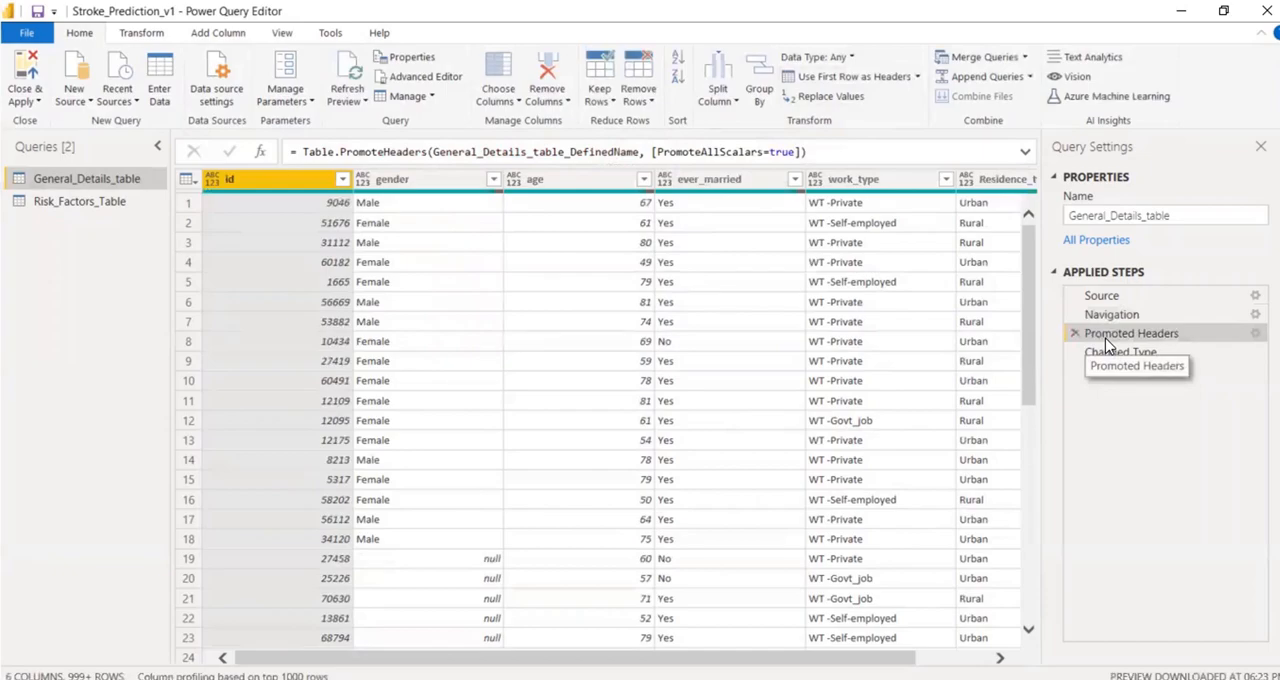
Compare the Changed Type and Promoted Headers steps of General_Details_table, and look at the data in Risk_Factors_Table.
click(1107, 358)
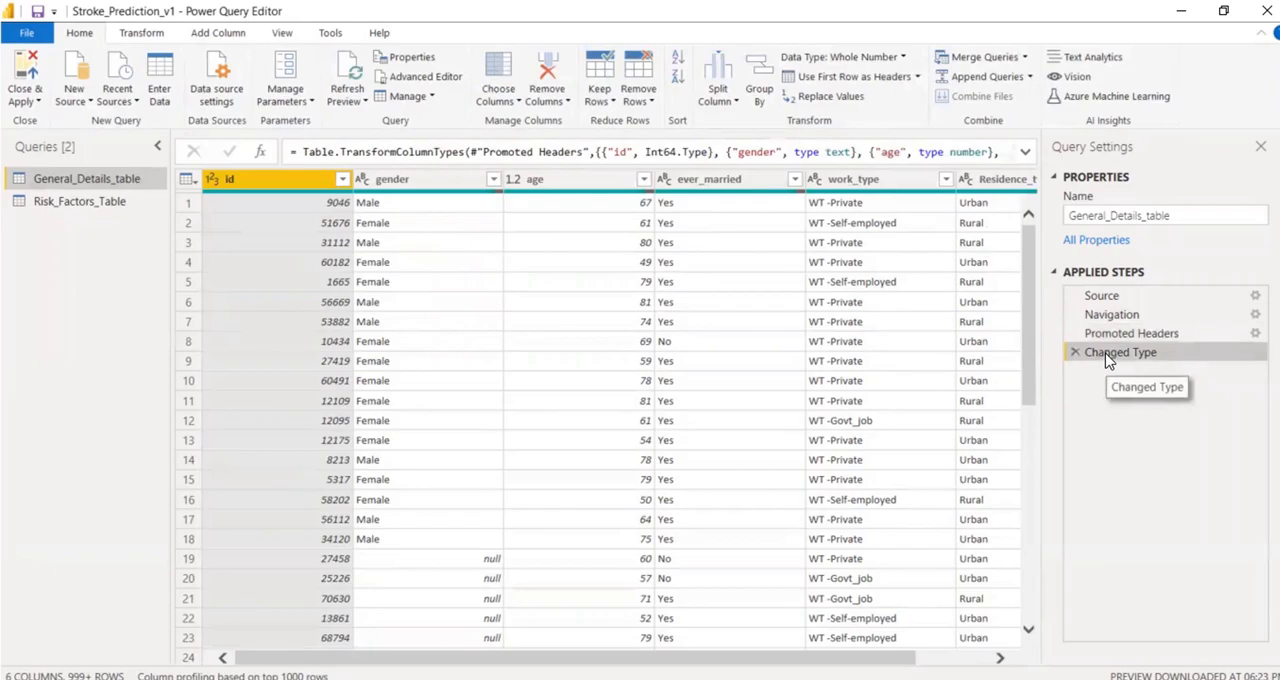
click(1105, 335)
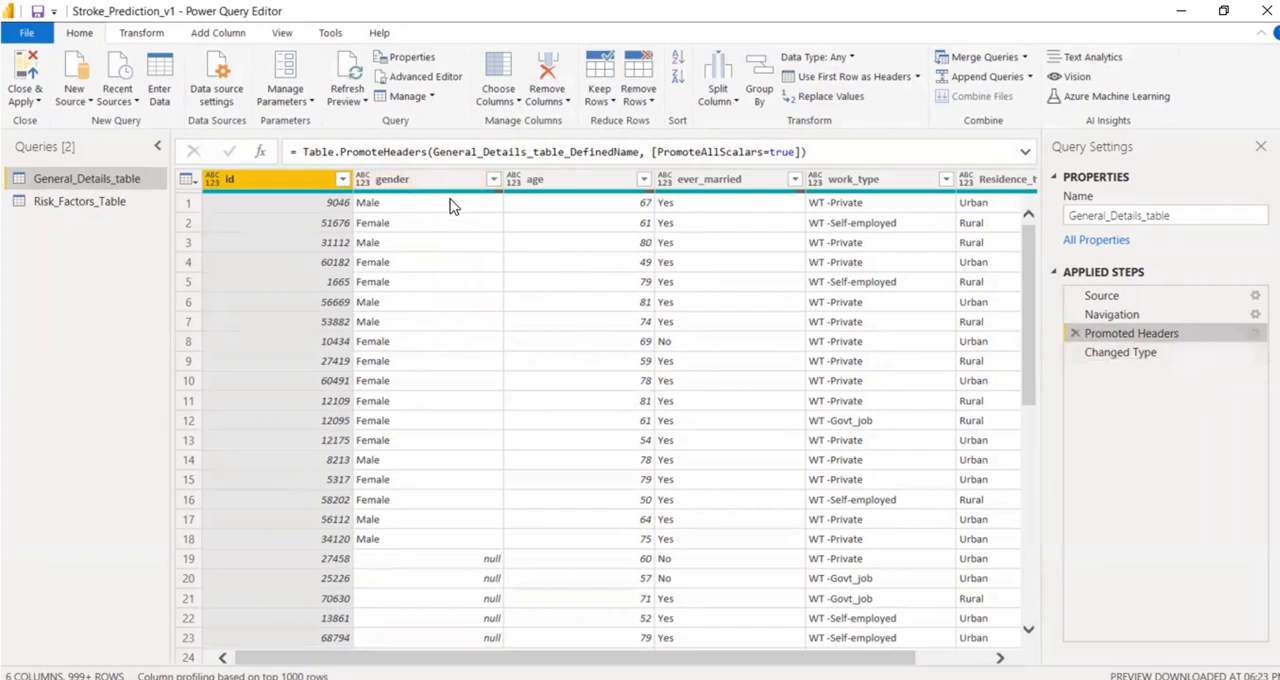
click(1143, 352)
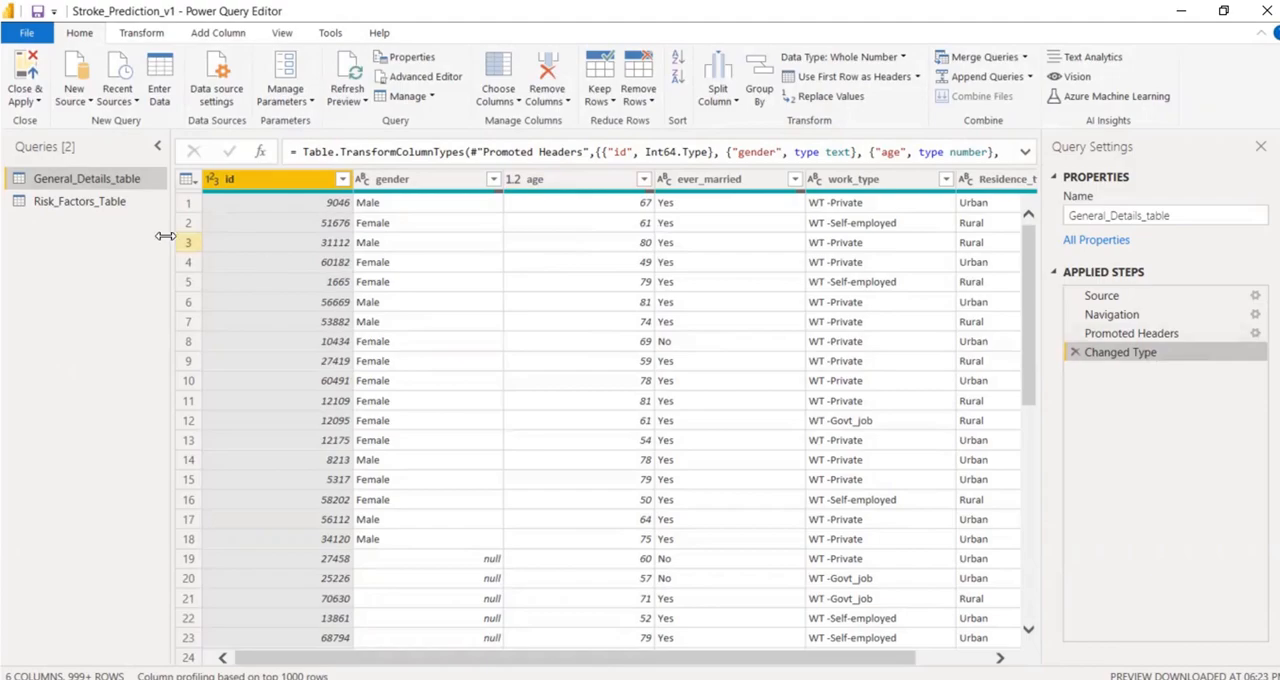
click(96, 205)
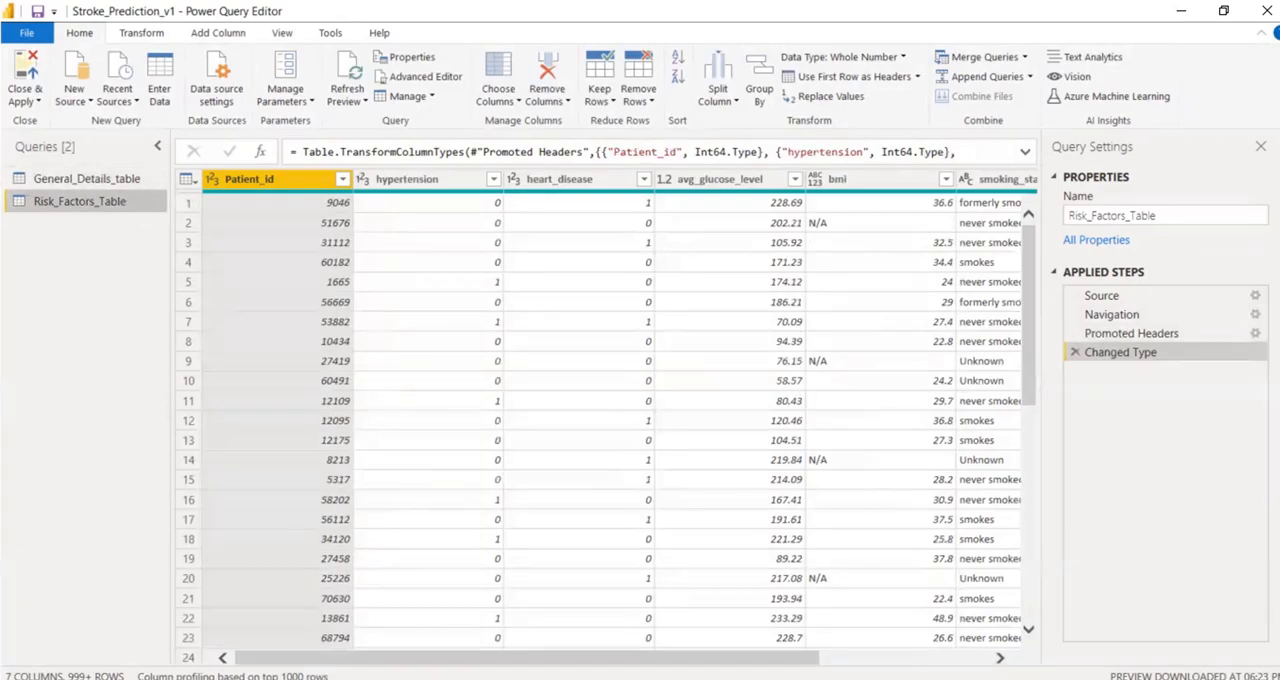
click(80, 179)
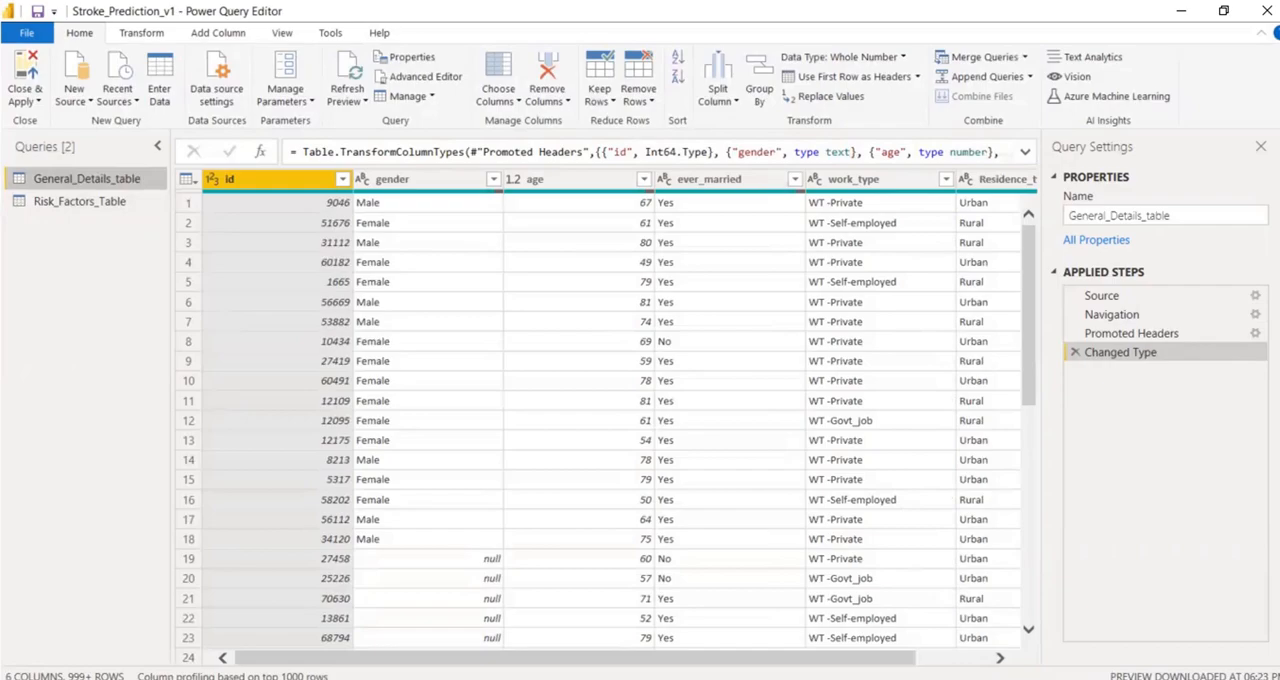
Replace the null values in the gender column of General_Details_table with NA.
mouse_move(405, 197)
click(437, 184)
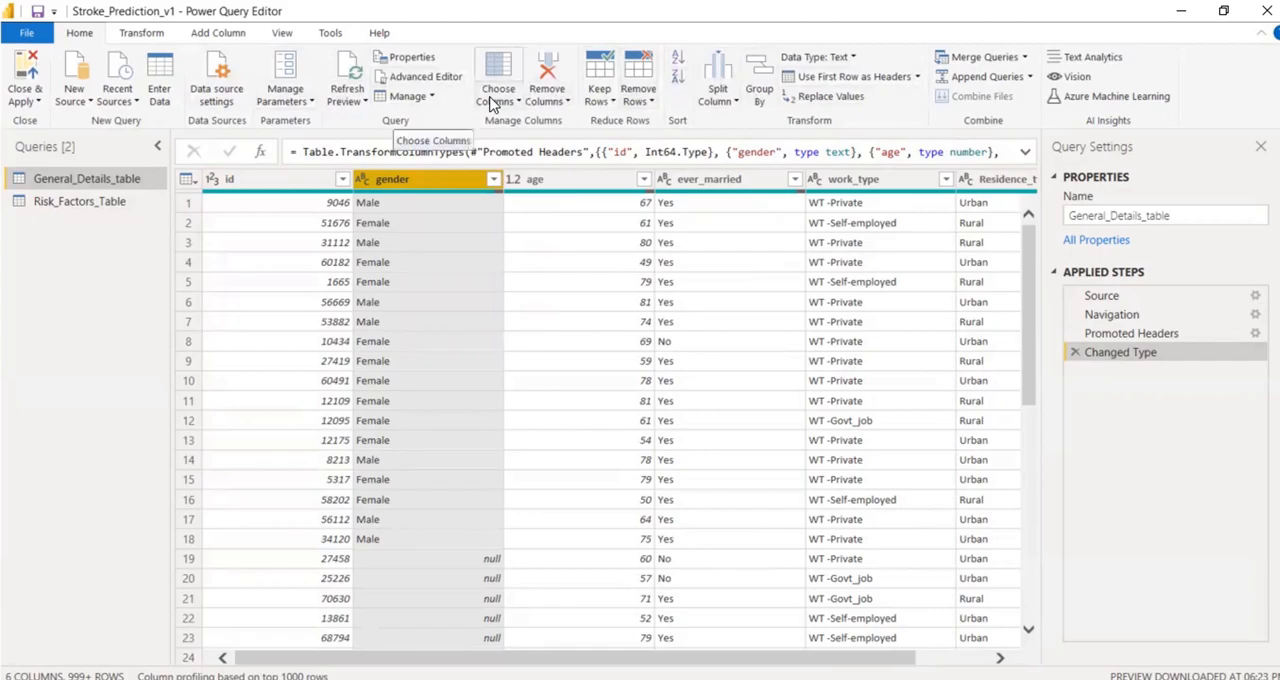
click(130, 35)
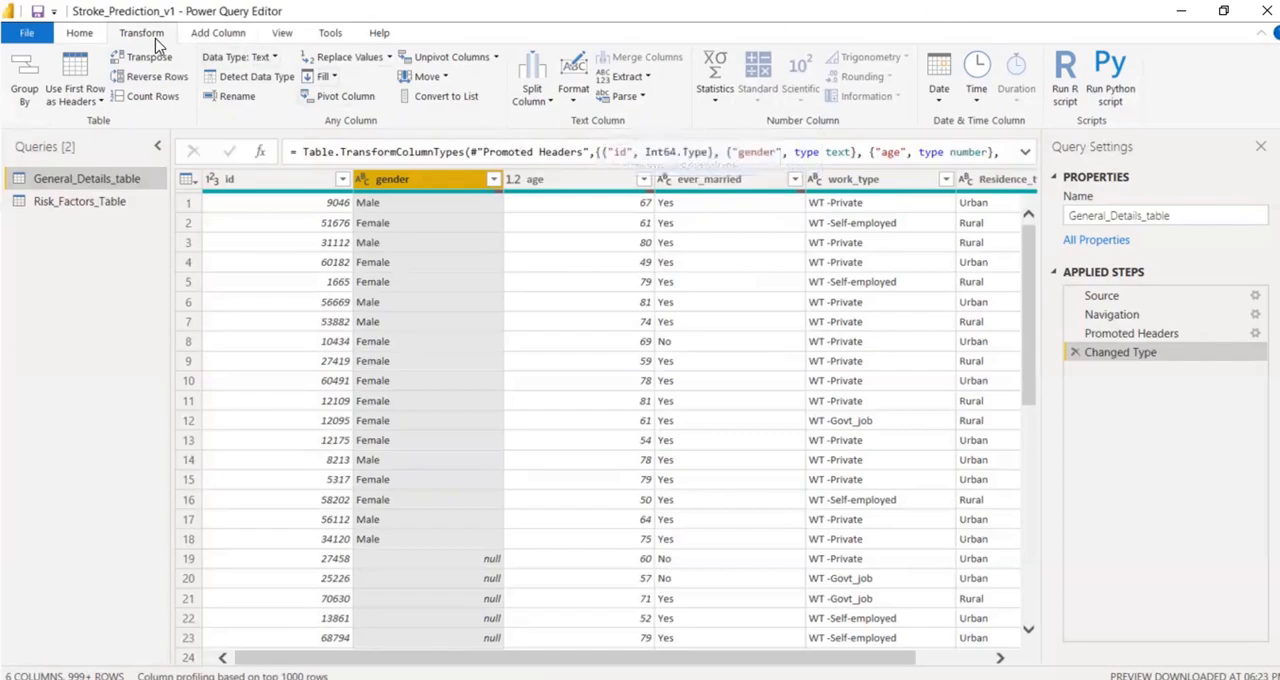
click(391, 58)
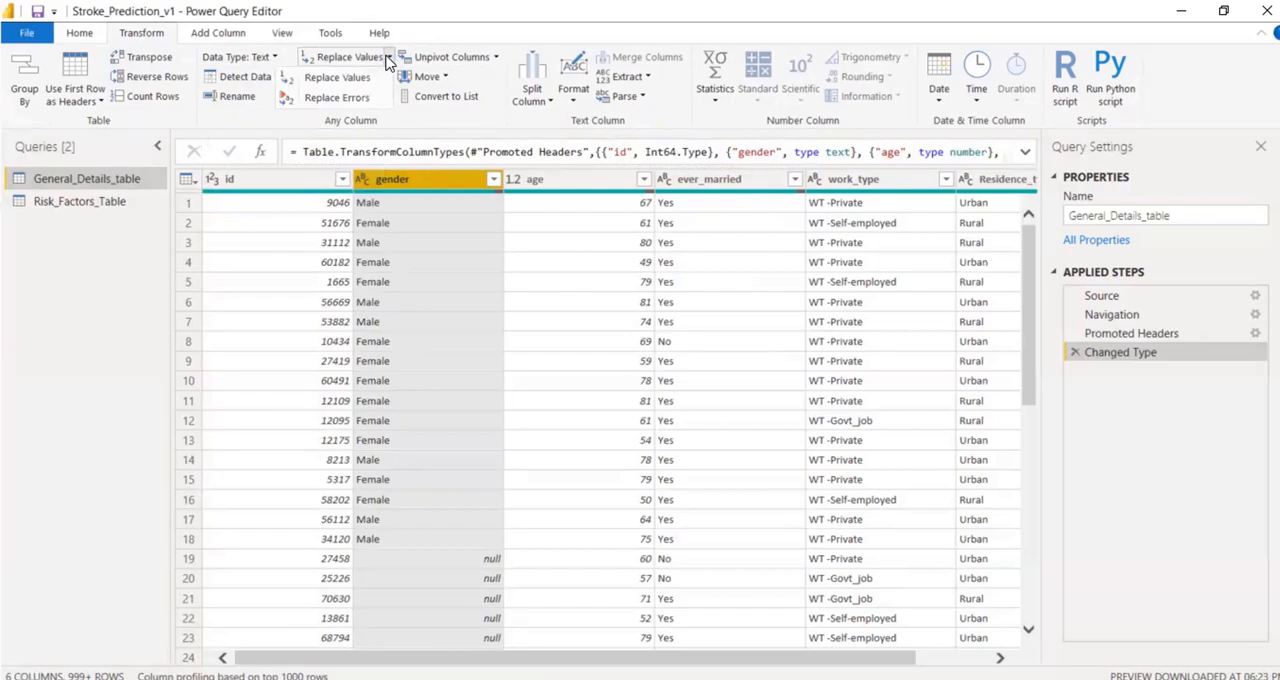
click(332, 76)
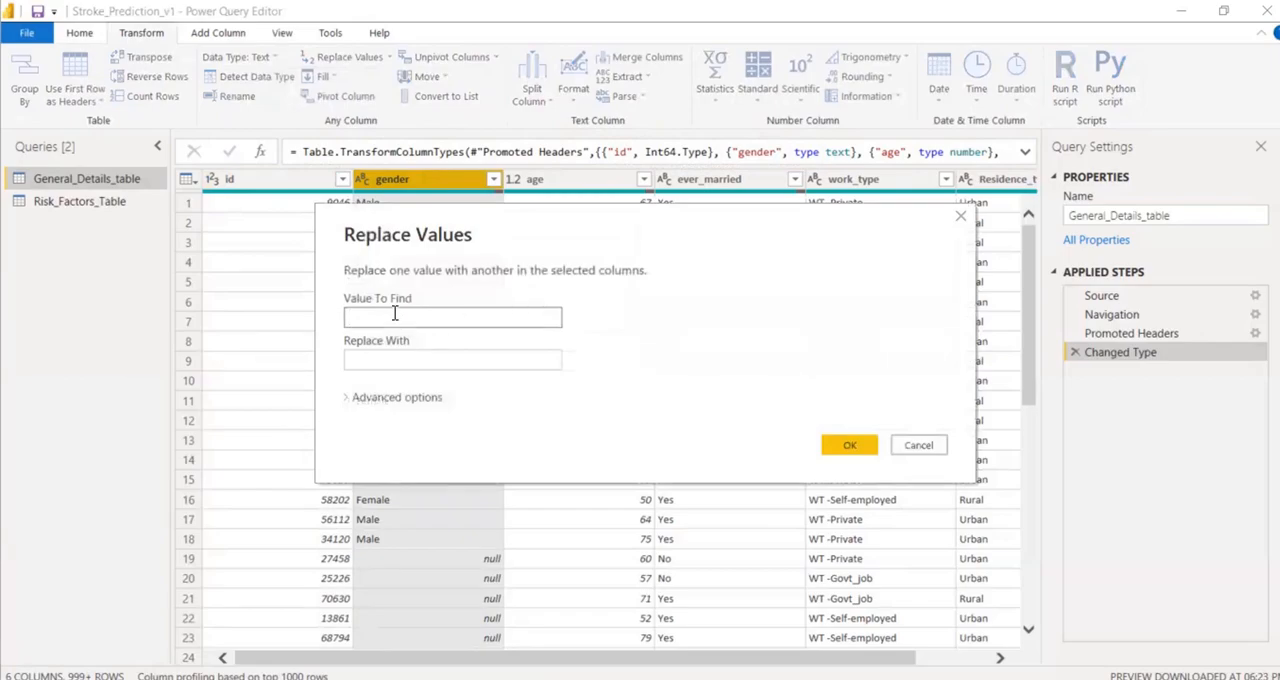
text(null)
click(398, 369)
text(NA)
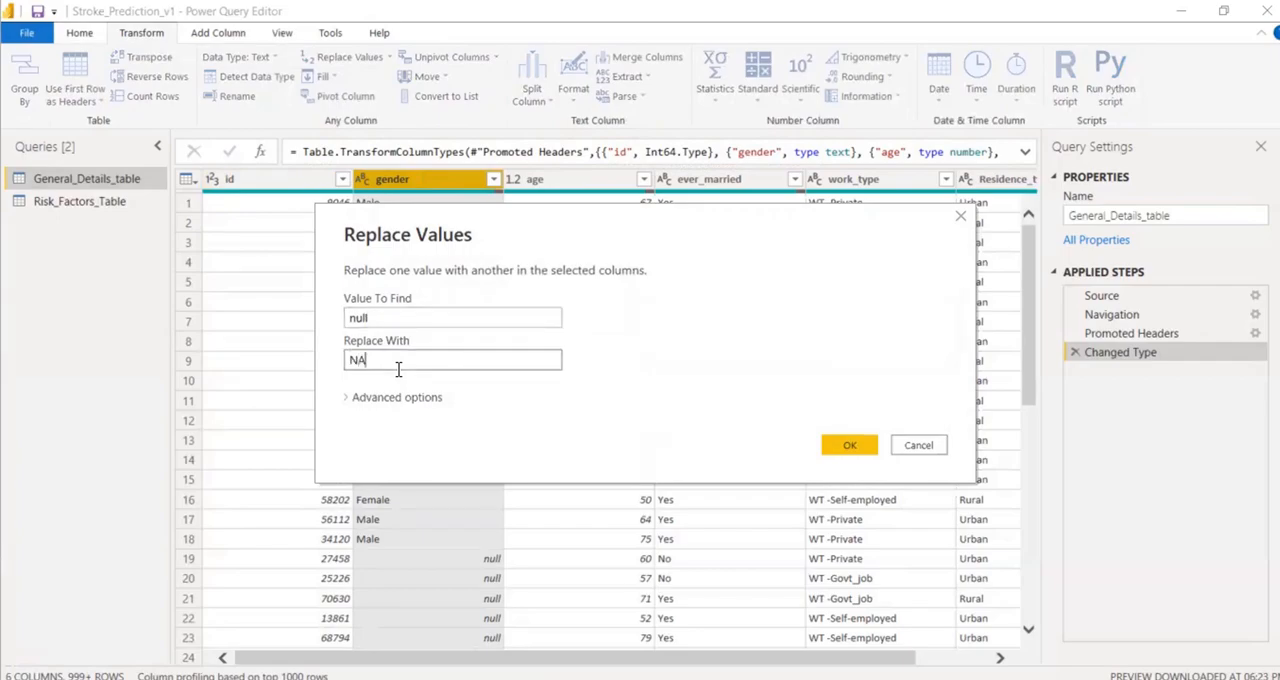
click(849, 444)
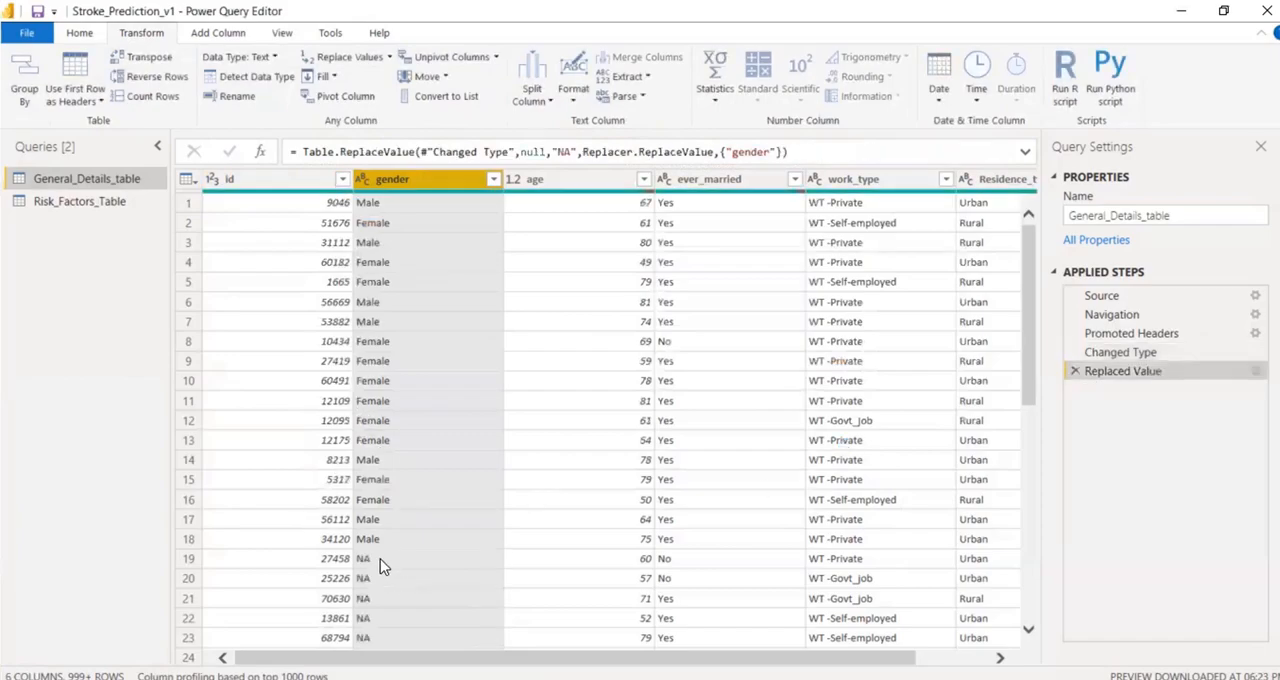
Review the applied steps of General_Details_table from Navigation to Replaced Value, comparing the data at each stage.
click(1124, 354)
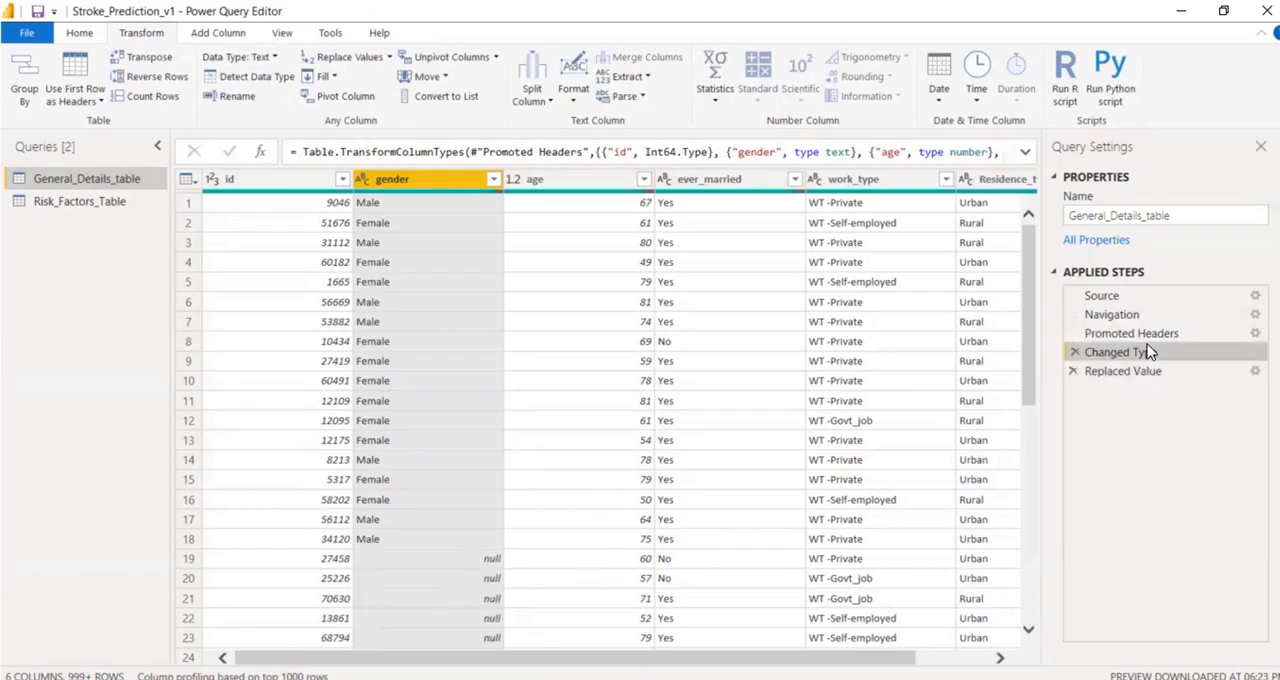
click(1107, 385)
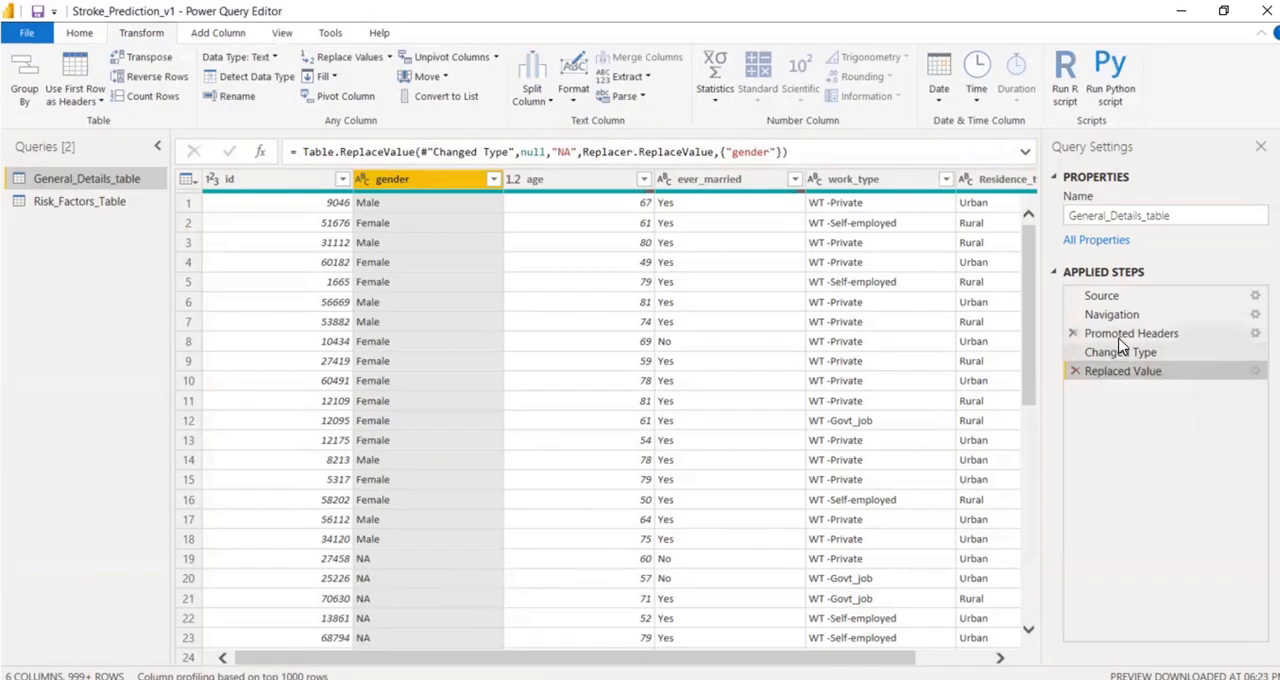
click(1115, 334)
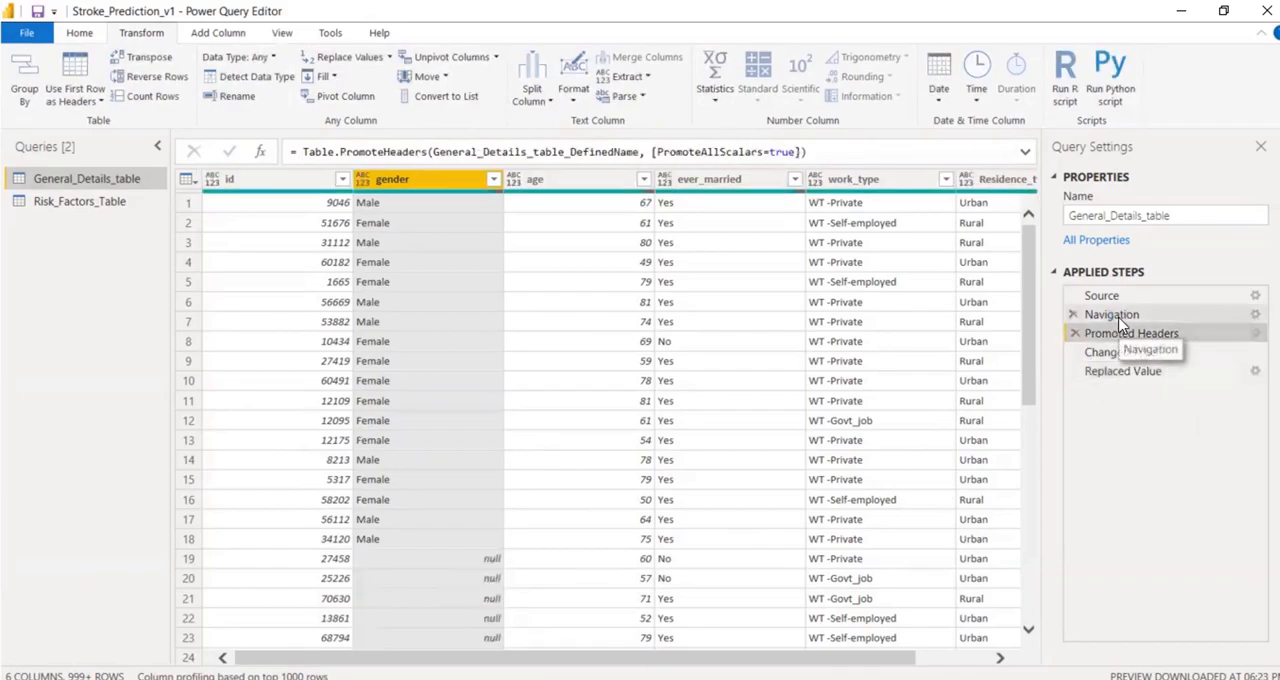
click(1118, 318)
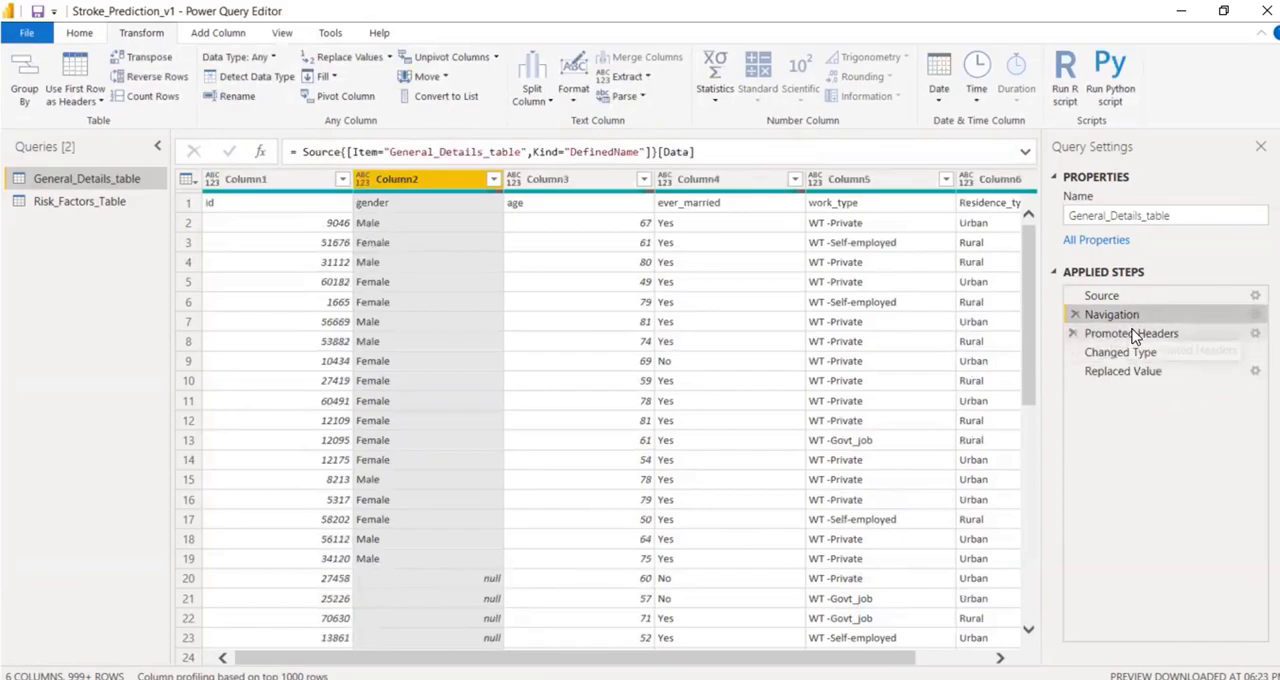
click(1133, 336)
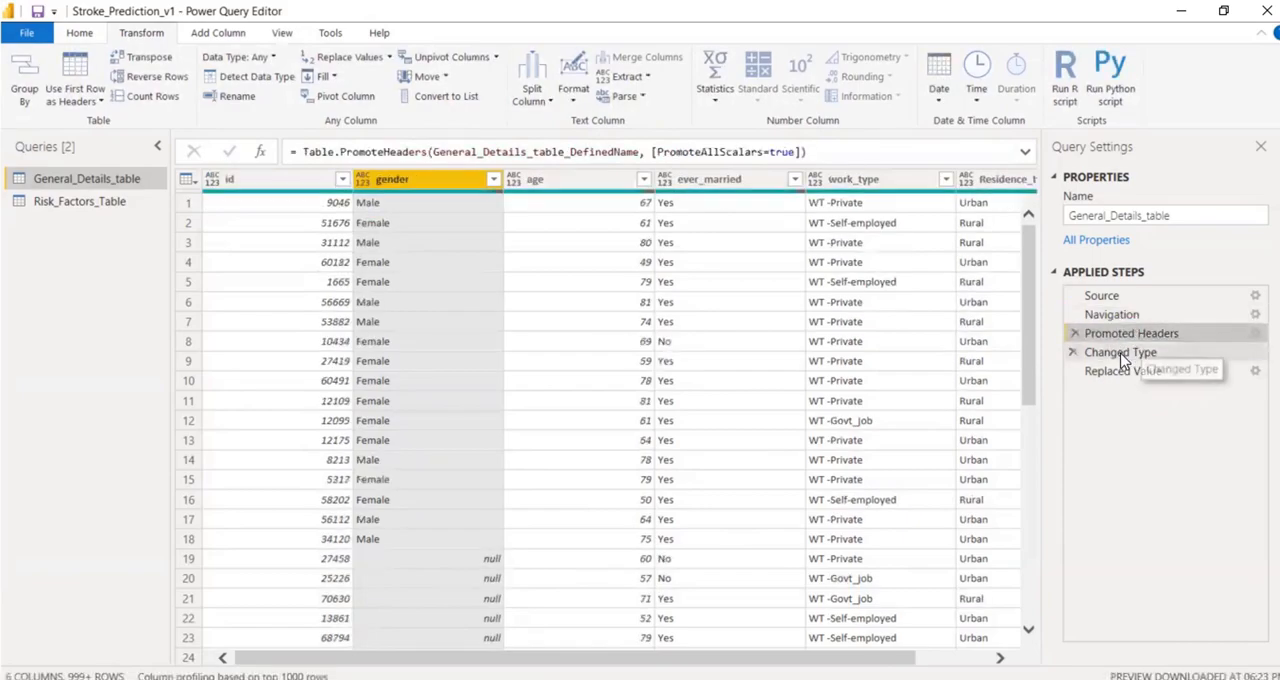
click(1121, 356)
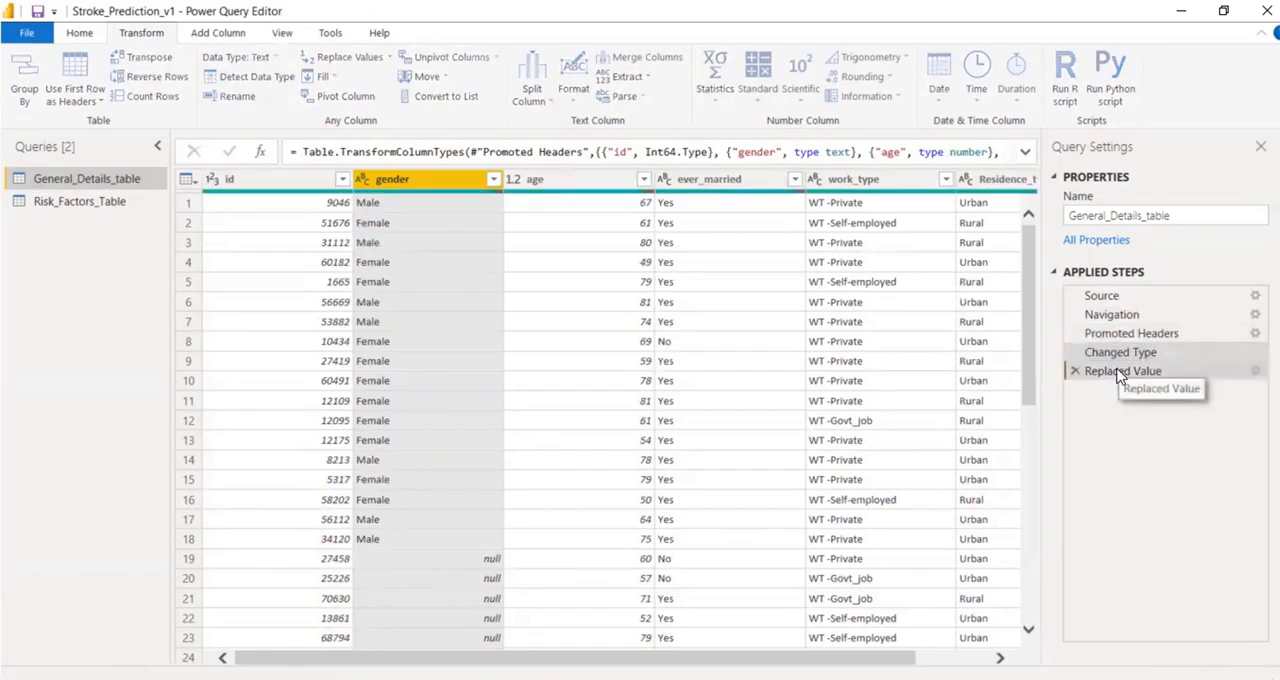
click(1120, 373)
click(1110, 355)
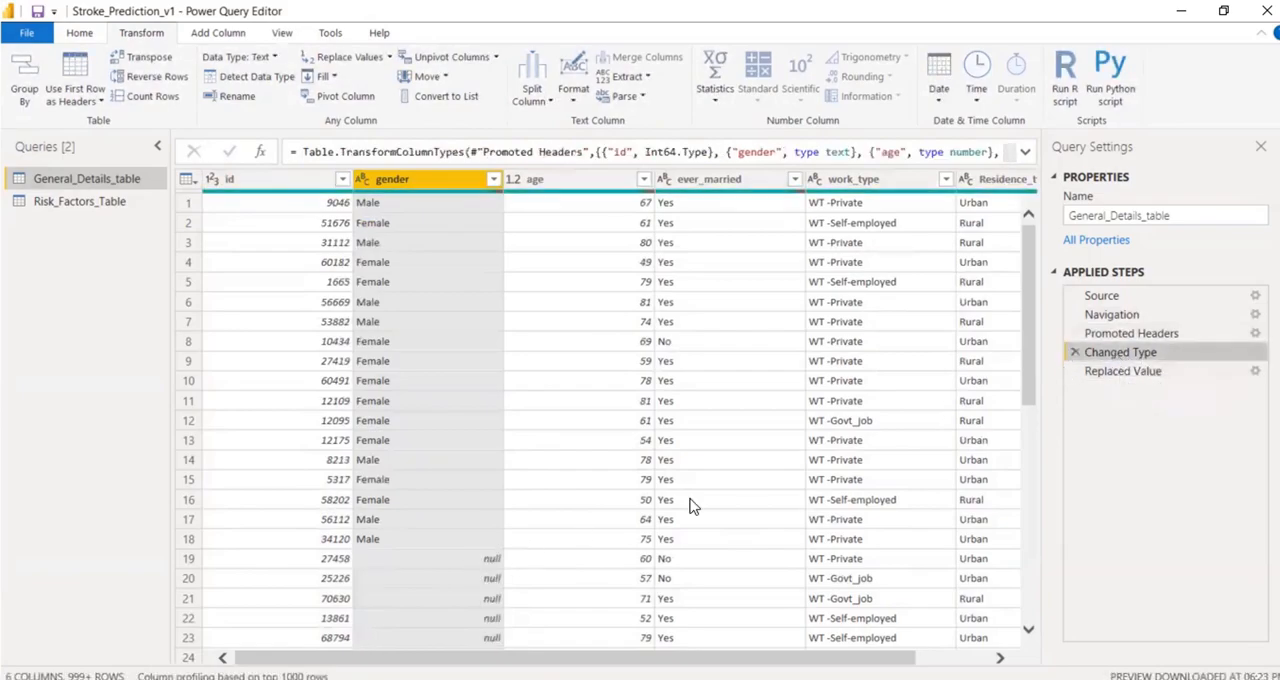
click(1117, 378)
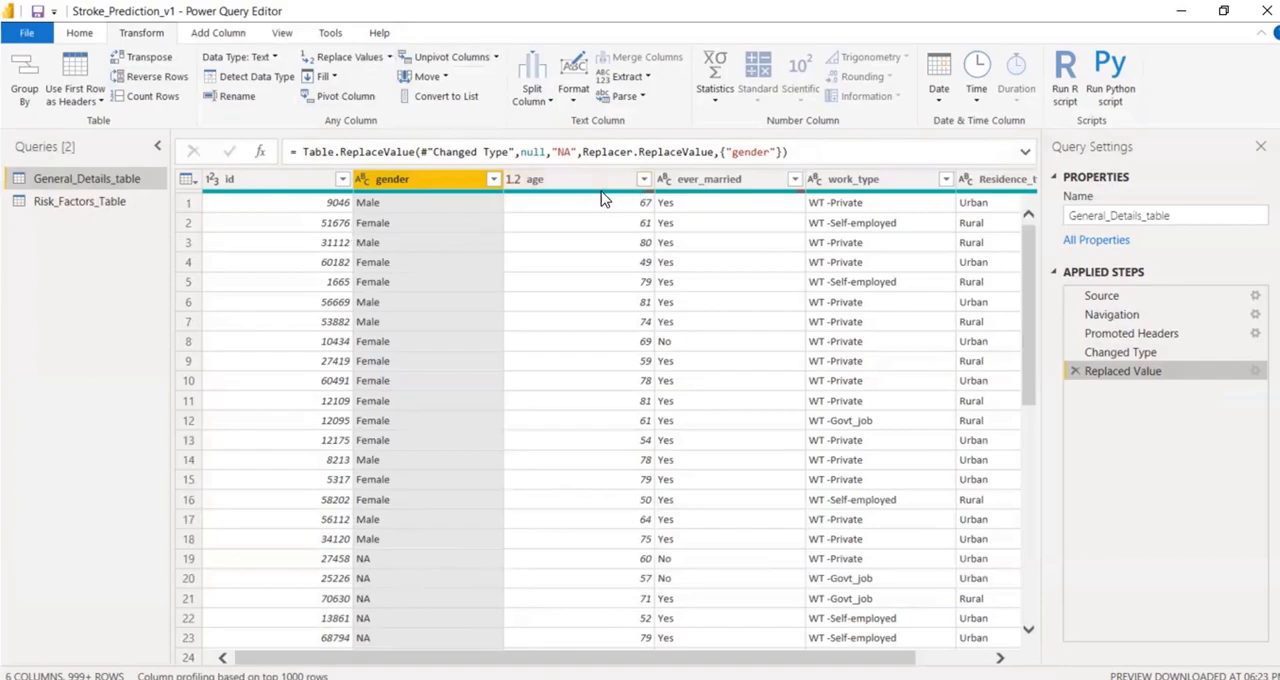
Check the quality summary of the age column and look through its rows in General_Details_table for null values.
mouse_move(603, 199)
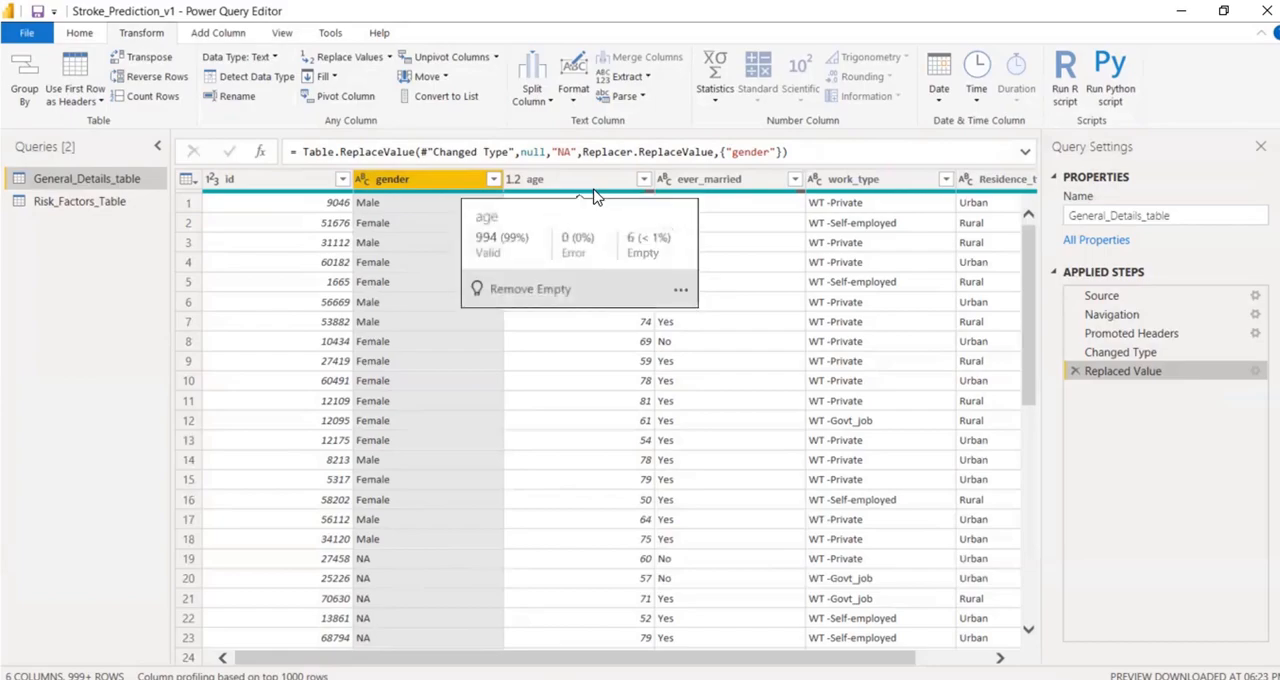
scroll(645, 515, down, 9)
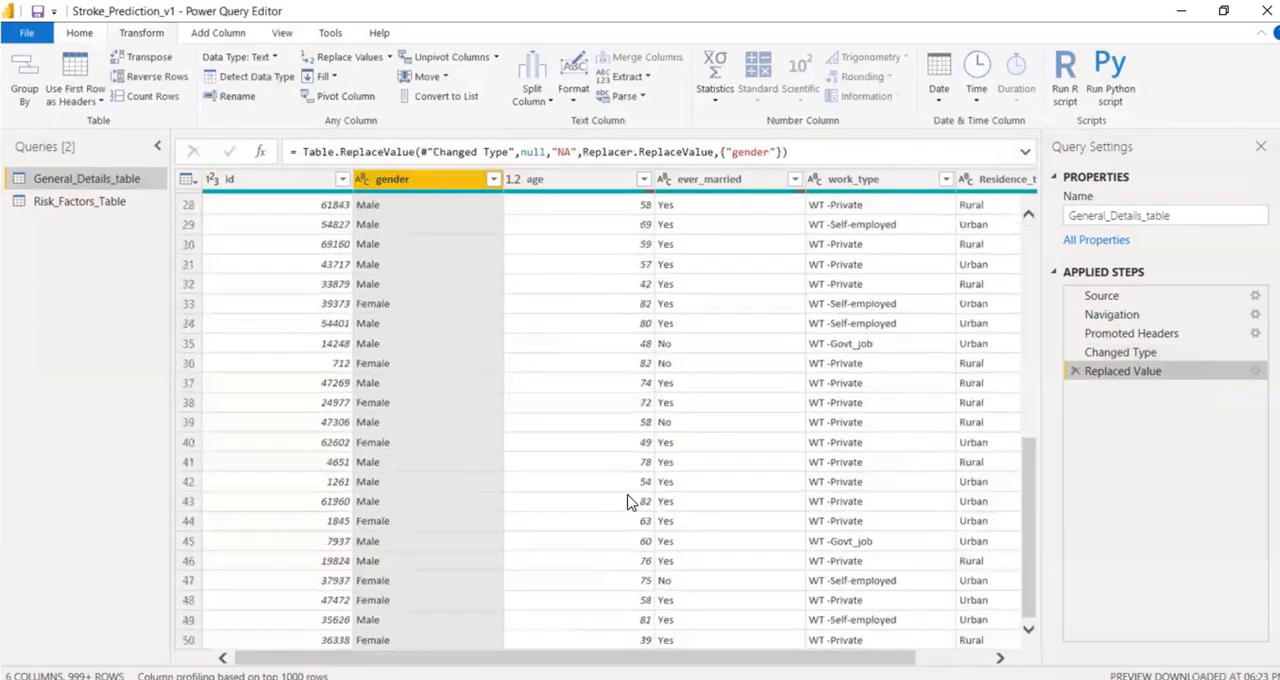
scroll(620, 459, up, 9)
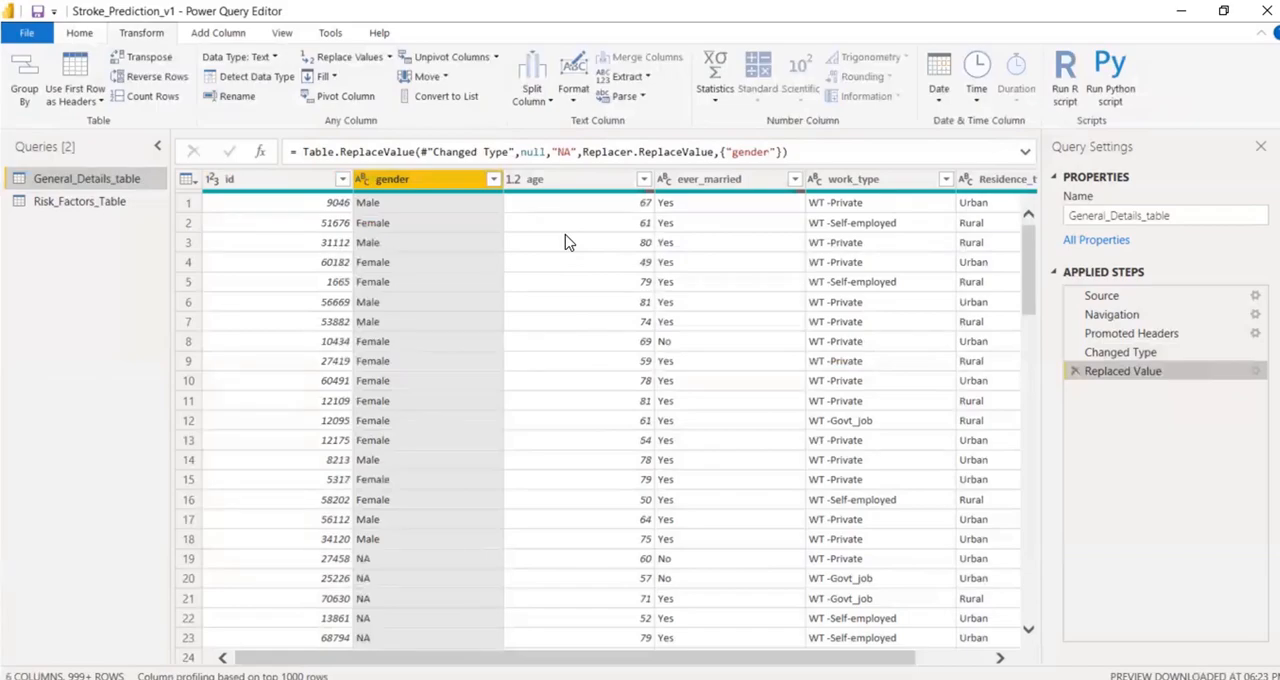
scroll(586, 330, down, 16)
scroll(588, 337, up, 16)
scroll(586, 335, down, 14)
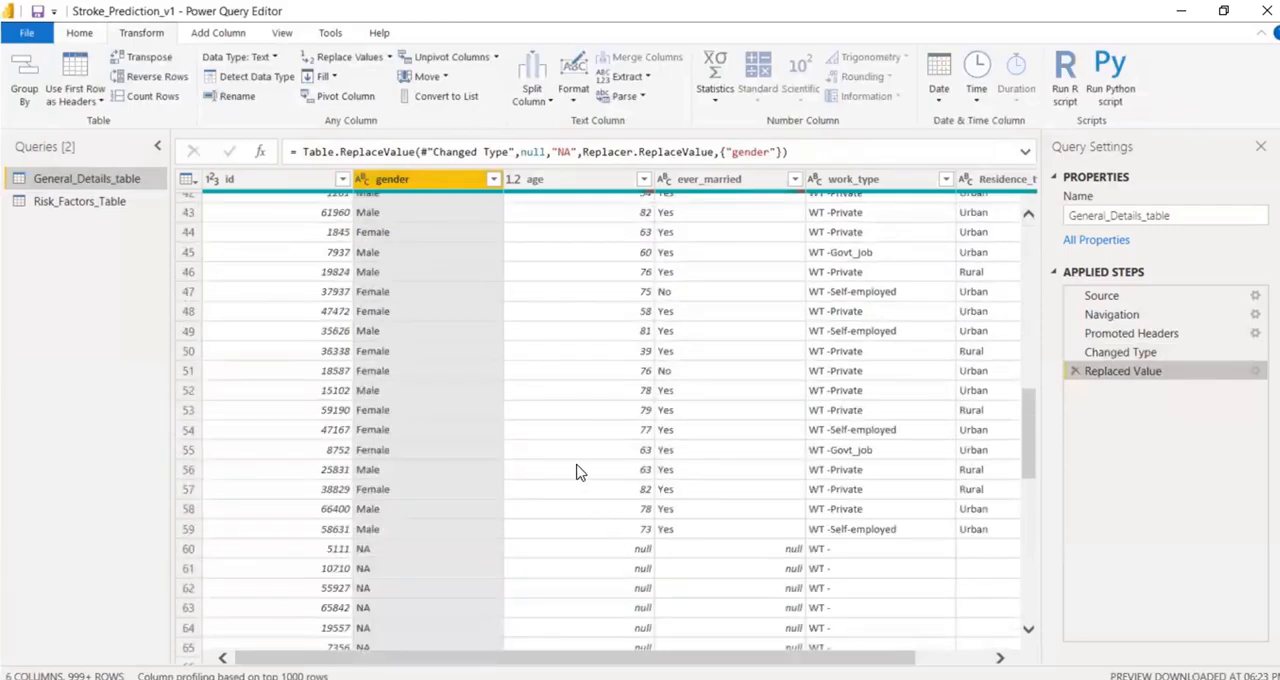
scroll(612, 275, up, 14)
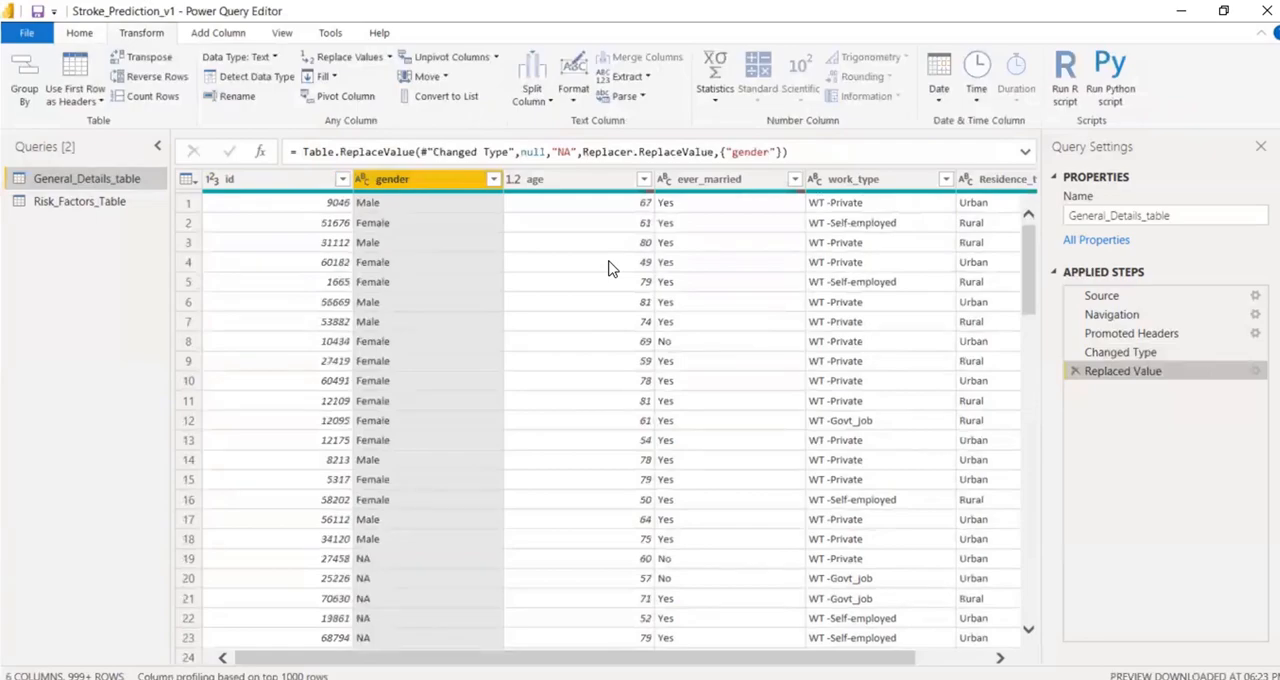
scroll(638, 515, down, 10)
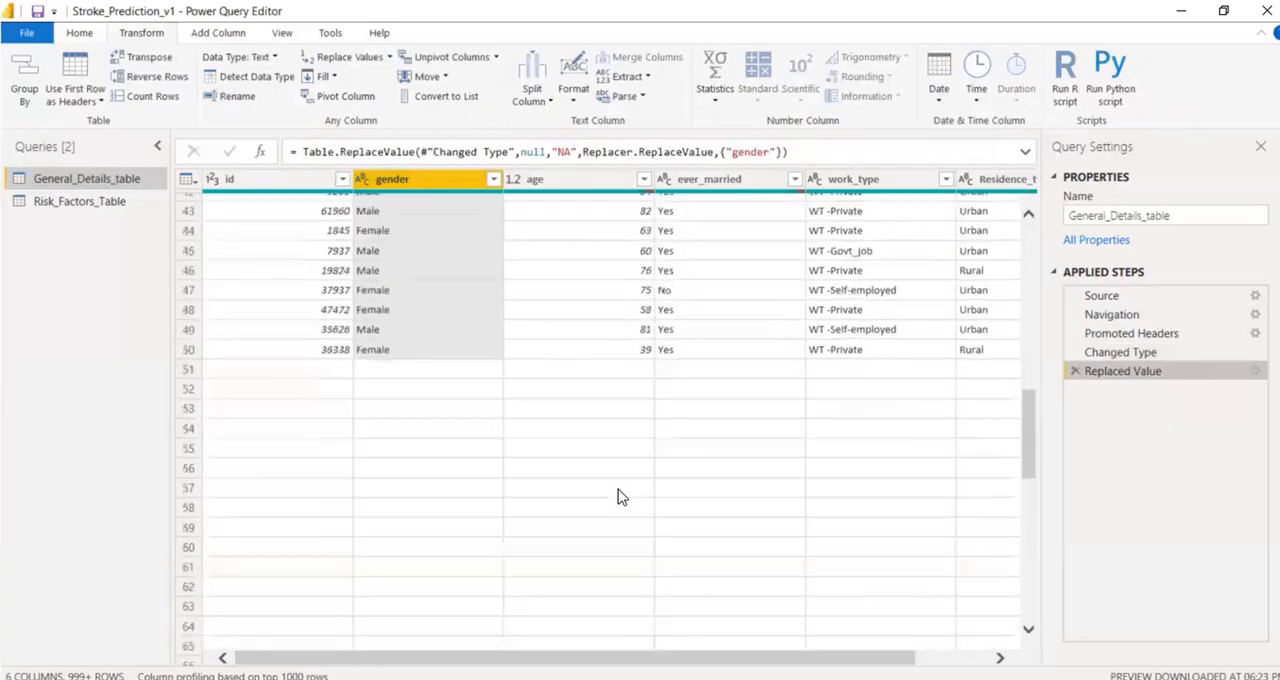
scroll(598, 440, up, 10)
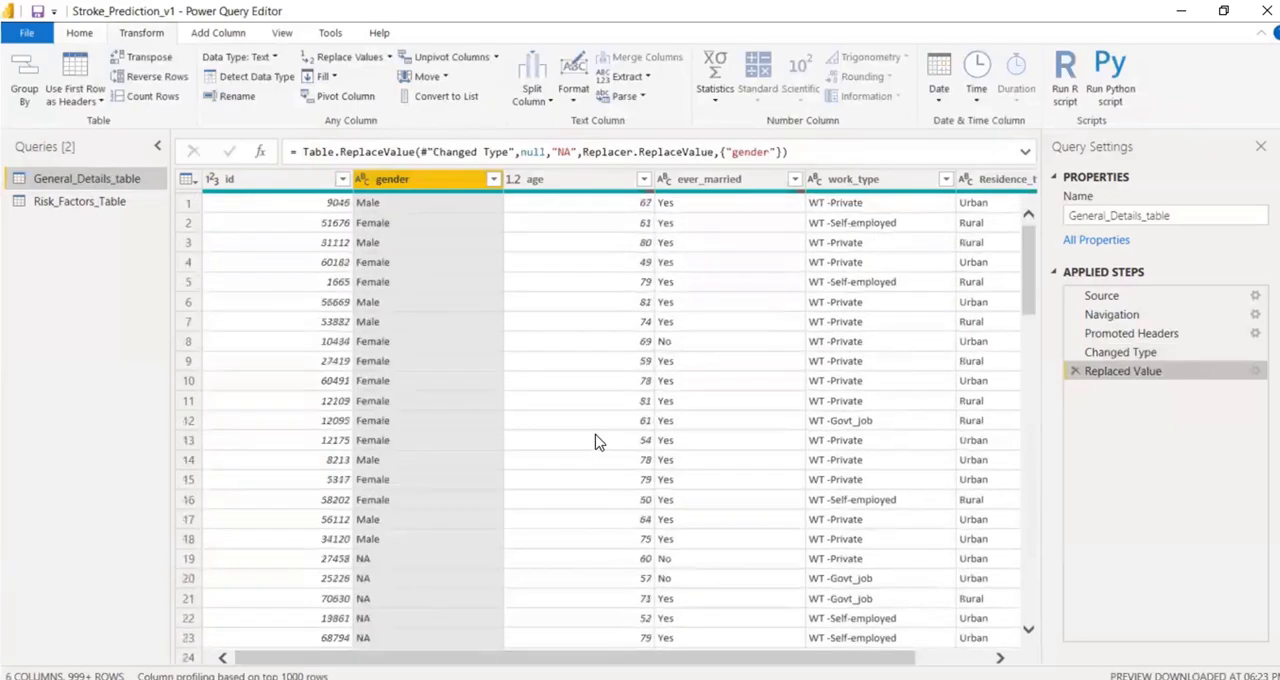
click(583, 184)
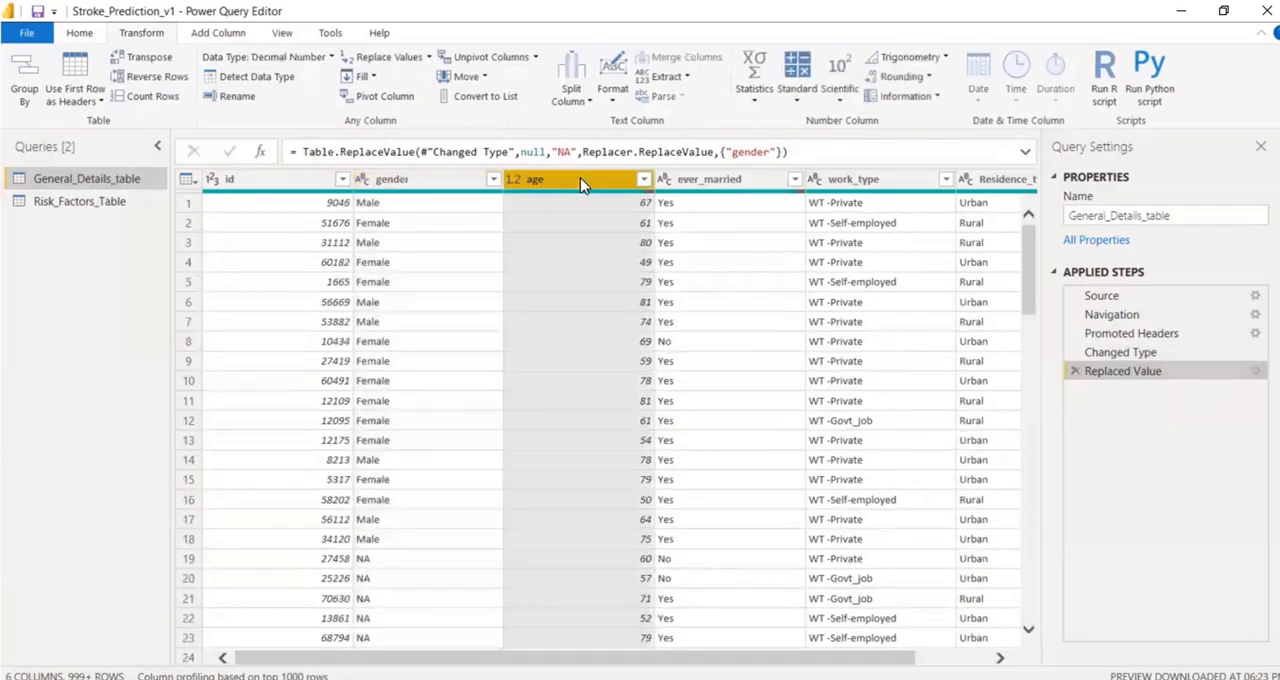
click(390, 58)
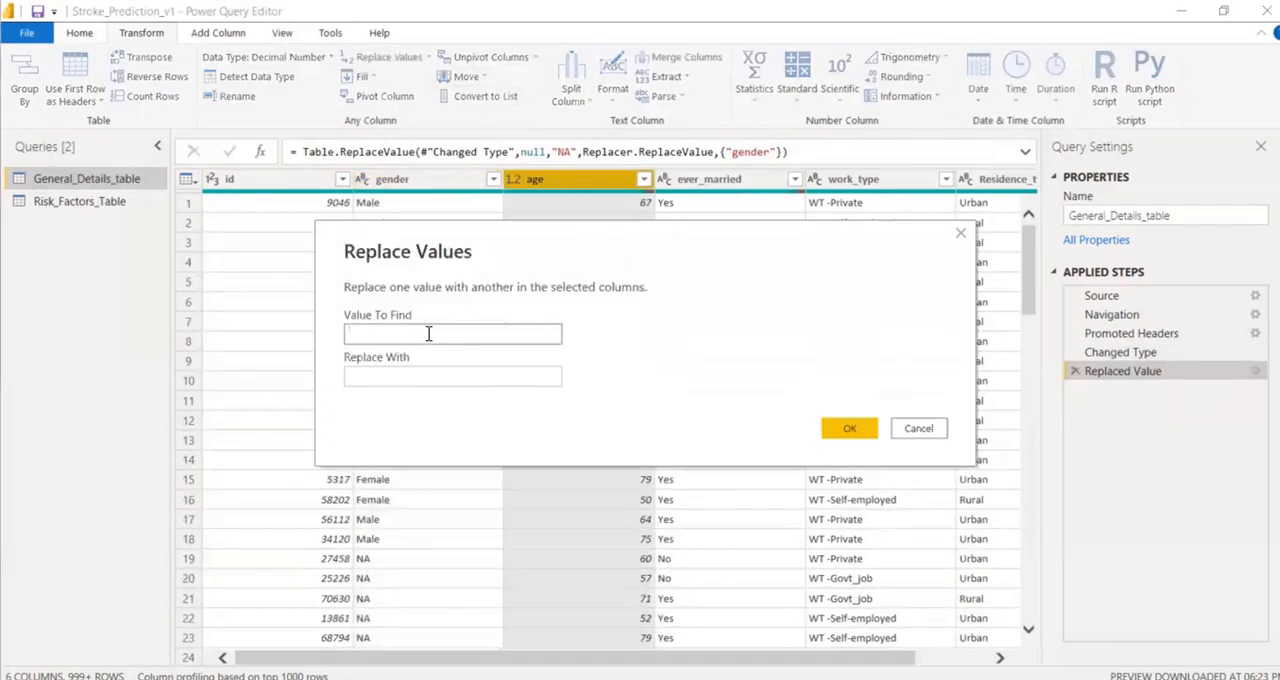
text(null)
click(396, 374)
text(avg(age))
key(BackSpace)
key(BackSpace)
key(BackSpace)
key(BackSpace)
key(BackSpace)
key(BackSpace)
key(BackSpace)
key(BackSpace)
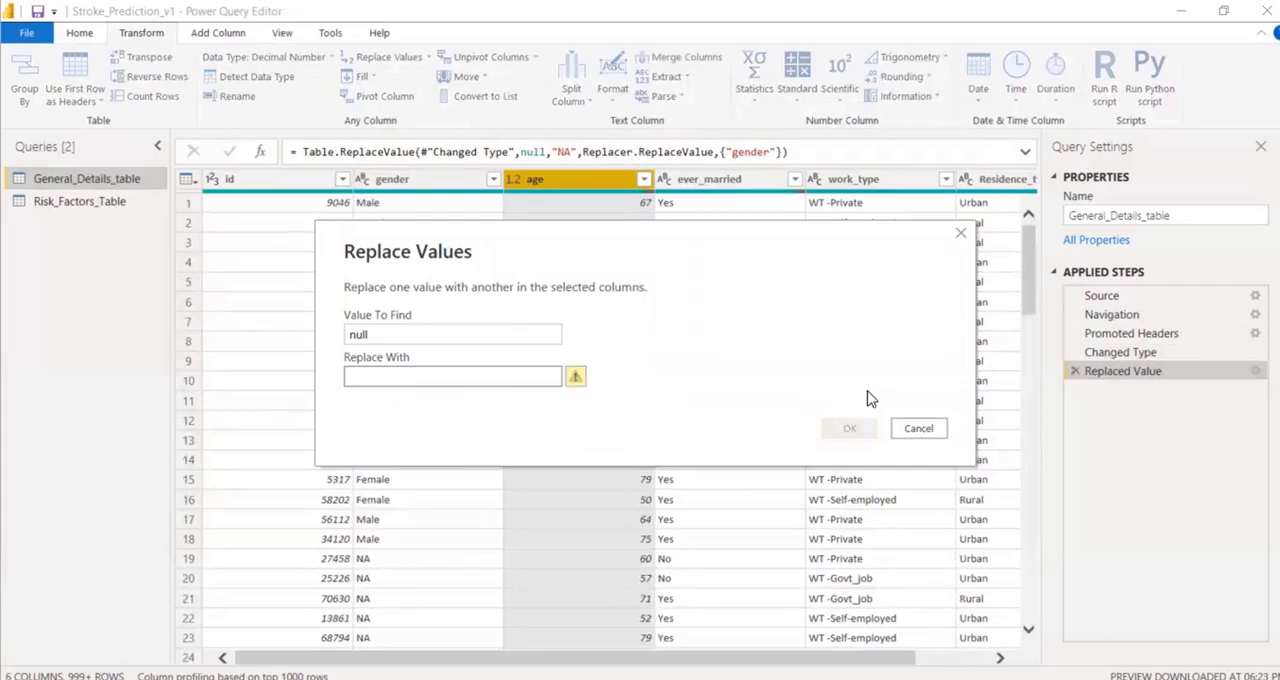
click(940, 432)
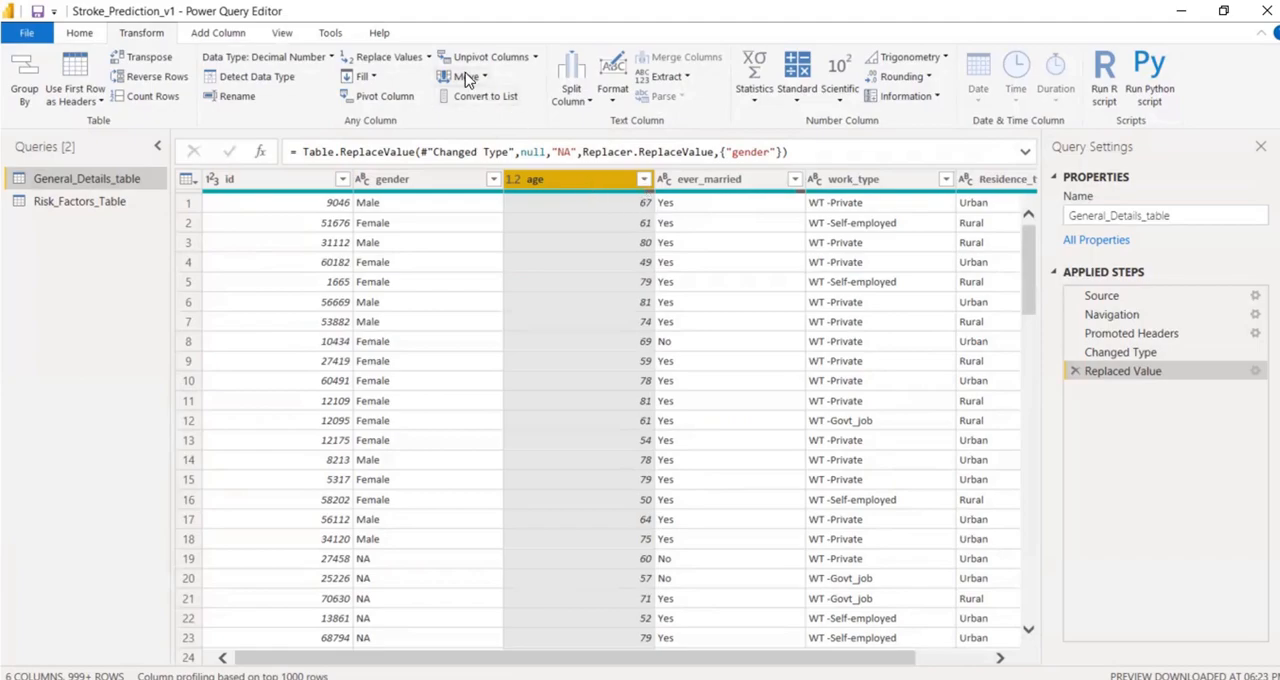
Replace the null values in the age column of General_Details_table with 0.
click(365, 58)
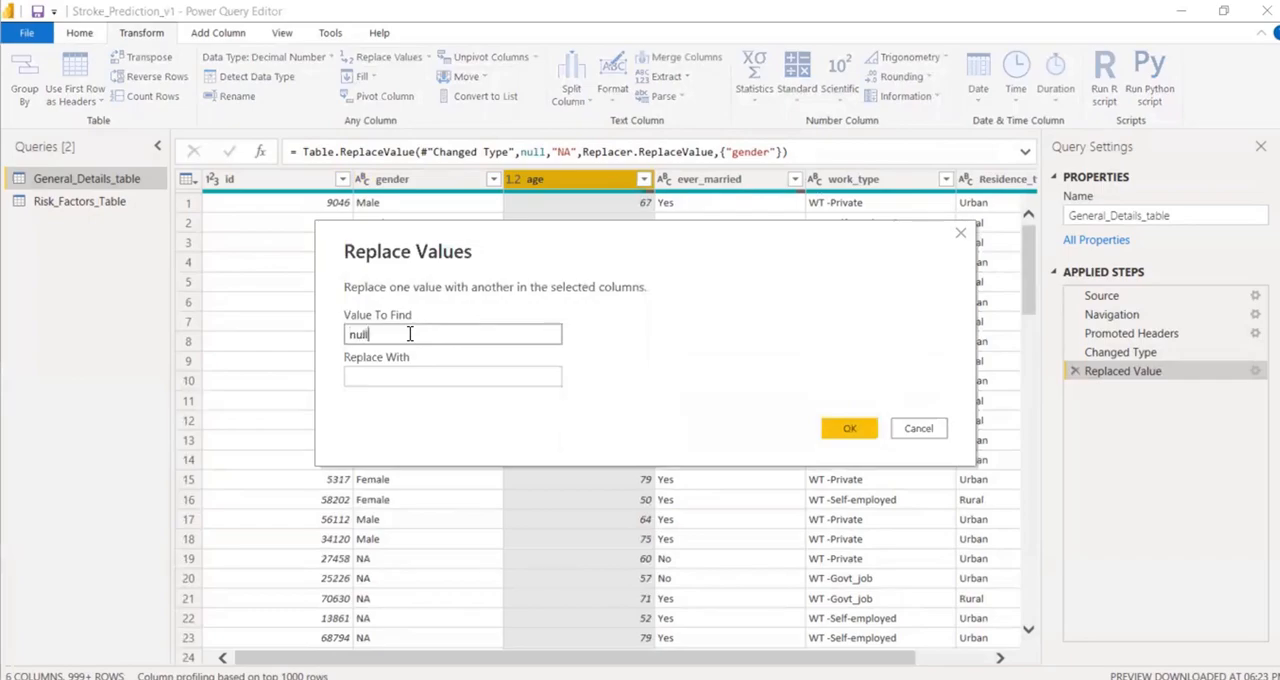
click(375, 376)
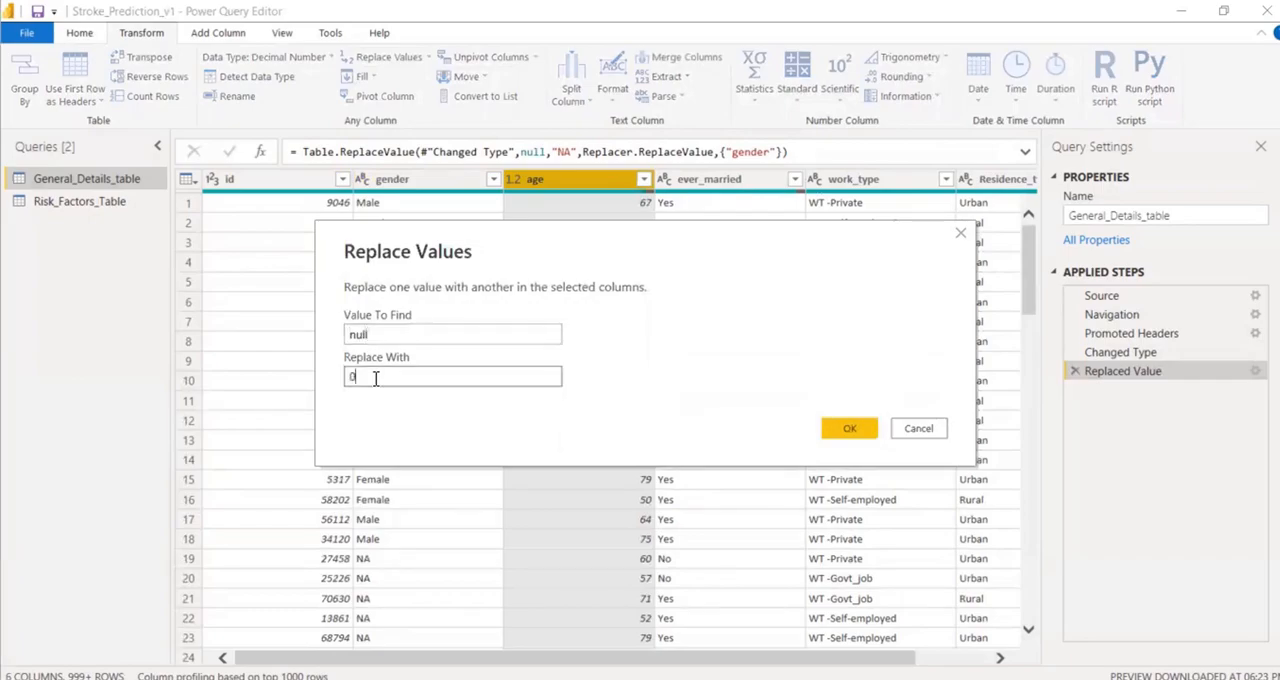
click(849, 428)
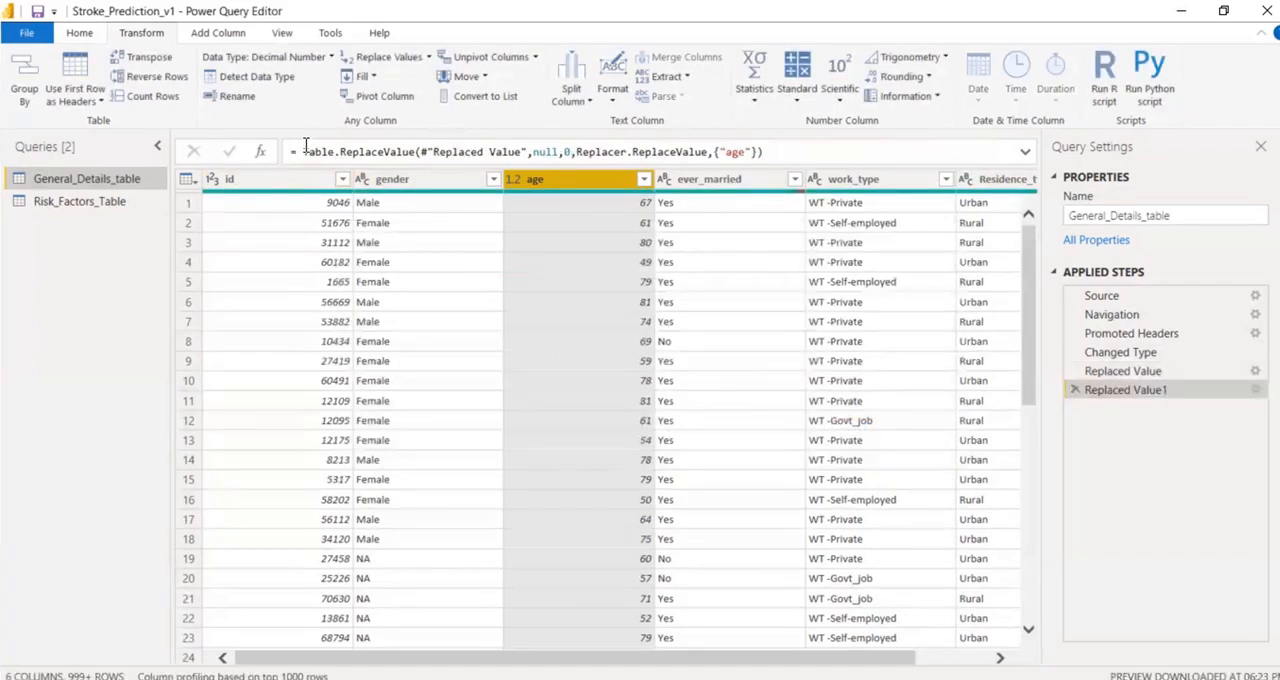
Examine the formula of the Replaced Value1 step, including the replacement value 0 applied to the age column.
click(294, 151)
shift+click(766, 151)
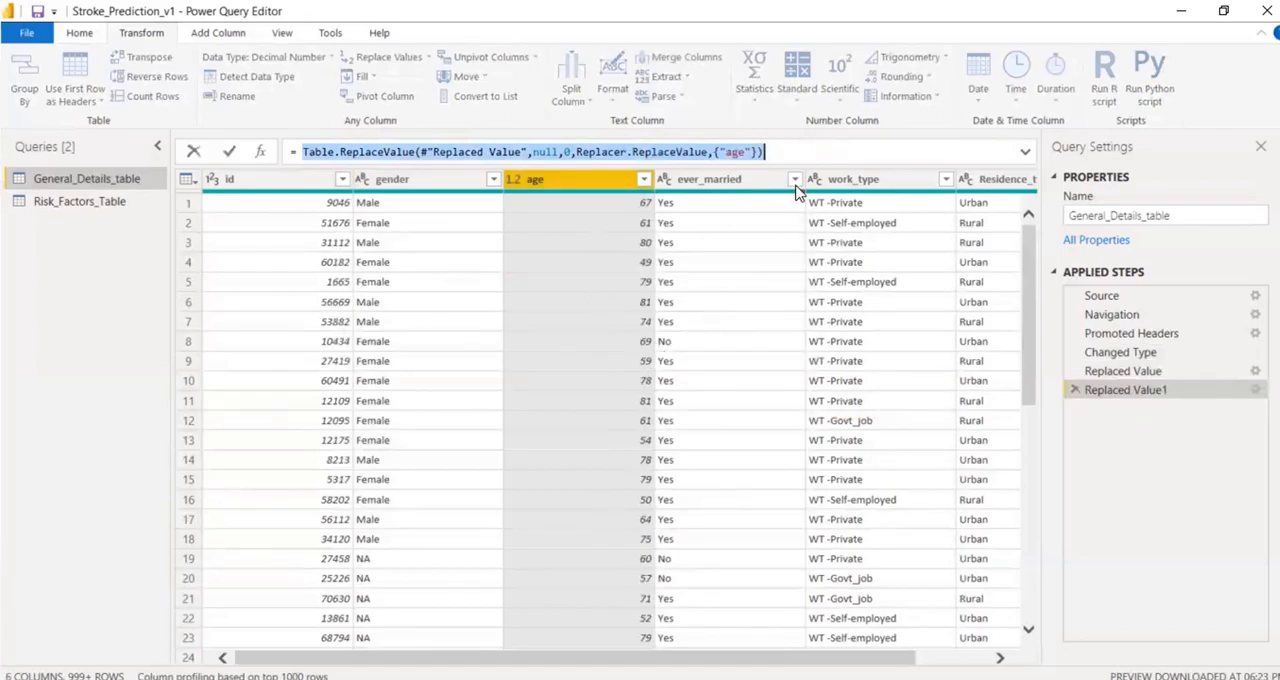
click(794, 150)
drag(794, 150, 278, 152)
click(297, 150)
drag(297, 150, 578, 150)
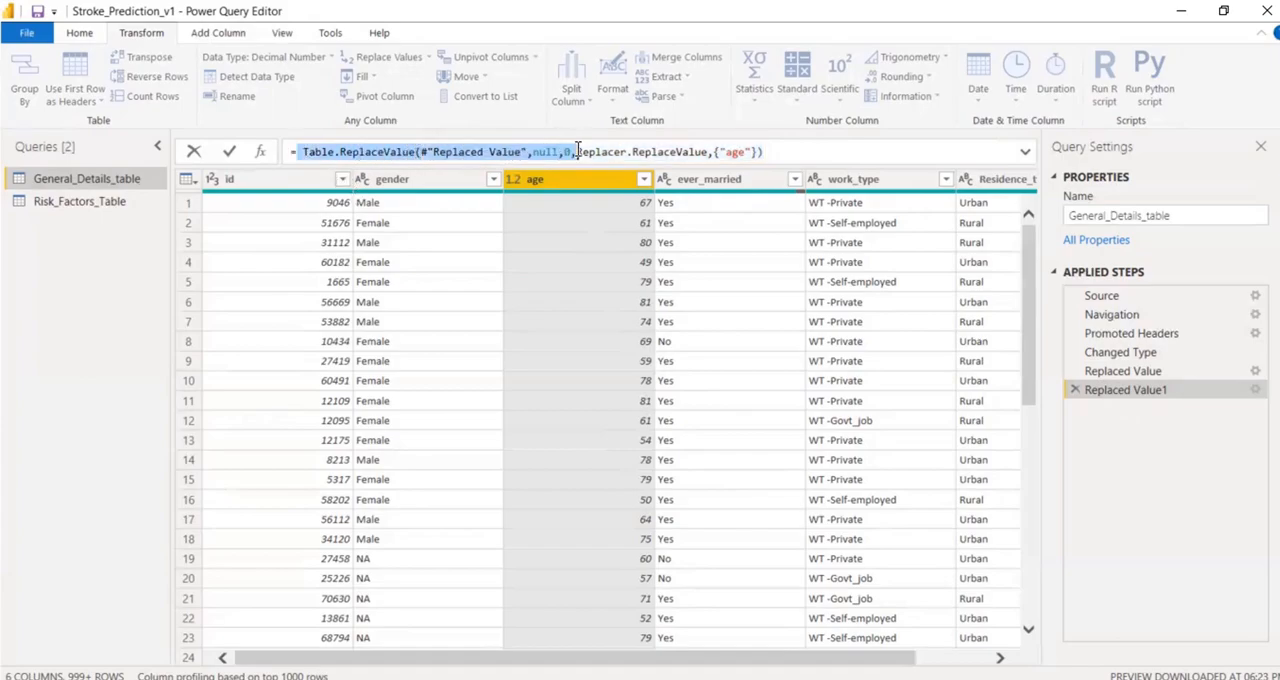
click(565, 150)
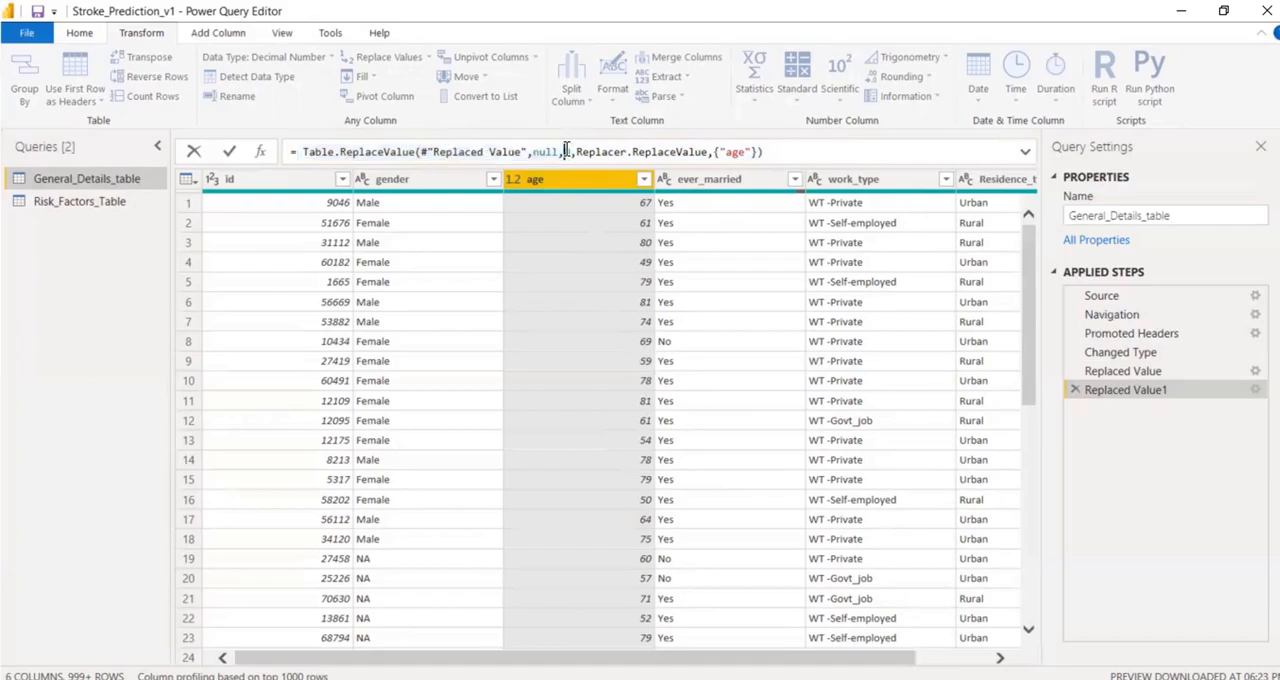
double_click(566, 151)
click(565, 185)
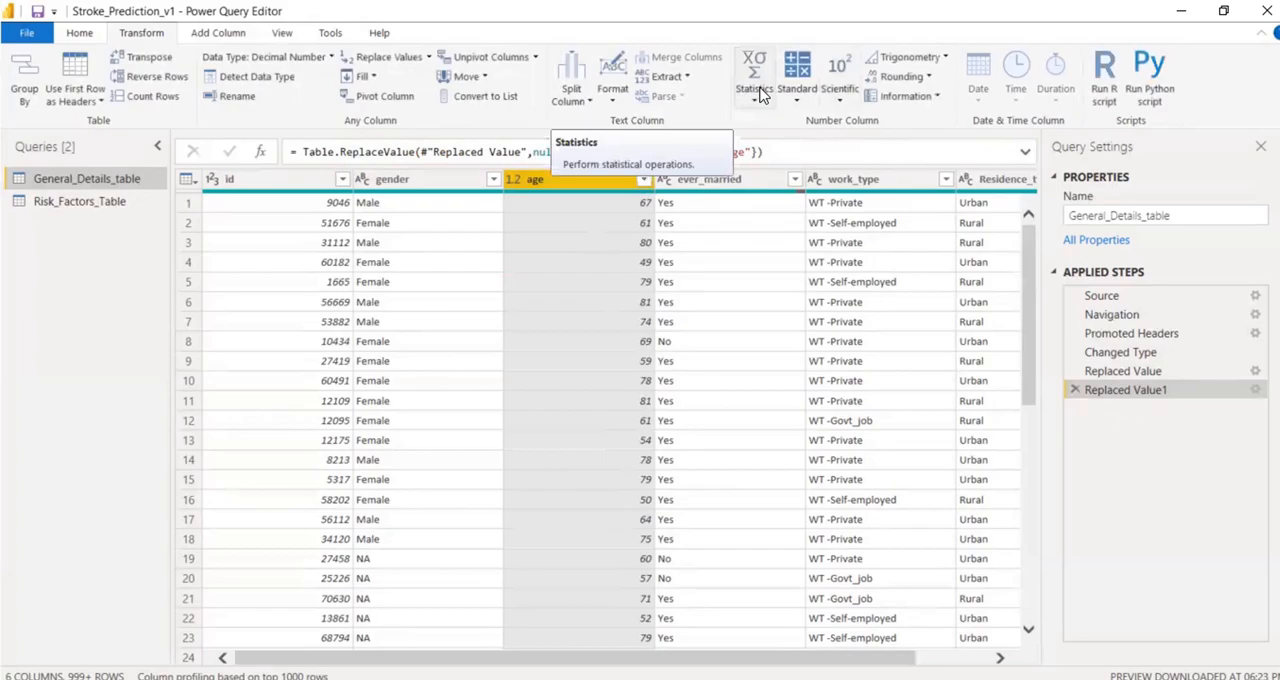
Calculate the average of the age column with the Statistics operations and copy the resulting List.Average expression.
click(74, 40)
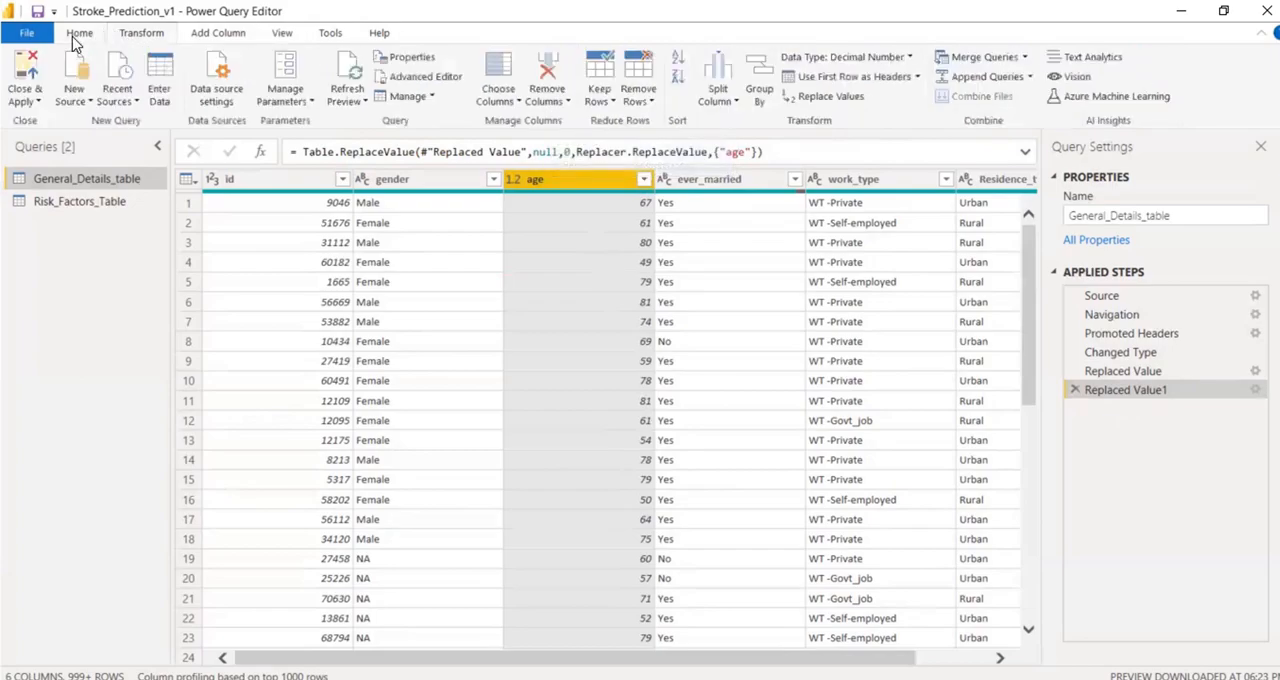
click(141, 36)
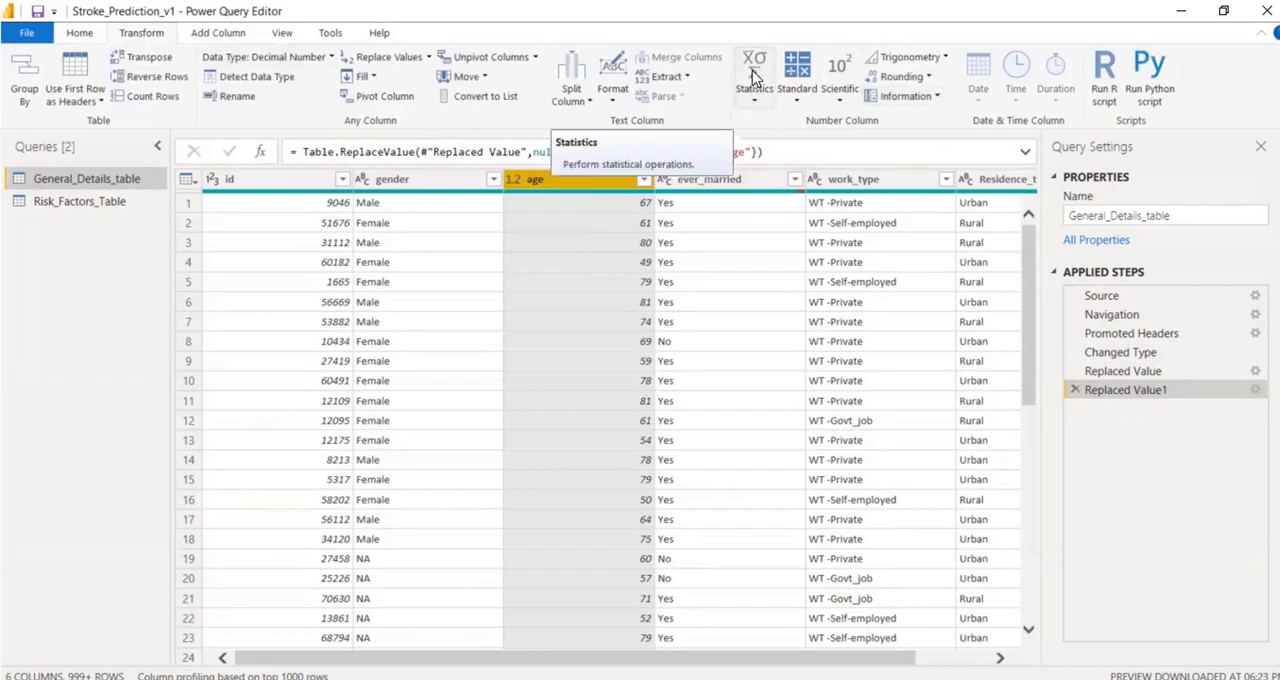
click(756, 106)
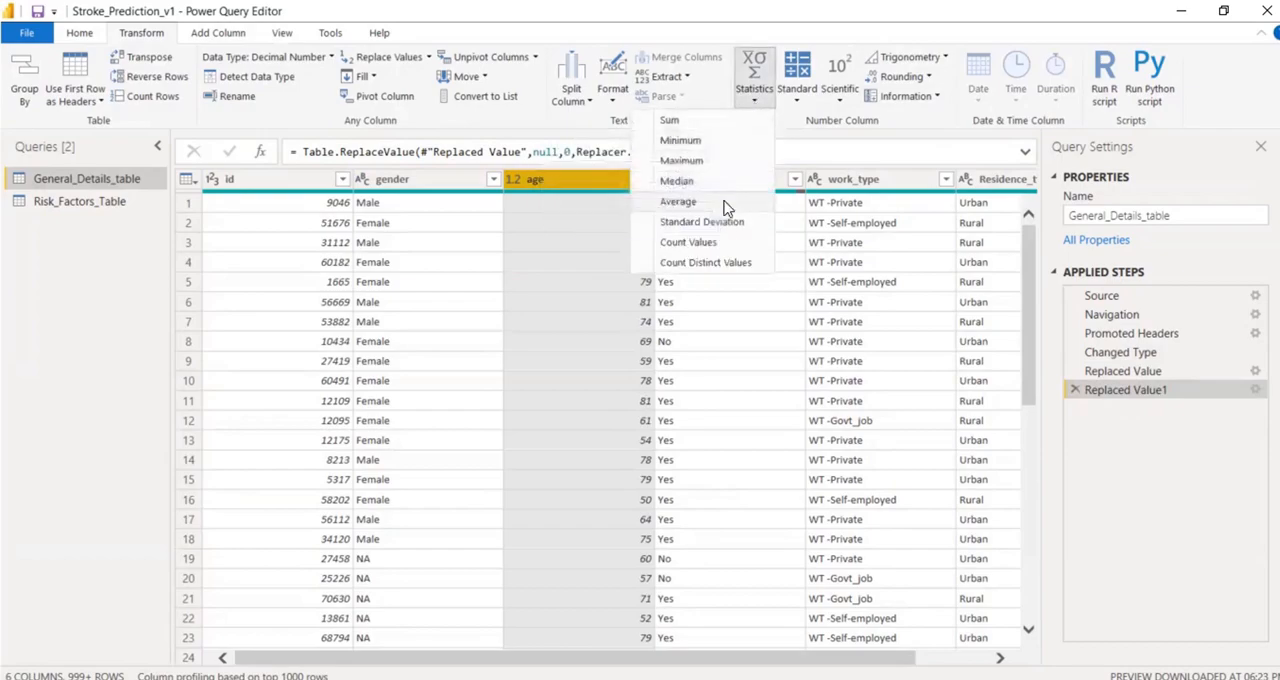
click(726, 205)
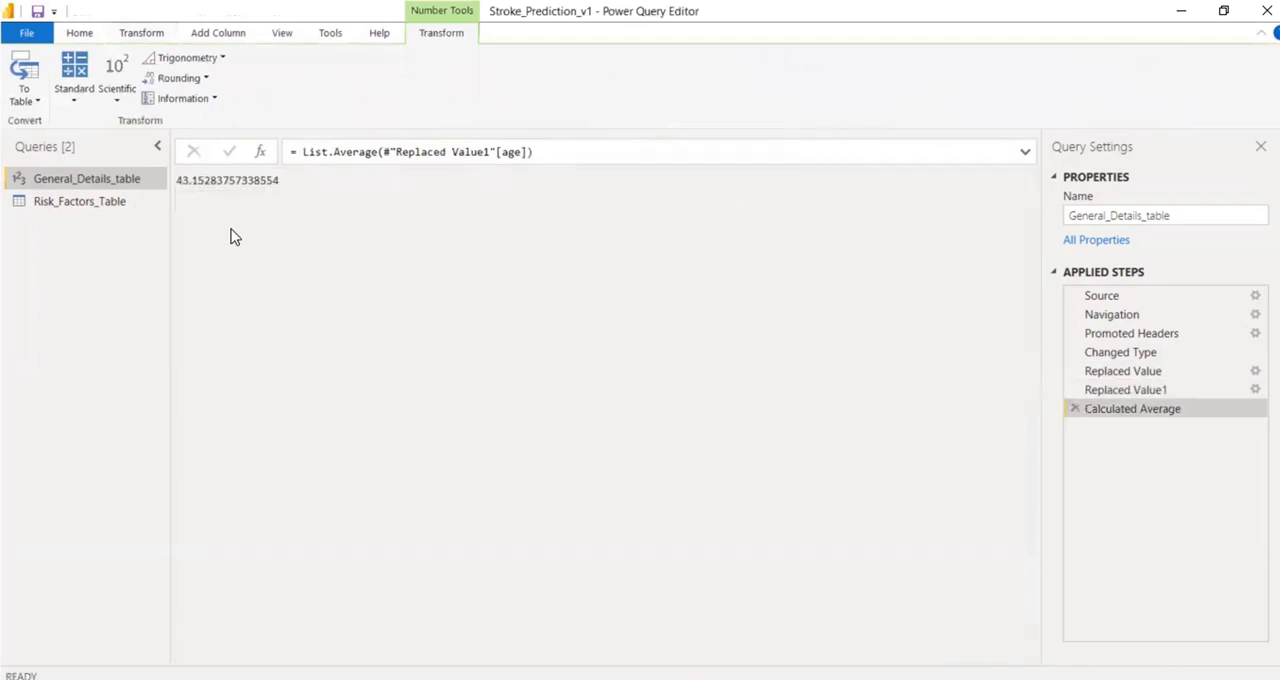
click(302, 152)
drag(302, 152, 557, 148)
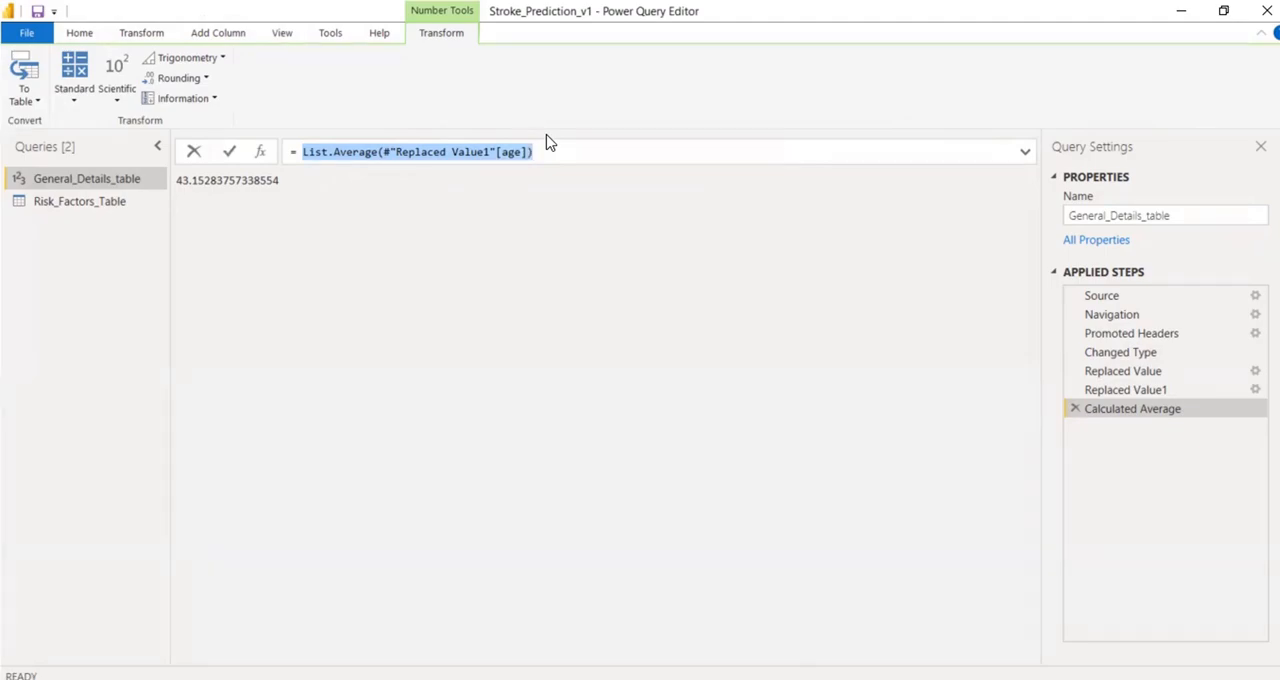
click(550, 152)
drag(551, 154, 302, 145)
key(ctrl+c)
Delete the Calculated Average step from General_Details_table.
click(145, 35)
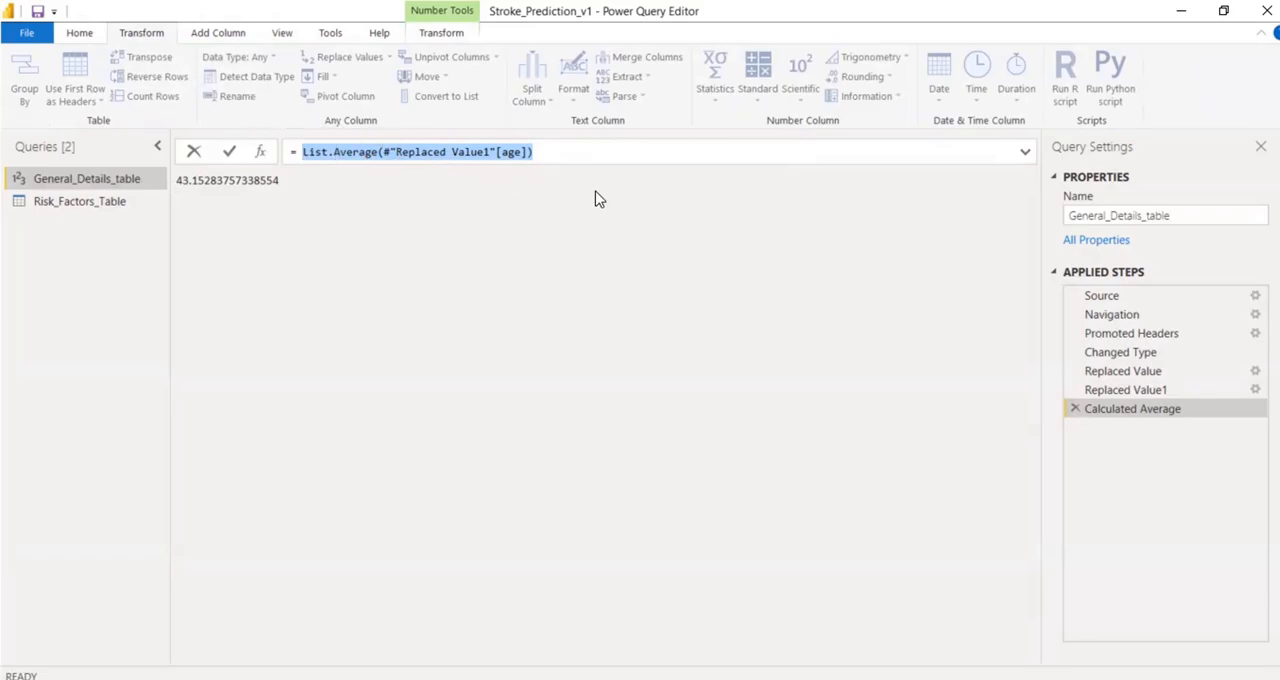
click(1080, 414)
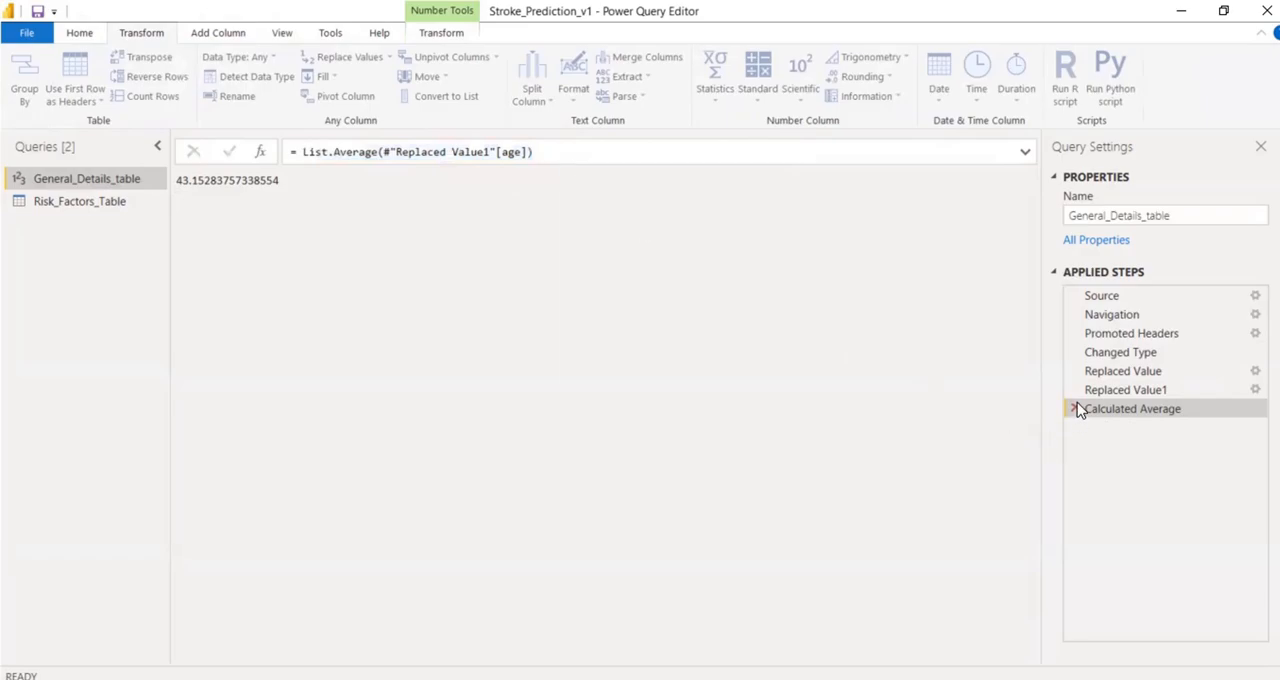
click(1073, 411)
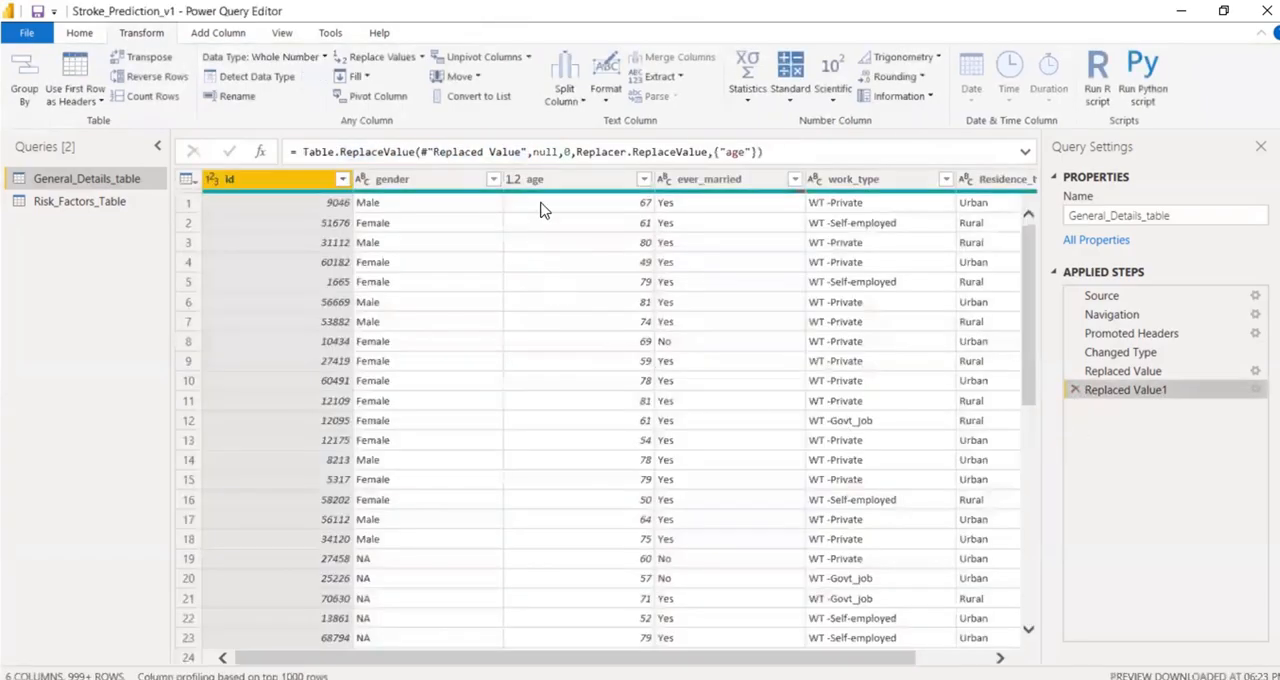
Try to use List.Average(#"Replaced Value1"[age]) instead of 0 in the age replacement formula, and delete the Replaced Value1 step.
double_click(566, 152)
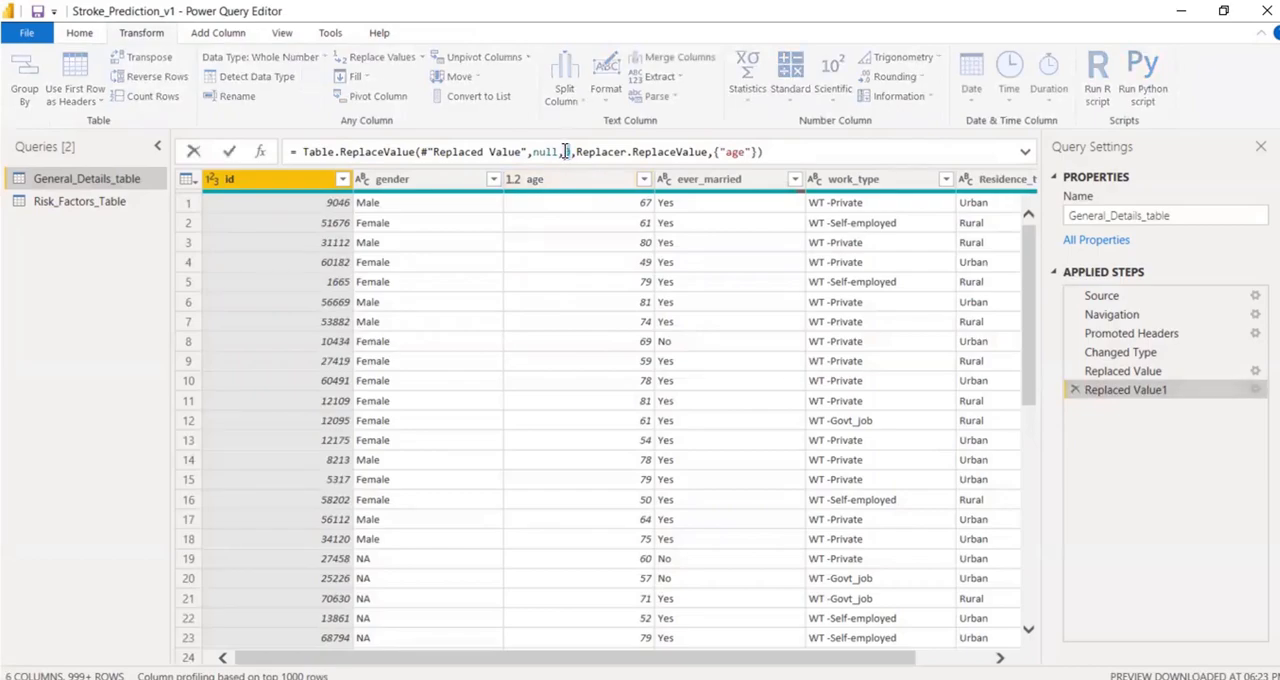
click(559, 189)
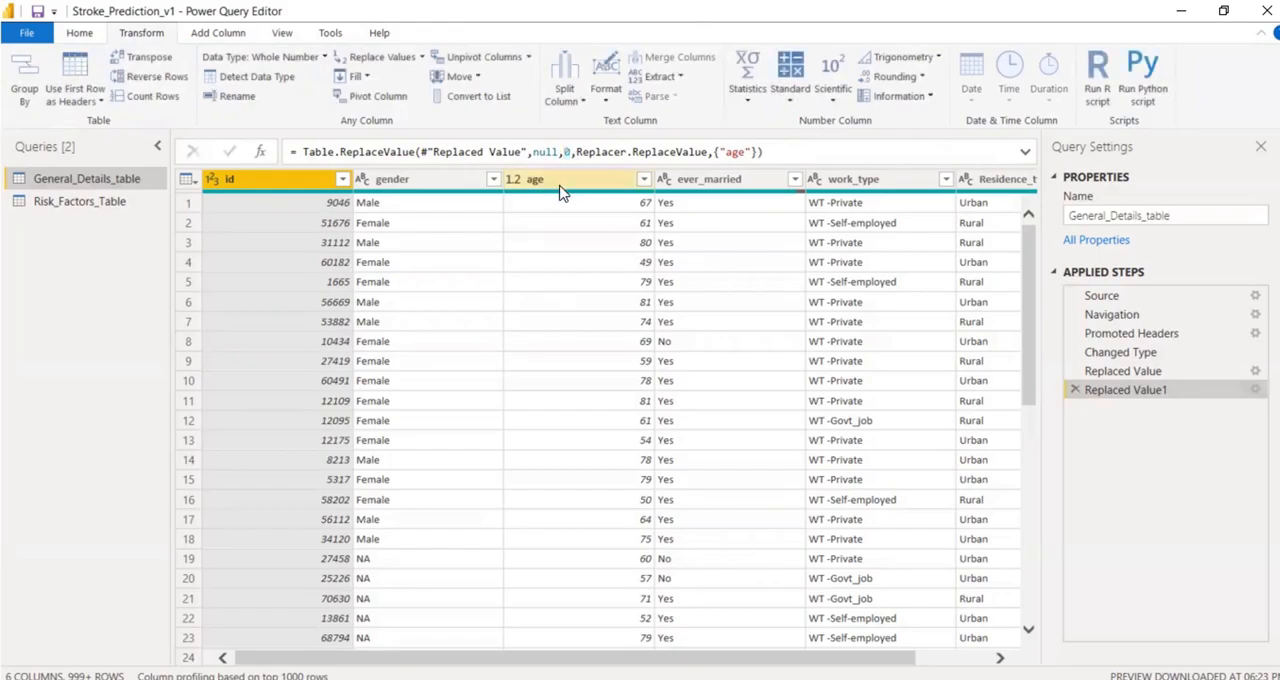
double_click(566, 152)
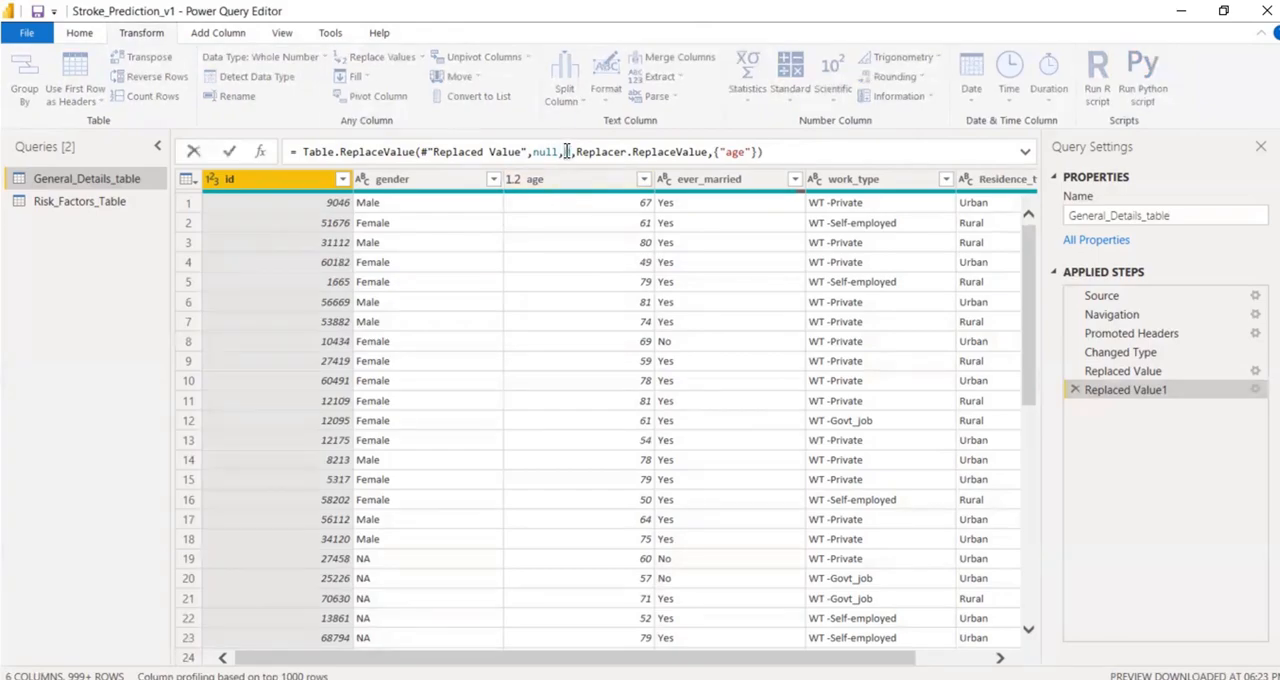
key(ctrl+v)
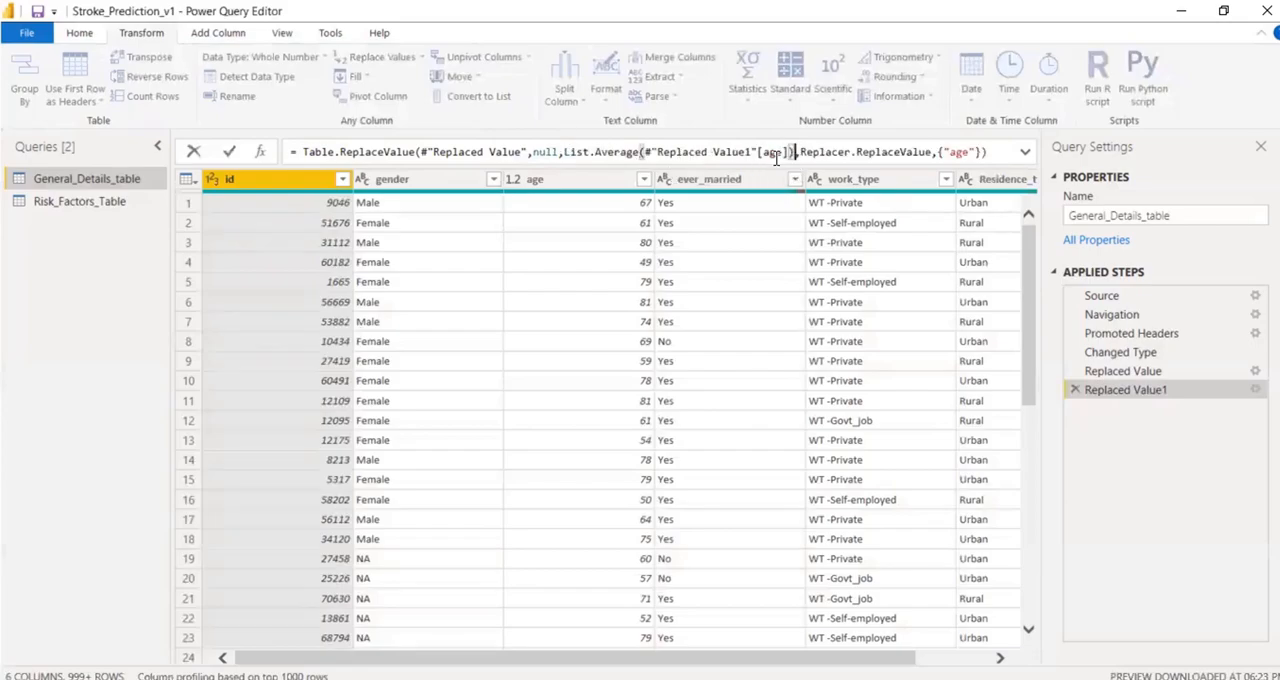
mouse_move(611, 154)
mouse_move(563, 150)
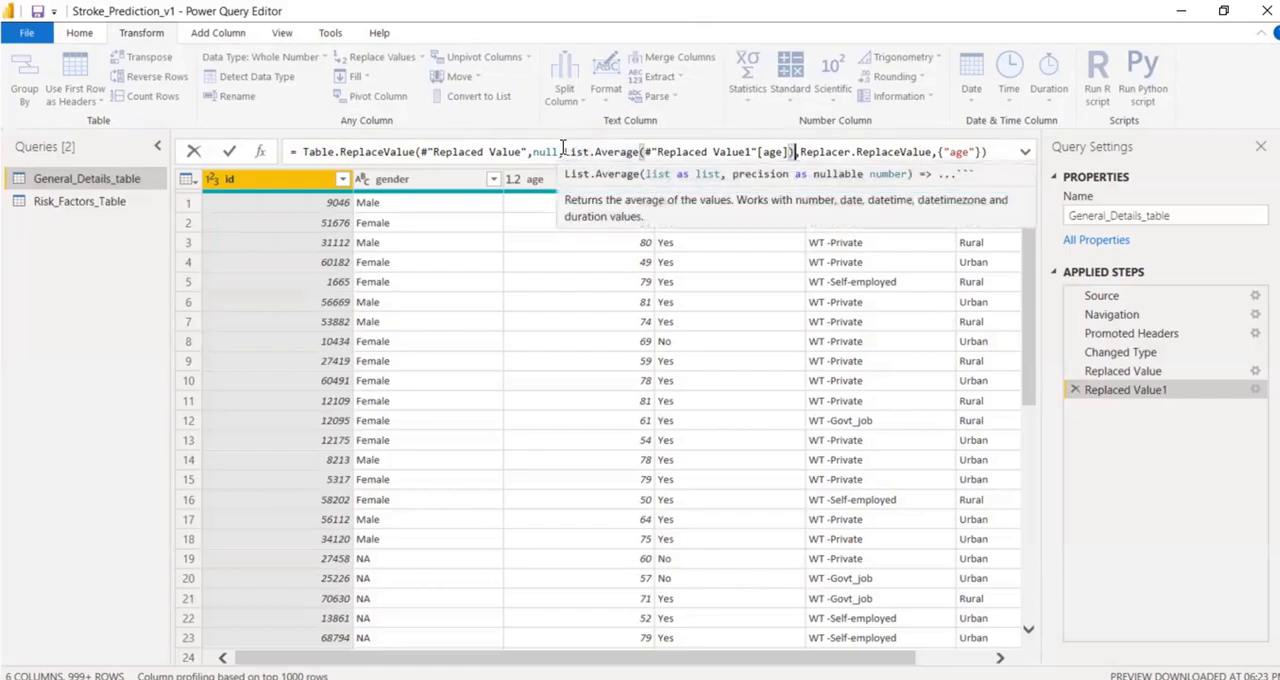
drag(563, 151, 797, 150)
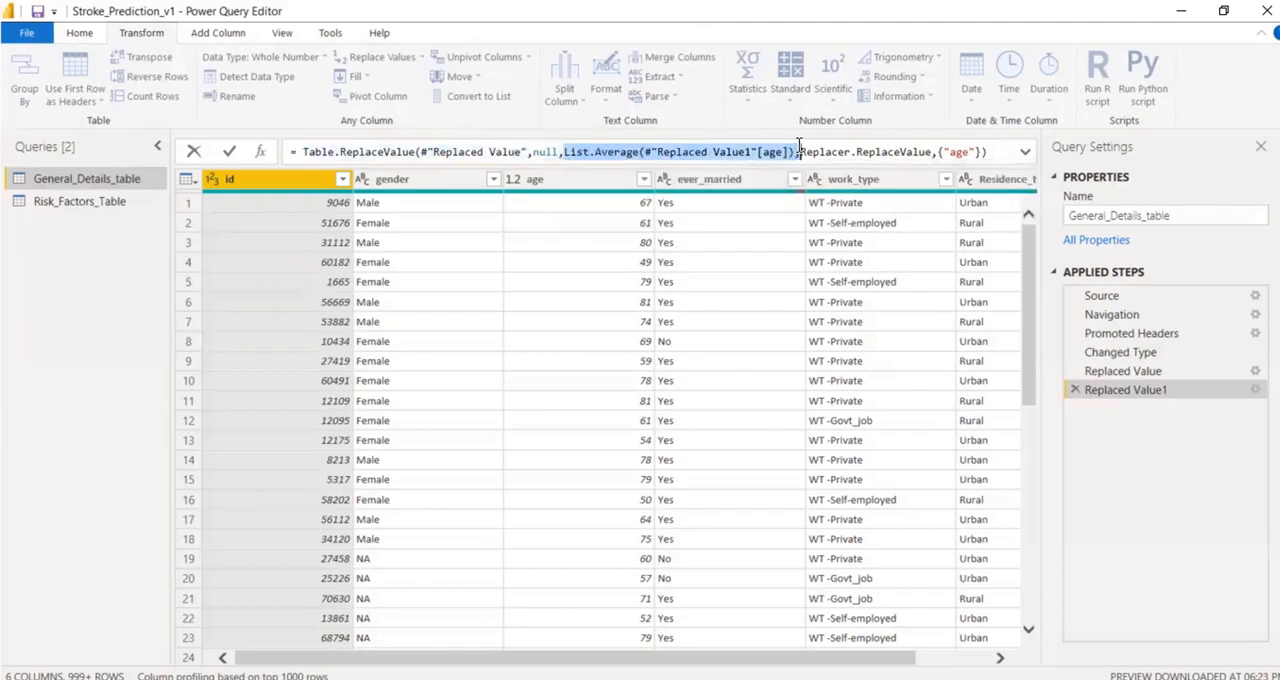
click(230, 151)
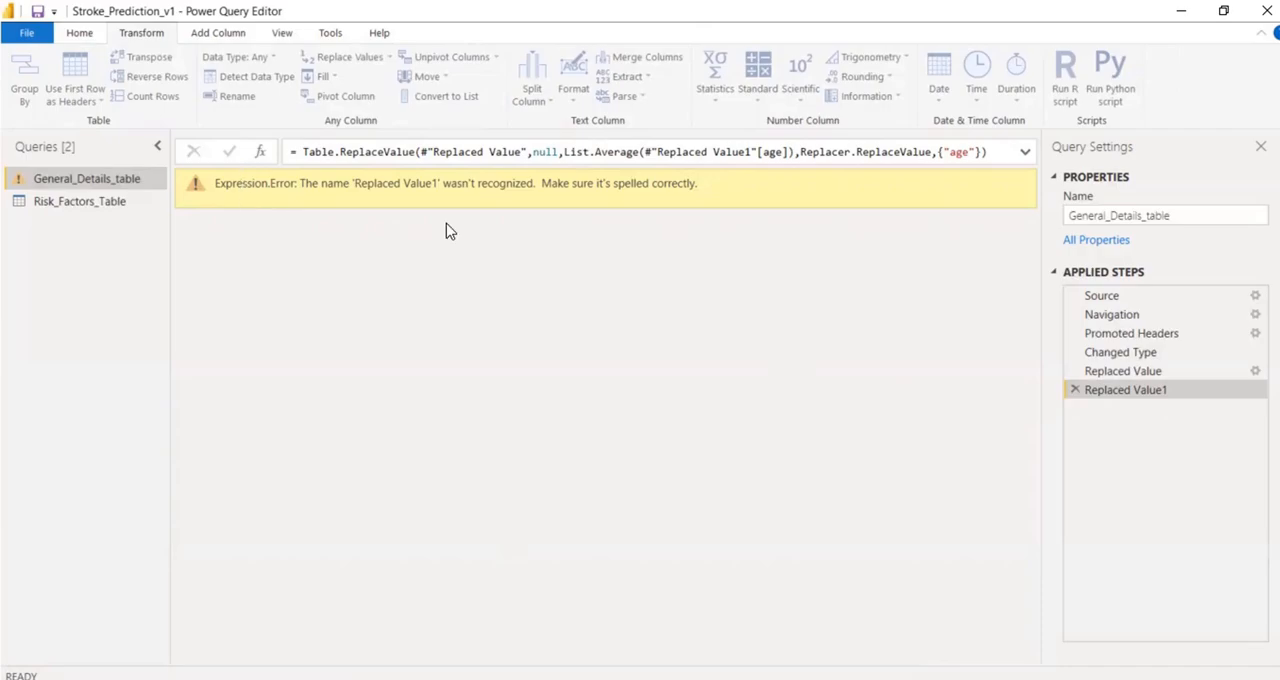
click(1076, 390)
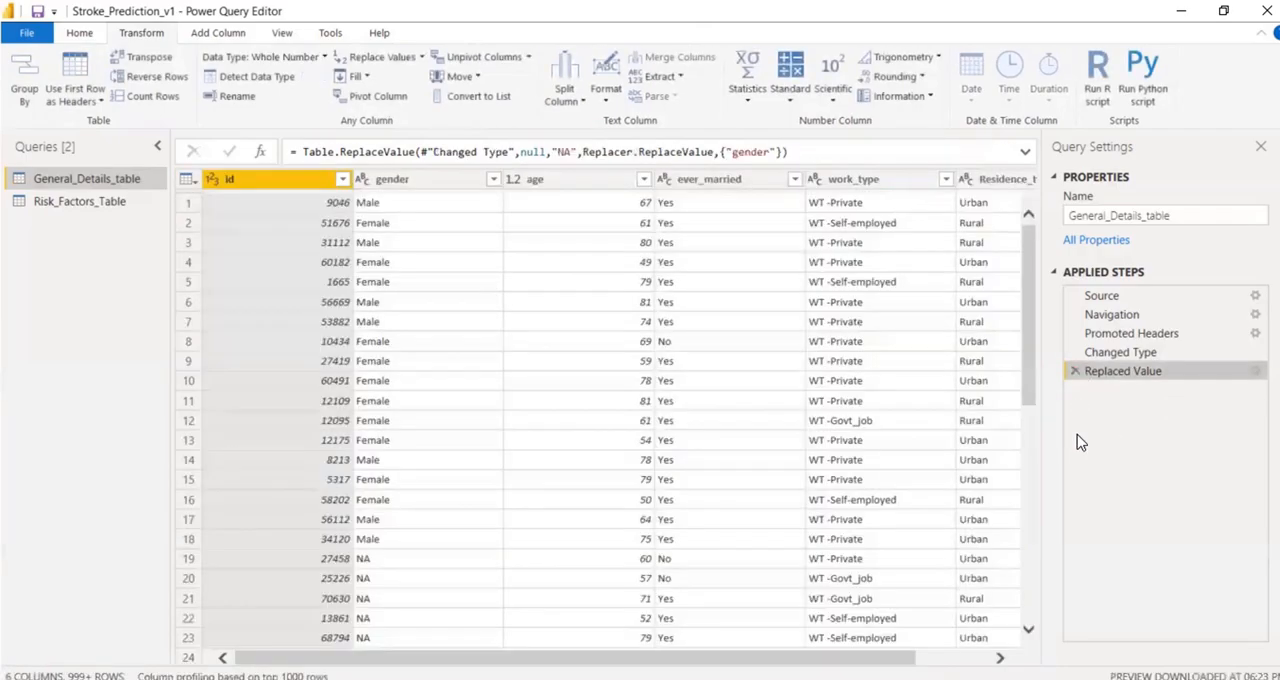
Replace null values with 0 in the age column of General_Details_table.
click(560, 185)
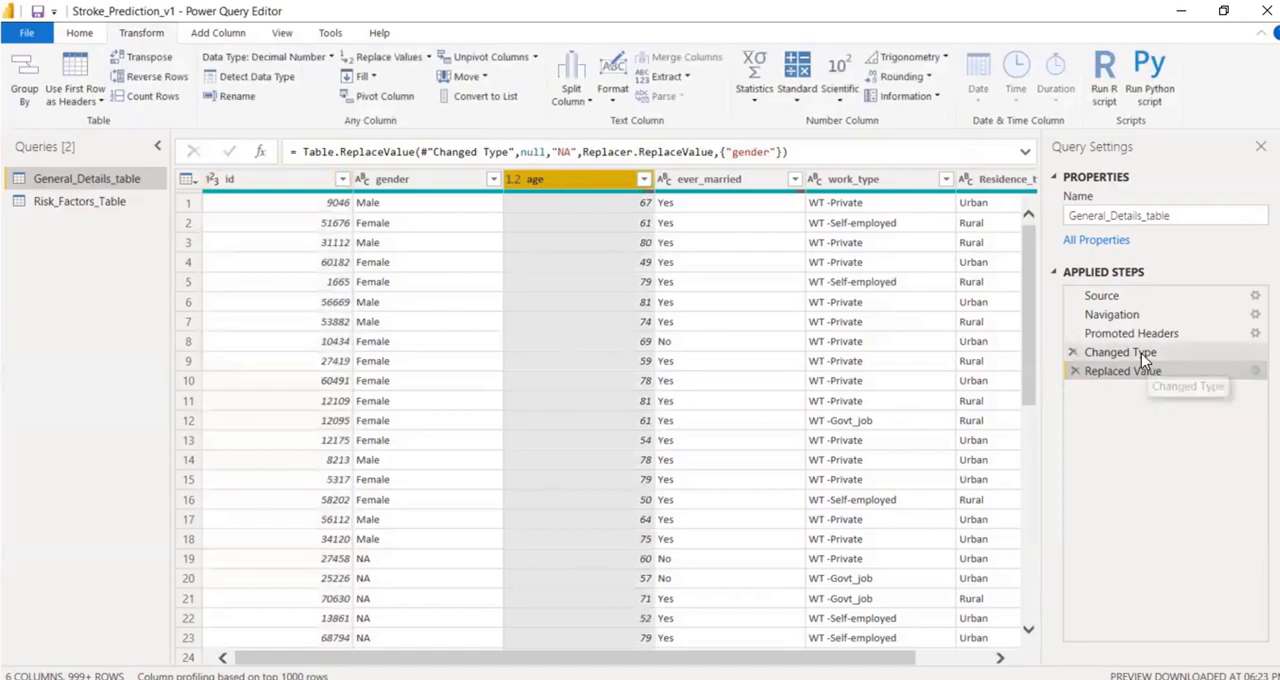
scroll(612, 500, down, 20)
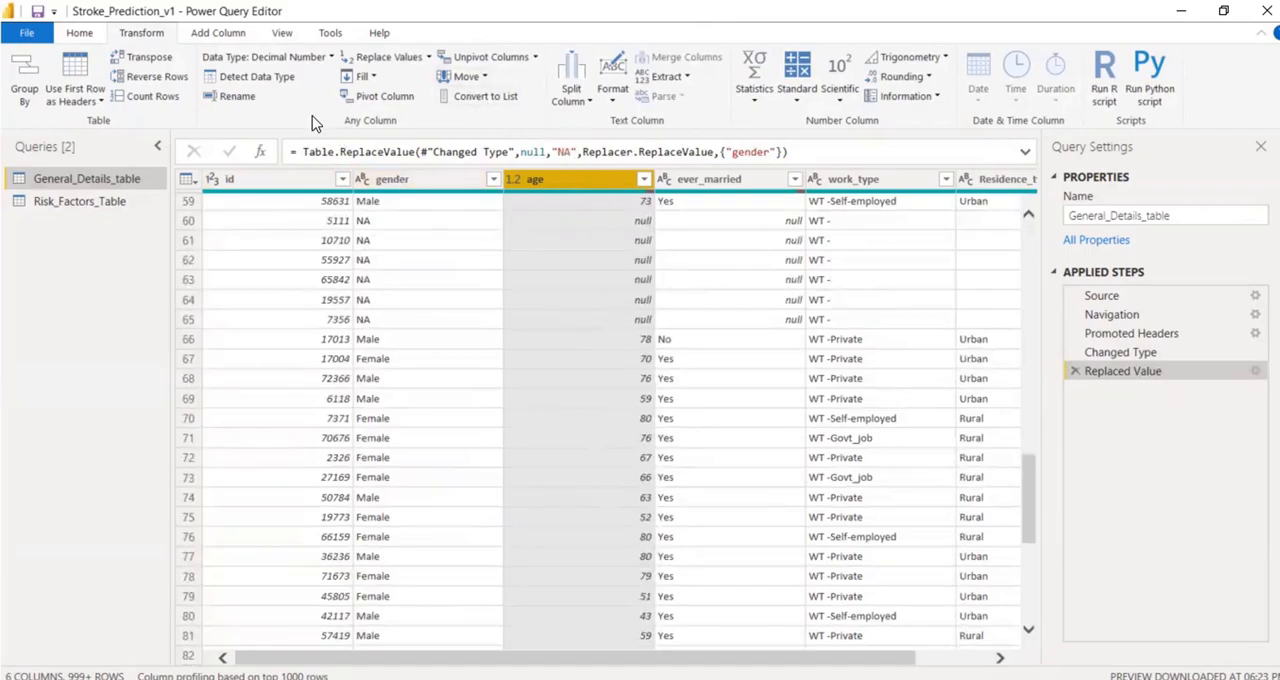
click(398, 60)
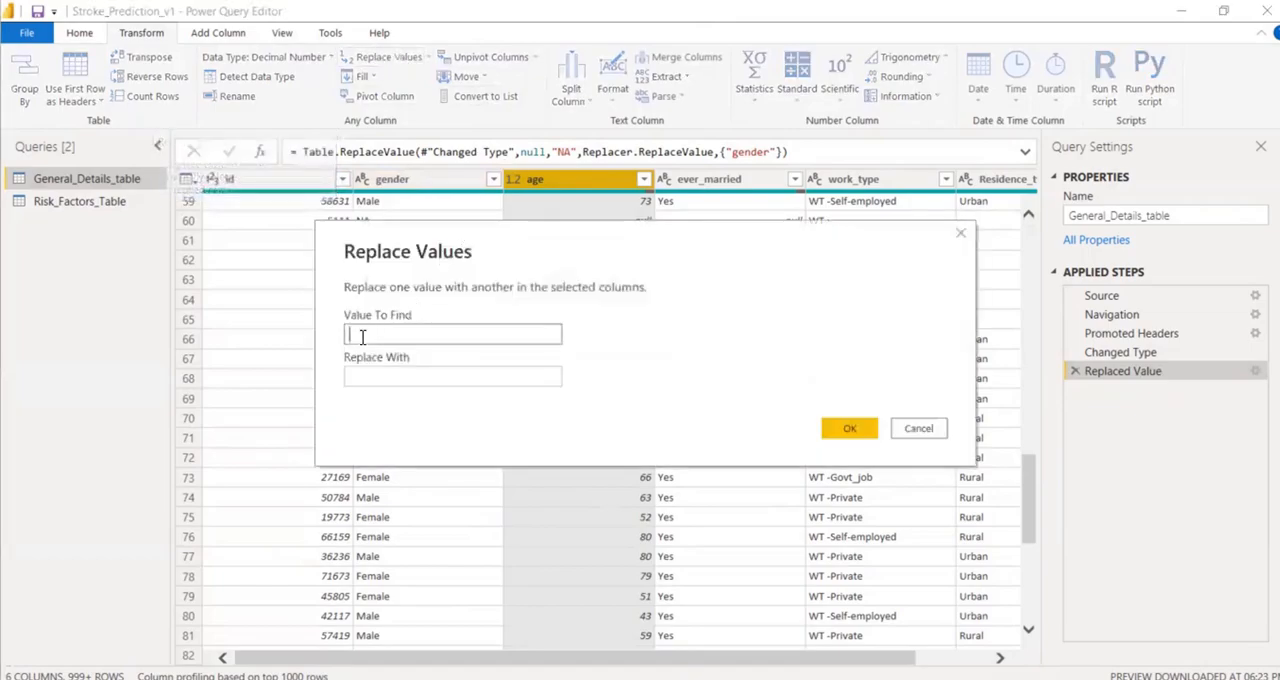
text(null)
click(355, 375)
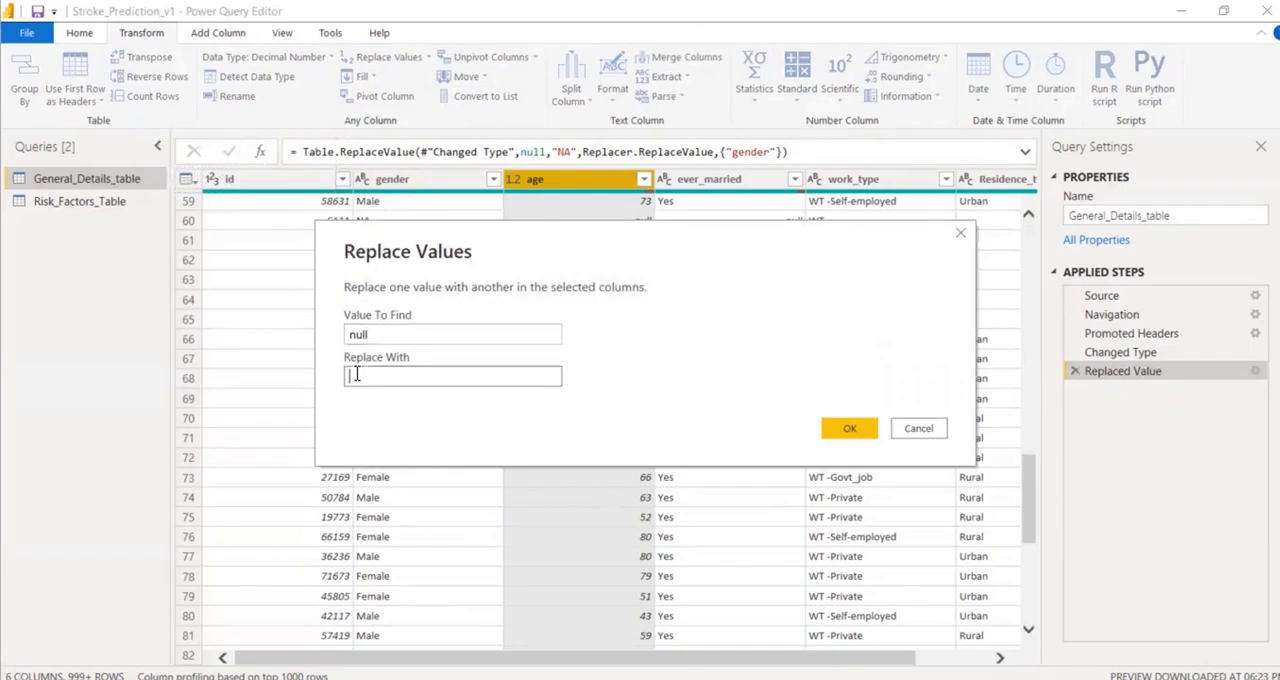
text(0)
click(871, 428)
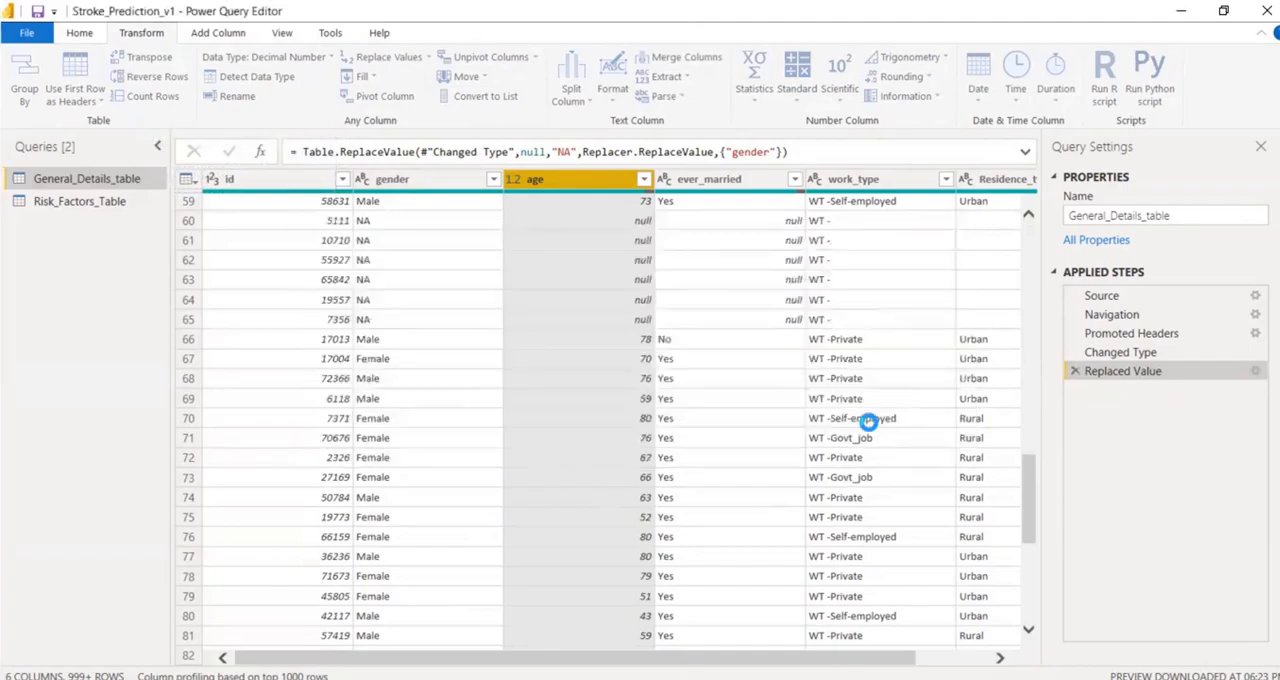
Insert an average calculation of the age column after the Replaced Value step and copy its List.Average formula.
click(1107, 375)
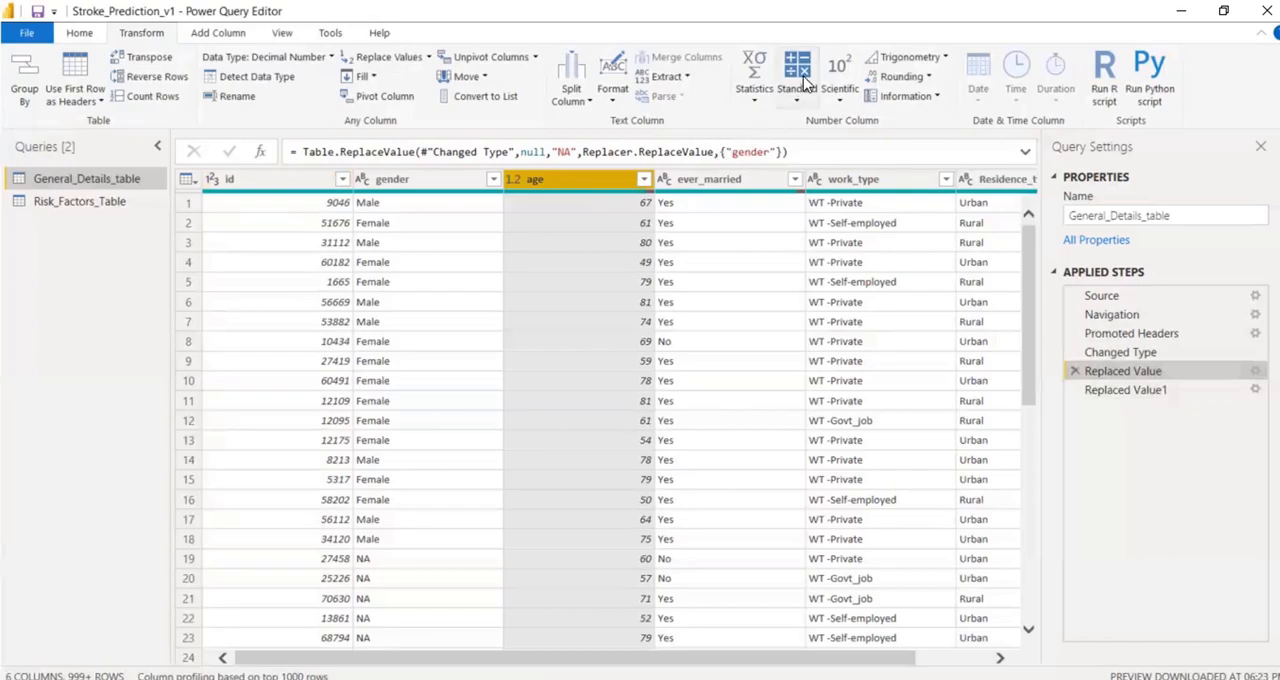
click(752, 92)
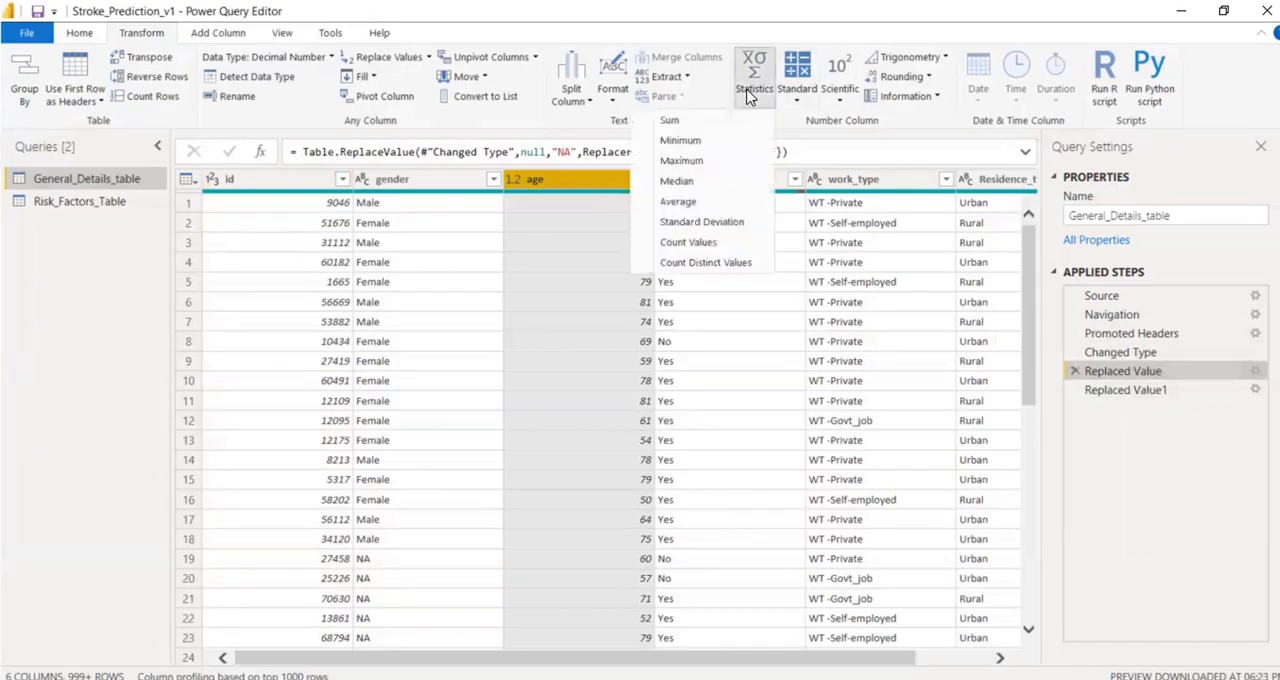
click(706, 202)
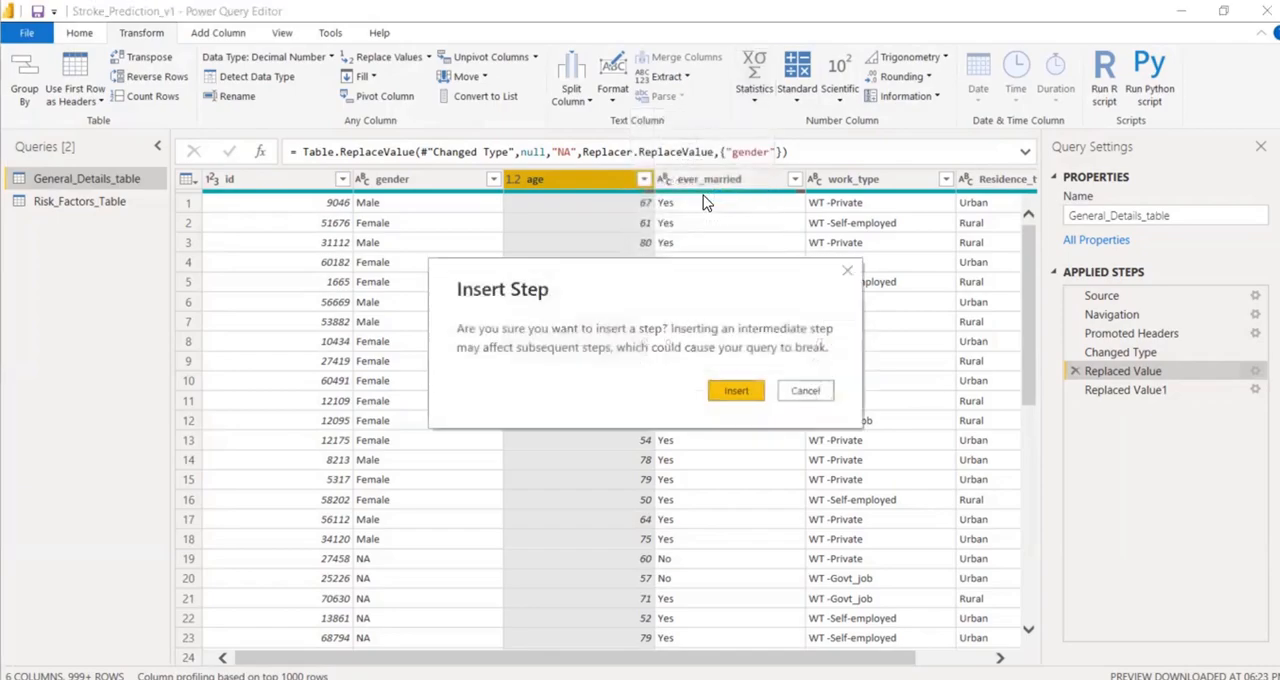
click(732, 391)
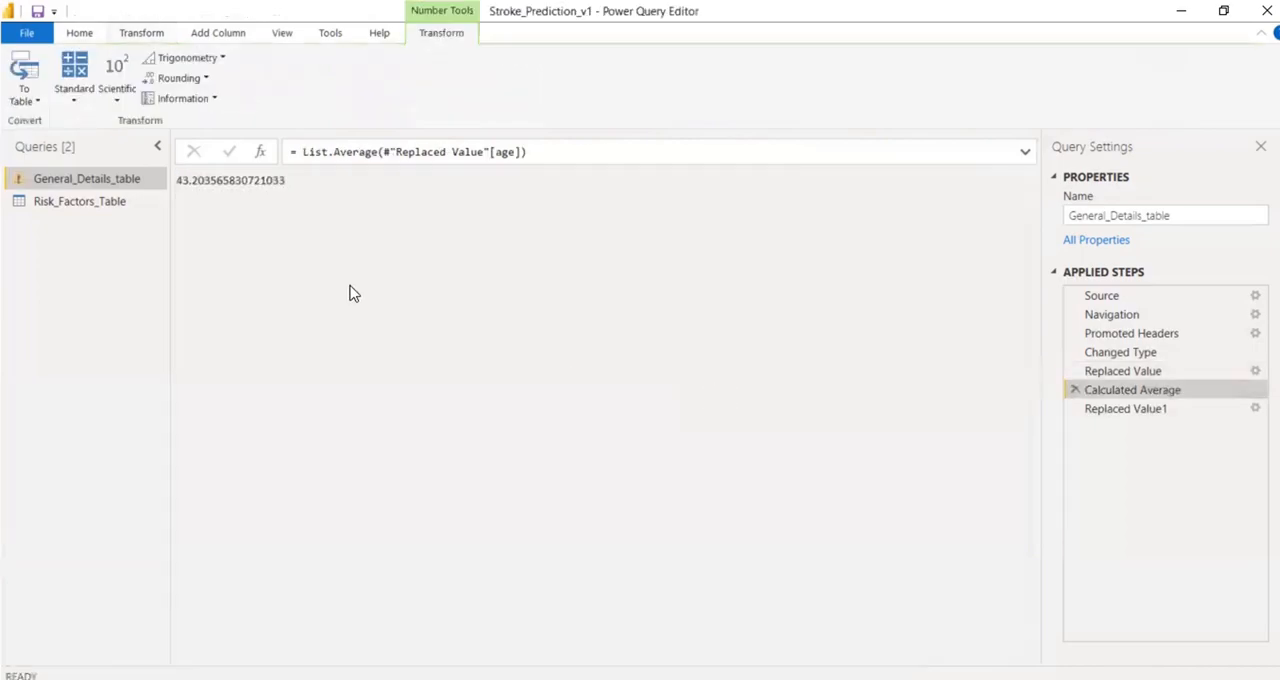
drag(177, 180, 326, 183)
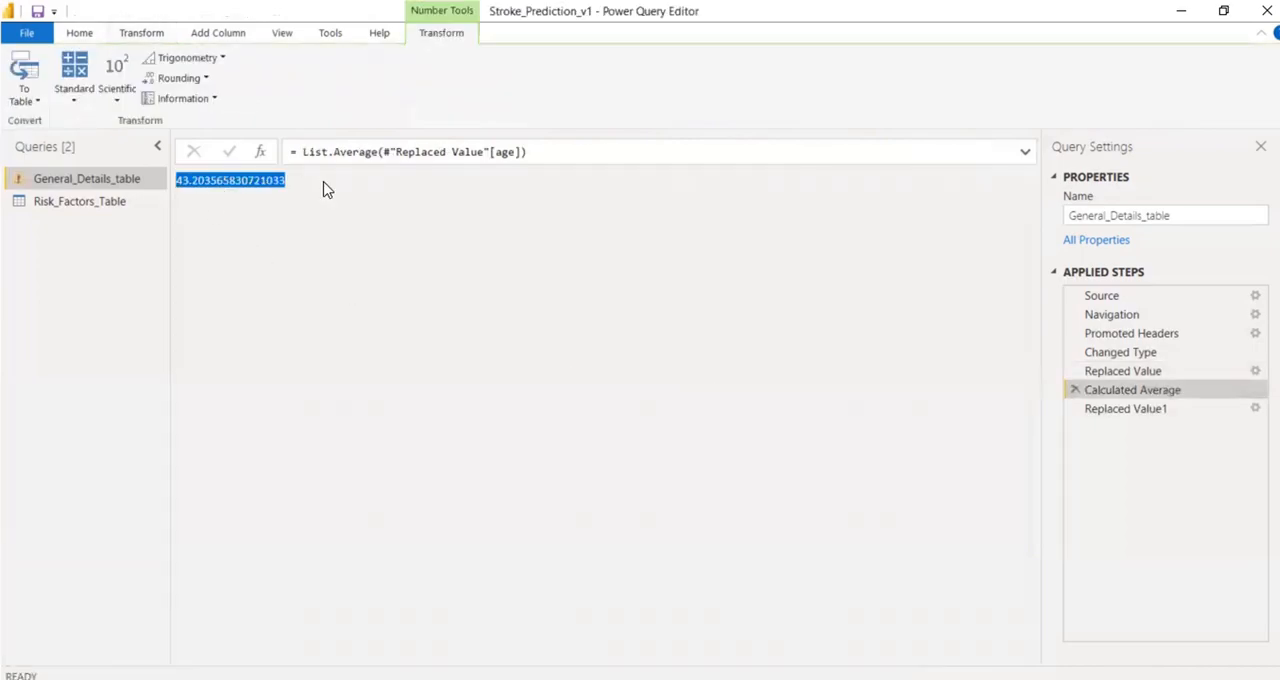
click(549, 154)
key(ctrl+a)
key(ctrl+c)
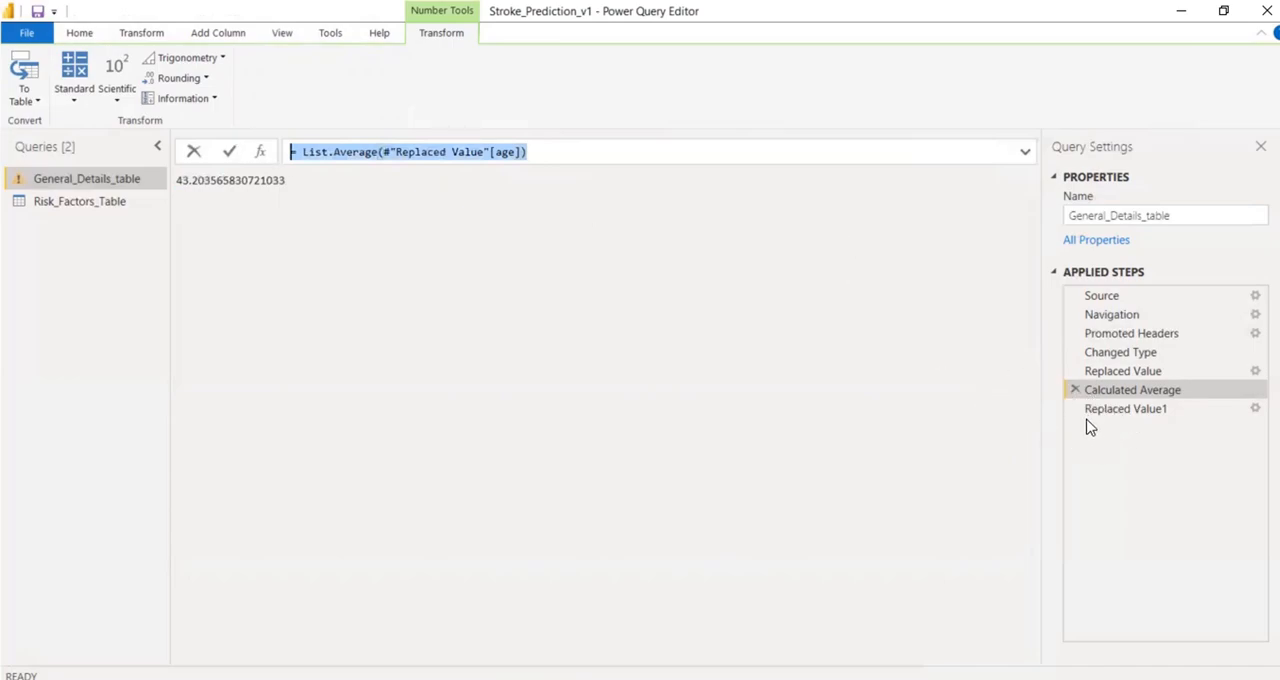
Delete the Calculated Average step and substitute List.Average(#"Replaced Value"[age]) for 0 in the Replaced Value1 formula.
click(1076, 391)
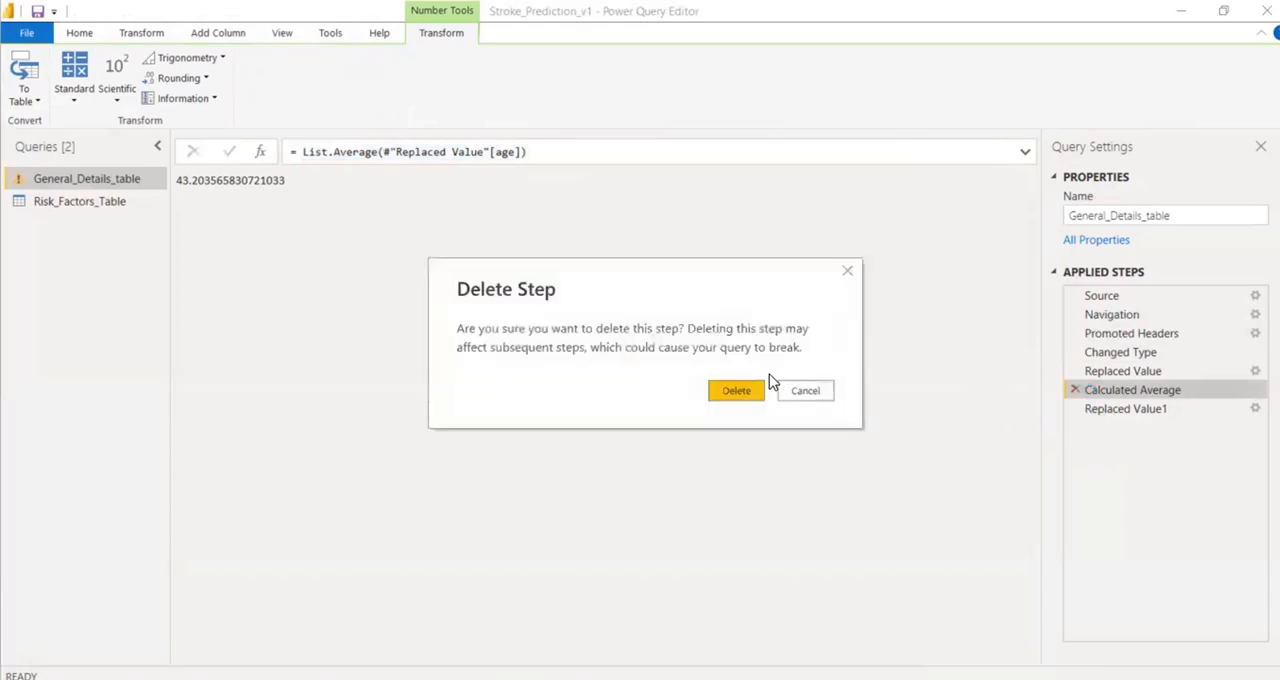
click(736, 391)
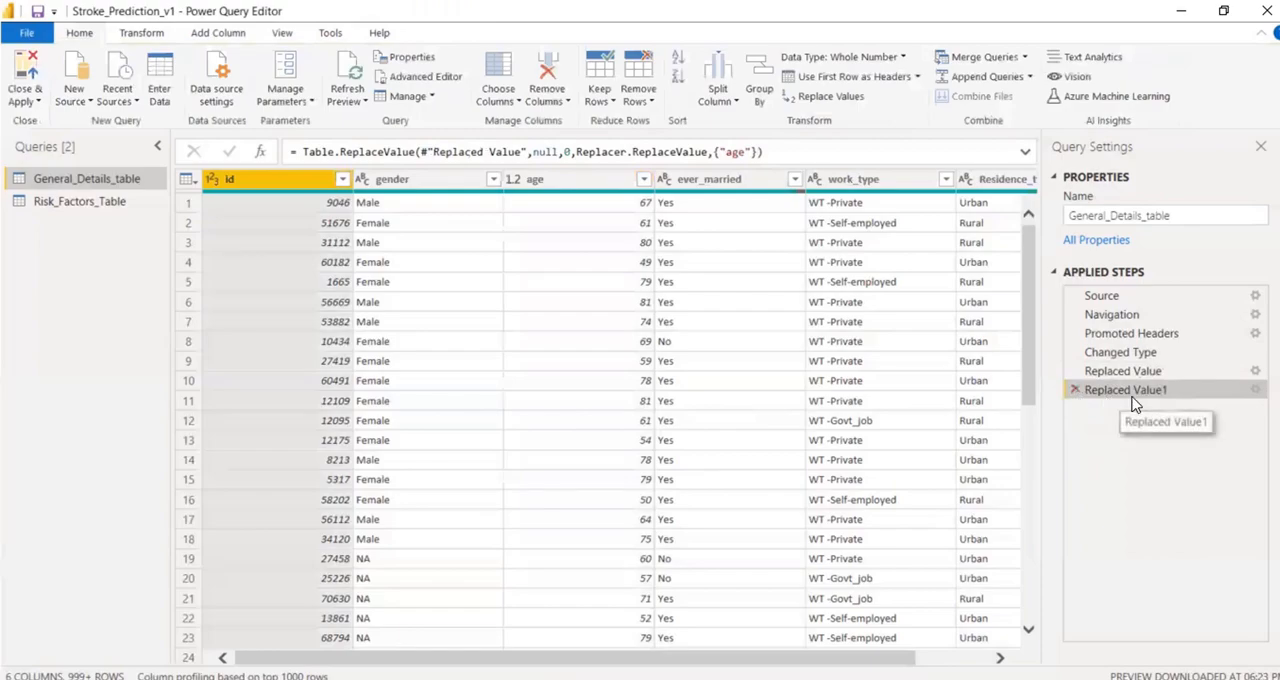
double_click(567, 152)
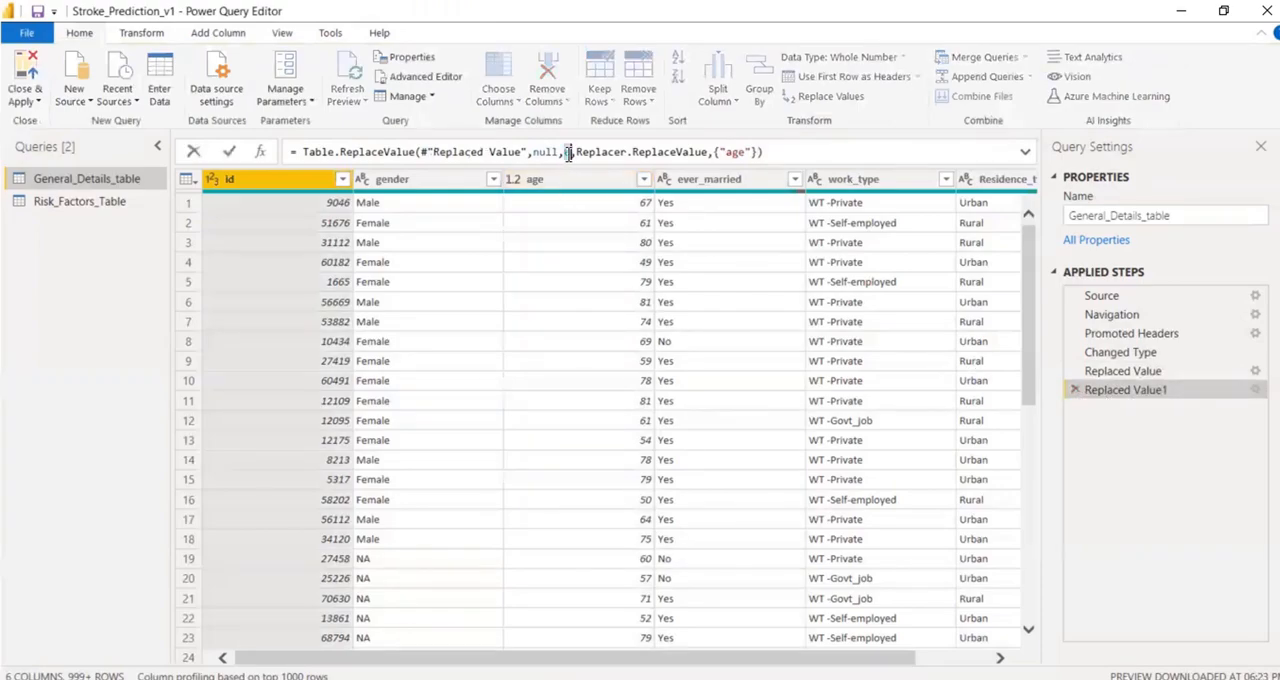
key(ctrl+v)
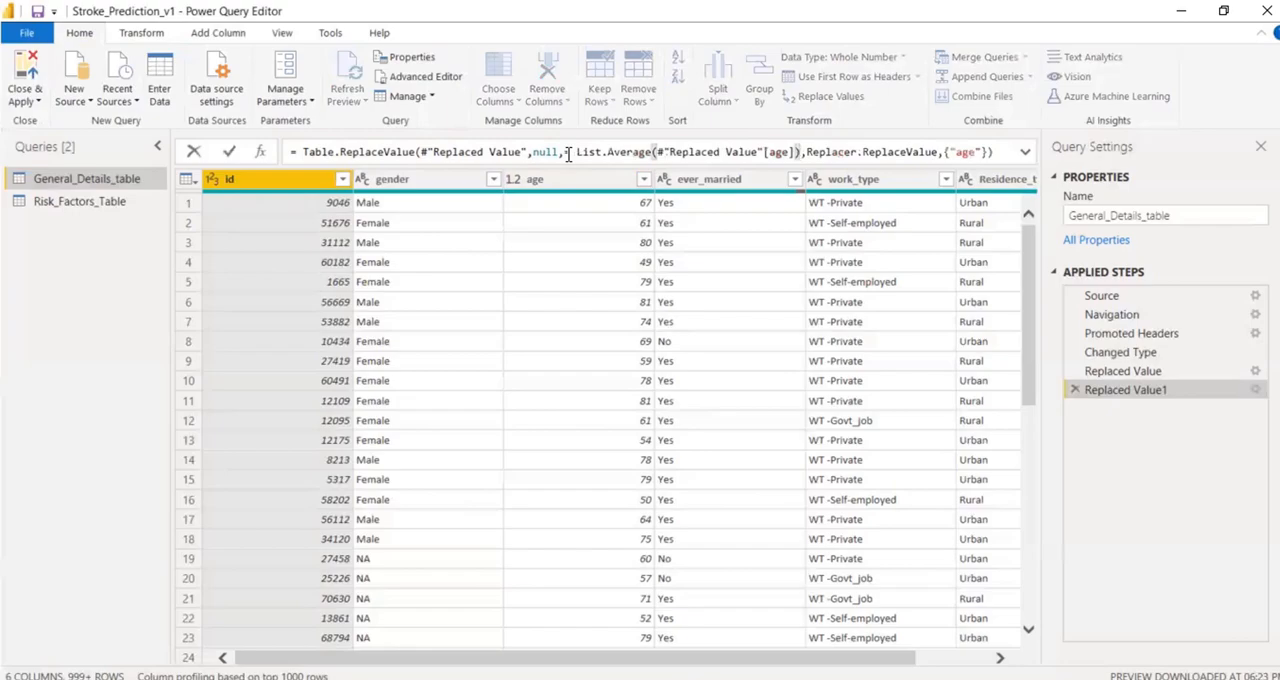
click(574, 152)
key(BackSpace)
key(BackSpace)
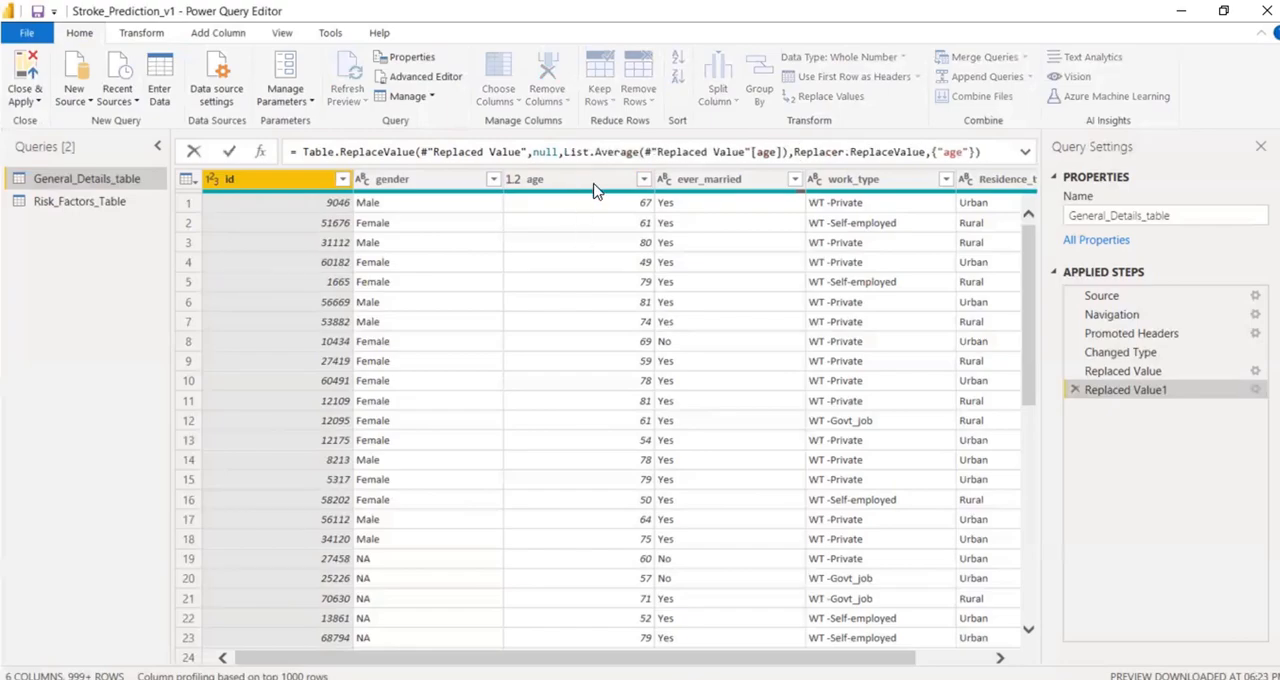
click(229, 157)
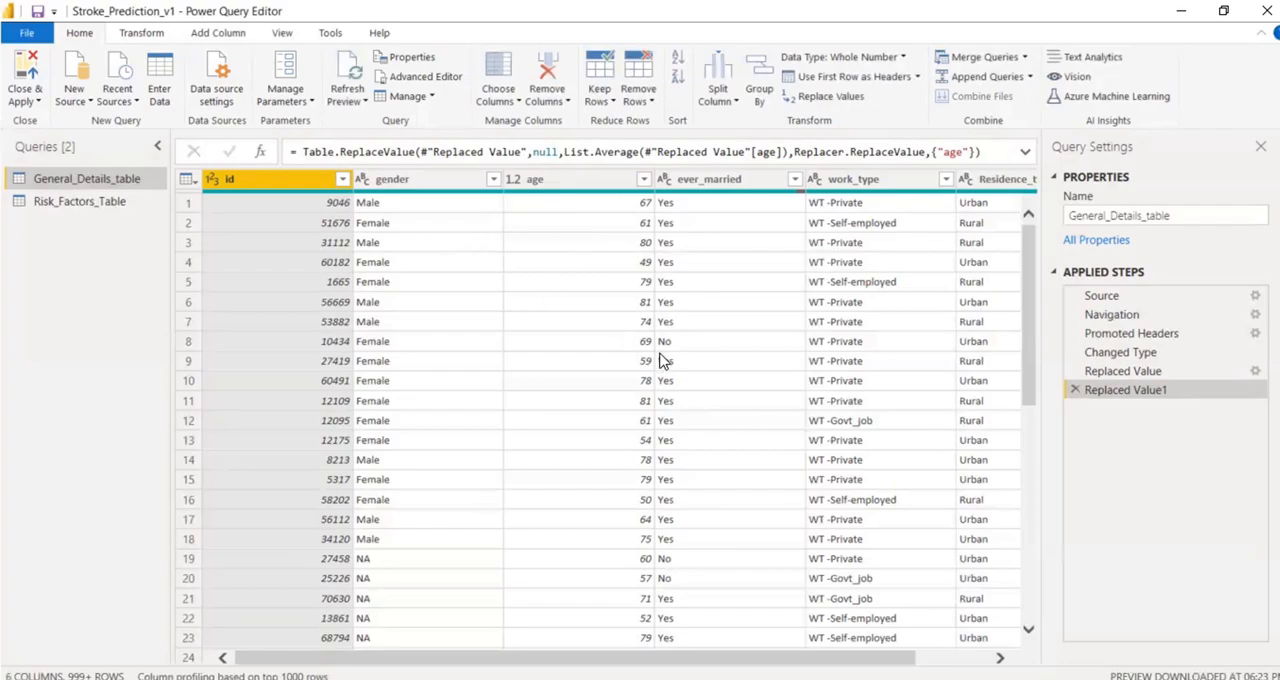
Compare the age values in rows 60 to 65 between the Replaced Value and Replaced Value1 steps.
scroll(626, 463, down, 5)
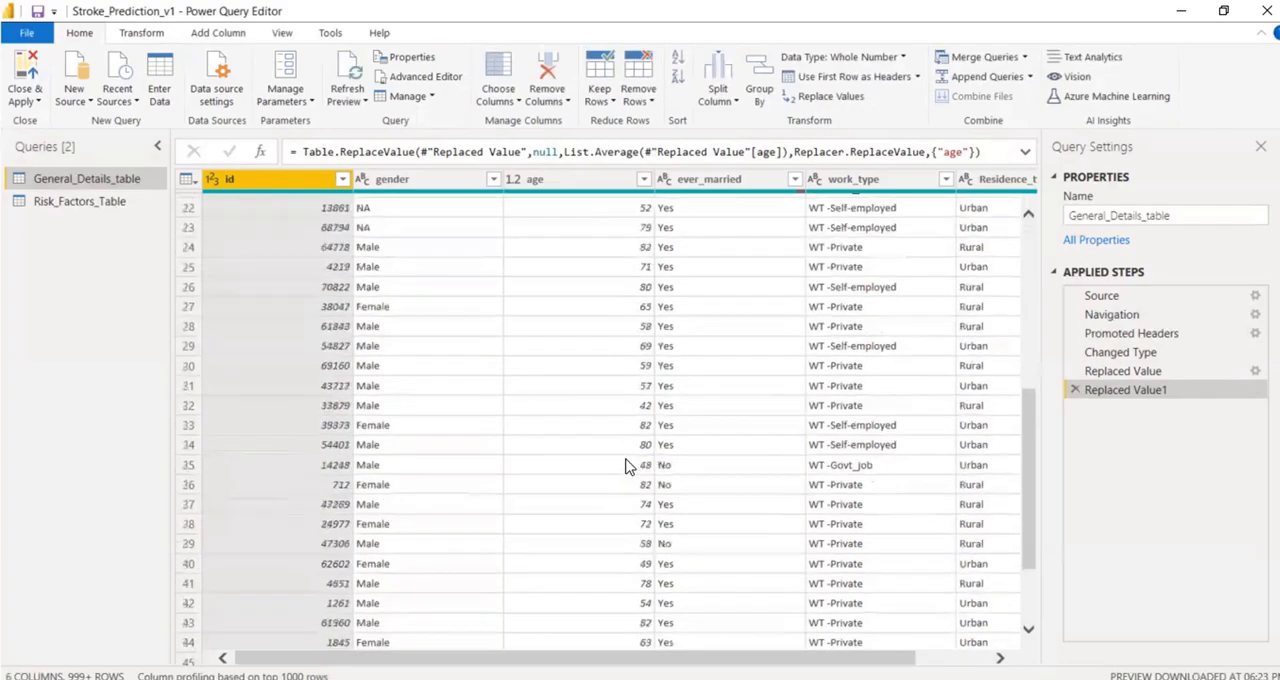
scroll(614, 389, up, 5)
scroll(614, 389, down, 15)
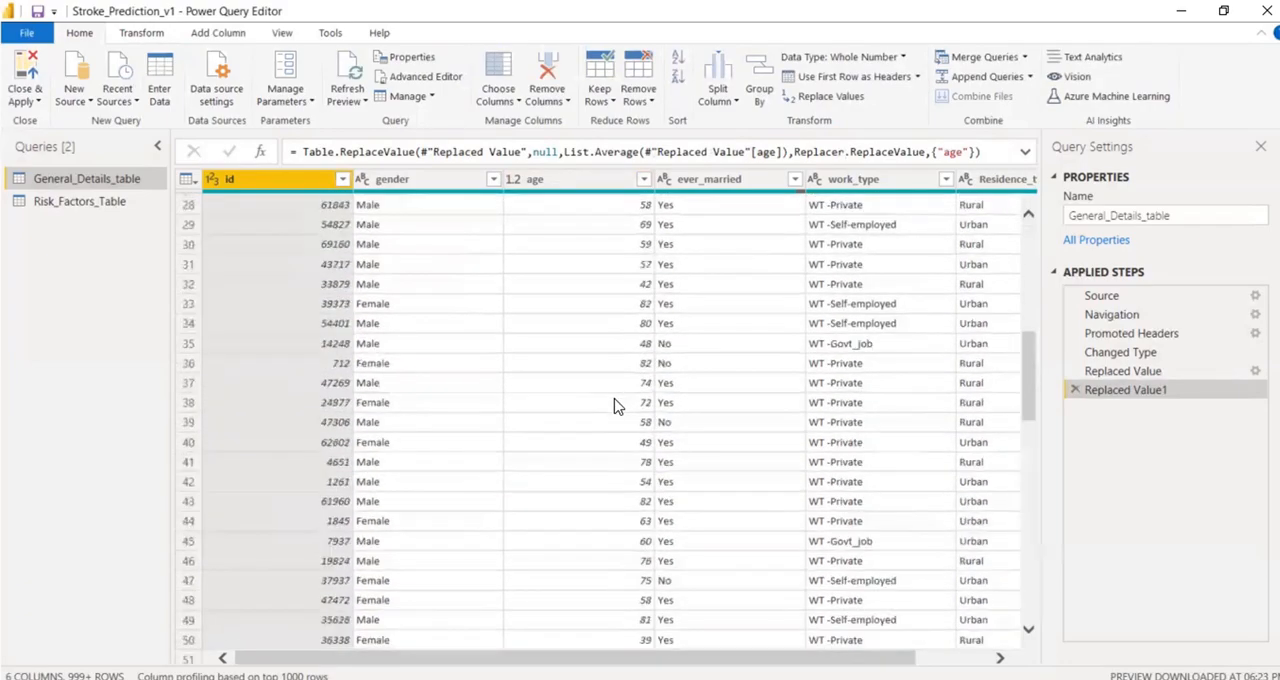
scroll(614, 382, up, 15)
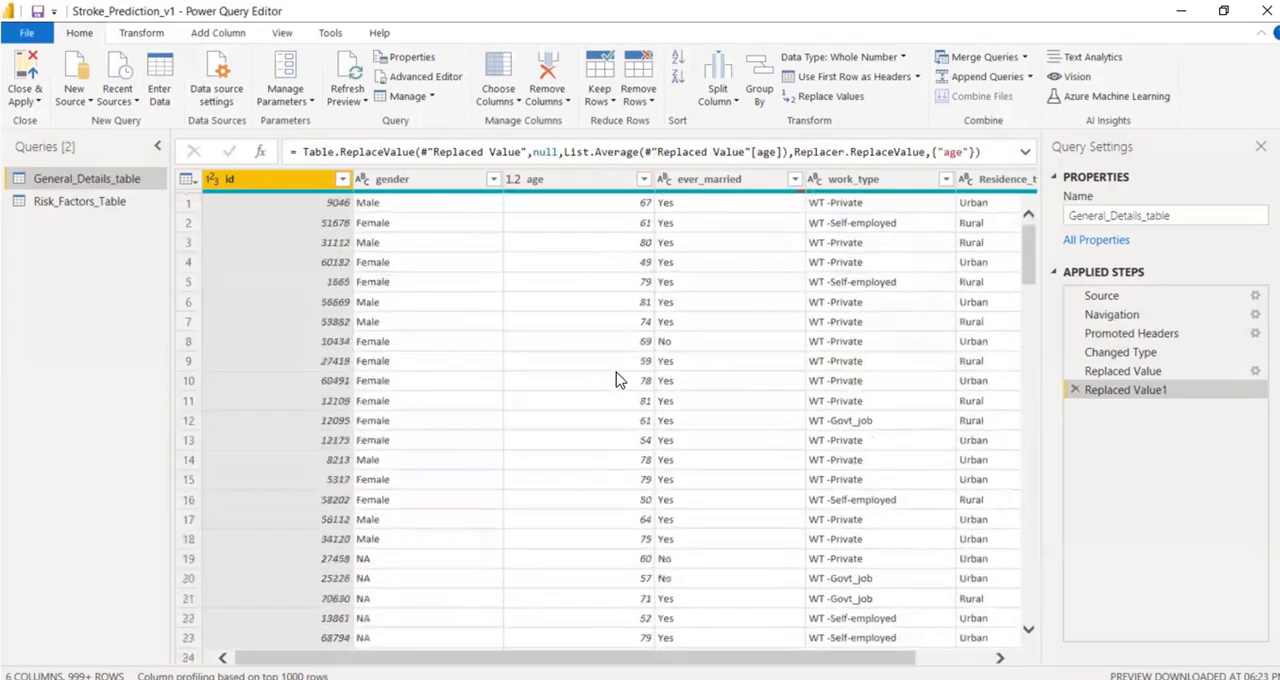
click(1150, 371)
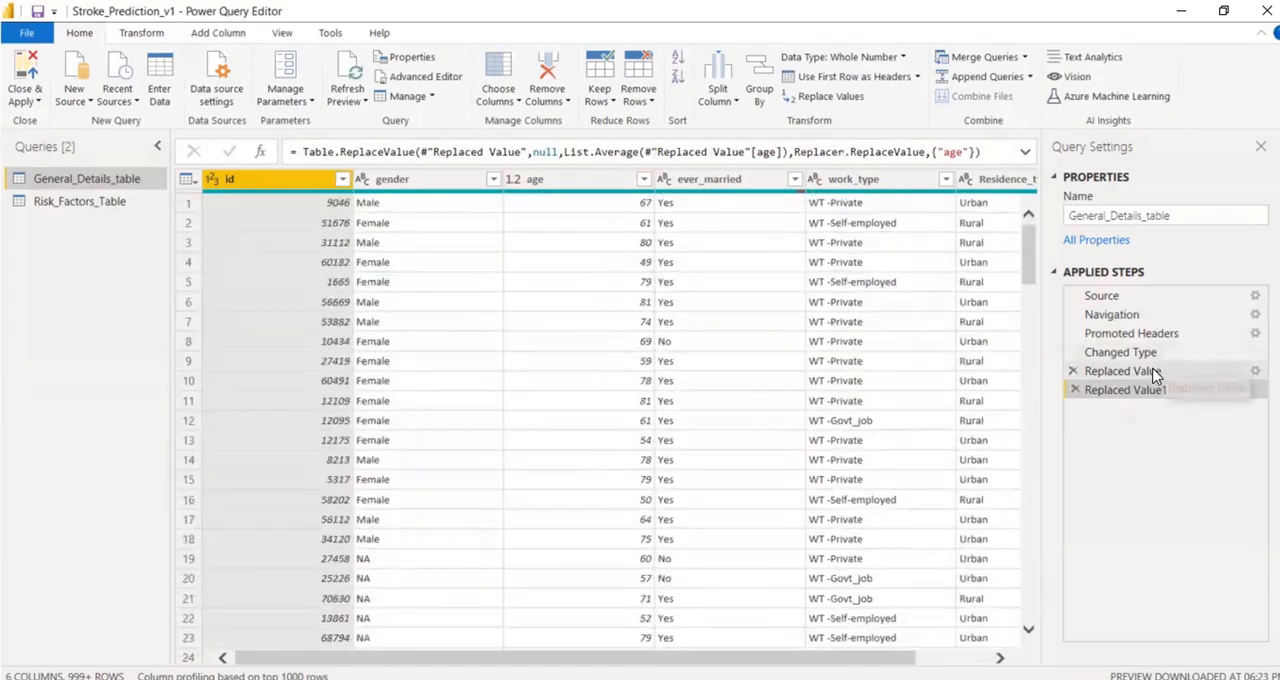
scroll(603, 479, down, 5)
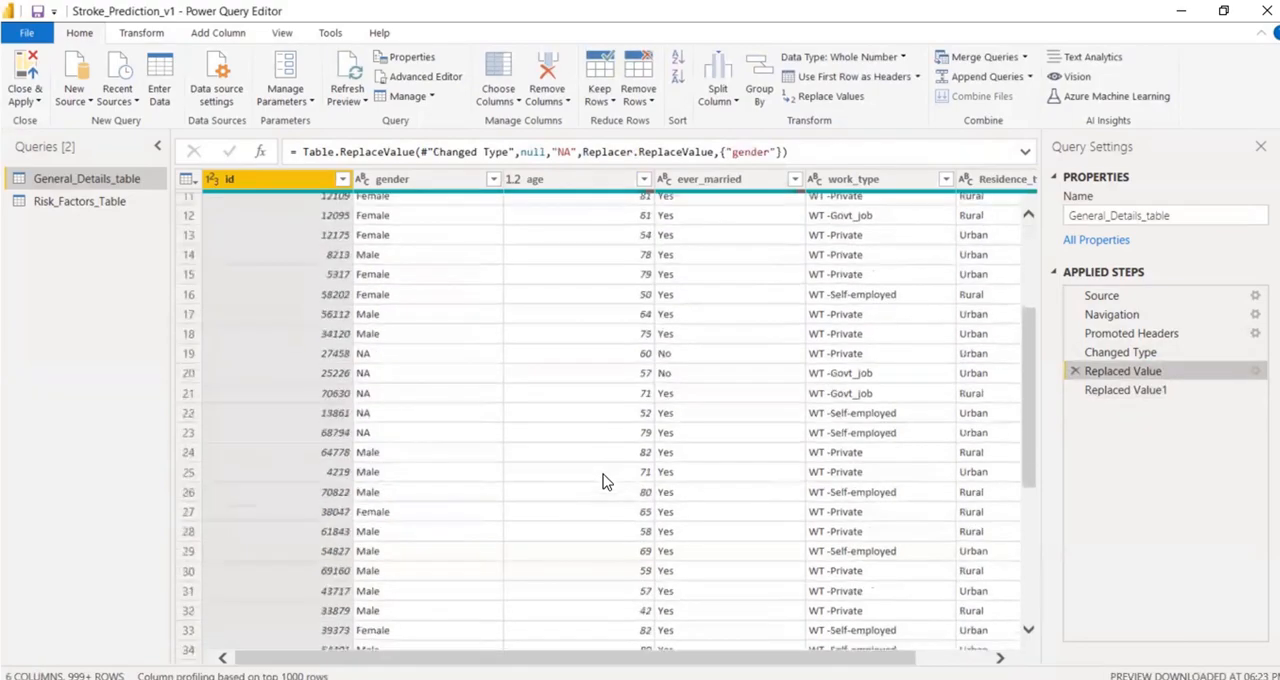
scroll(603, 479, up, 5)
click(1128, 352)
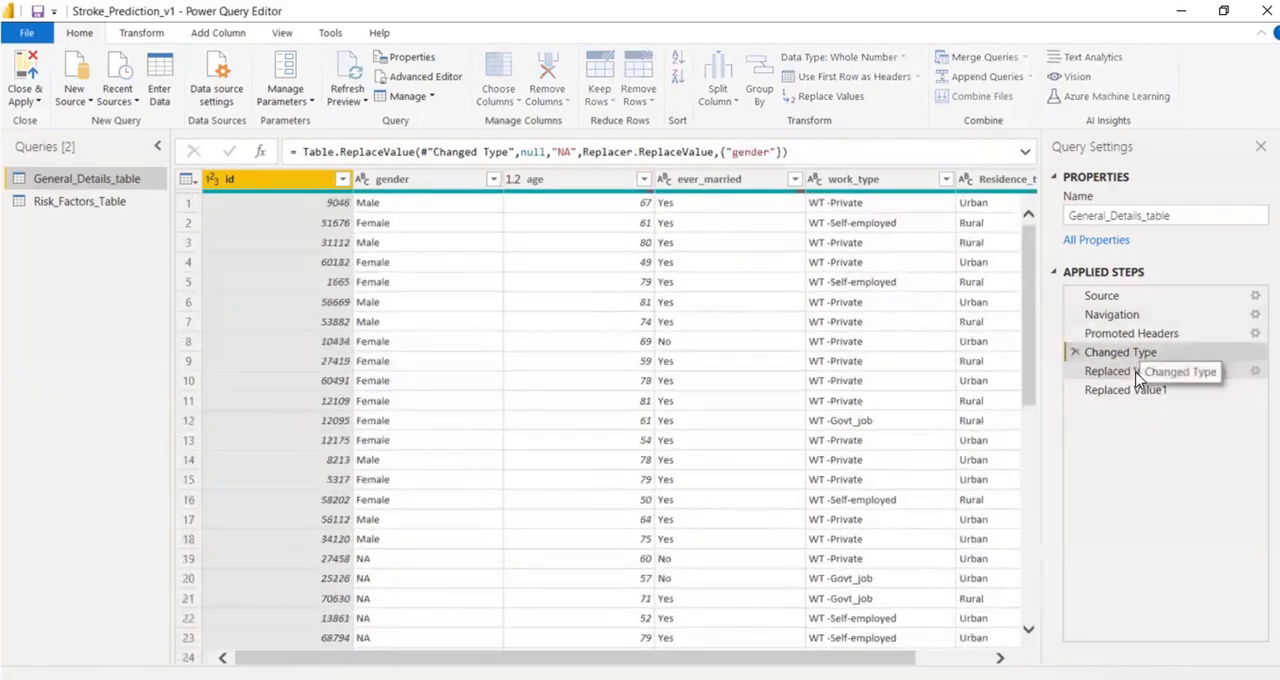
click(1130, 370)
scroll(568, 427, down, 7)
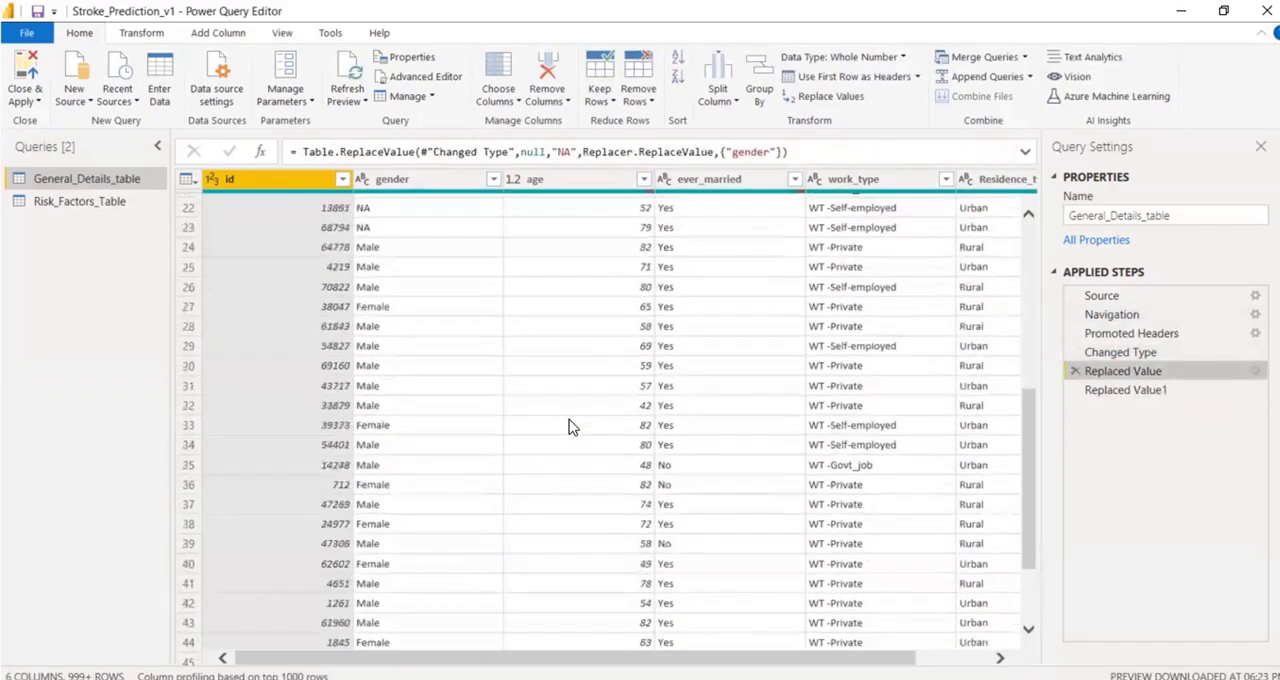
scroll(568, 427, down, 2)
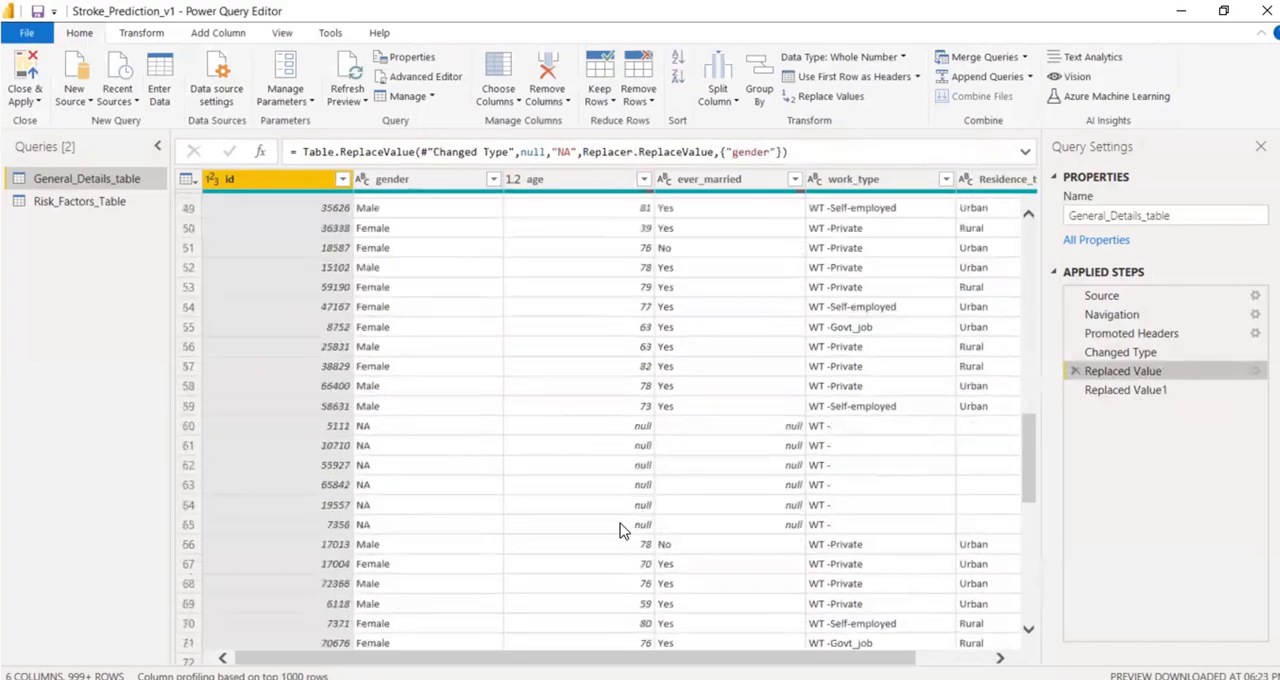
click(1137, 395)
scroll(630, 525, down, 9)
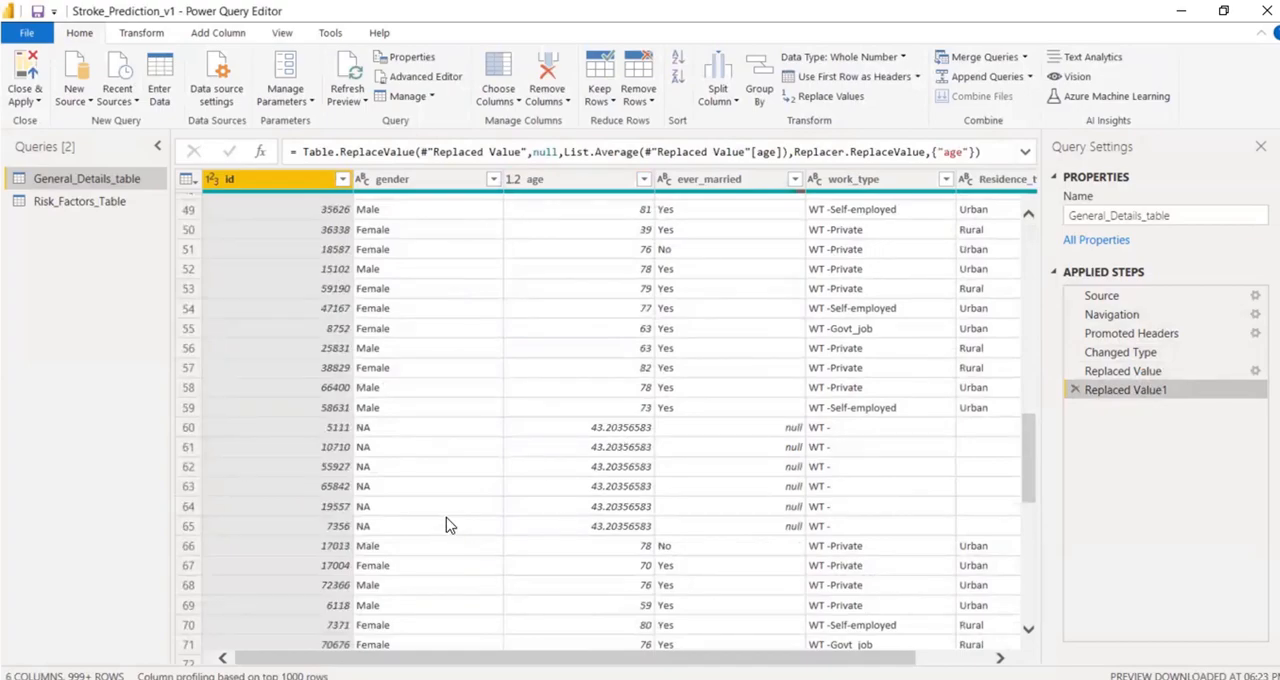
Examine the Table.ReplaceValue formula of the age replacement, including its previous-step reference and List.Average argument.
drag(302, 152, 1006, 158)
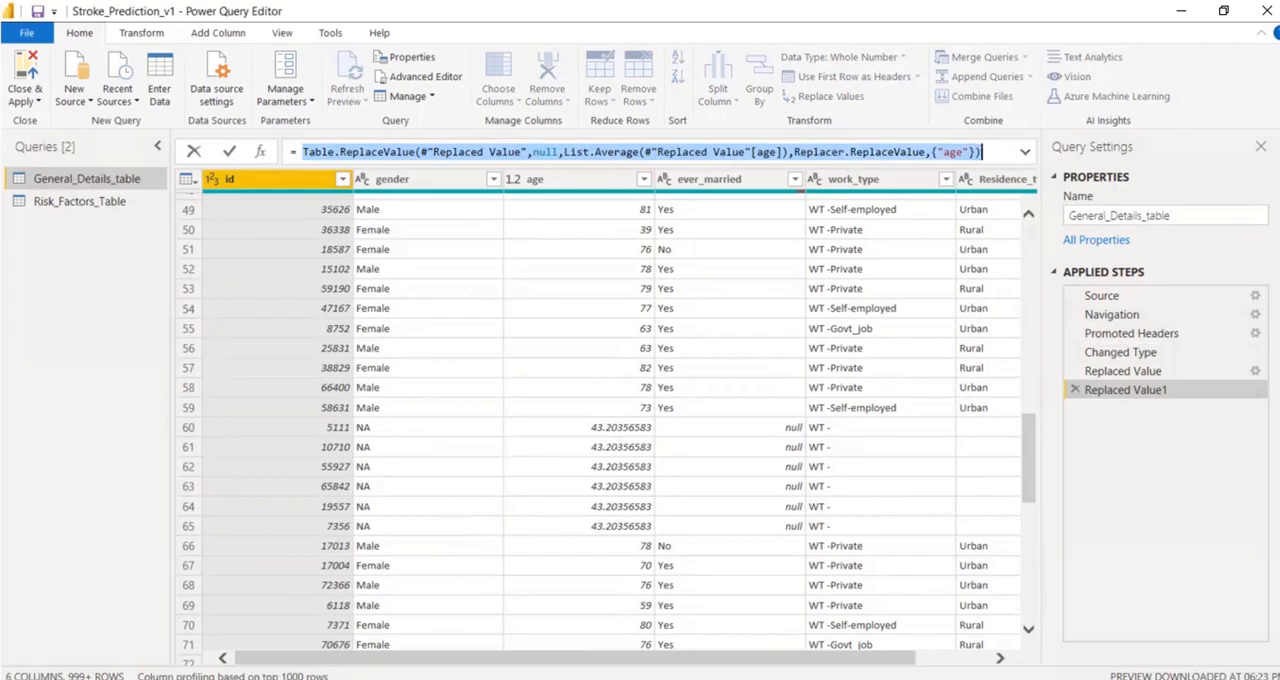
click(59, 529)
click(431, 153)
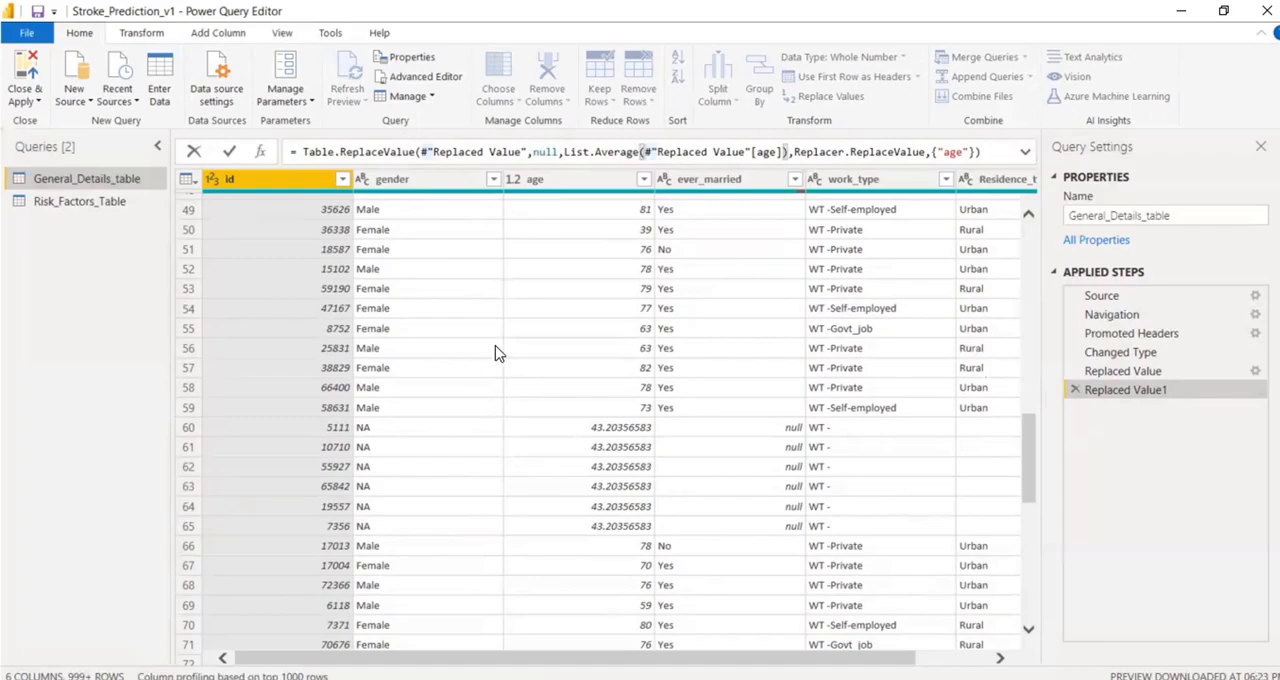
click(446, 150)
key(End)
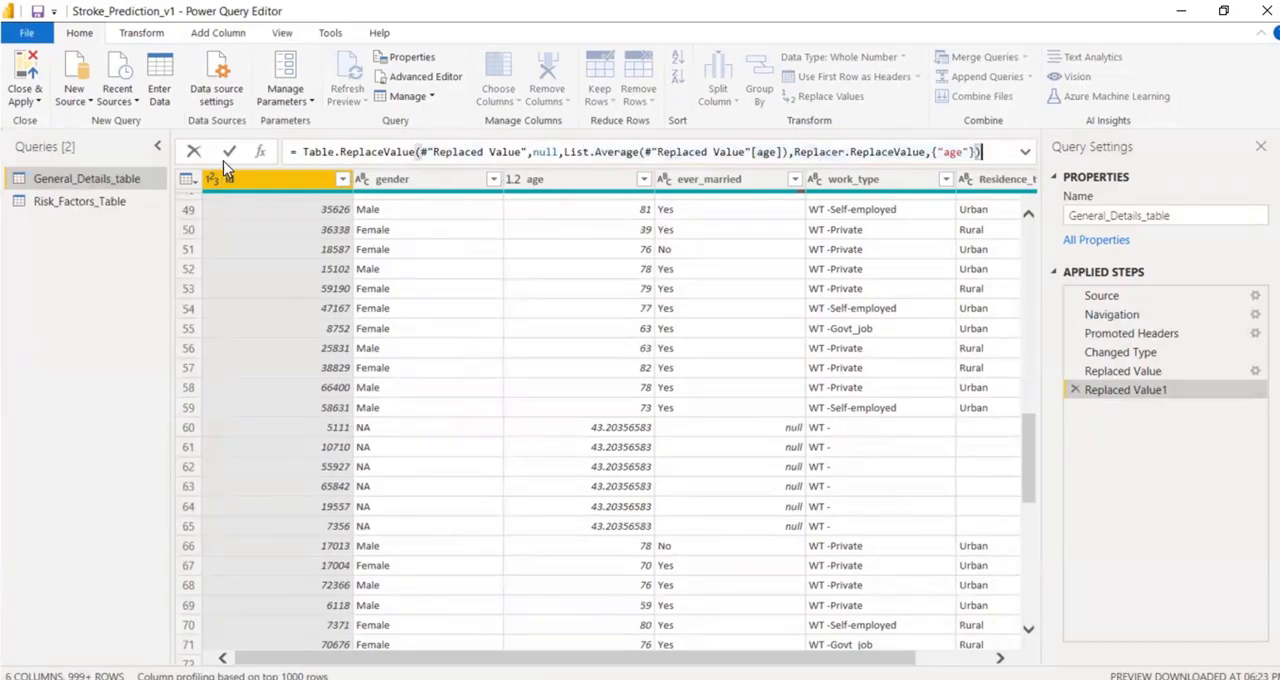
key(ctrl+a)
click(420, 151)
click(444, 80)
Replace null values with NA in the ever_married column.
click(740, 180)
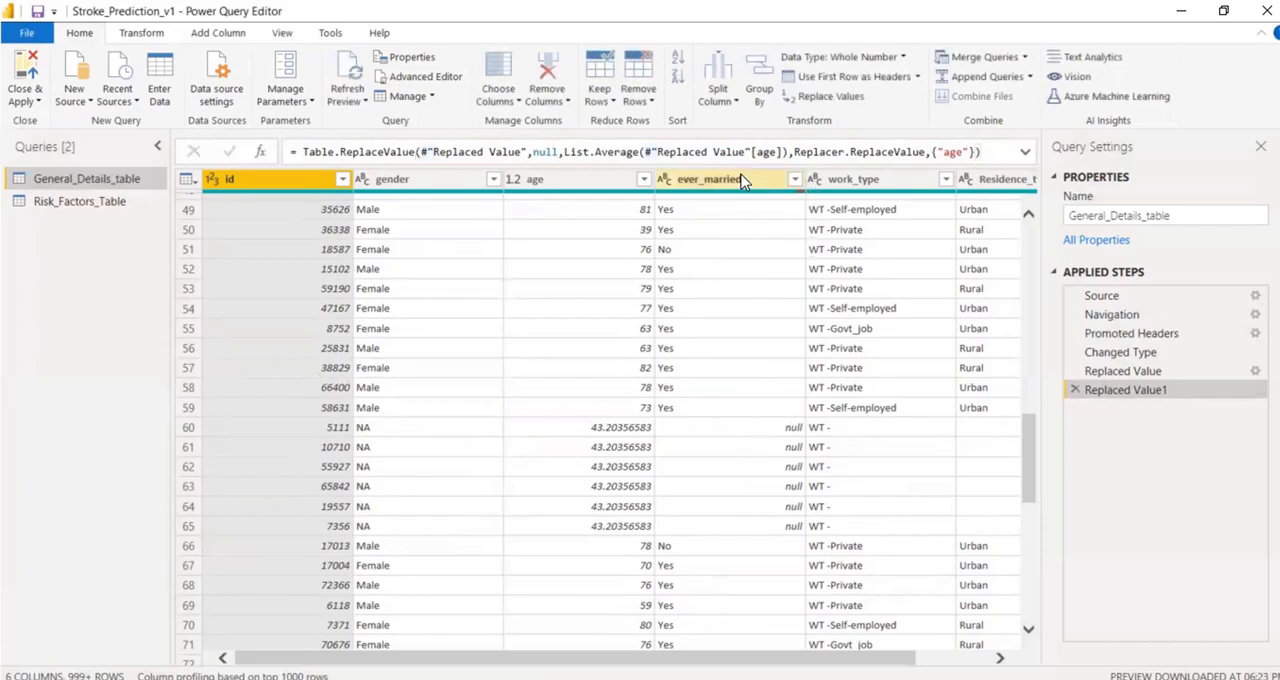
click(740, 180)
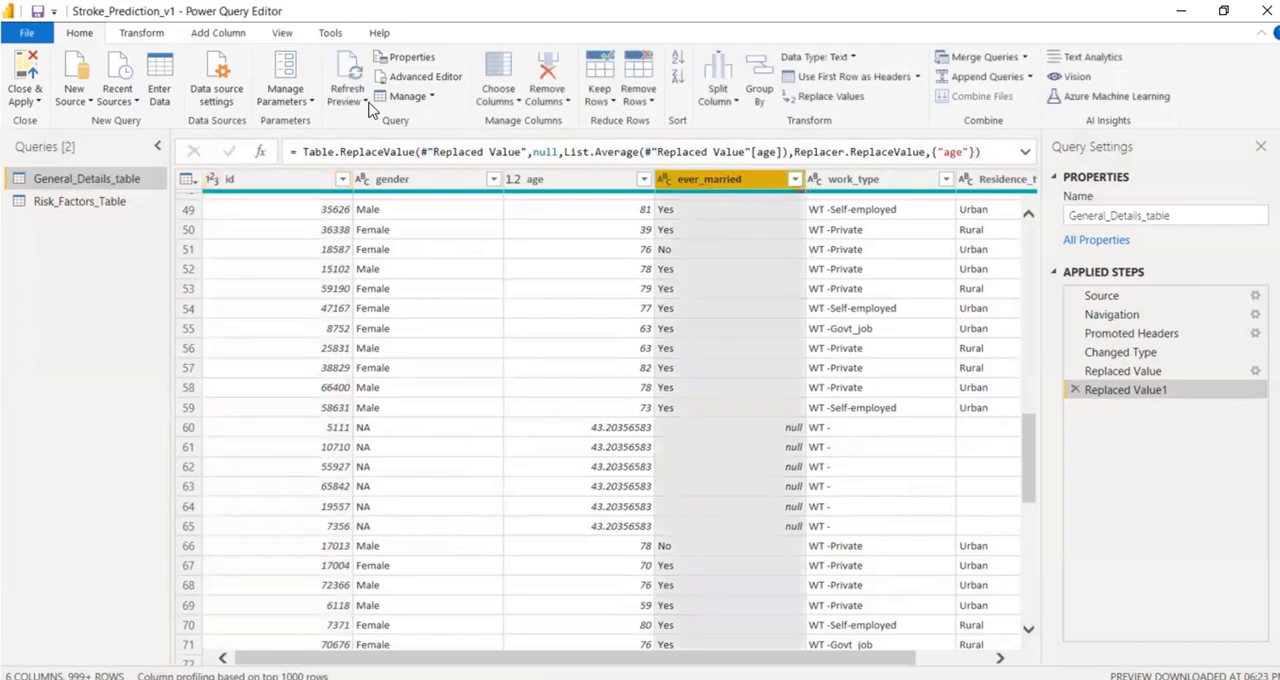
click(132, 36)
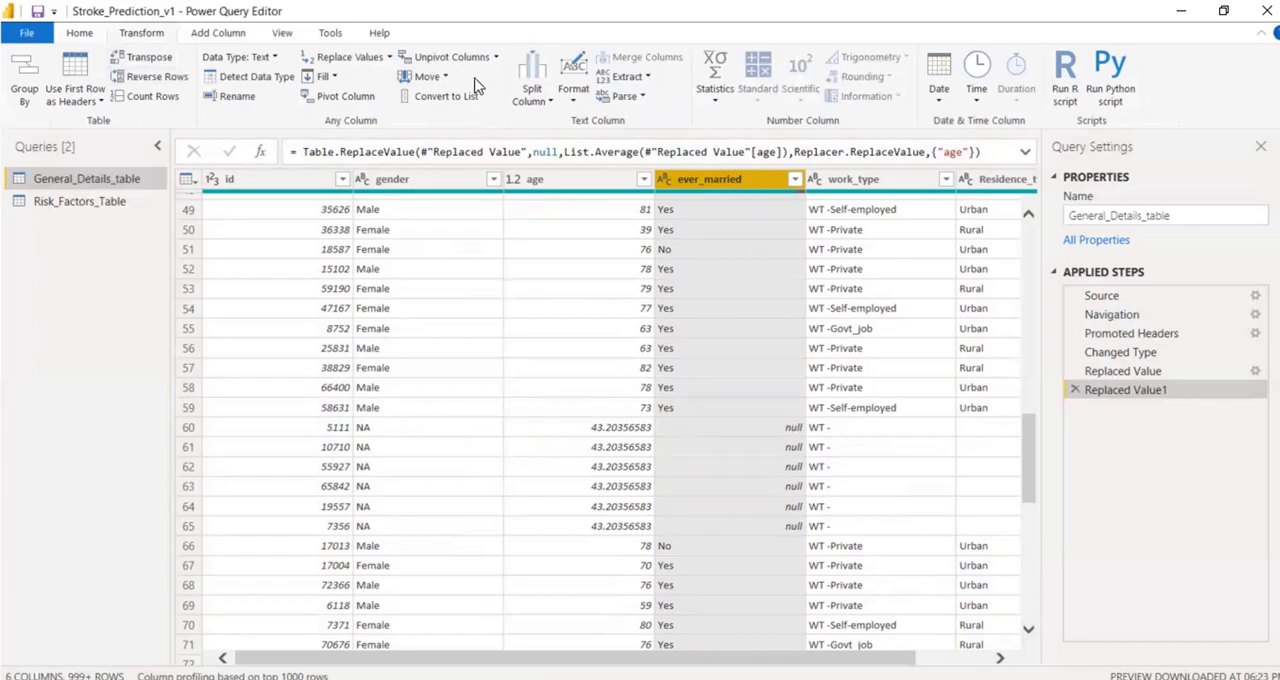
click(353, 62)
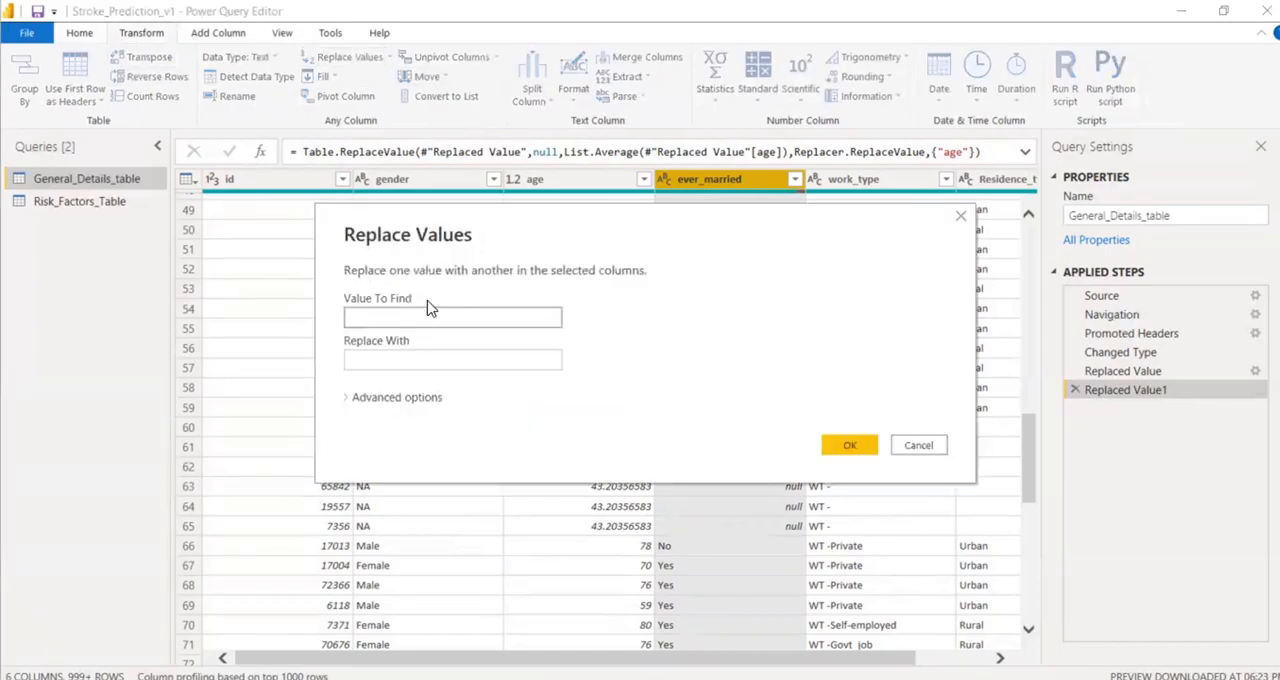
text(null)
click(390, 360)
text(NA)
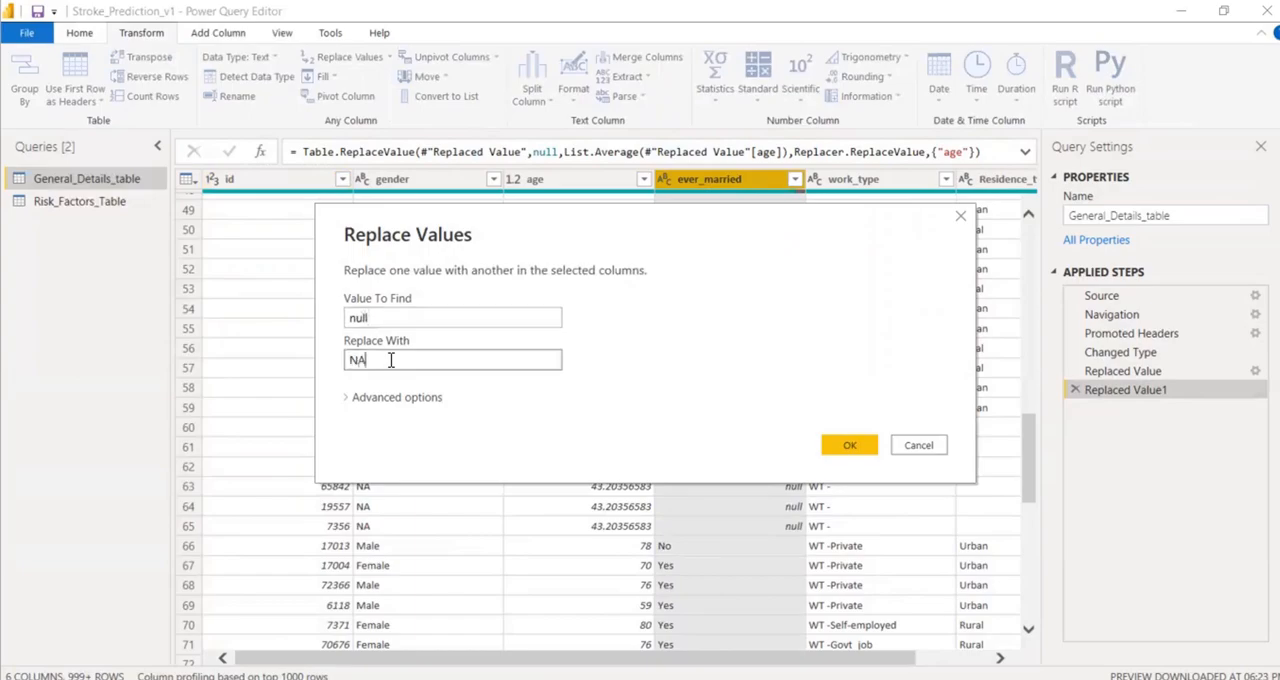
click(849, 446)
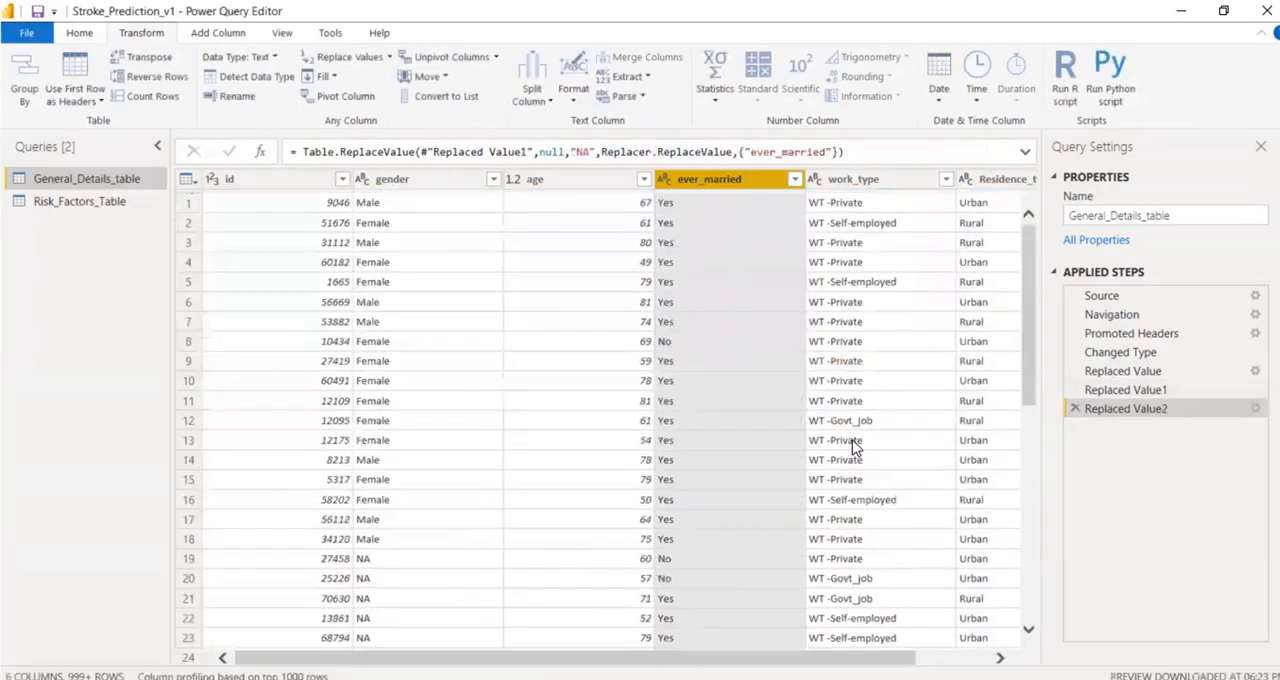
Compare the table across the Changed Type, Replaced Value, Replaced Value1 and Replaced Value2 steps.
click(998, 660)
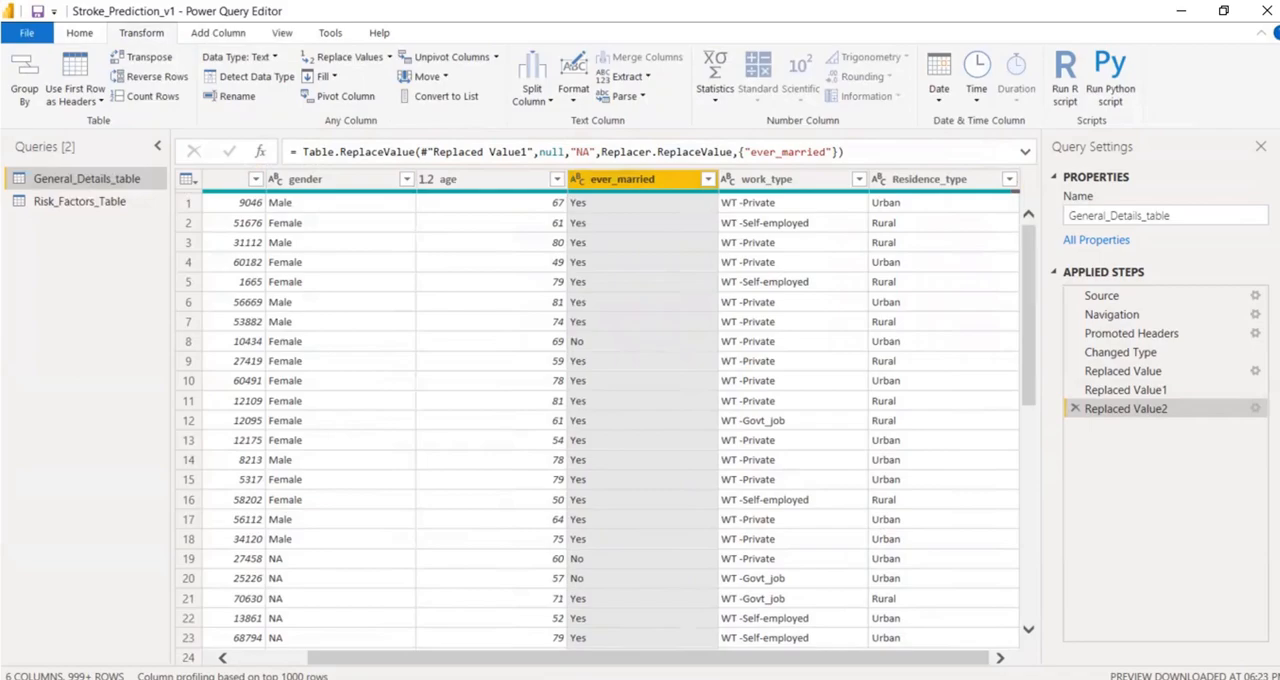
click(1123, 371)
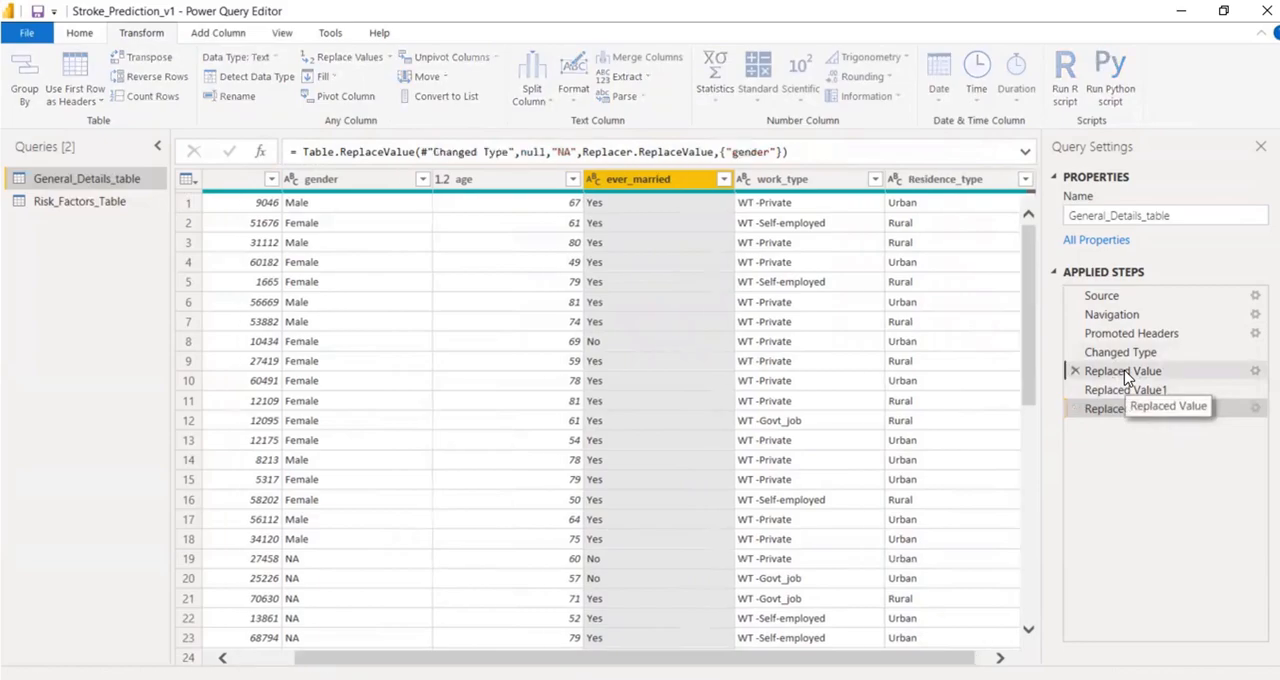
click(1120, 352)
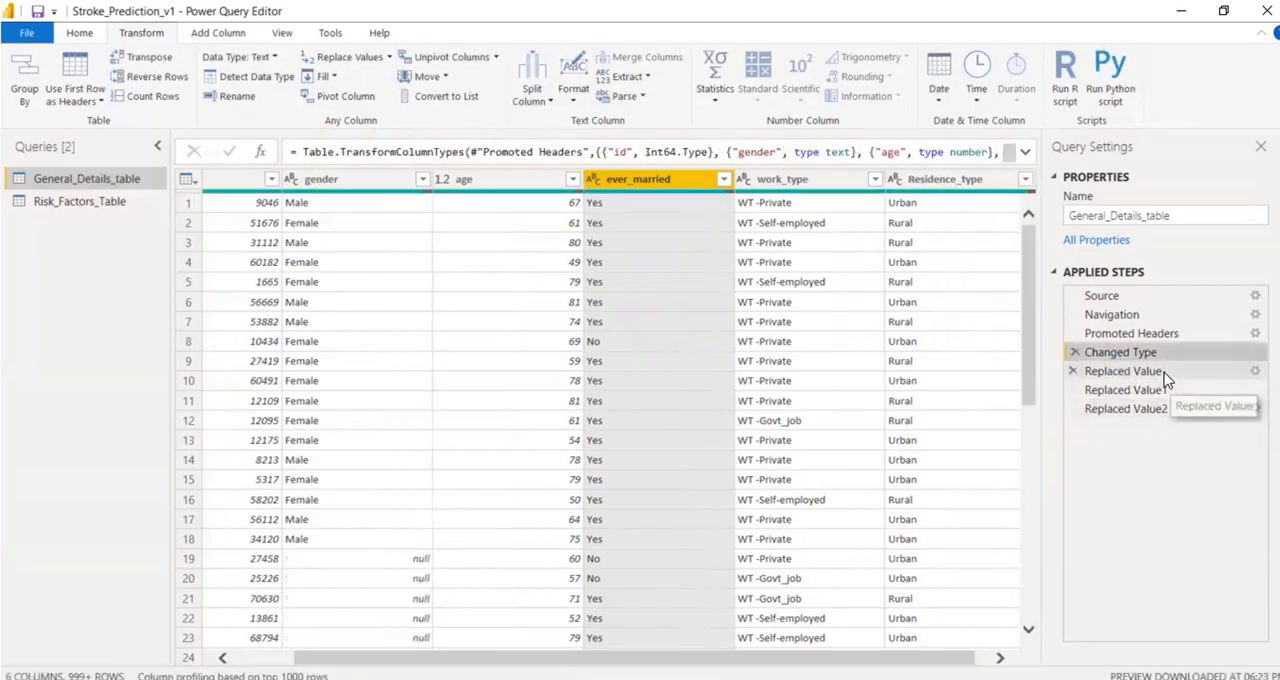
click(1122, 371)
click(1125, 390)
click(1142, 415)
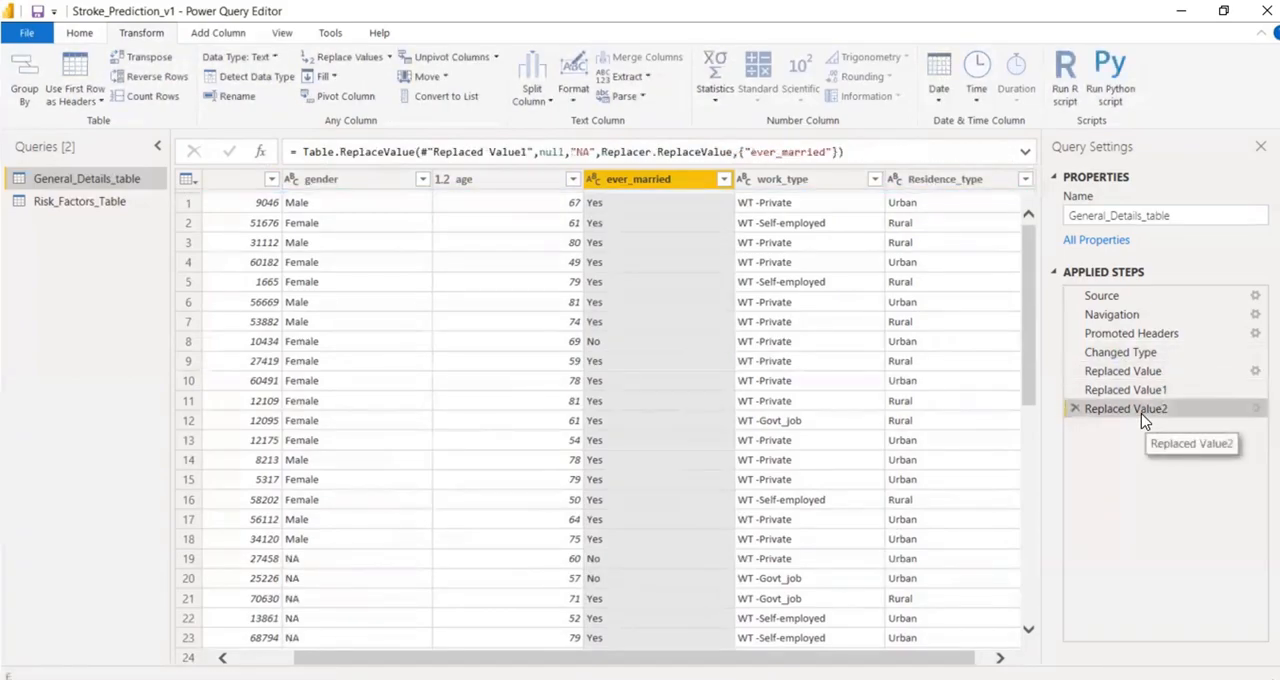
click(1137, 354)
click(1133, 371)
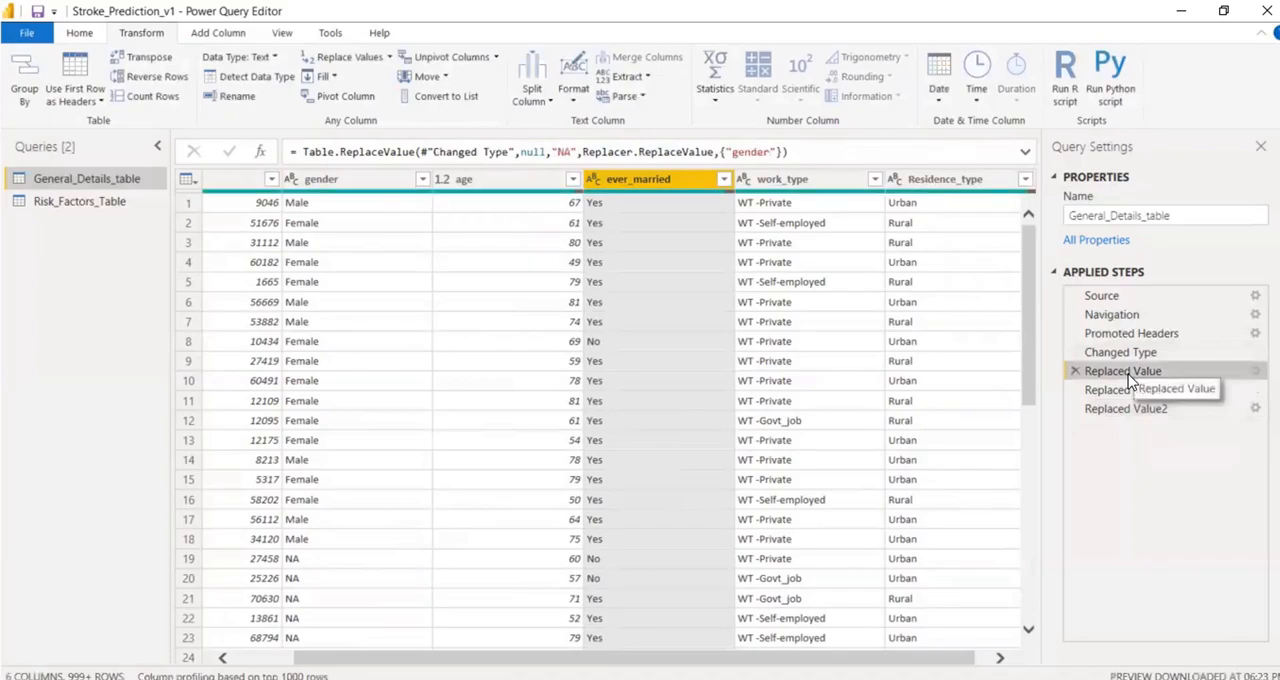
right_click(1129, 376)
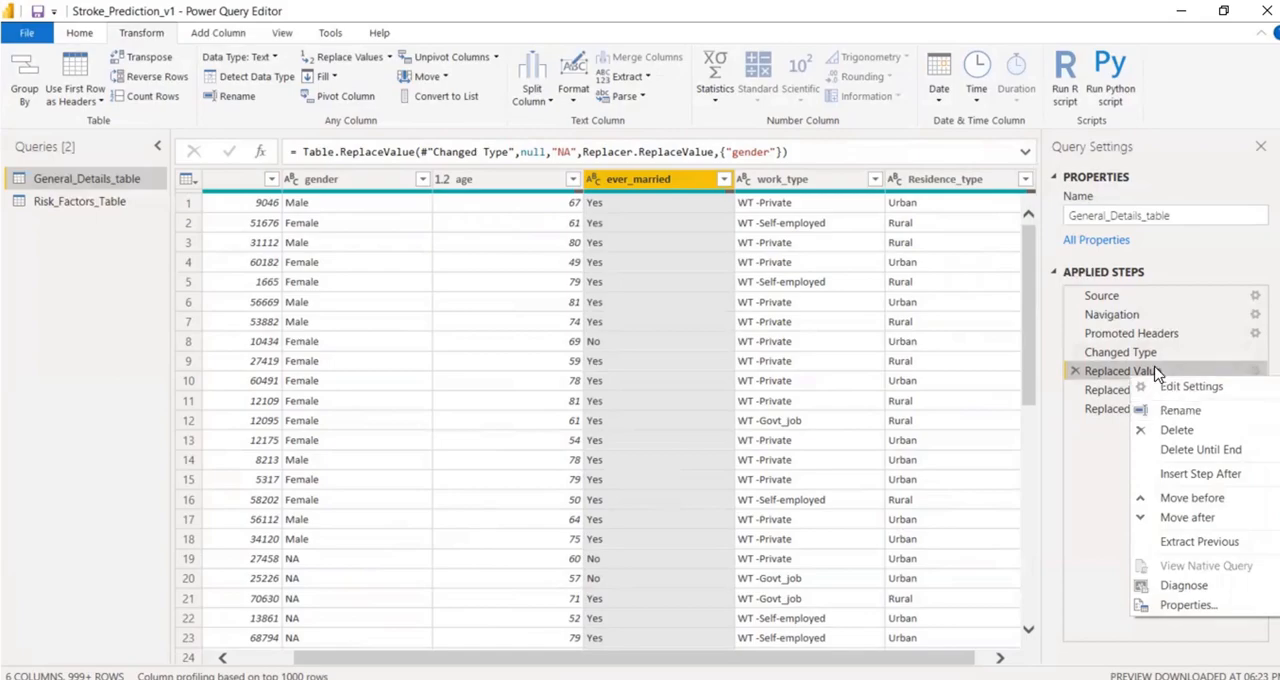
click(1126, 353)
click(1126, 353)
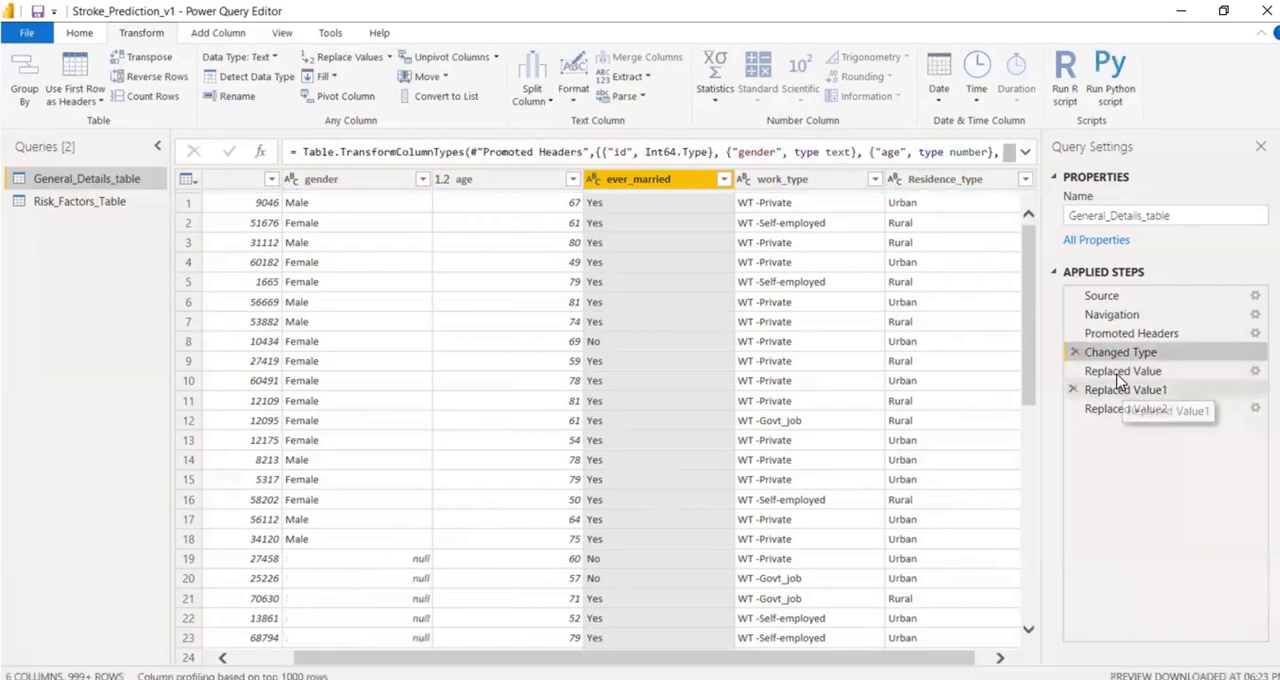
click(1118, 375)
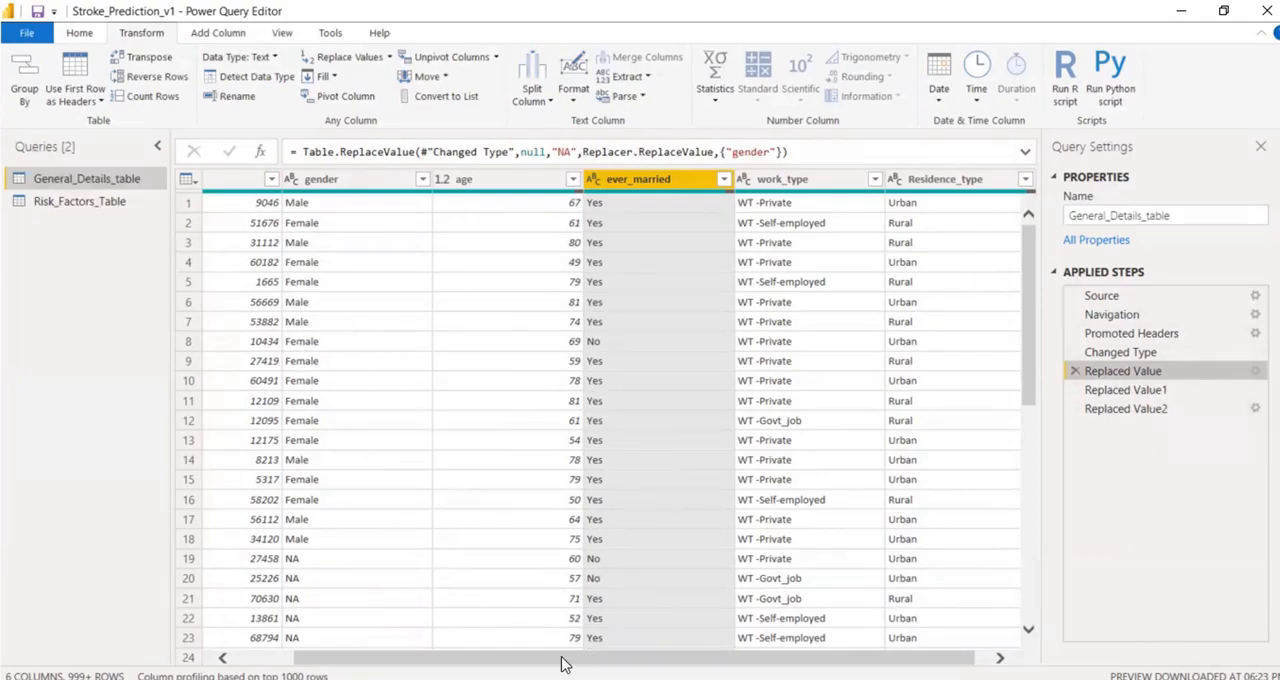
Rename the Replaced Value step that handles the gender column as Gender_Cleaning.
drag(391, 665, 323, 665)
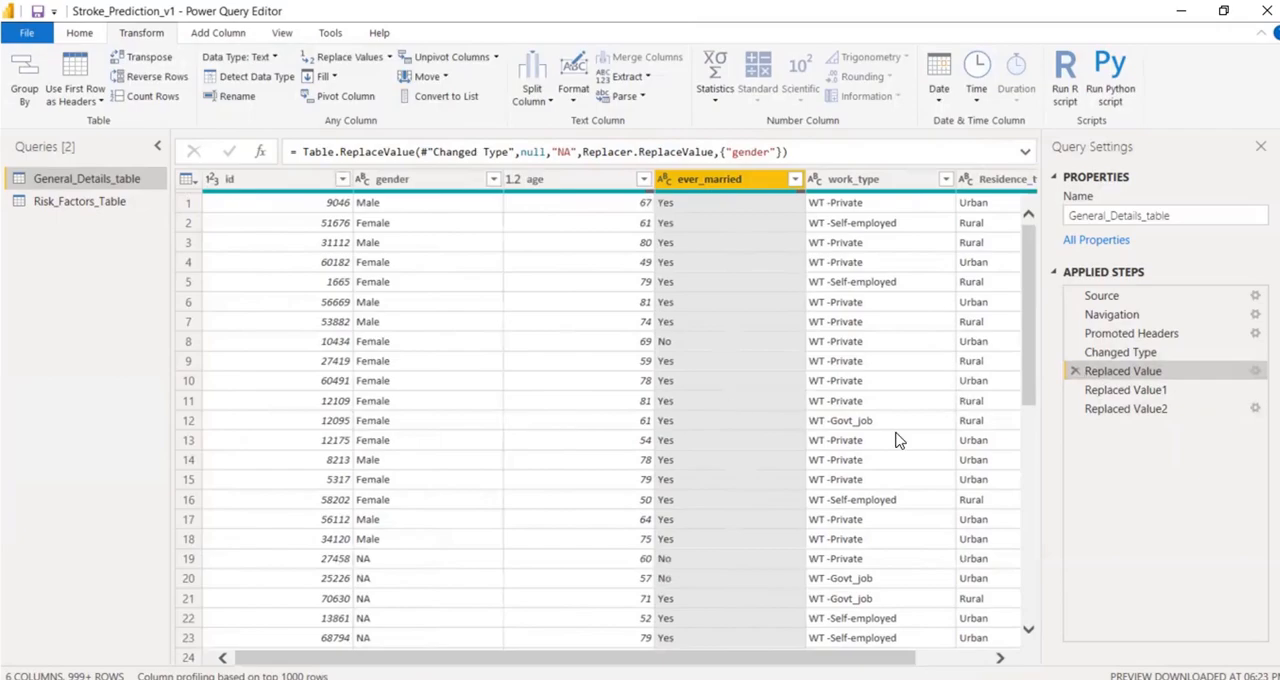
right_click(1155, 375)
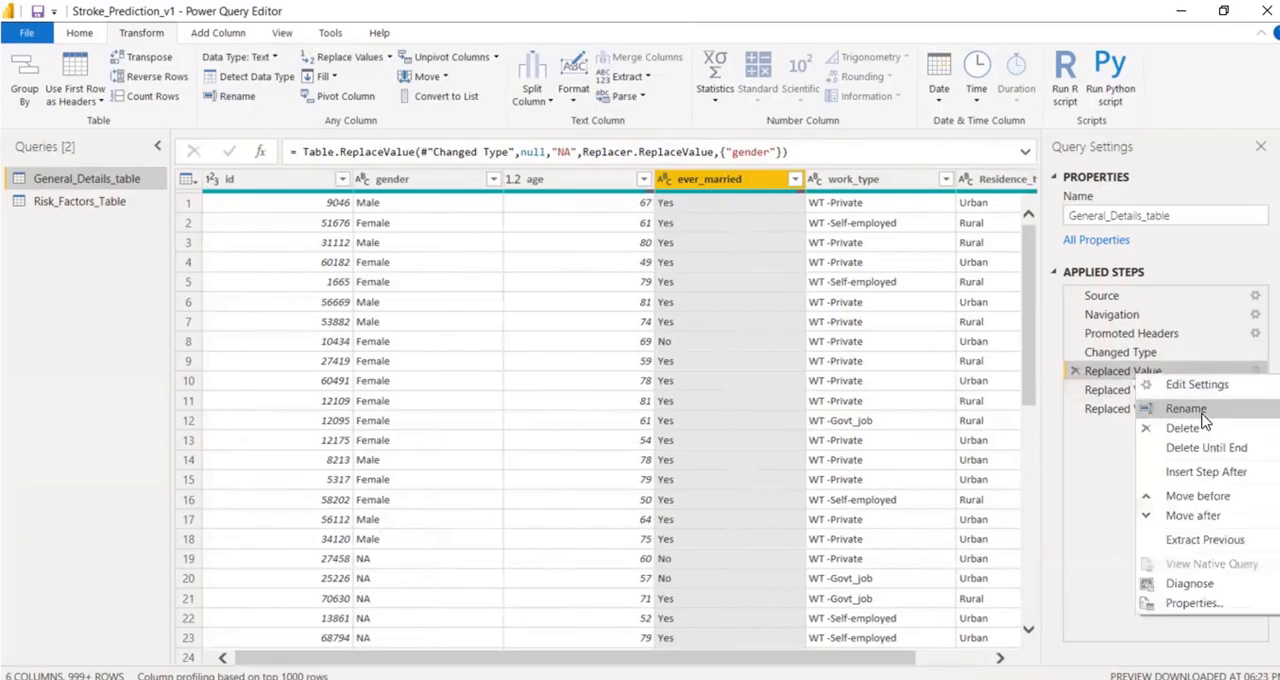
click(1186, 409)
text(Gende)
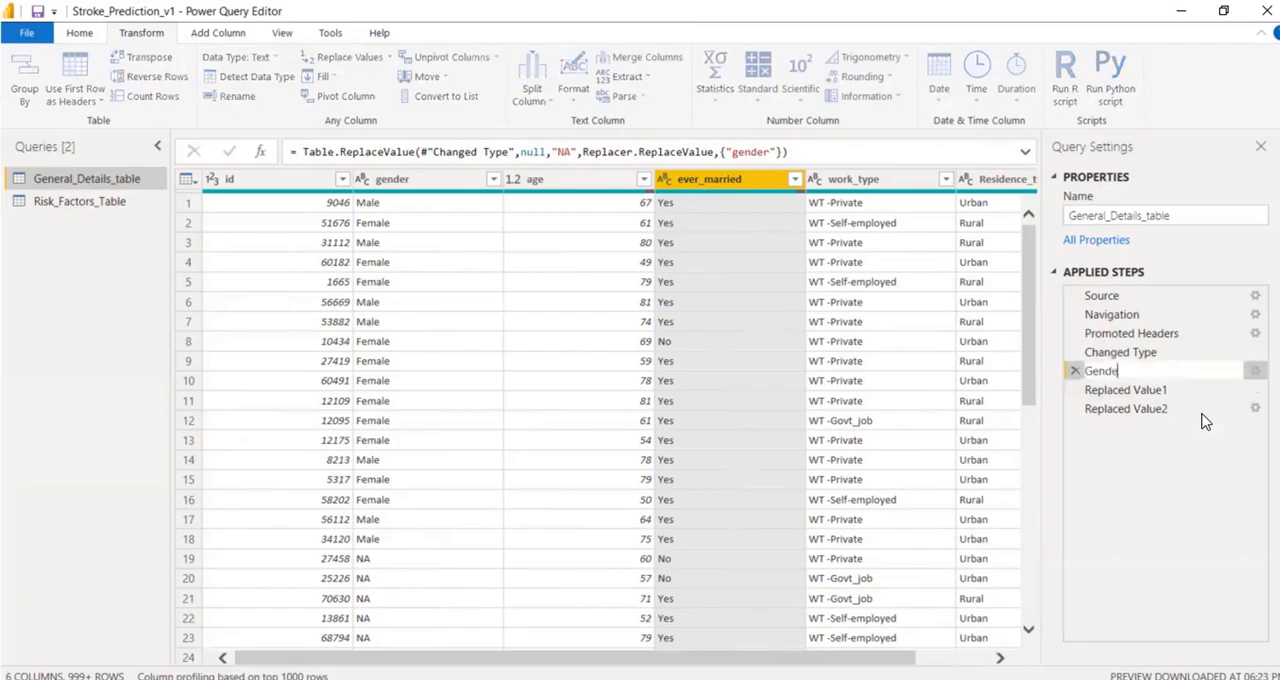
text(r_Cleaning)
key(Return)
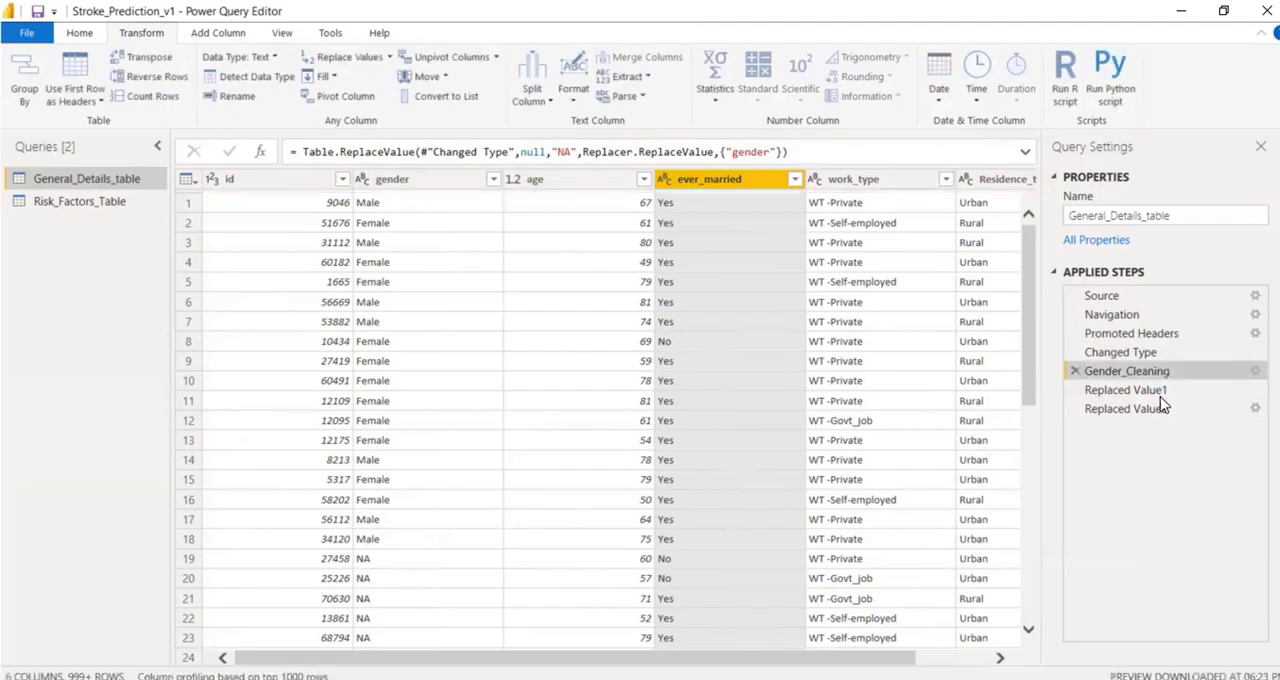
Rename the Replaced Value1 step that handles the age column as Age_Cleaning.
click(1147, 391)
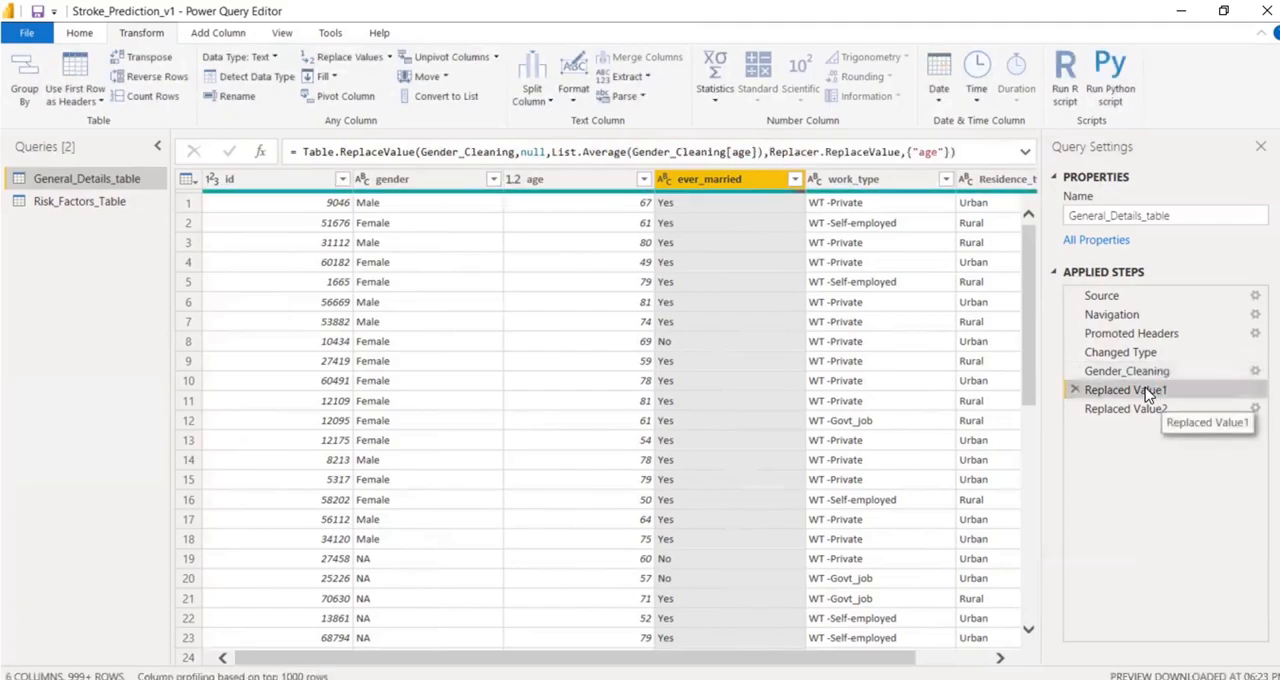
right_click(1147, 391)
click(1180, 421)
text(Age)
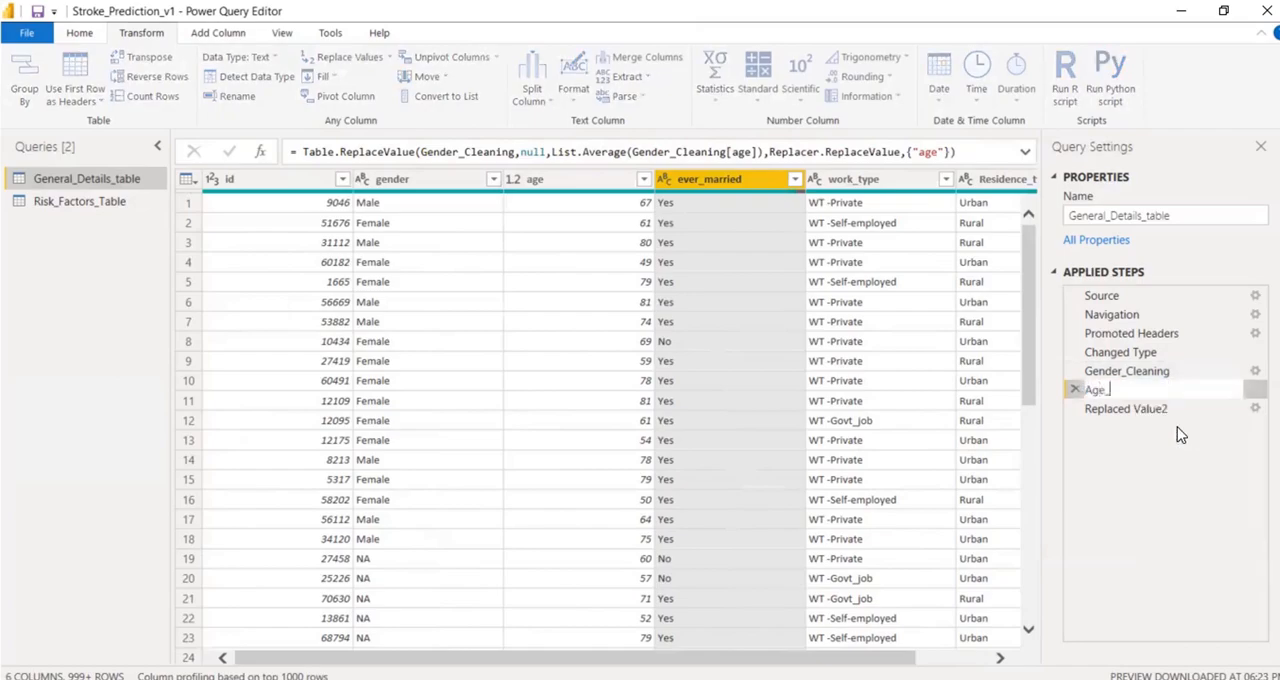
text(Cleaning)
key(Return)
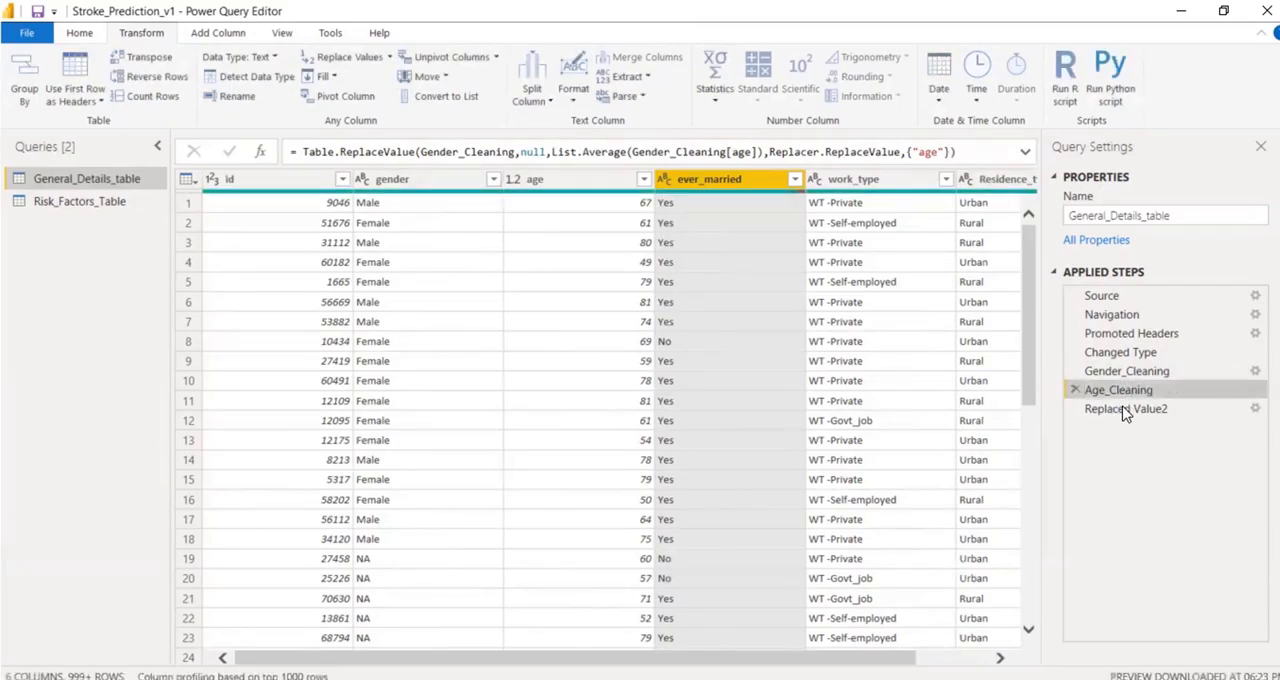
Rename the Replaced Value2 step that handles the ever_married column as Ever_married_Cleaning.
drag(840, 662, 950, 660)
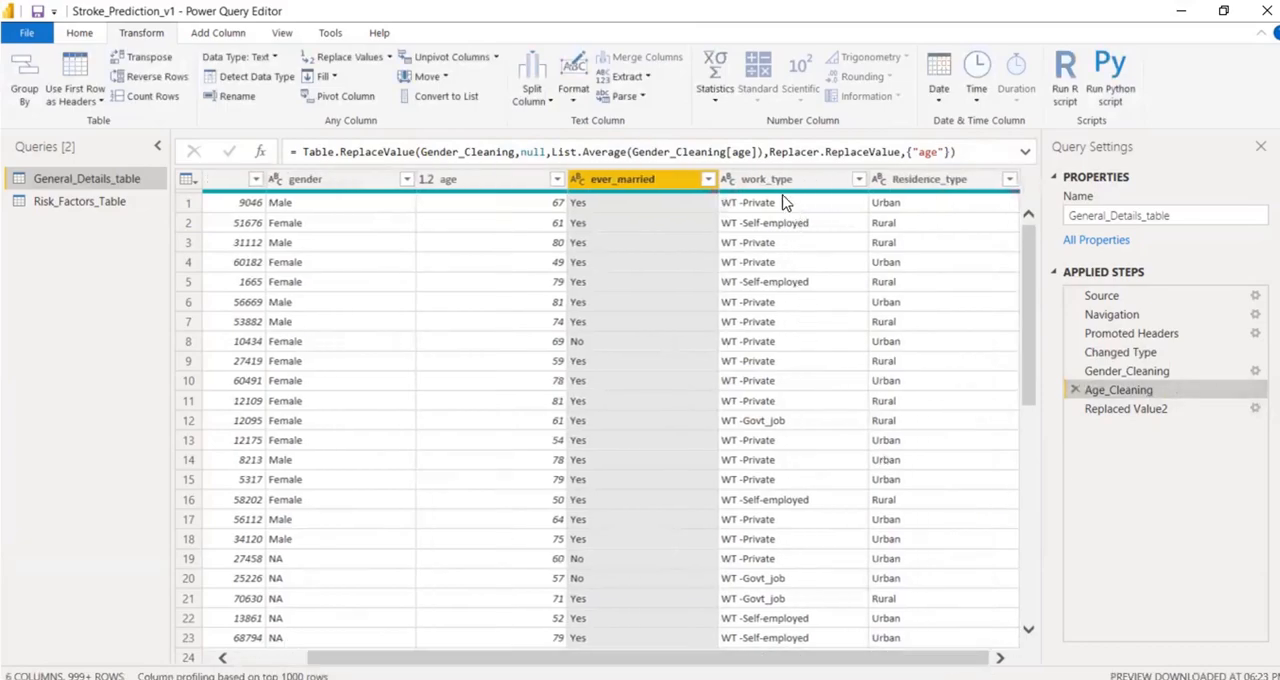
click(1112, 410)
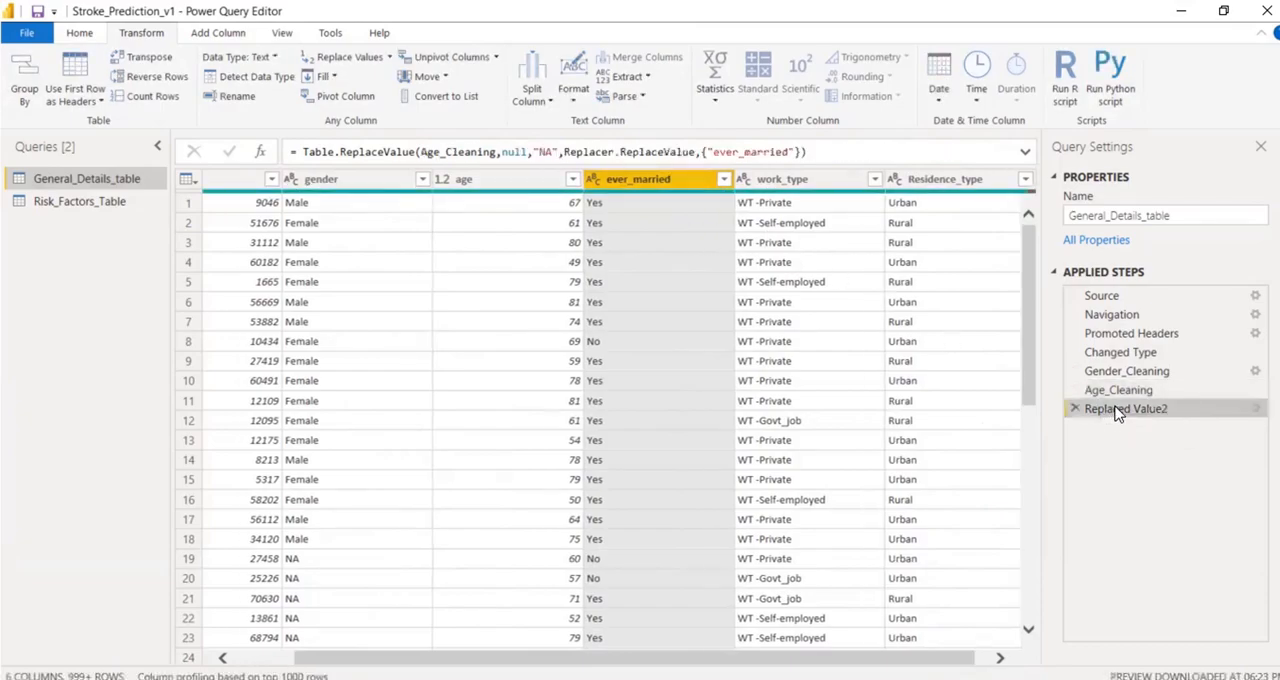
right_click(1128, 409)
click(1167, 442)
text(E)
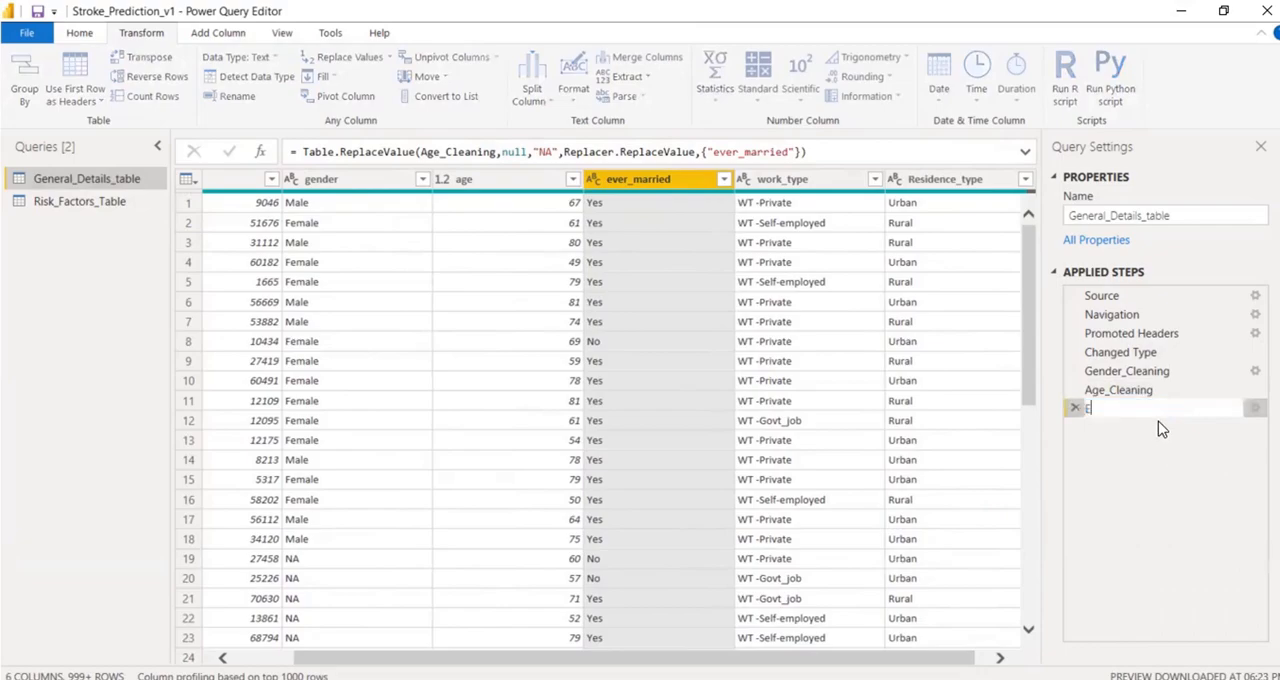
text(ver_married_Cleaning)
click(1182, 548)
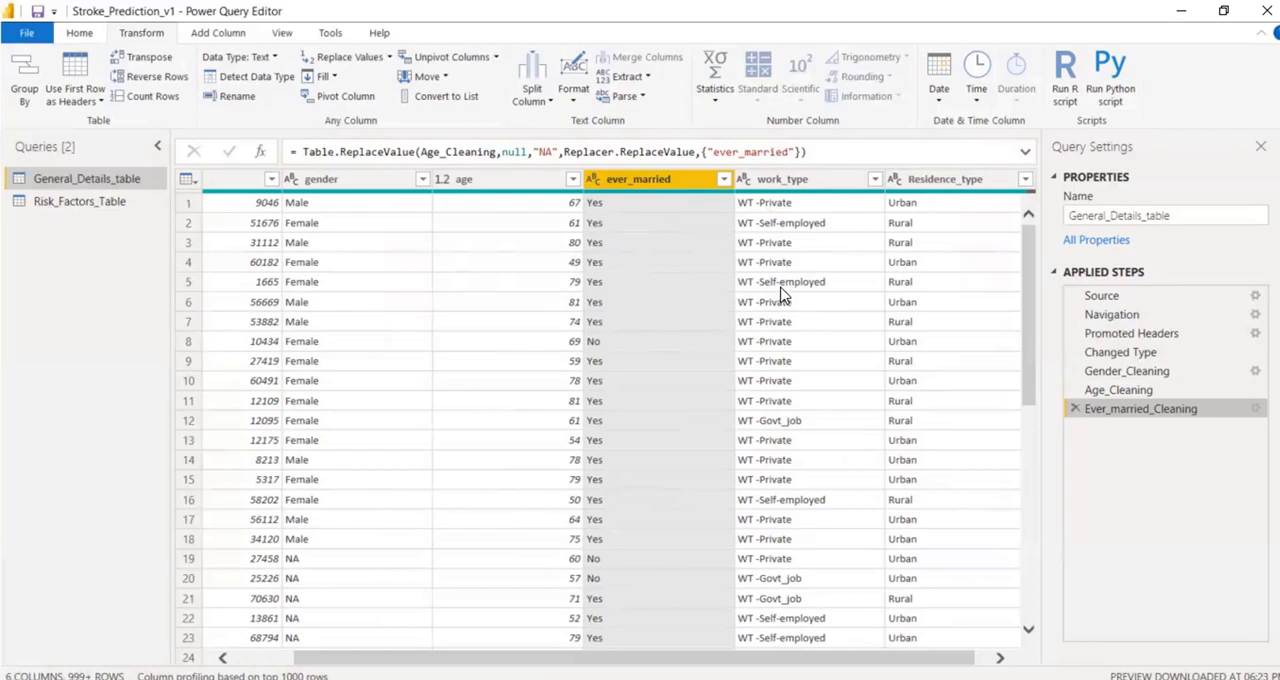
Examine the values in the work_type column and the available methods for splitting it.
scroll(806, 612, down, 9)
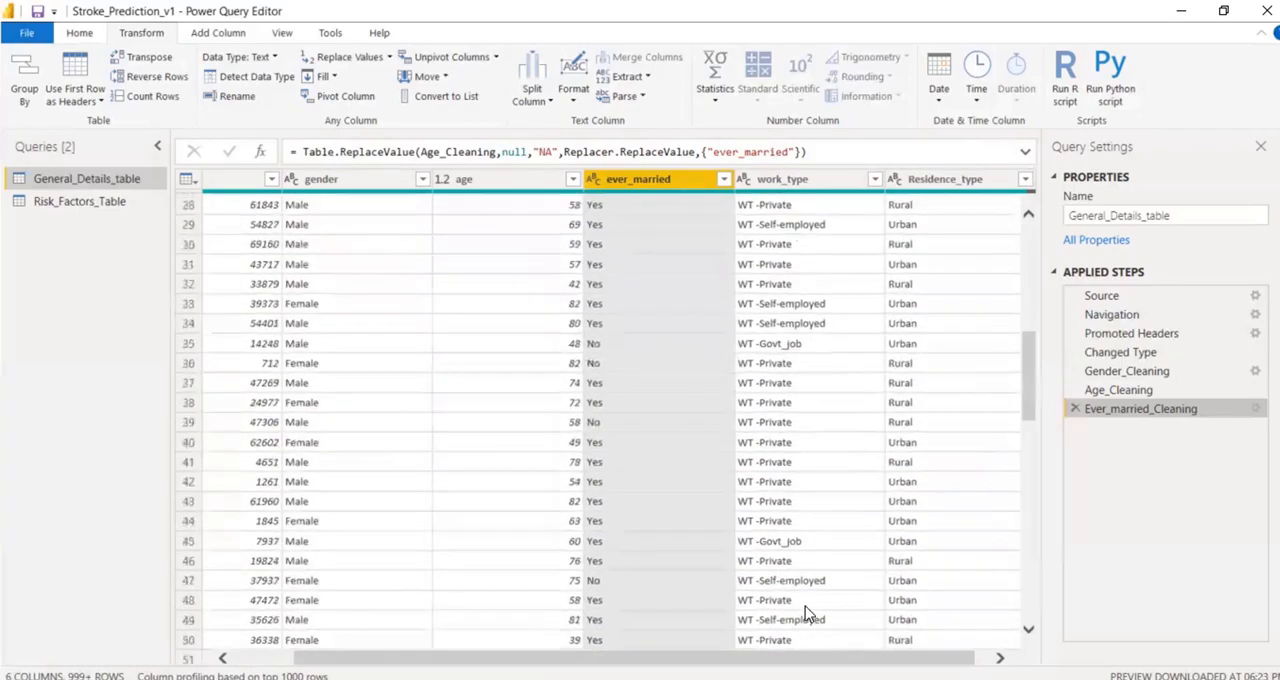
scroll(806, 612, up, 9)
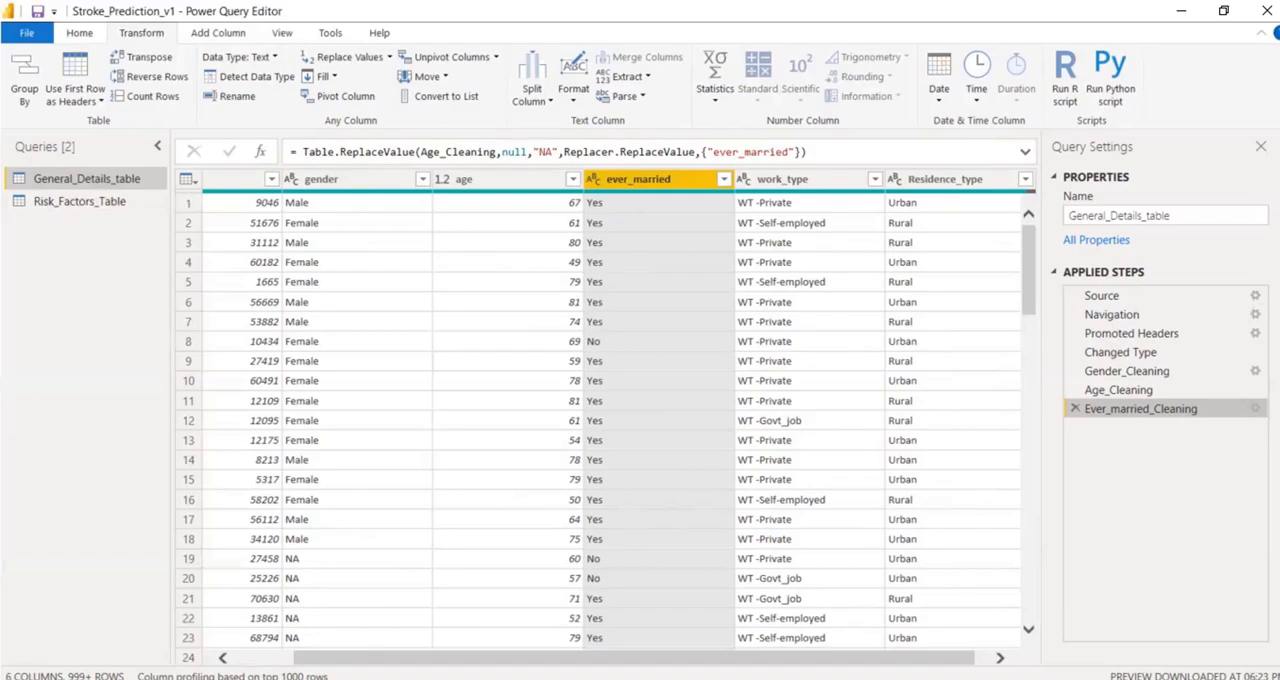
click(800, 179)
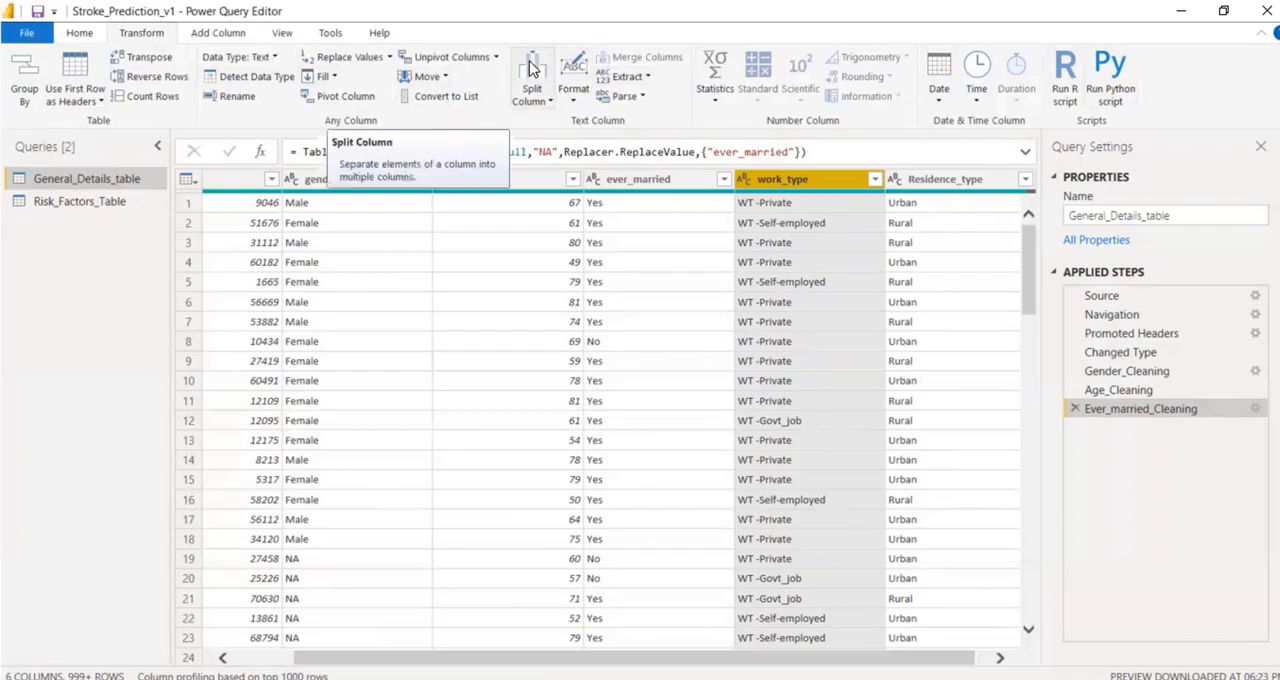
click(534, 99)
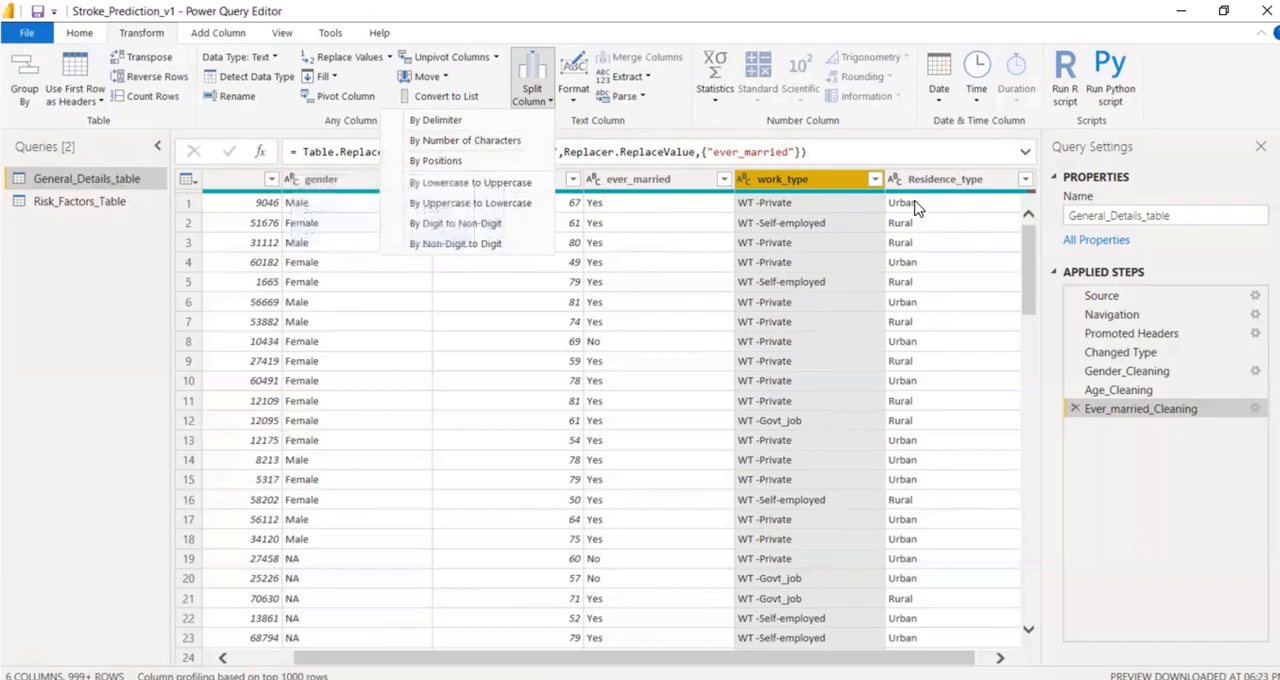
click(792, 184)
click(532, 100)
click(487, 162)
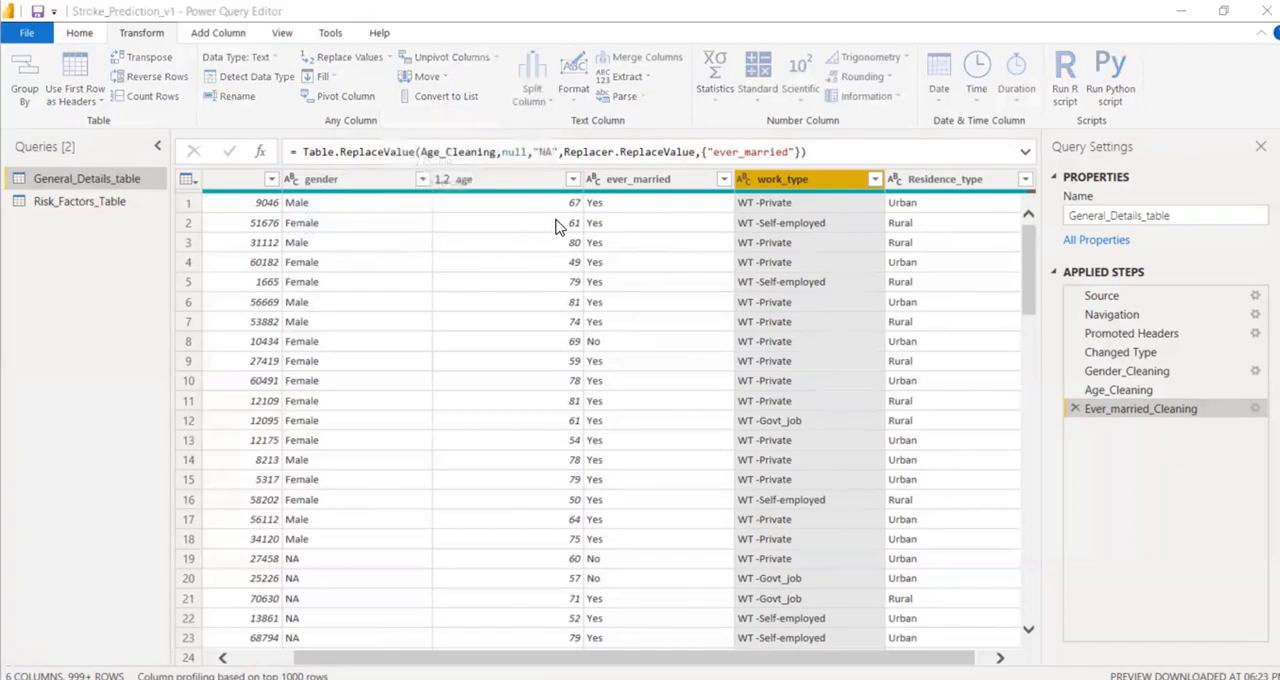
key(BackSpace)
text(3)
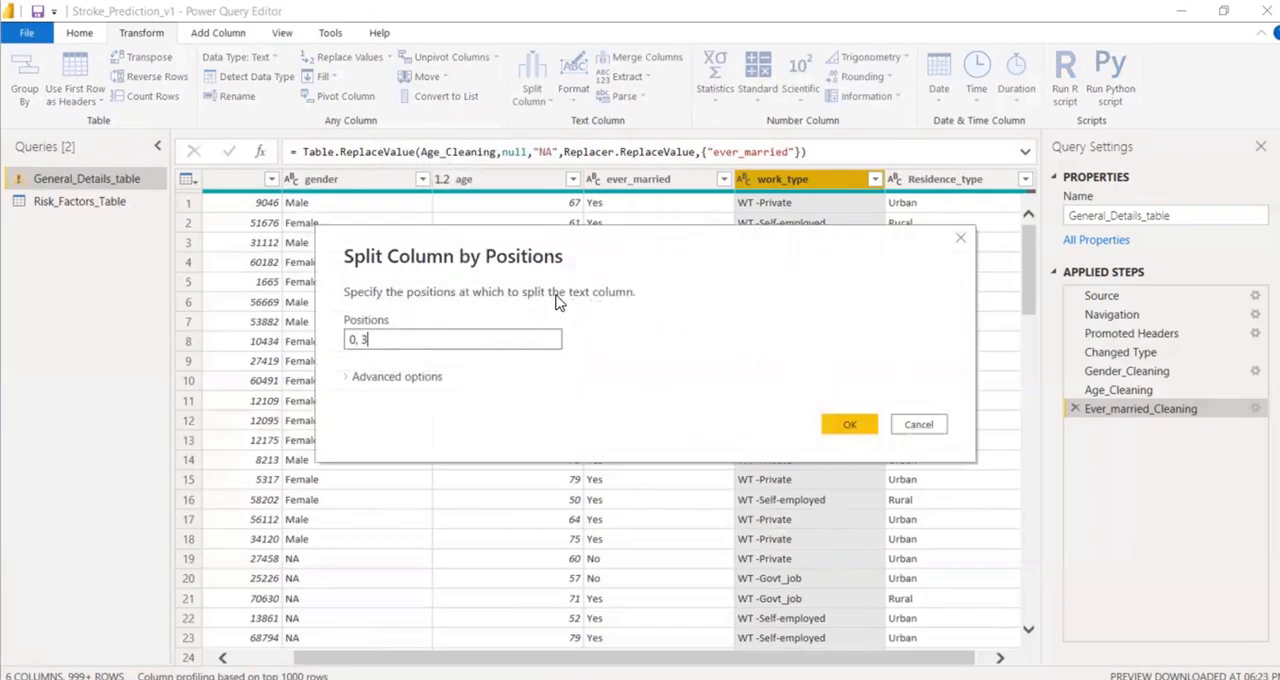
click(932, 424)
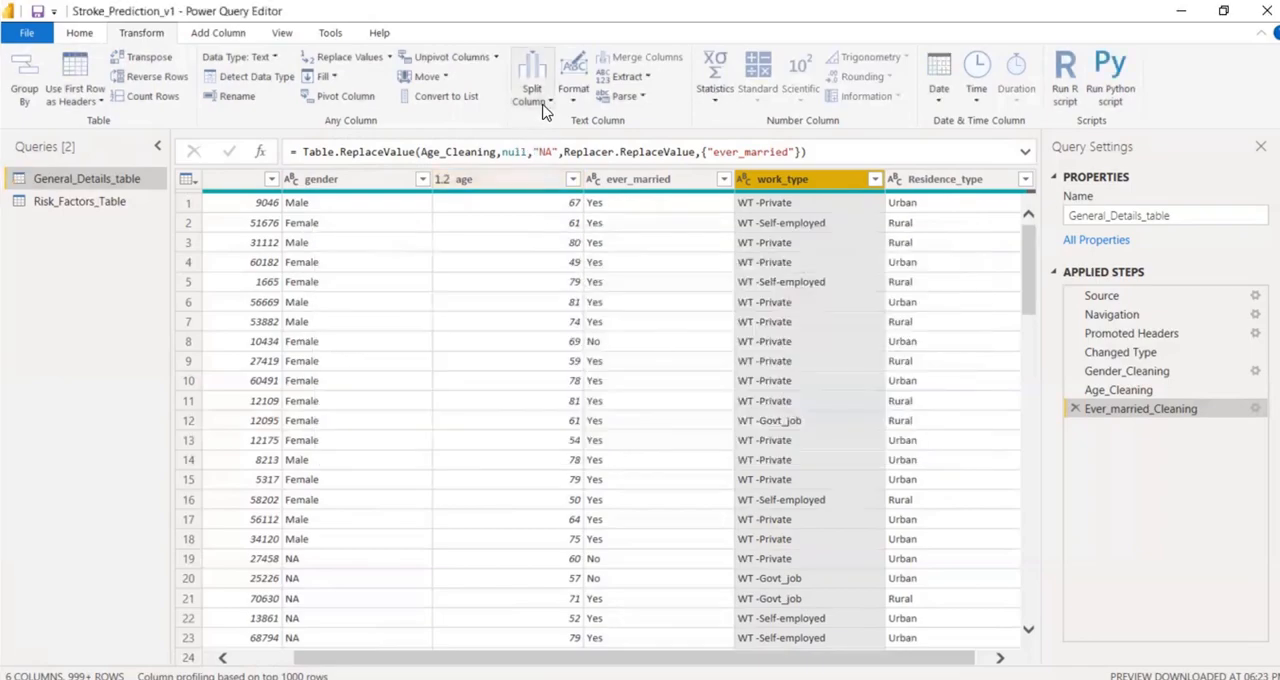
Split the work_type column by number of characters, using 4 characters once, as far left as possible.
click(545, 104)
click(499, 140)
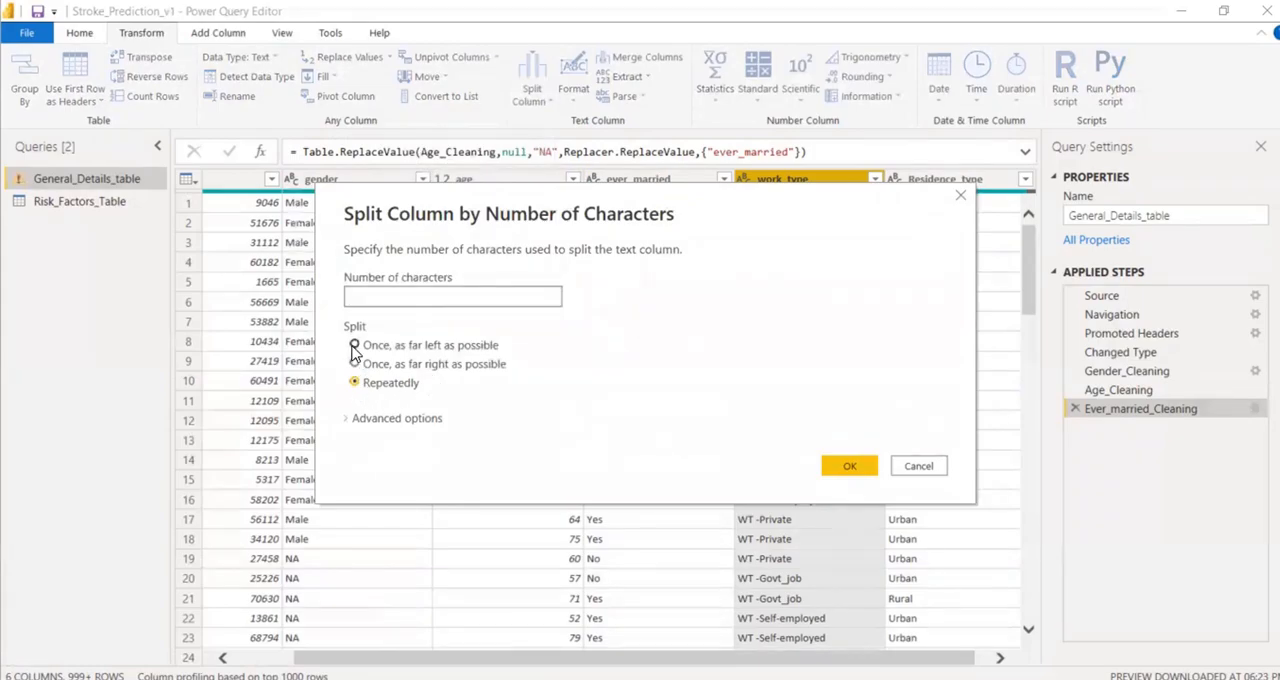
click(354, 345)
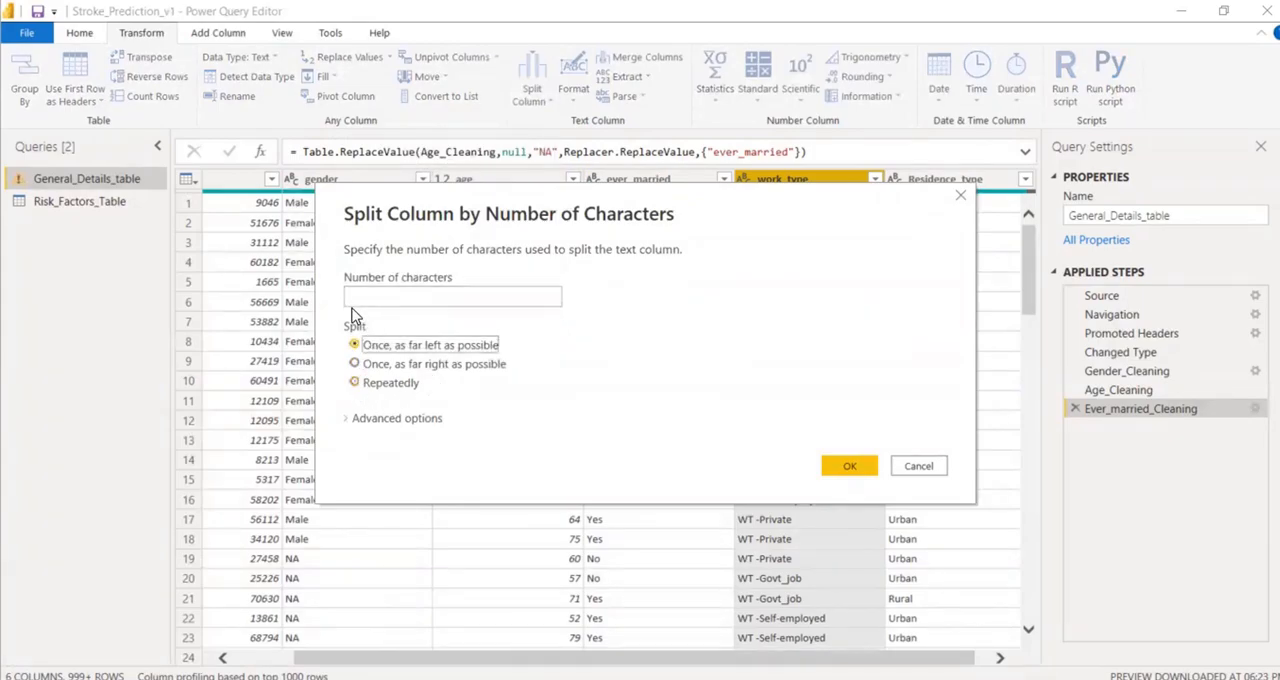
click(383, 296)
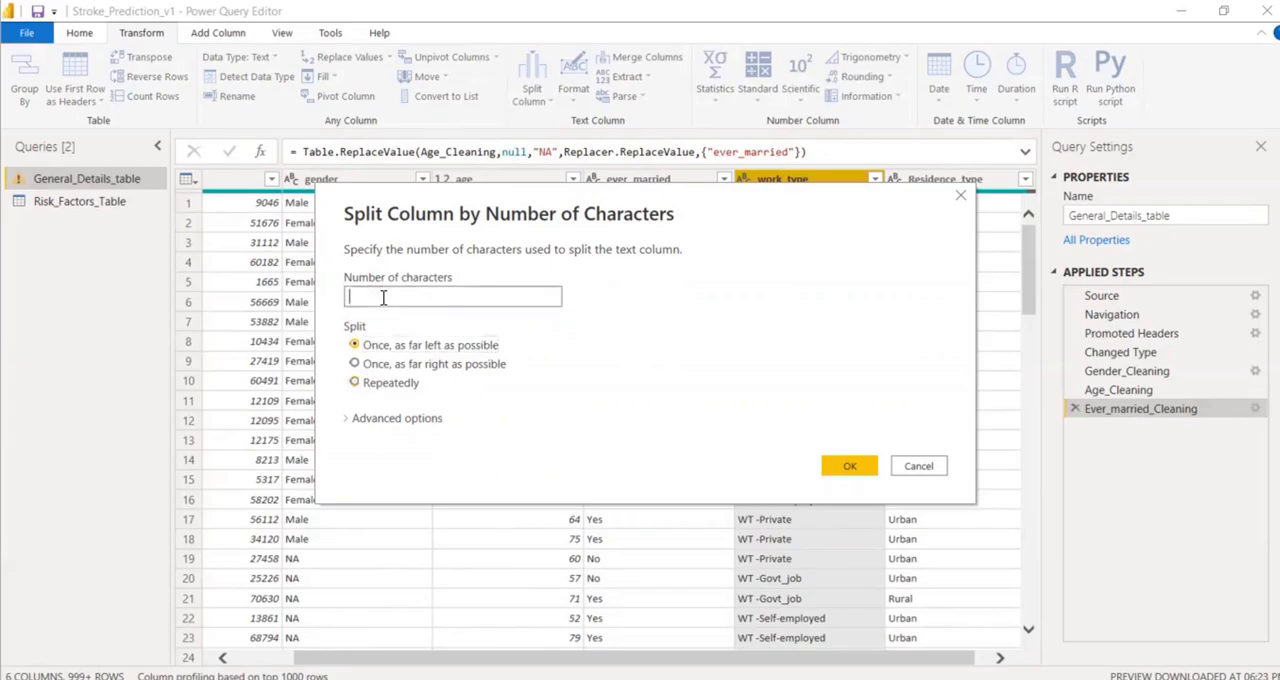
text(0-4)
drag(374, 298, 305, 305)
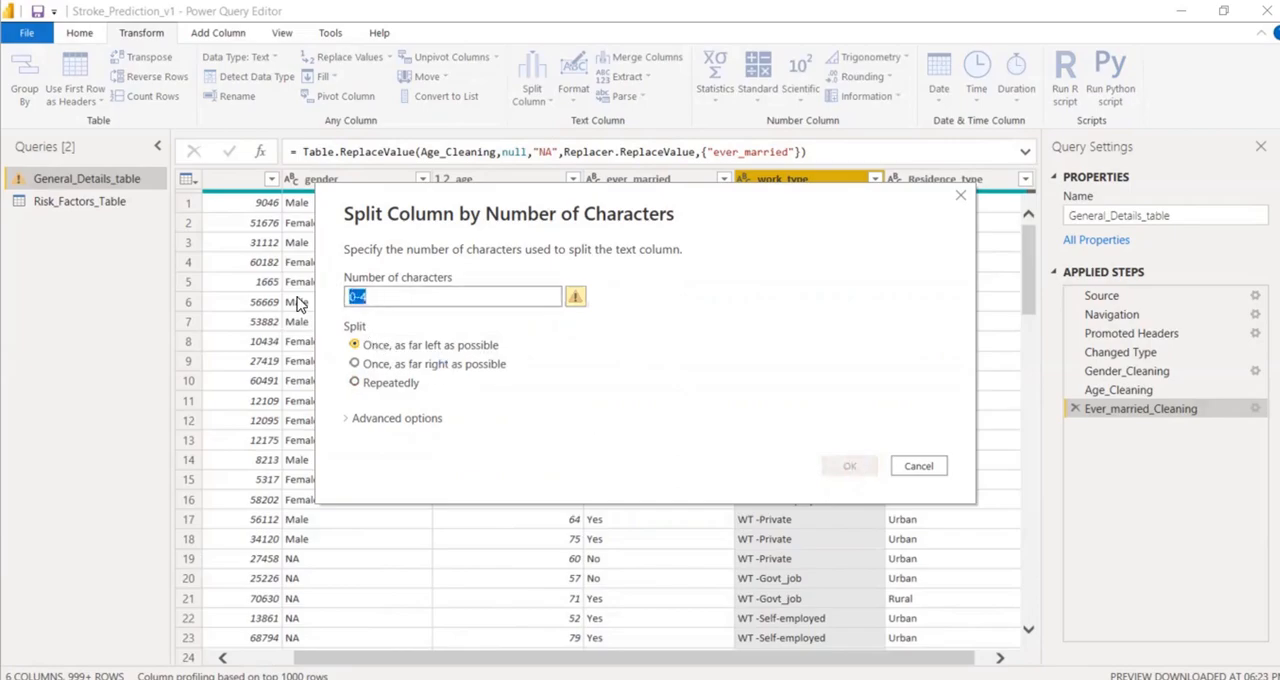
text(4)
click(849, 466)
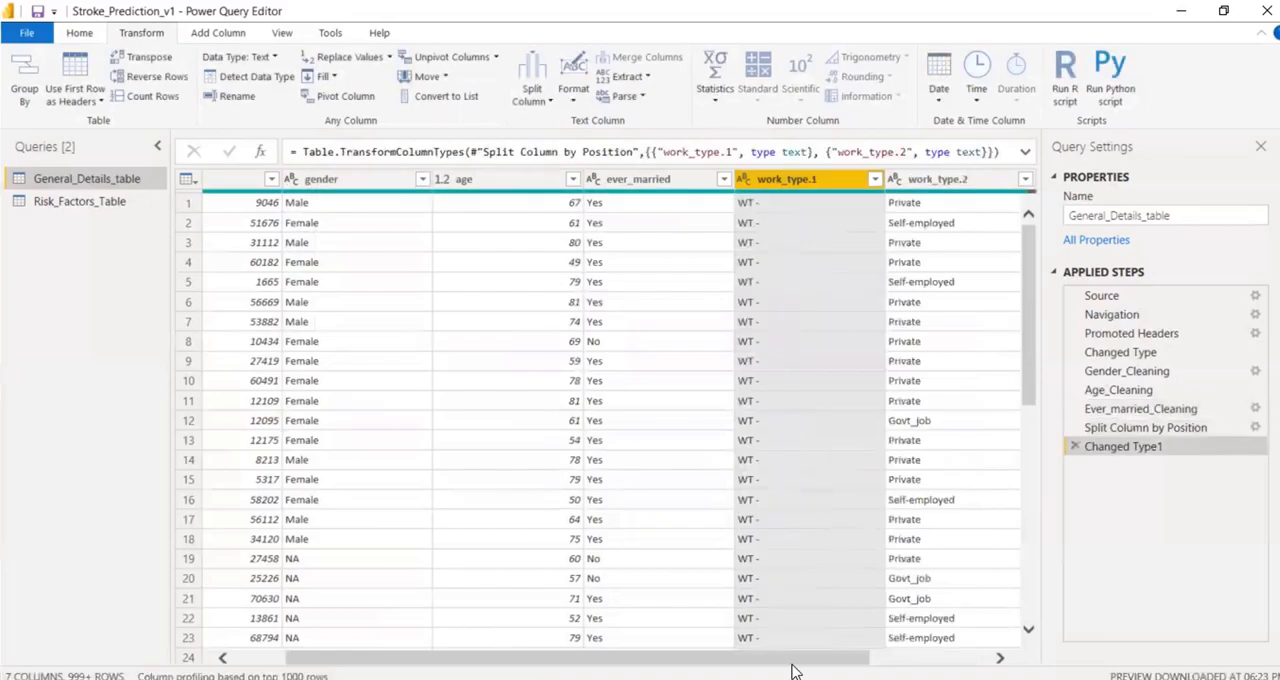
Delete the Changed Type1 and Split Column by Position steps that split the work_type column.
drag(793, 666, 943, 663)
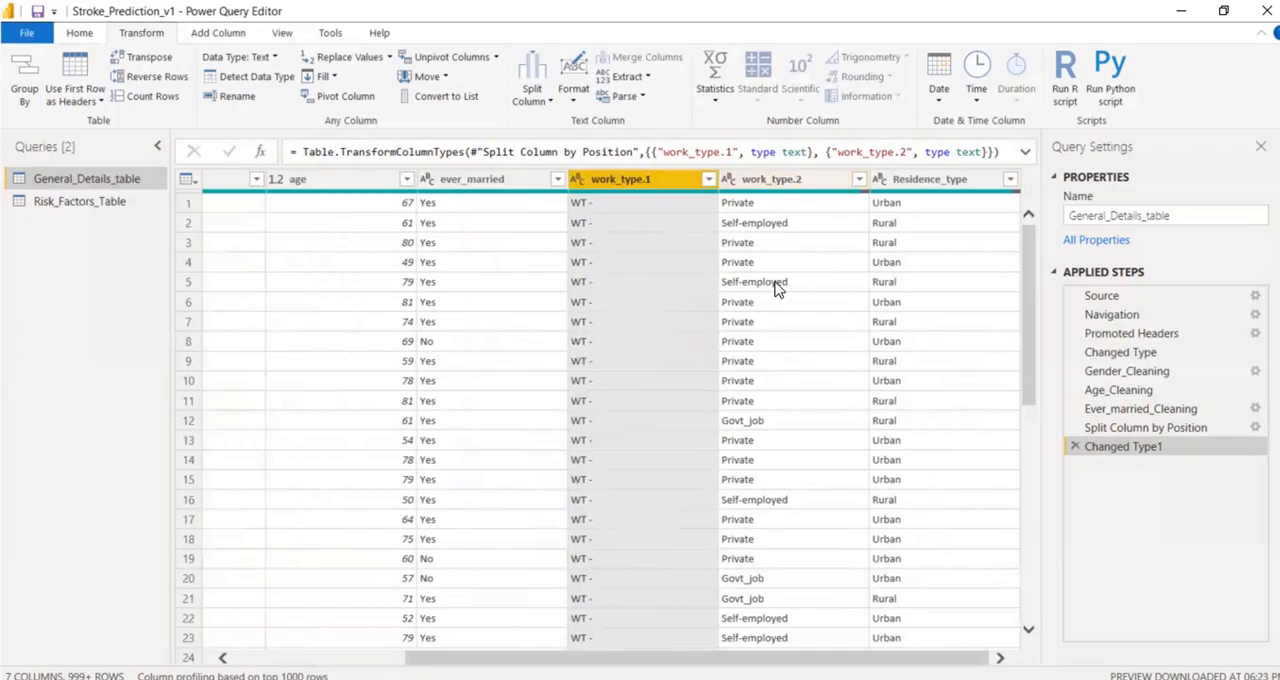
scroll(775, 500, down, 9)
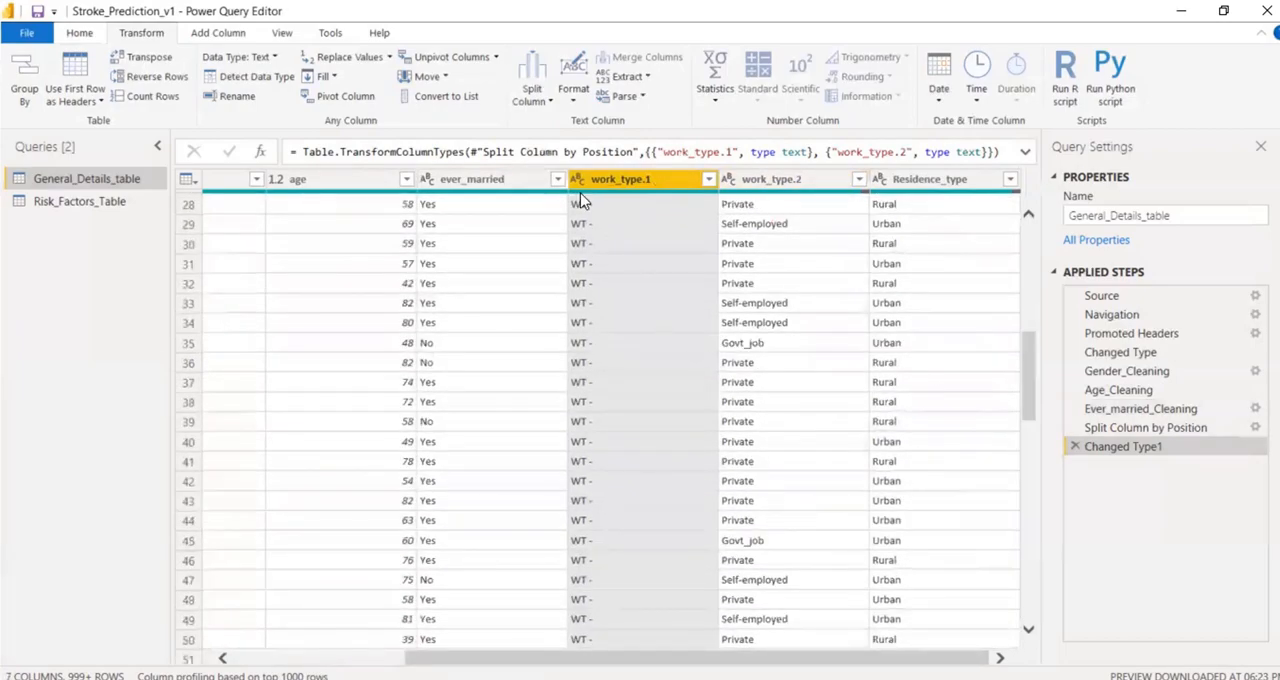
click(529, 100)
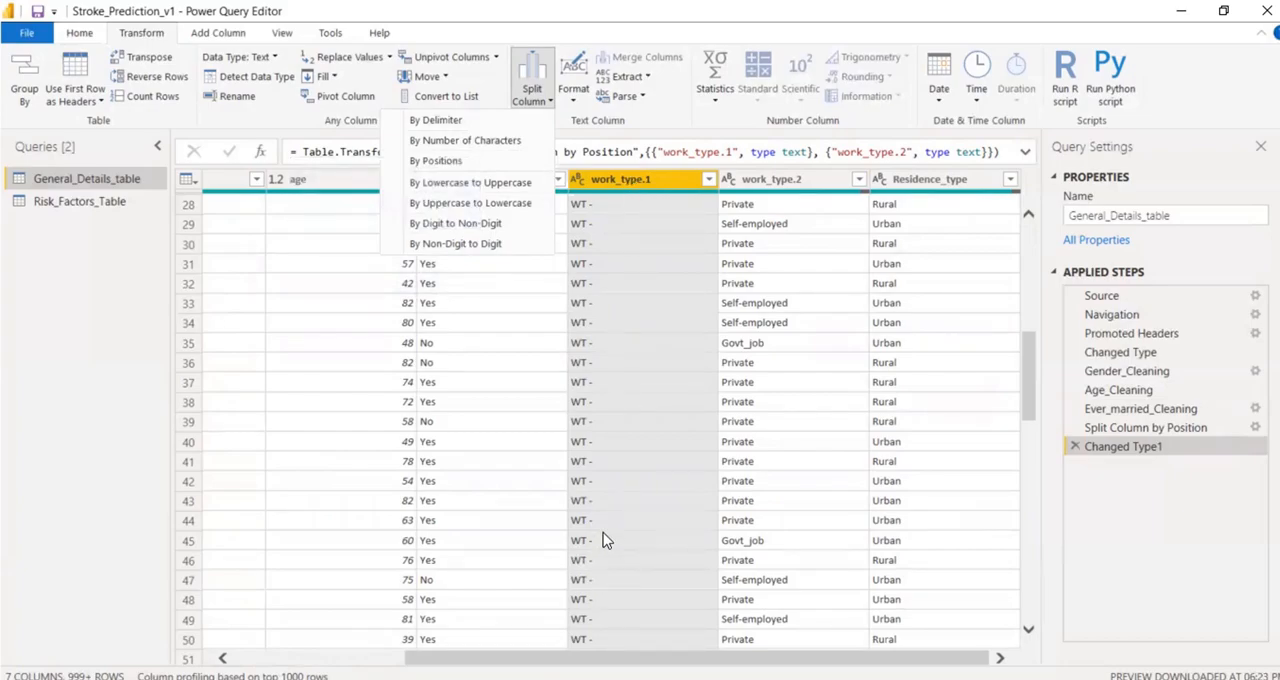
click(1077, 450)
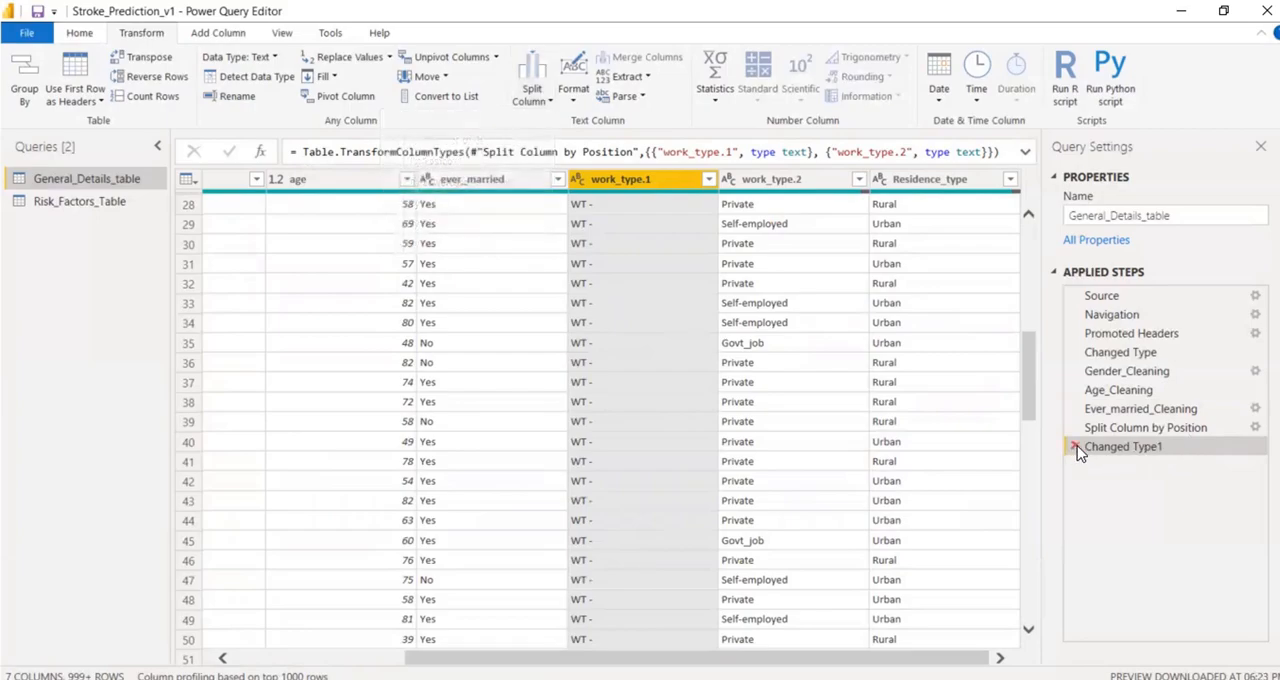
click(1076, 448)
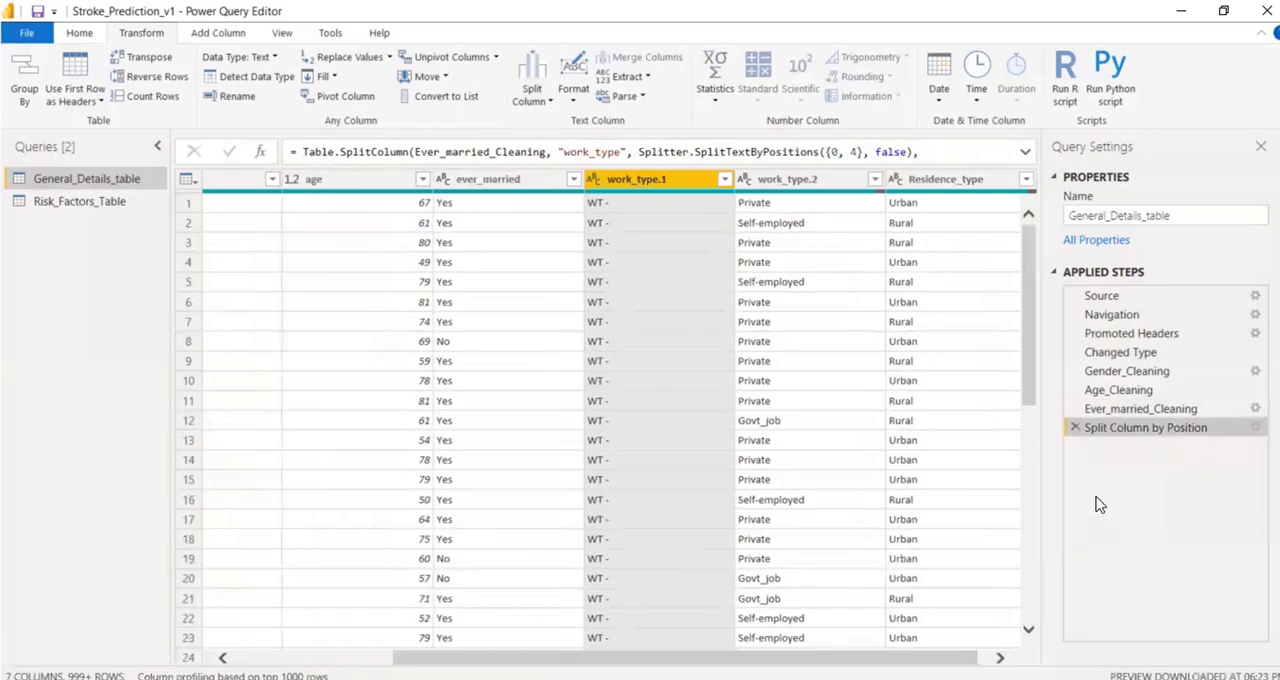
click(1095, 428)
click(1074, 427)
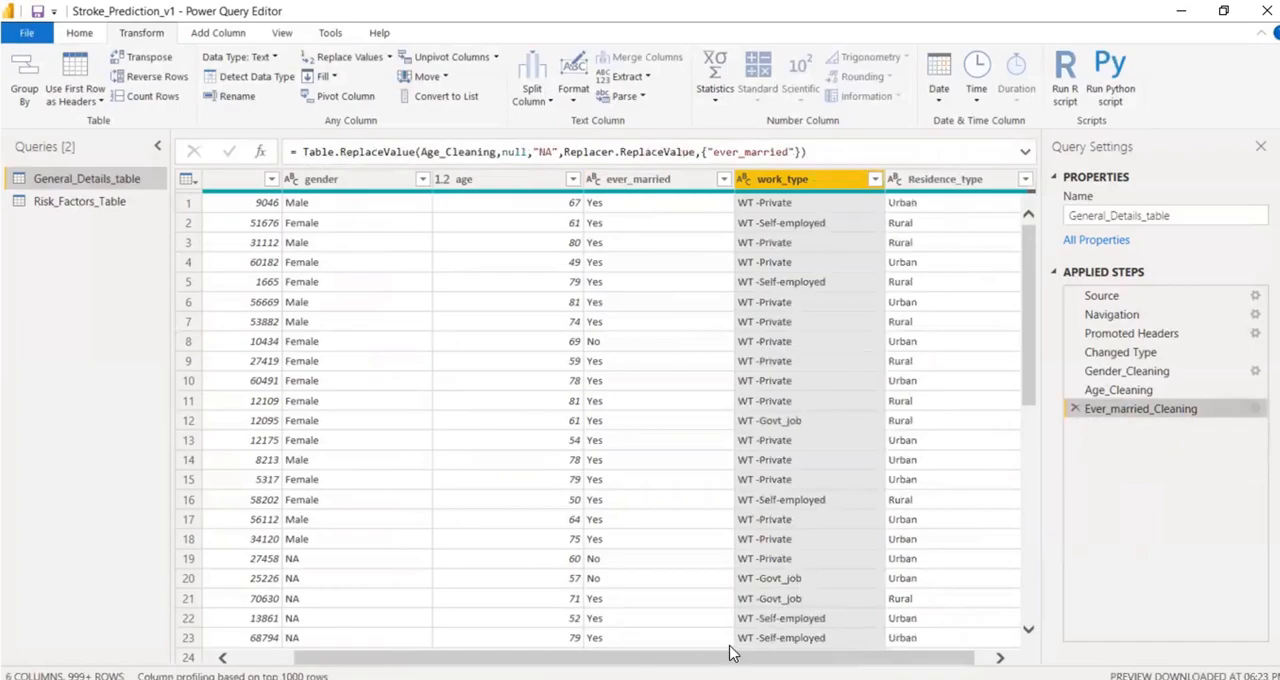
drag(751, 660, 1004, 668)
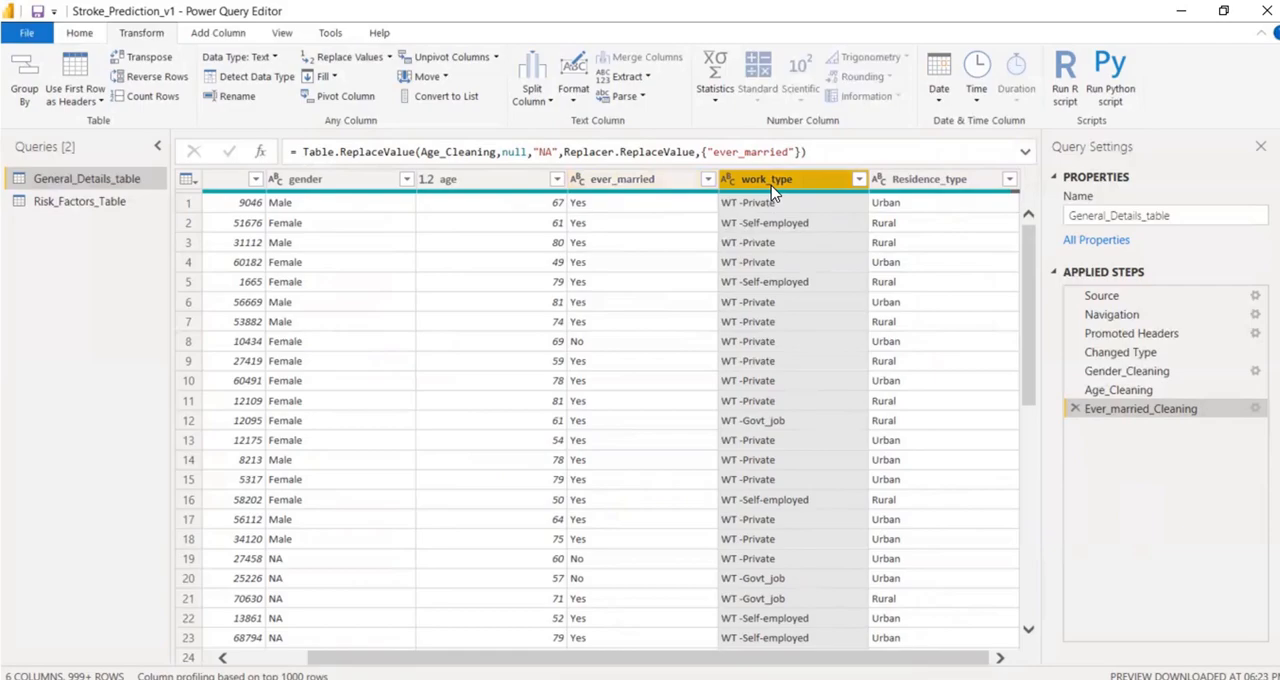
click(218, 33)
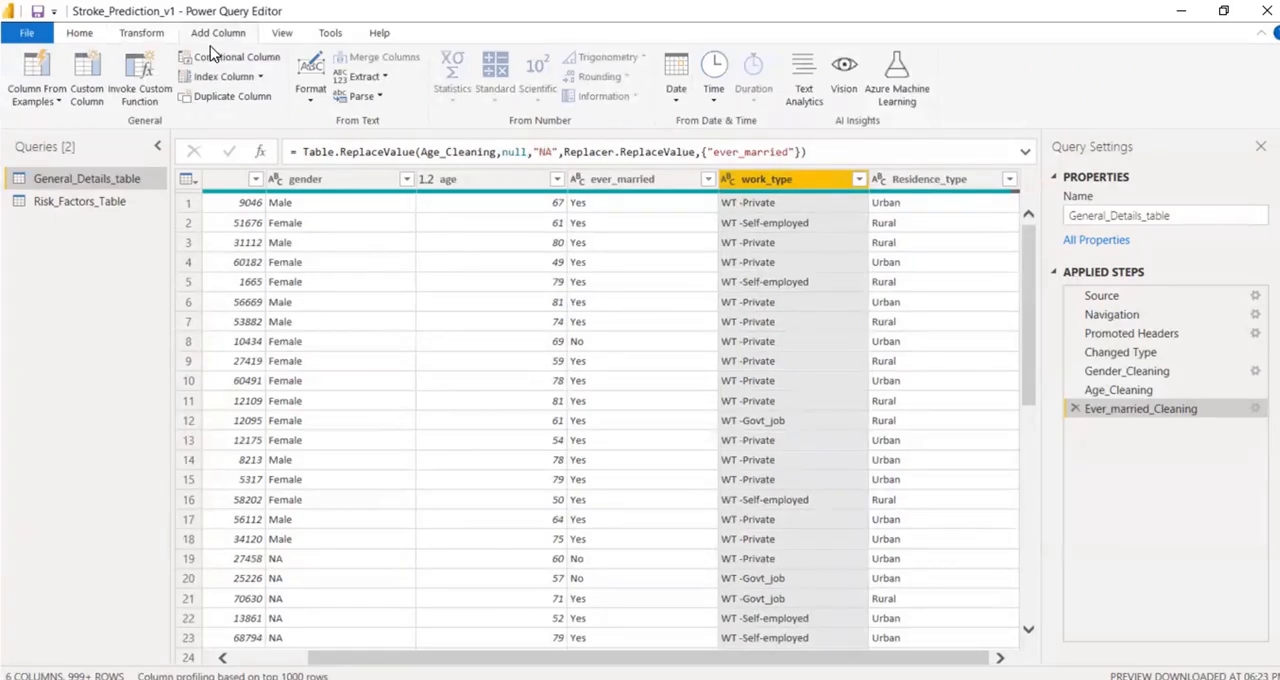
click(44, 102)
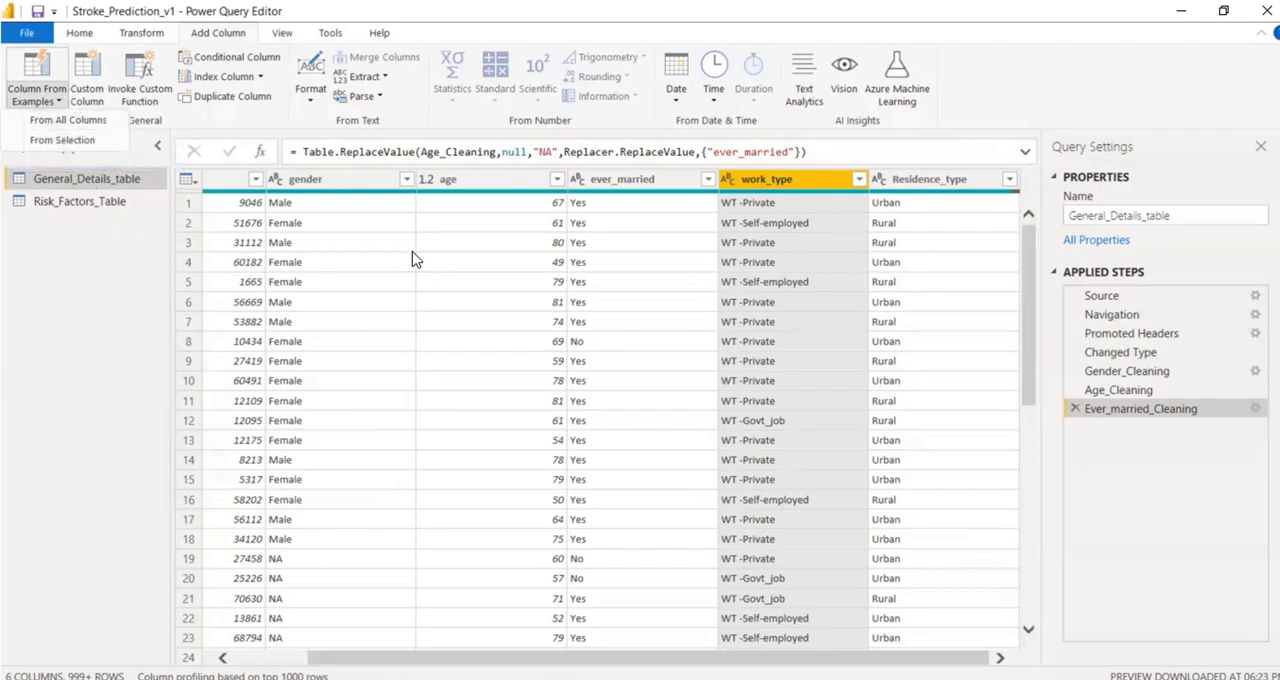
click(48, 93)
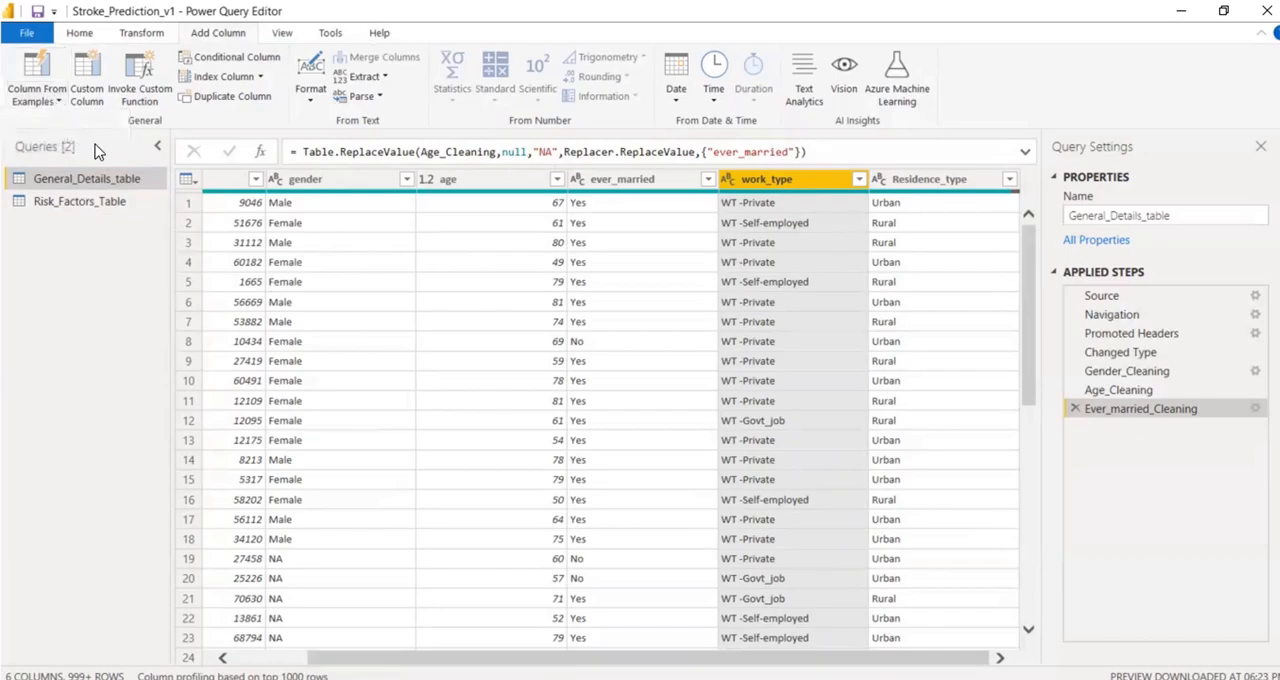
click(48, 99)
click(57, 106)
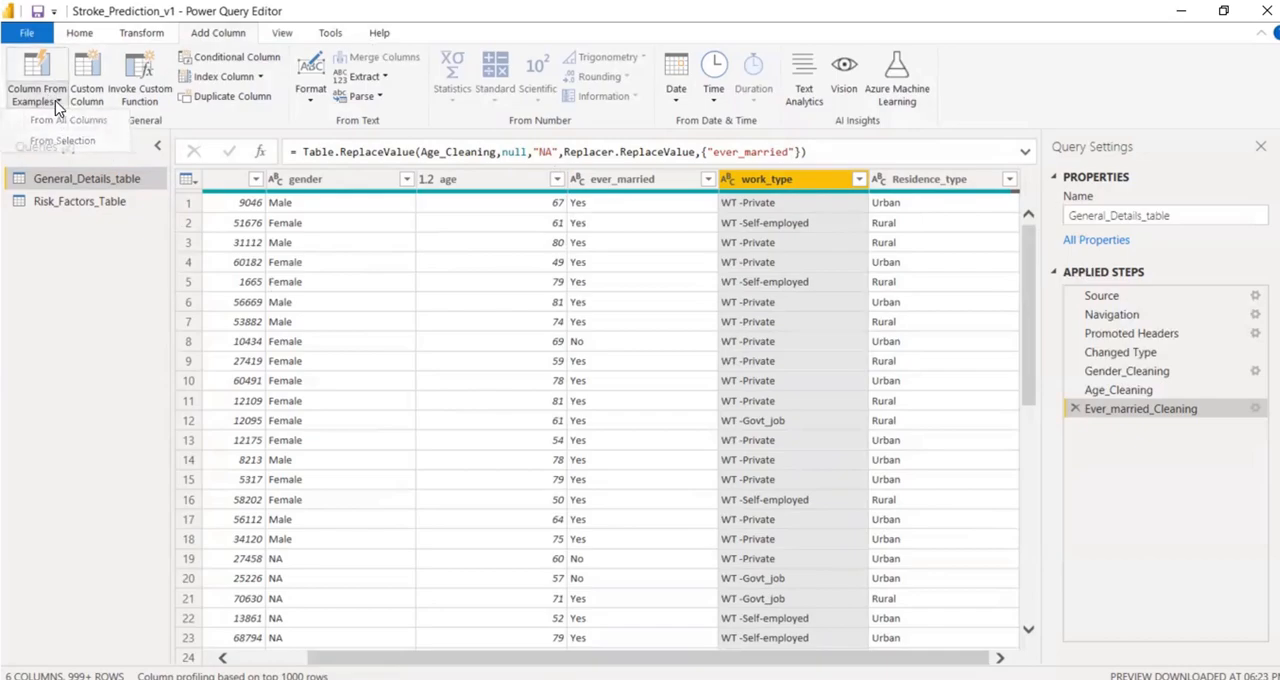
click(57, 95)
click(46, 80)
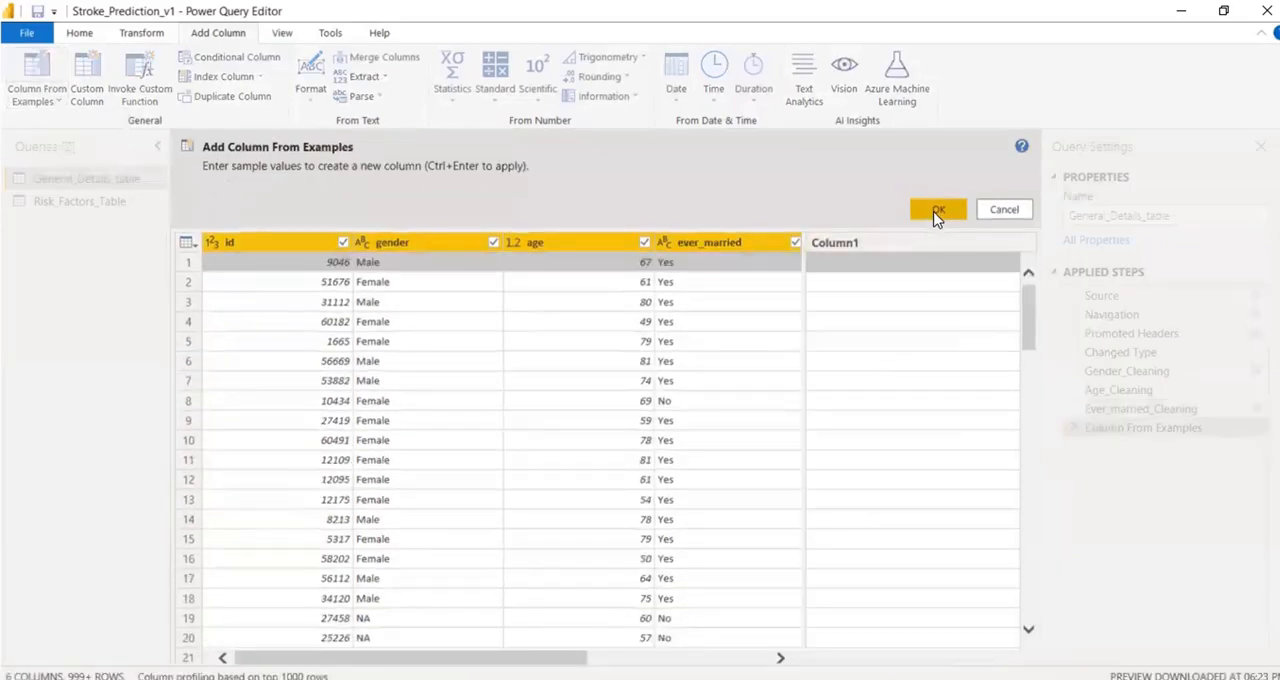
click(853, 243)
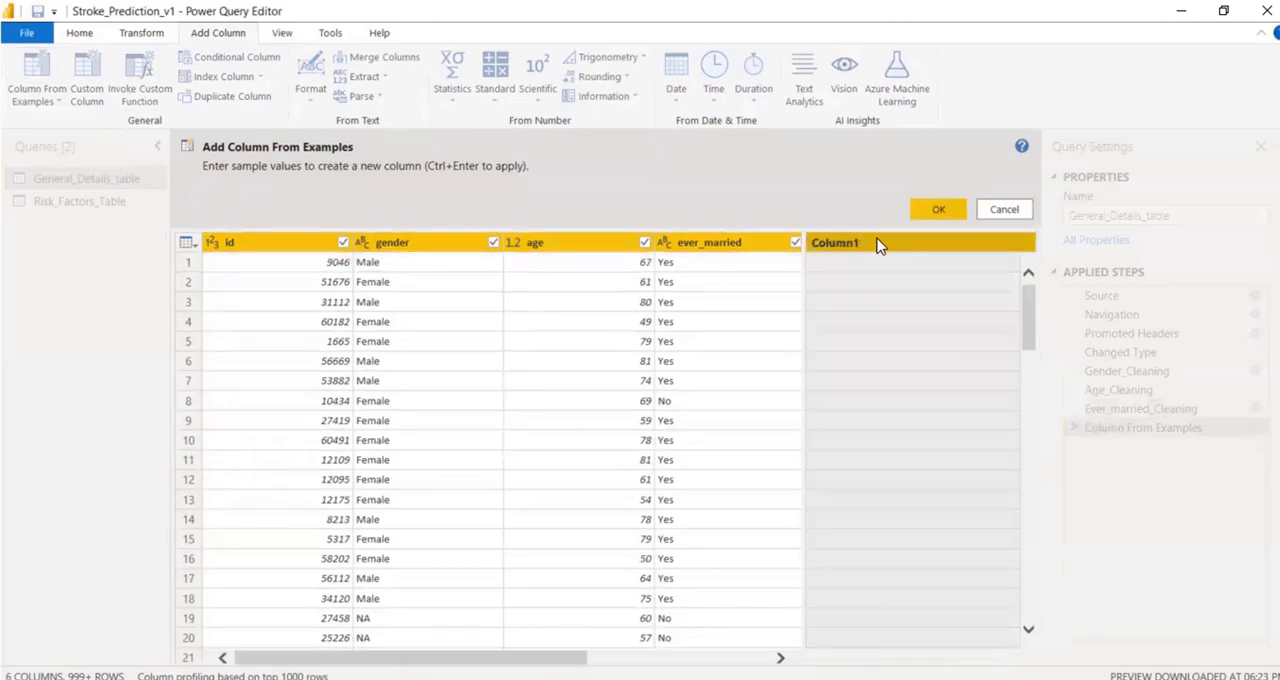
click(939, 202)
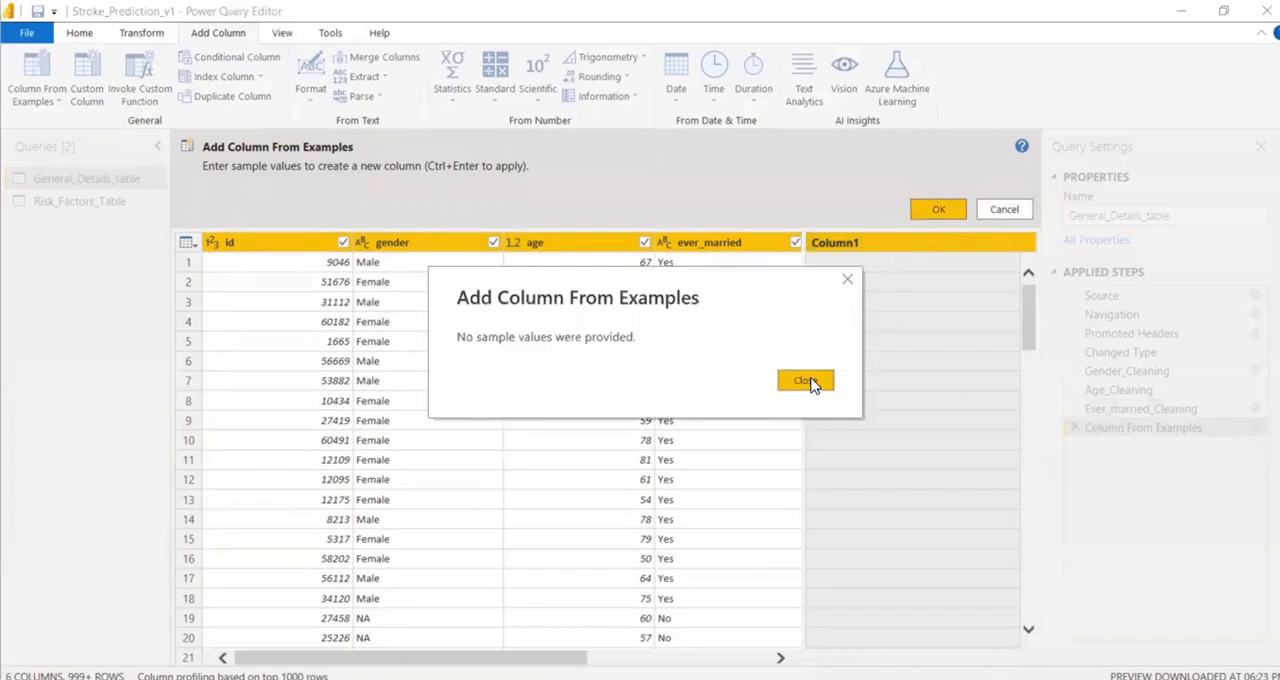
click(806, 381)
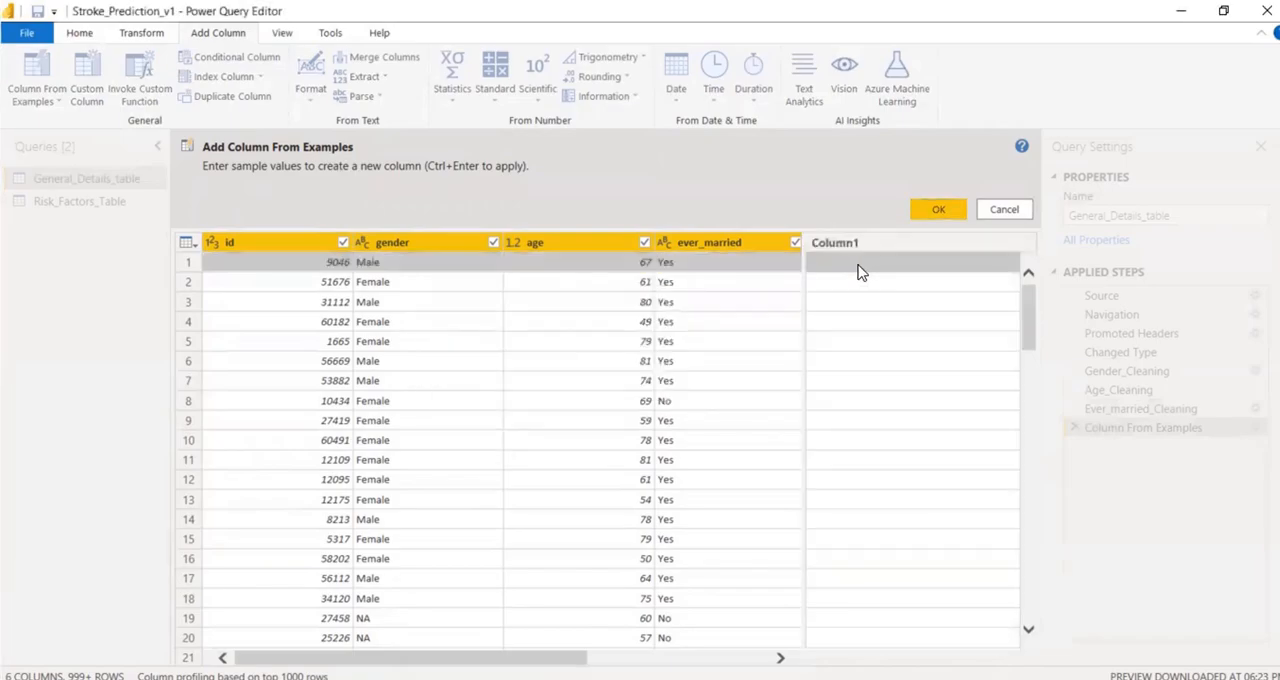
drag(562, 664, 814, 663)
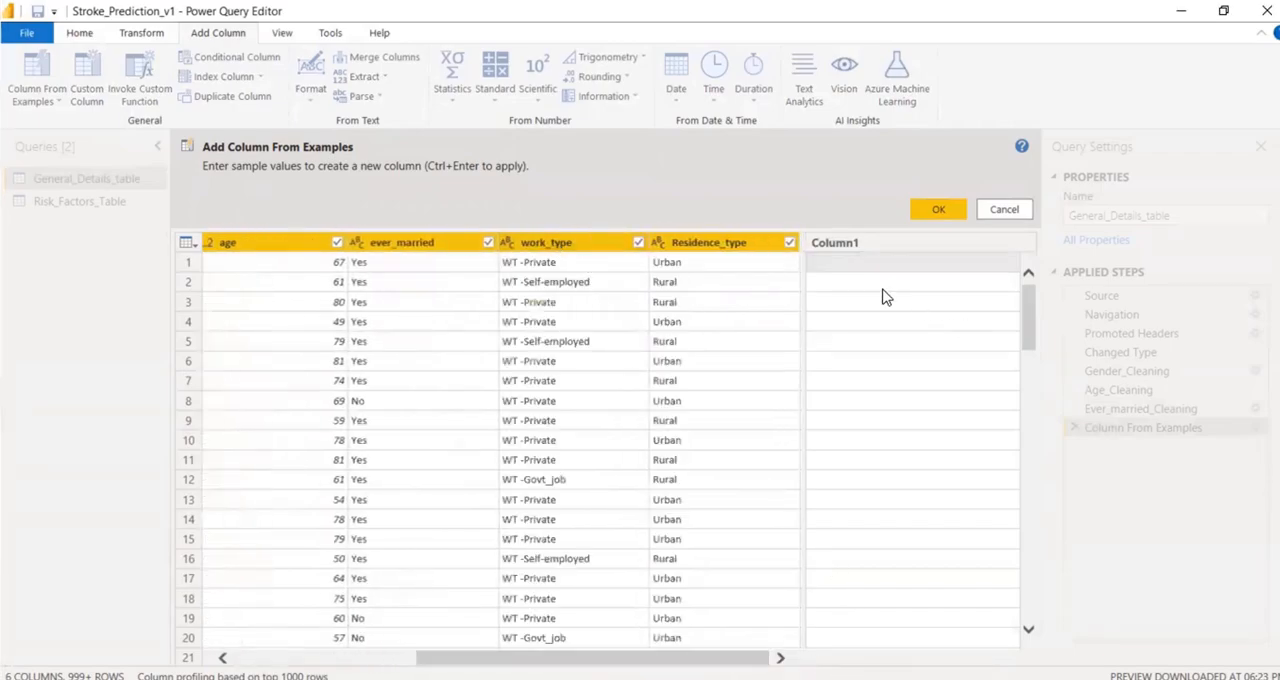
click(850, 264)
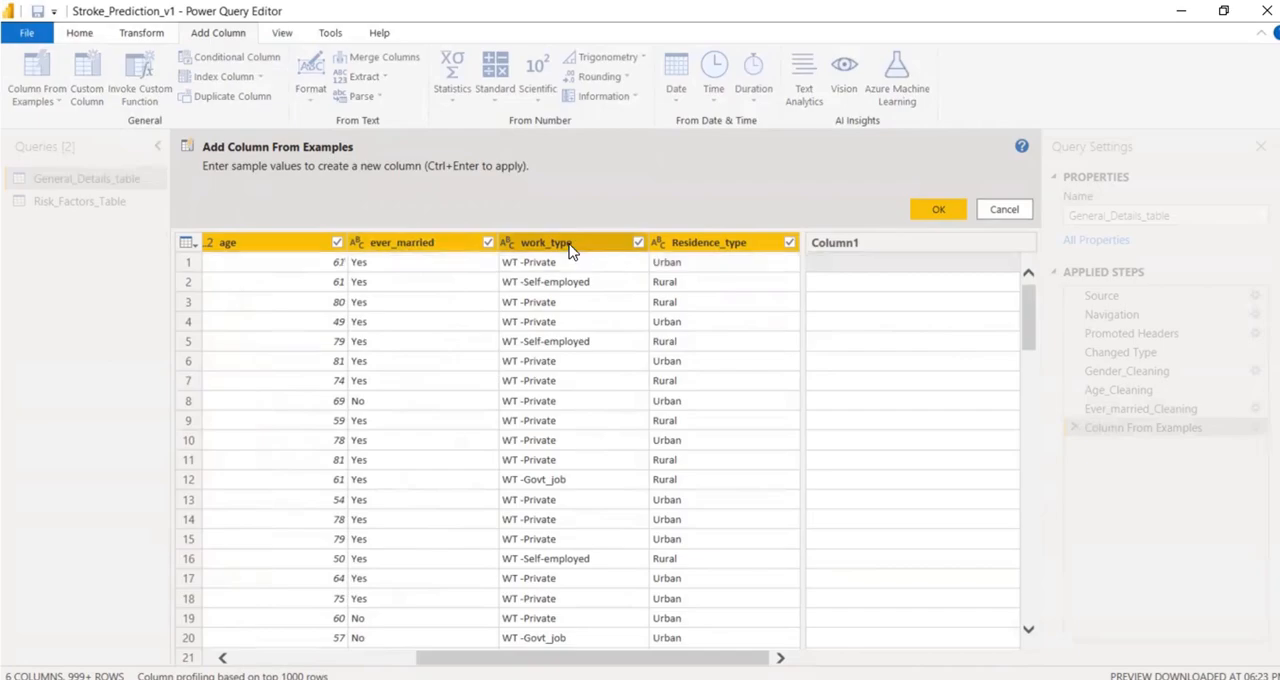
click(1003, 211)
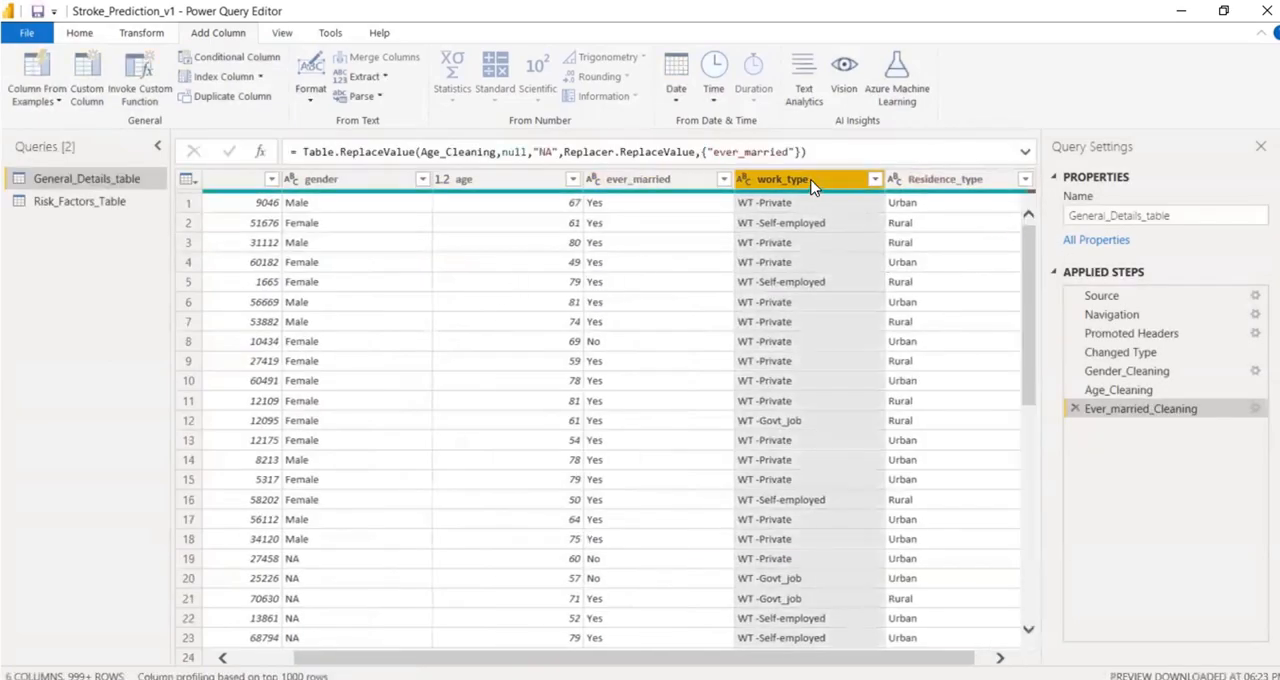
Try adding a column from examples with Private as the first row's sample value, and delete the inserted step.
click(40, 68)
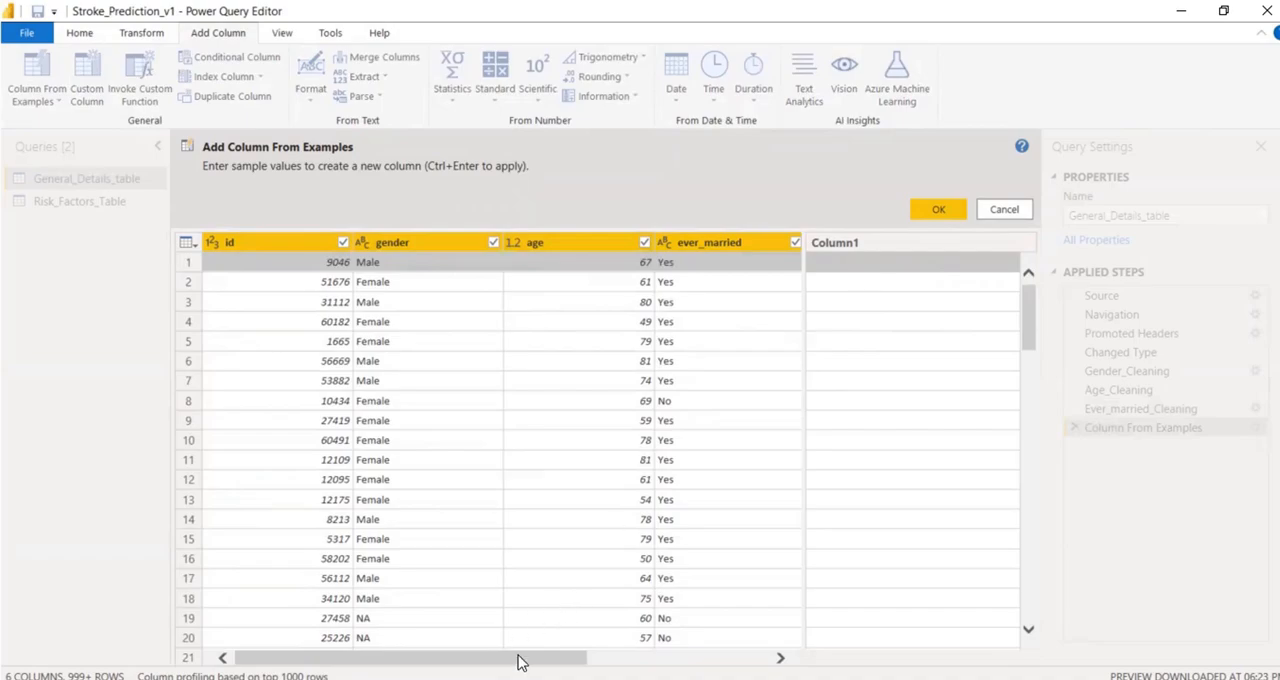
drag(517, 658, 883, 646)
click(872, 268)
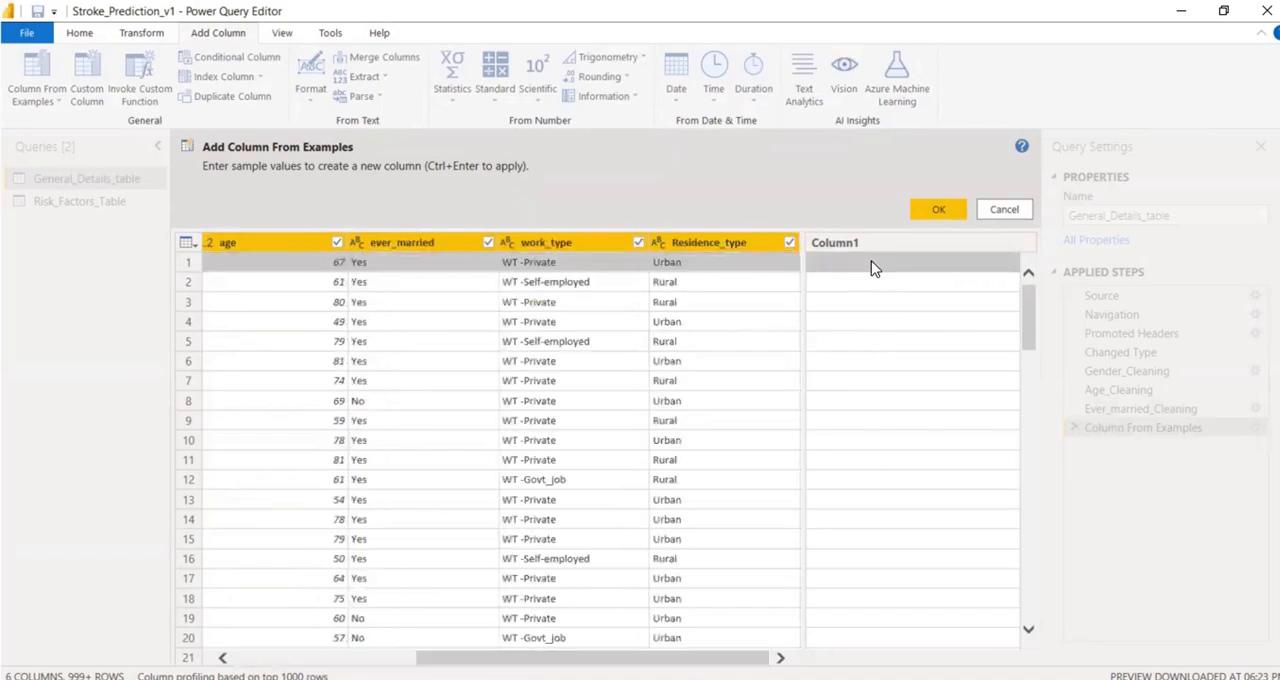
click(853, 271)
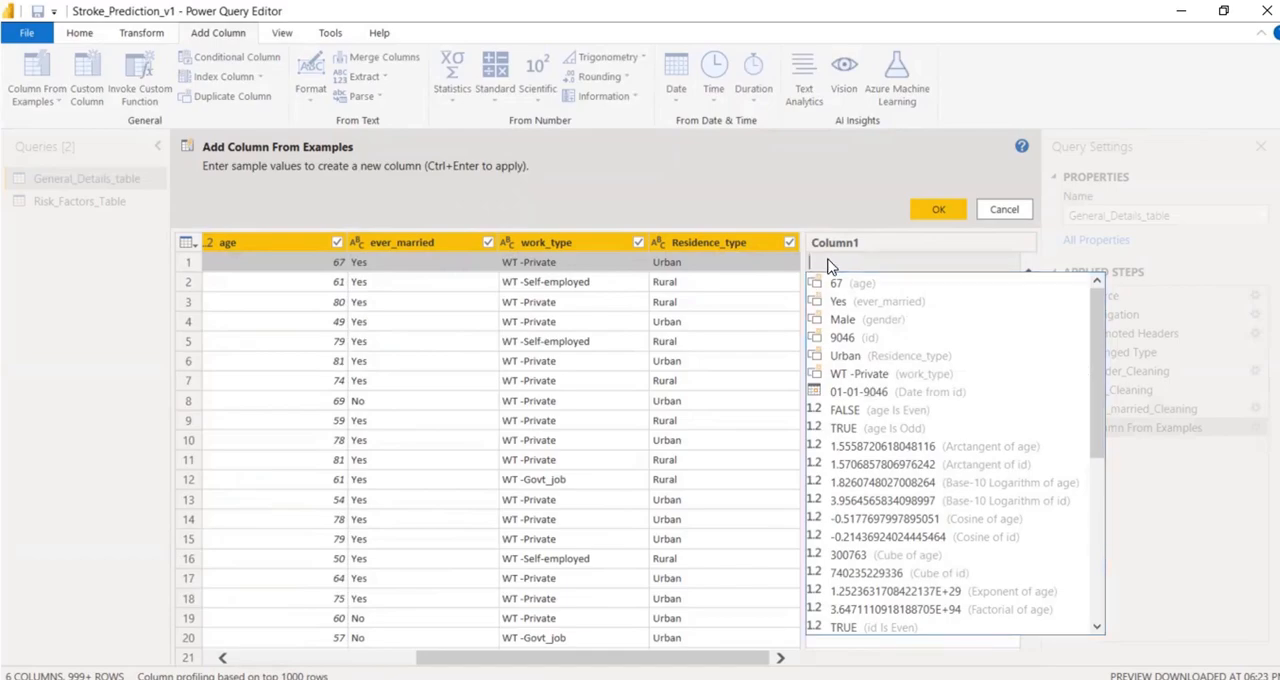
text(Private)
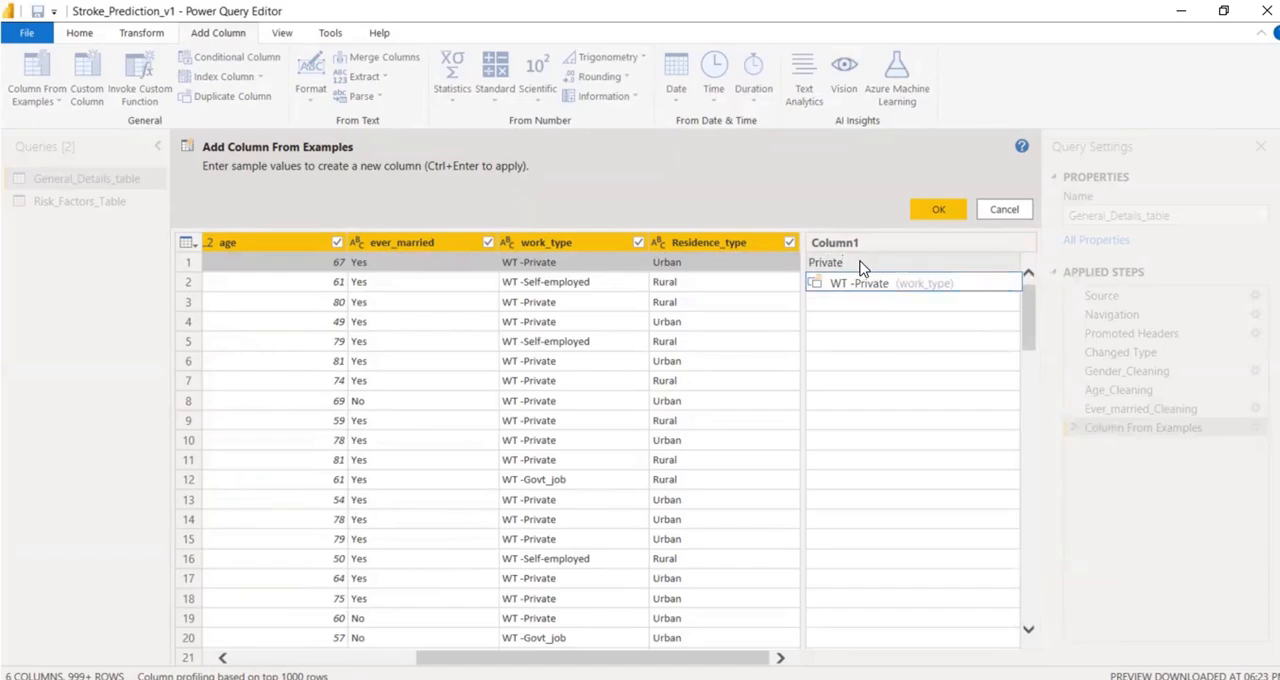
key(Return)
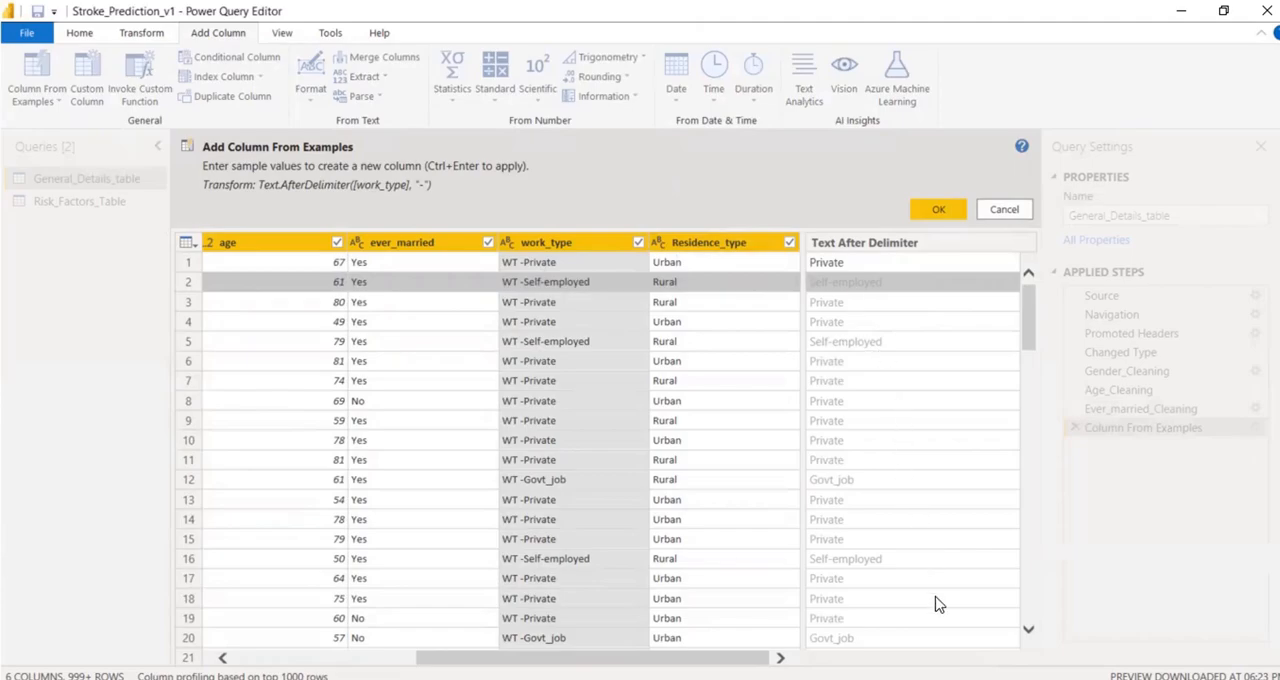
click(936, 207)
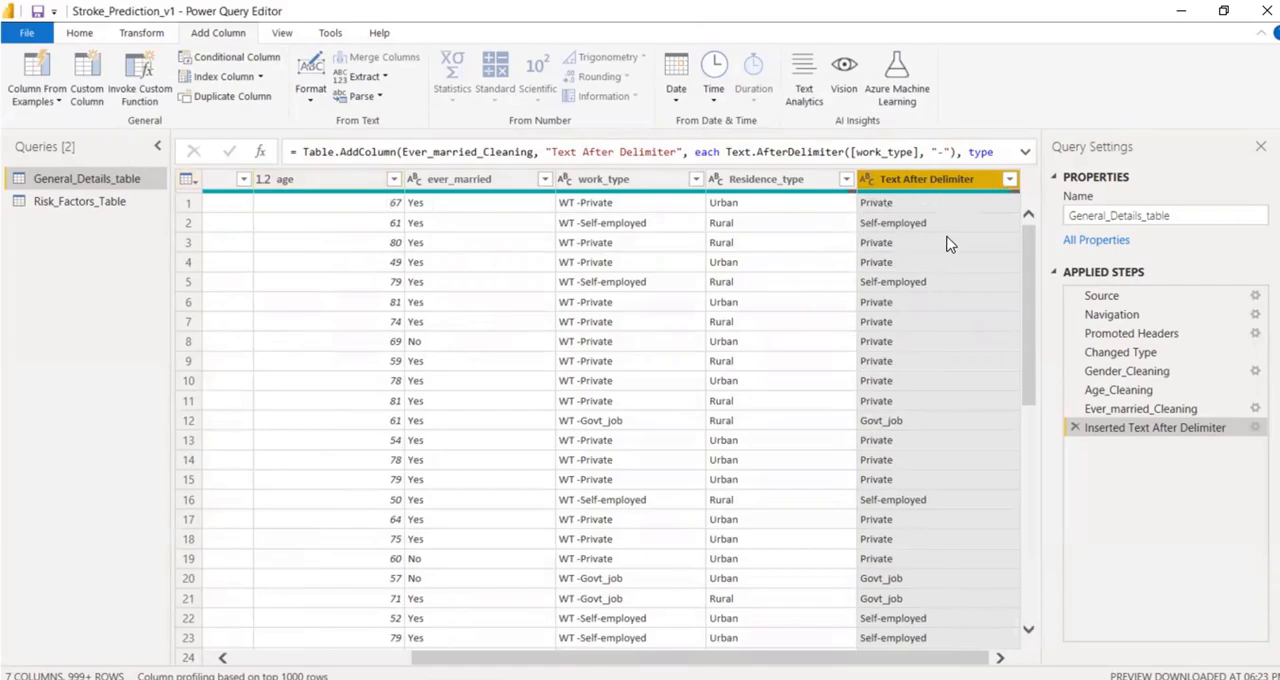
click(1073, 427)
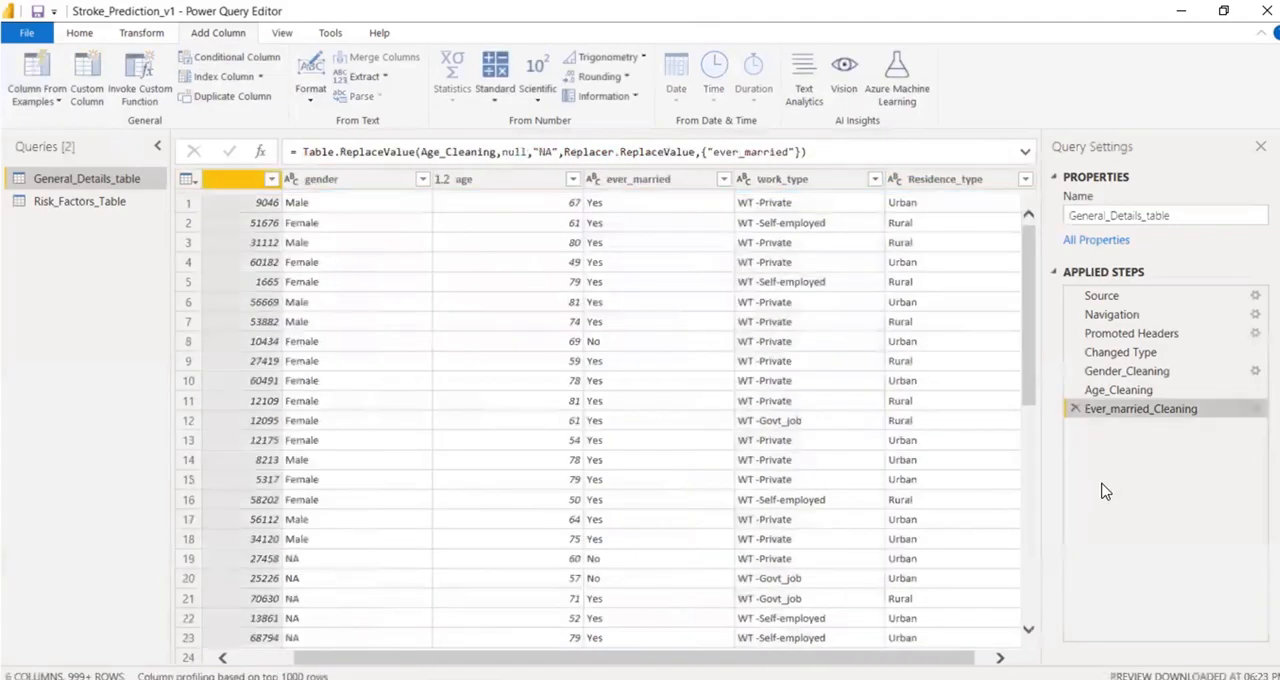
Add a column from examples that extracts the work_type text after the hyphen, giving Private as the first row's sample value.
click(779, 180)
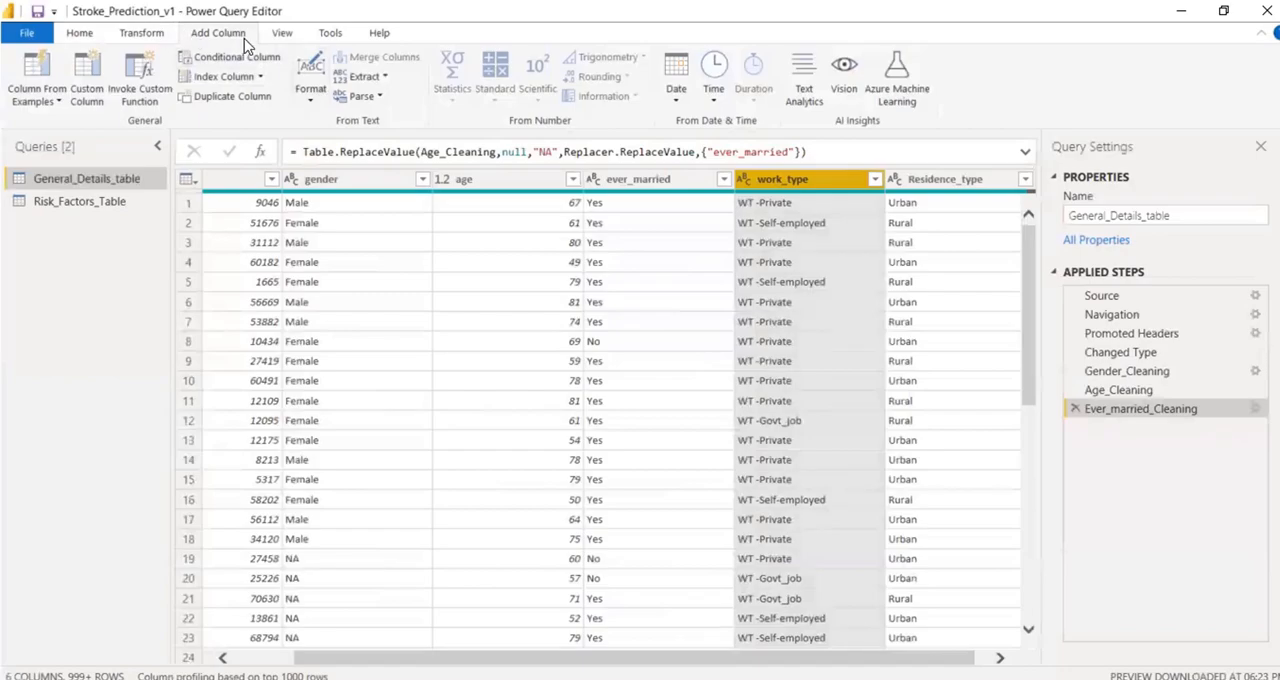
click(52, 67)
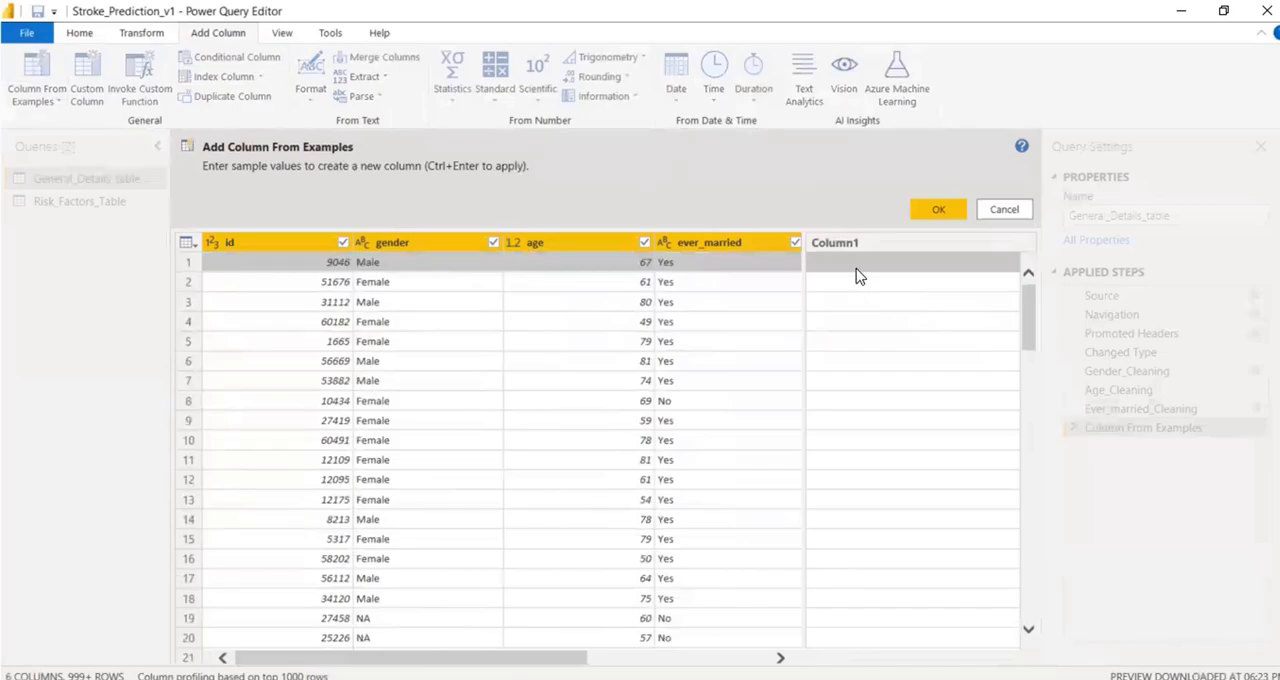
drag(575, 660, 851, 660)
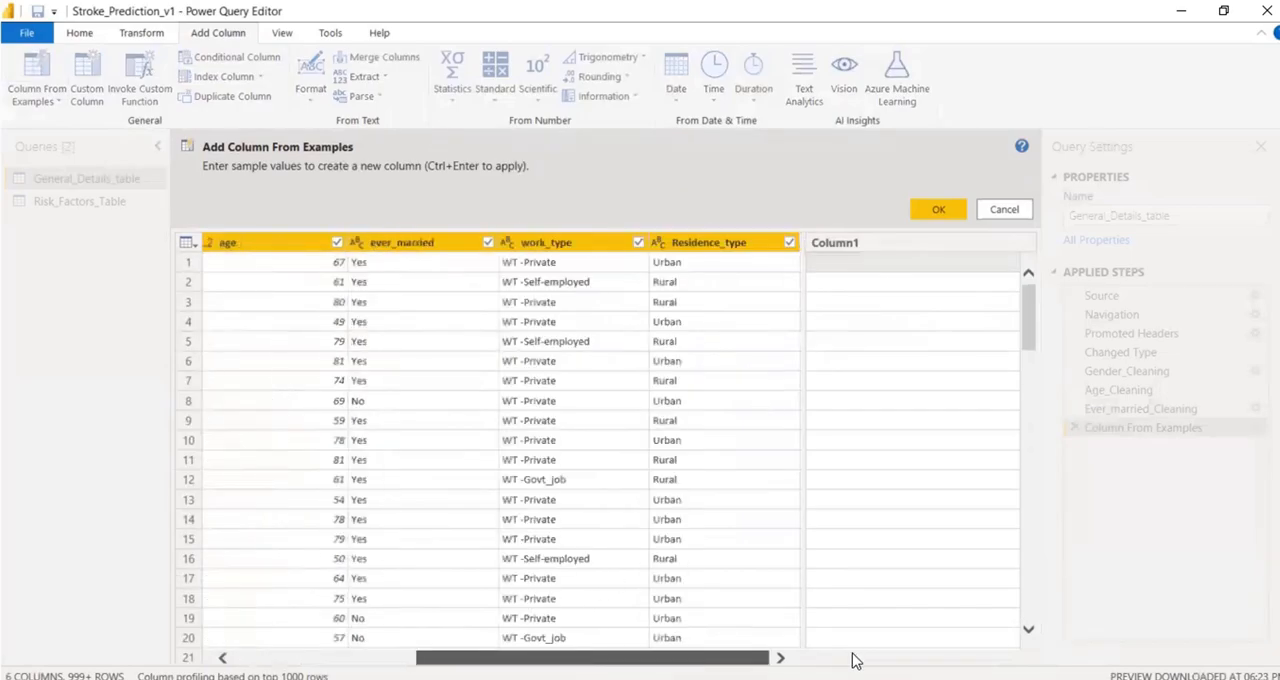
click(853, 269)
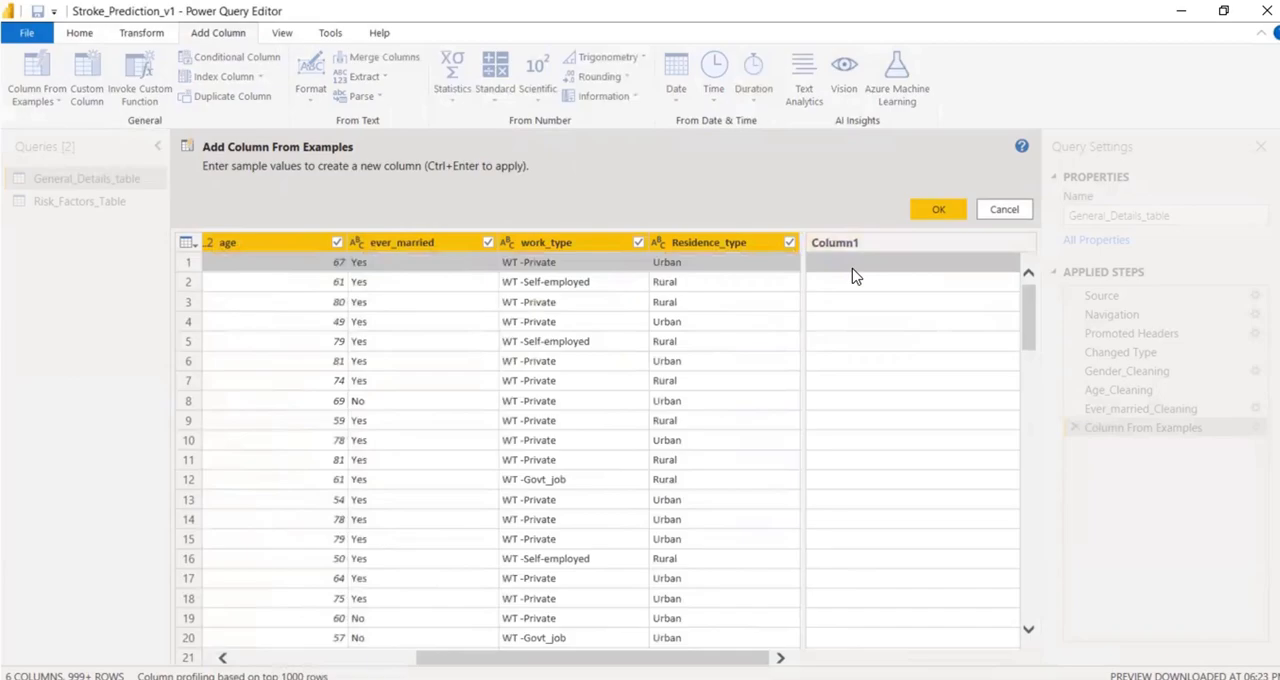
text(Private)
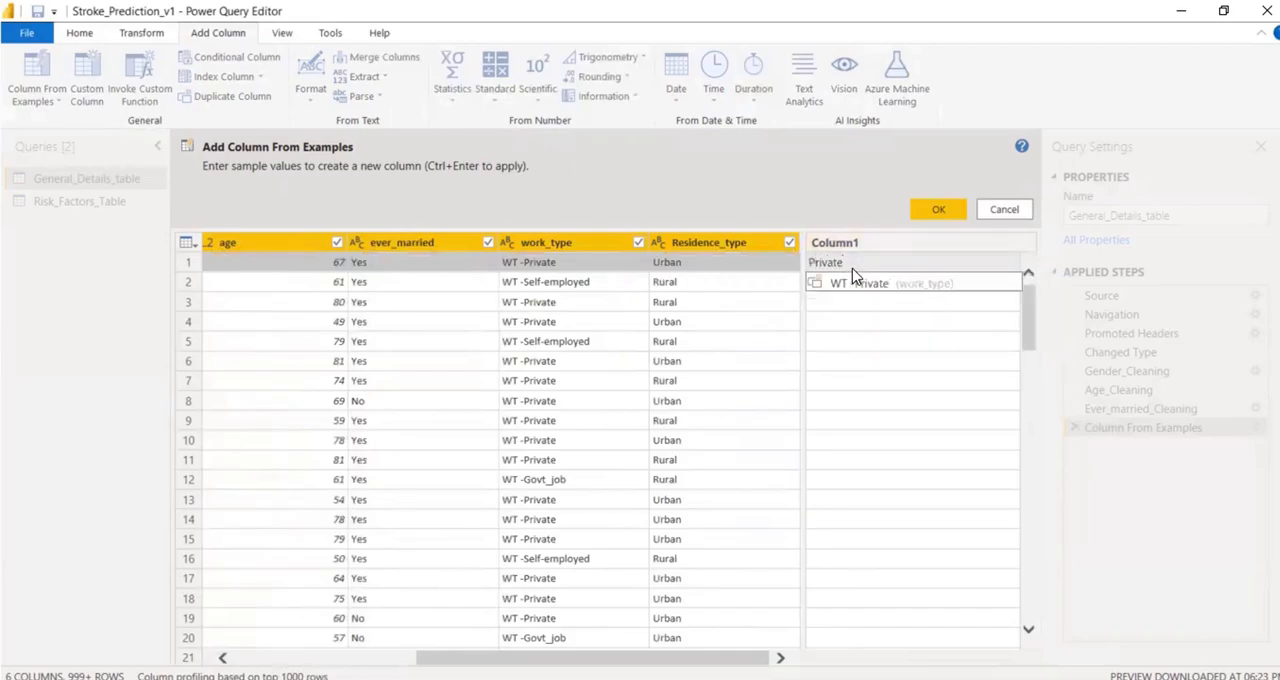
key(Return)
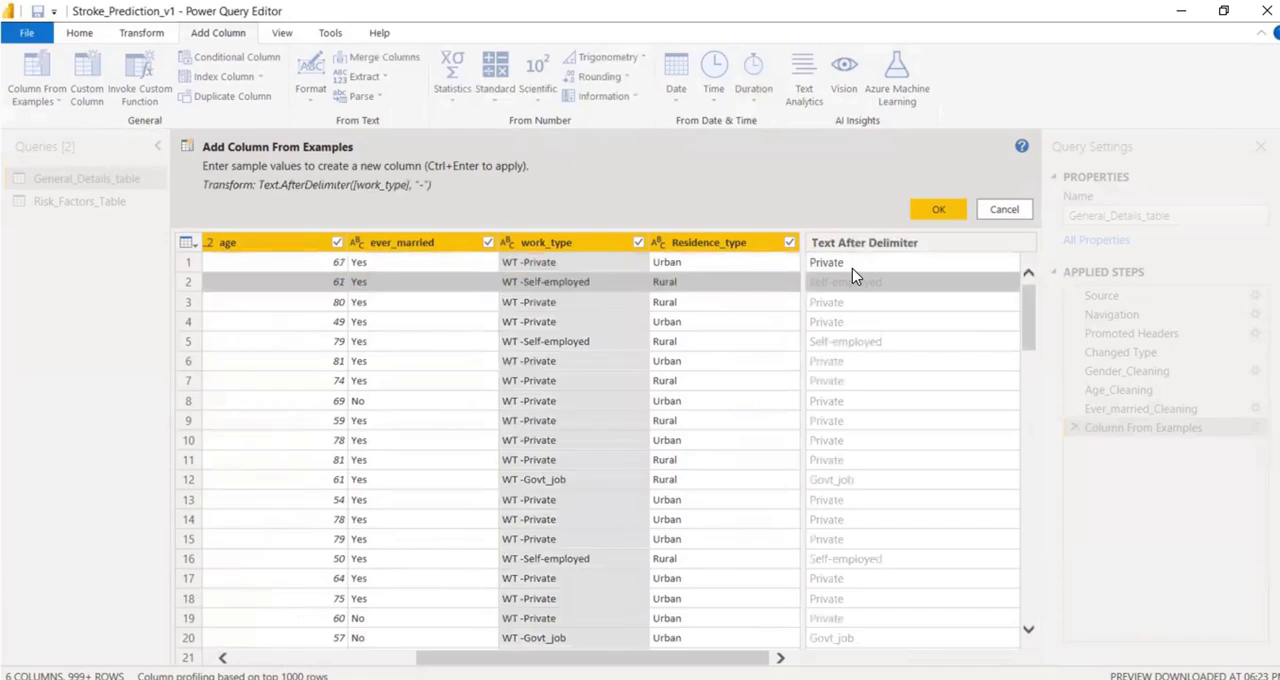
key(Down)
key(Up)
key(Up)
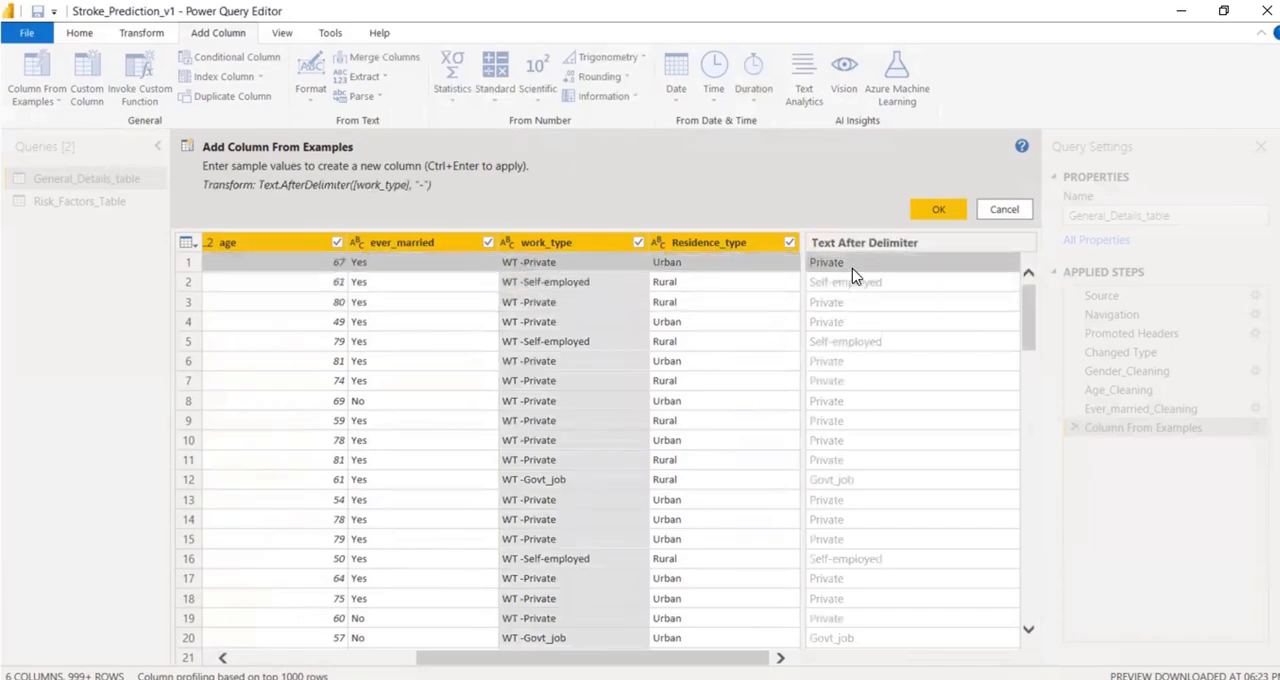
click(920, 208)
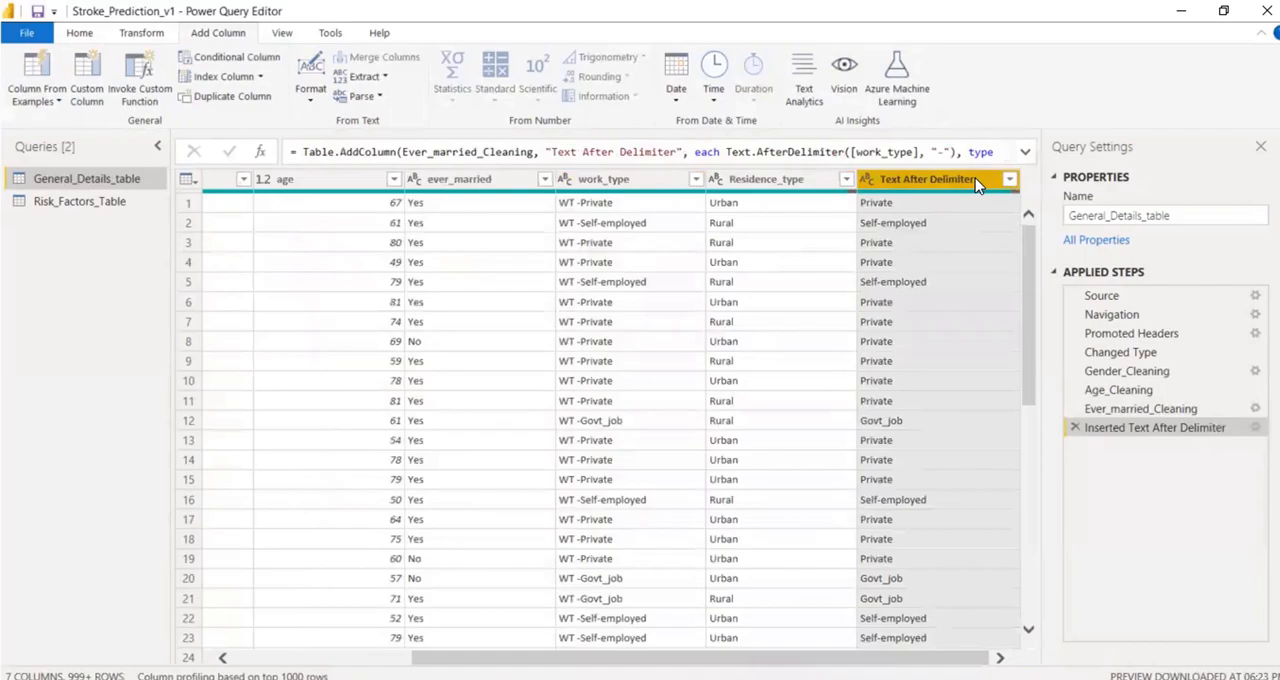
Rename the Text After Delimiter column as Work_type_Cleaned.
right_click(977, 186)
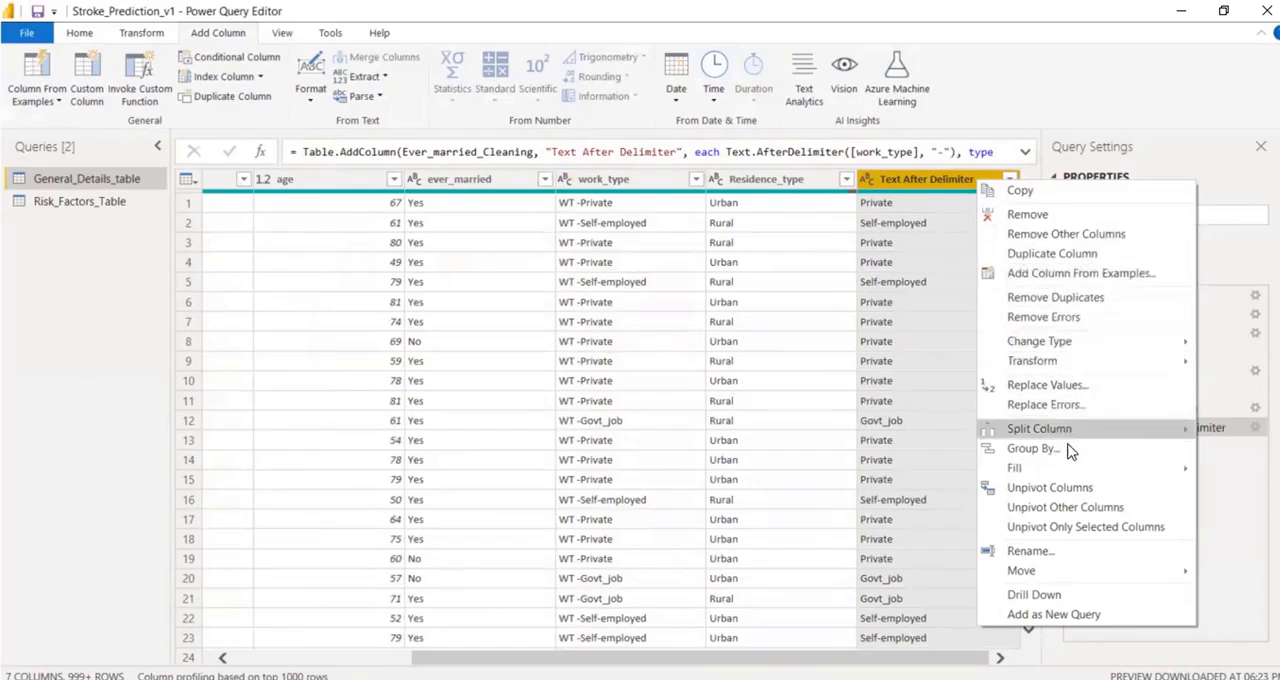
click(1038, 556)
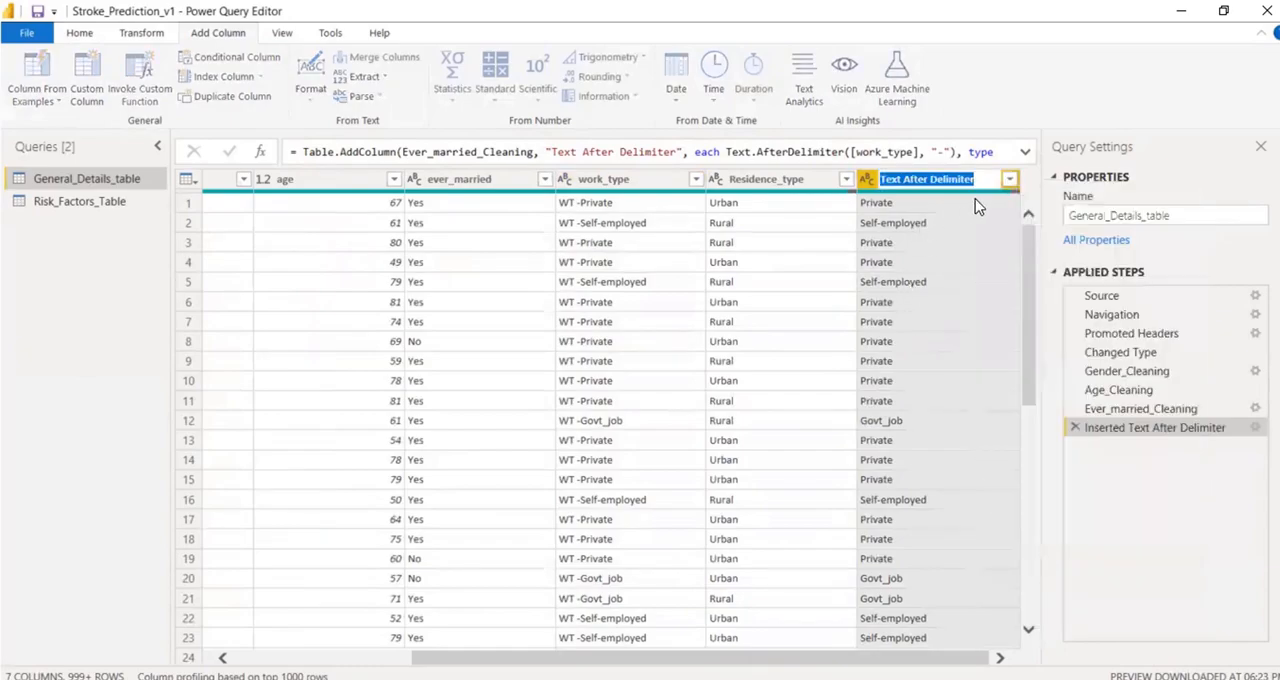
text(Wor)
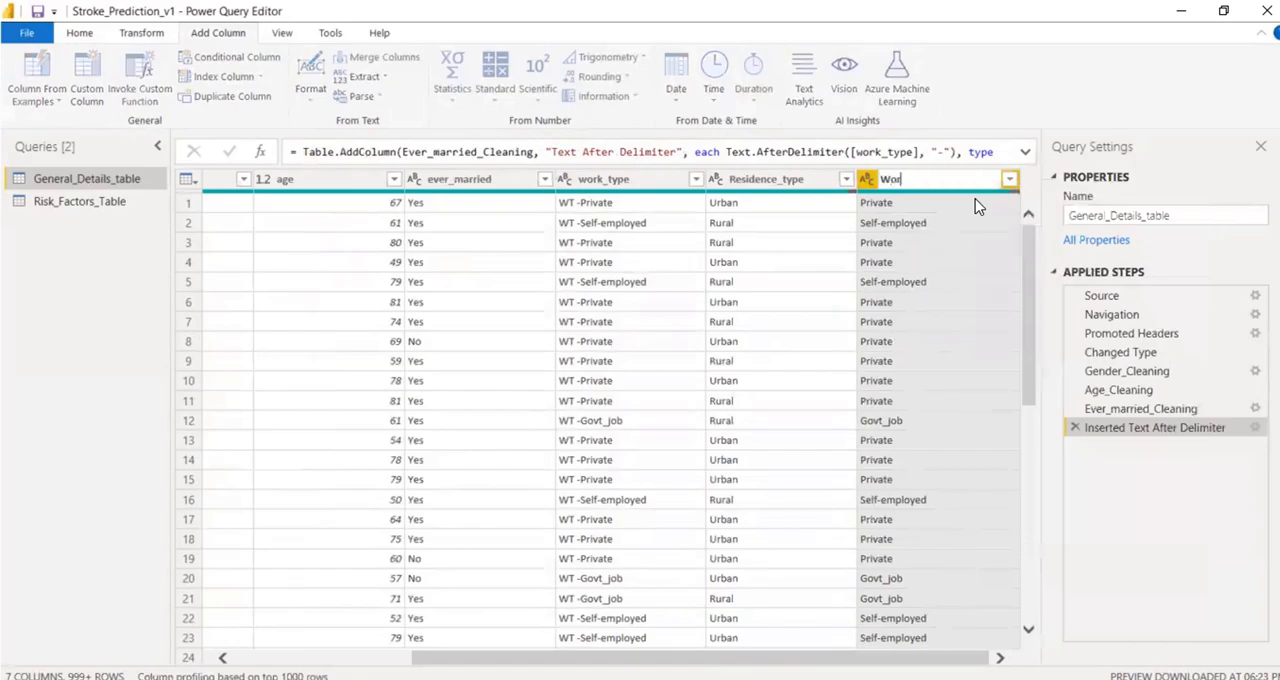
text(k_type_Clean)
click(1149, 534)
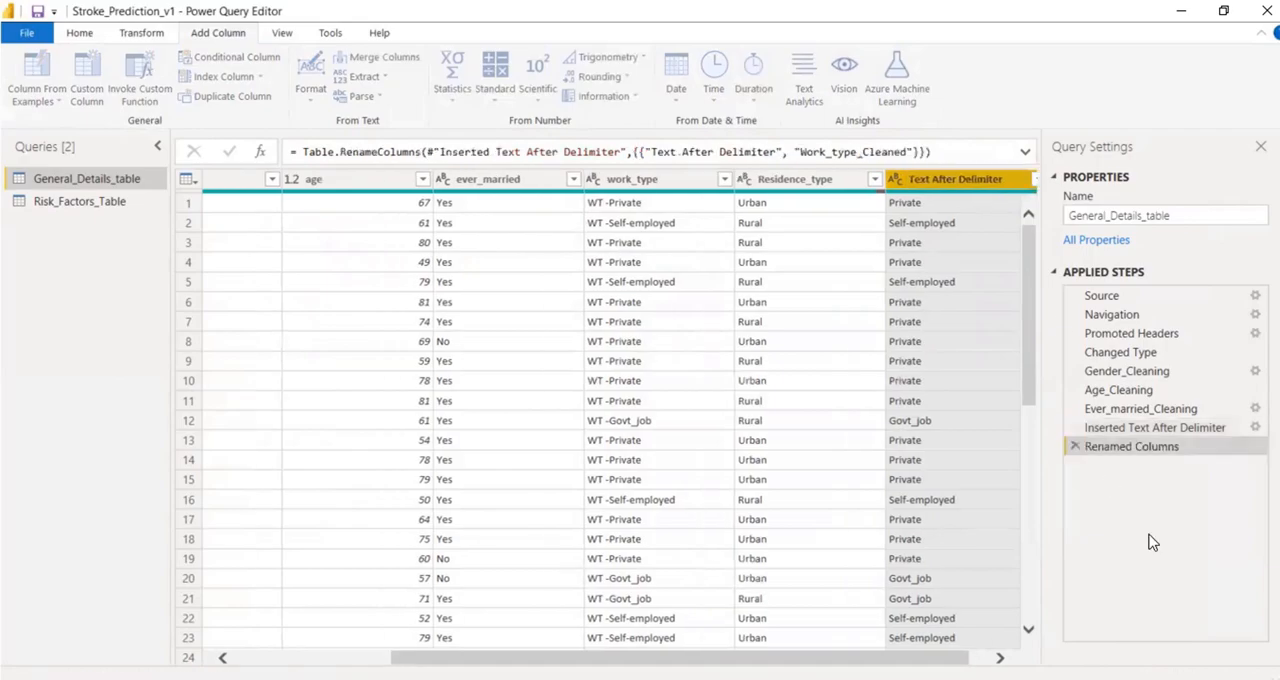
Rename the Inserted Text After Delimiter applied step as Work_type.
click(1155, 428)
right_click(1157, 437)
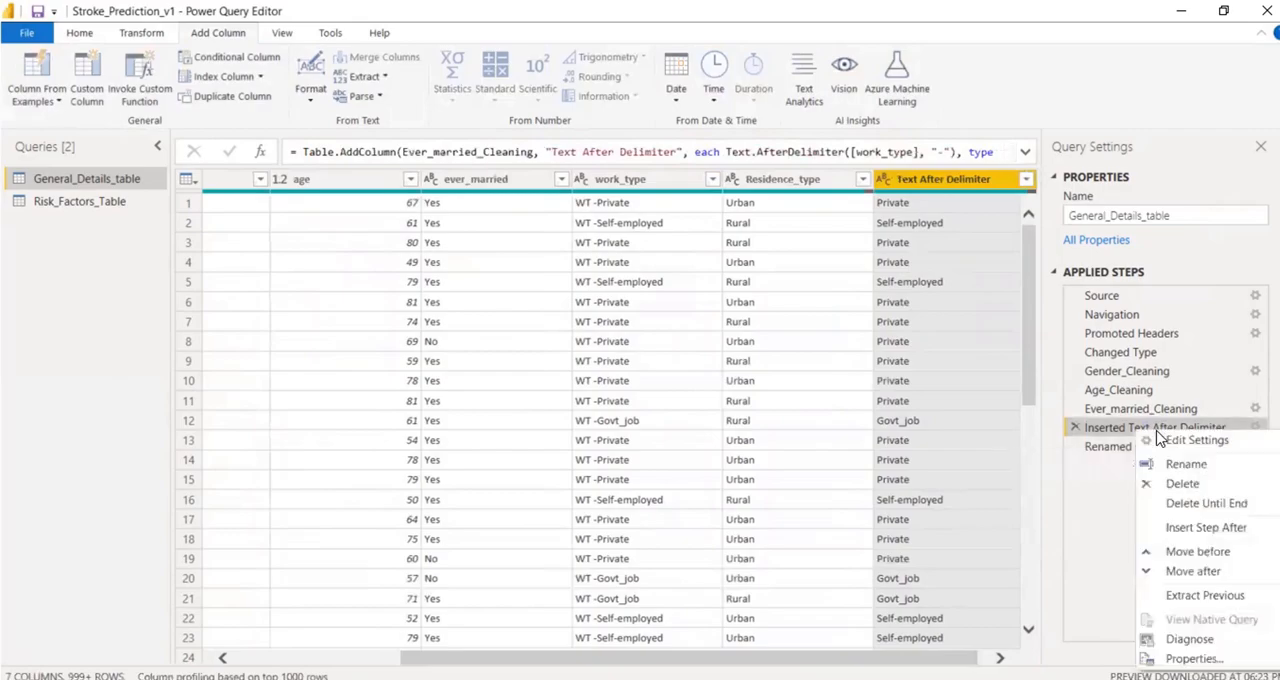
click(1185, 463)
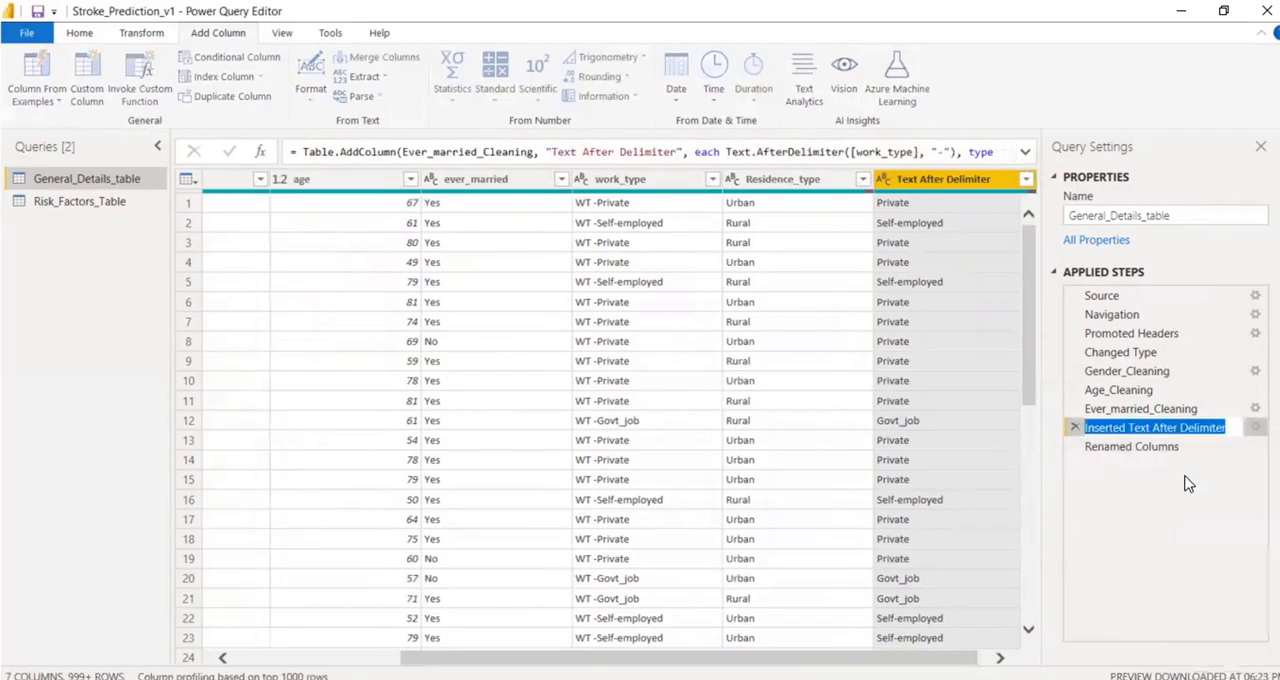
text(Work_type)
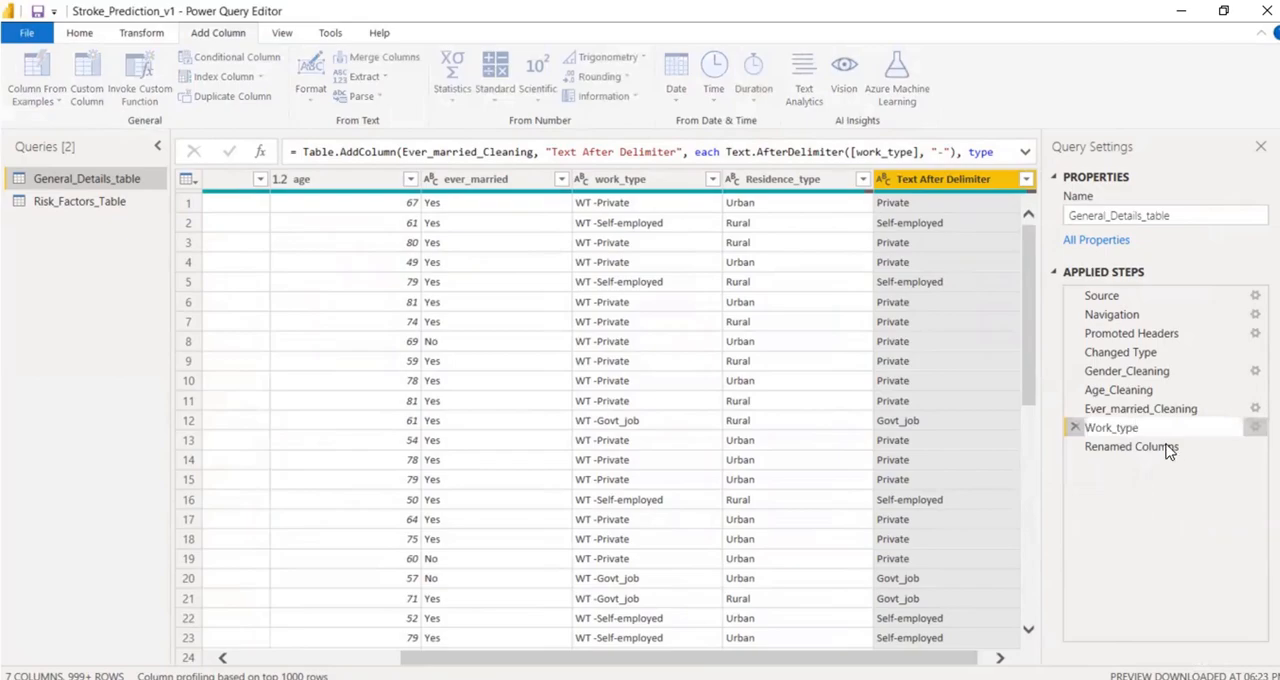
key(Return)
Rename the Renamed Columns applied step as Renamed Worktype new.
click(1158, 449)
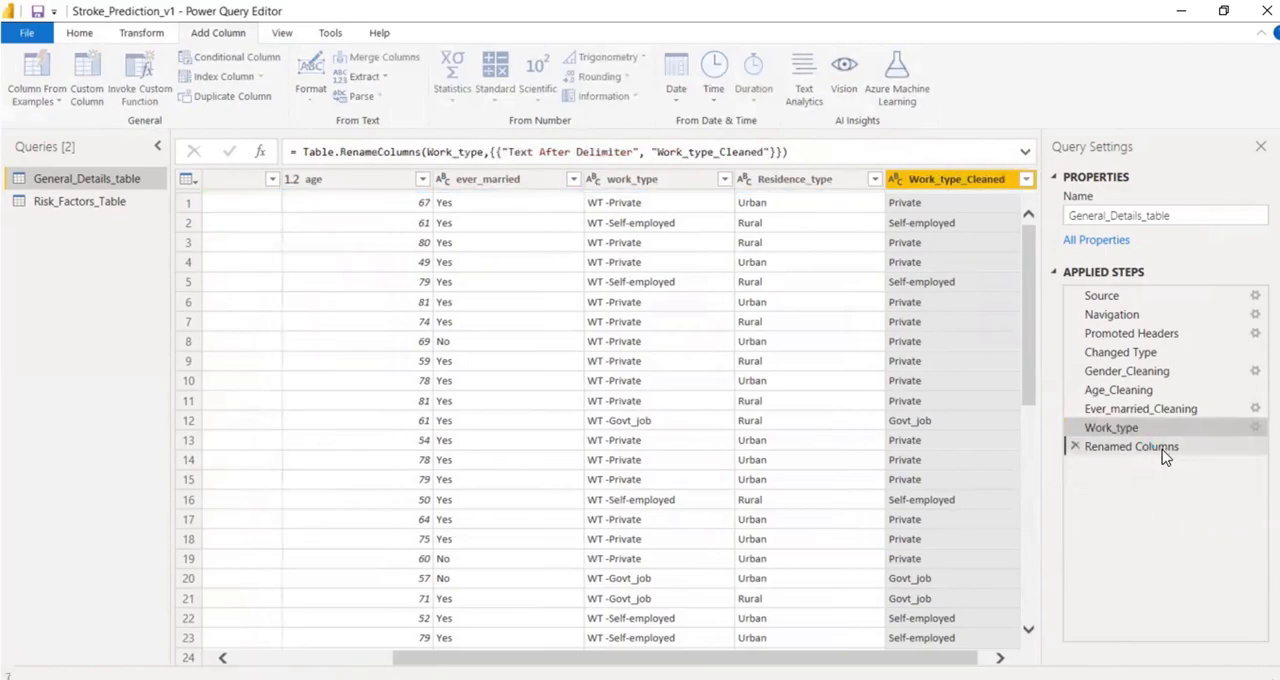
right_click(1140, 449)
click(1178, 479)
click(1152, 449)
double_click(1152, 449)
text(Workty)
text(e)
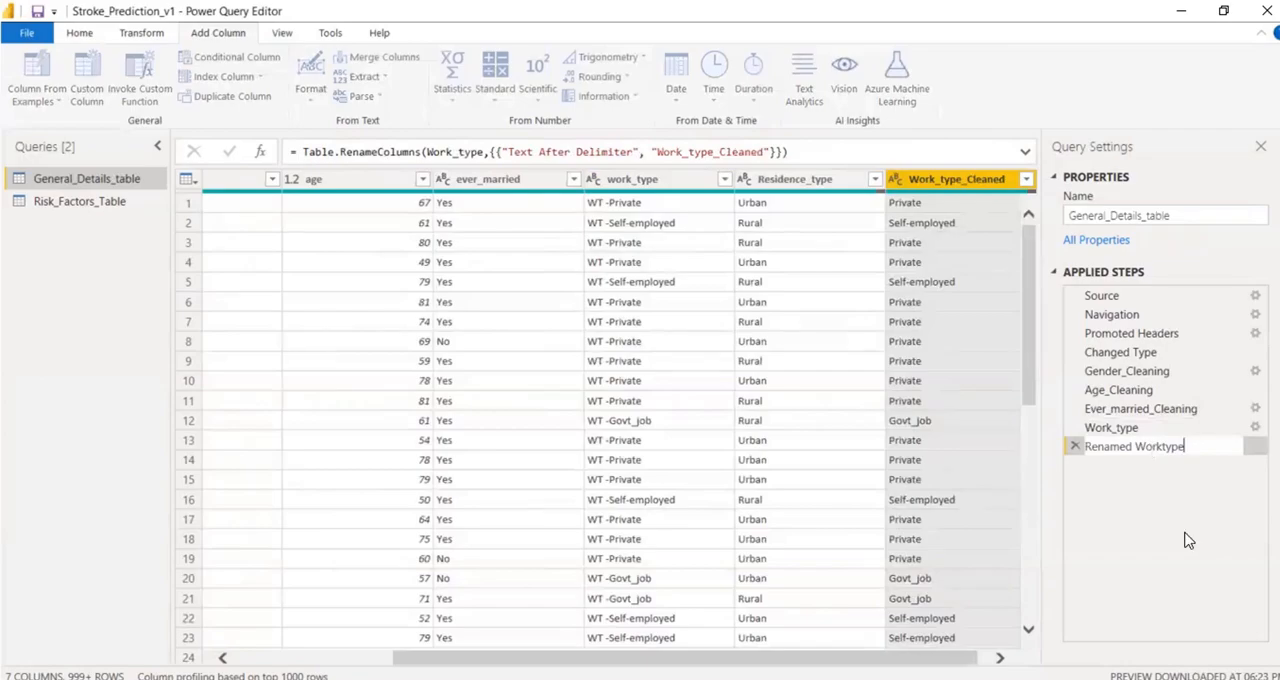
text( new)
key(Return)
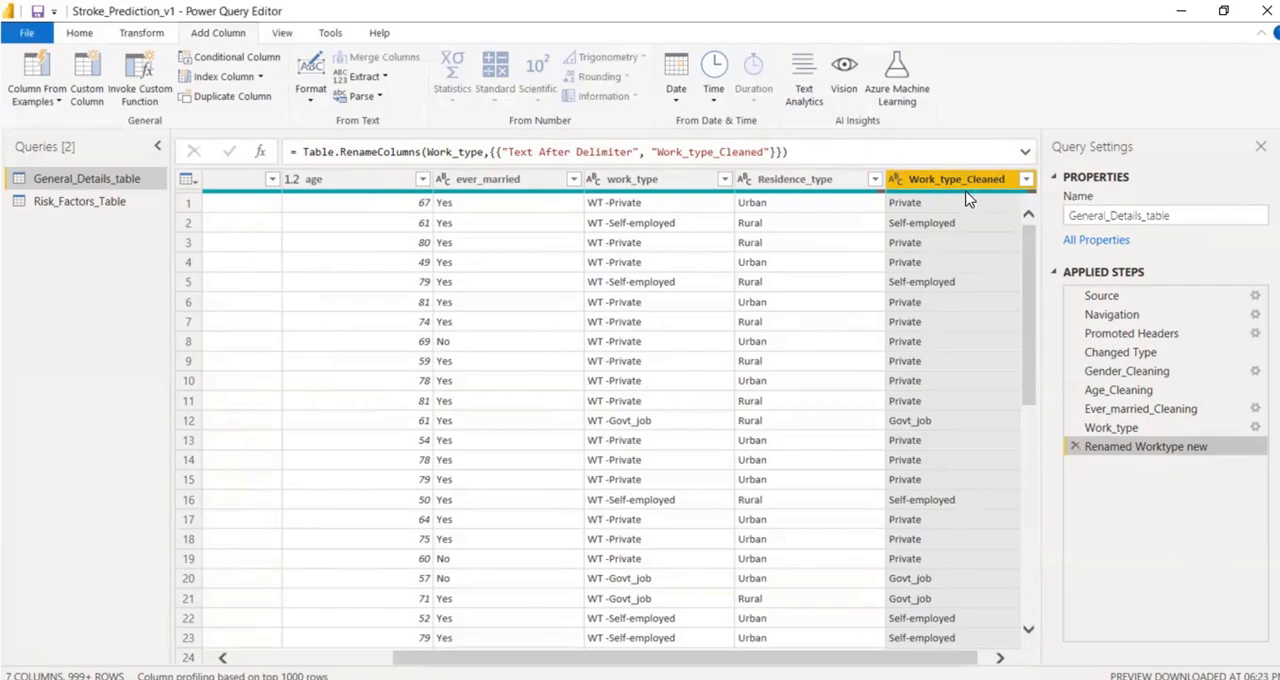
Replace null values in the Work_type_Cleaned column with NA.
mouse_move(967, 199)
right_click(980, 189)
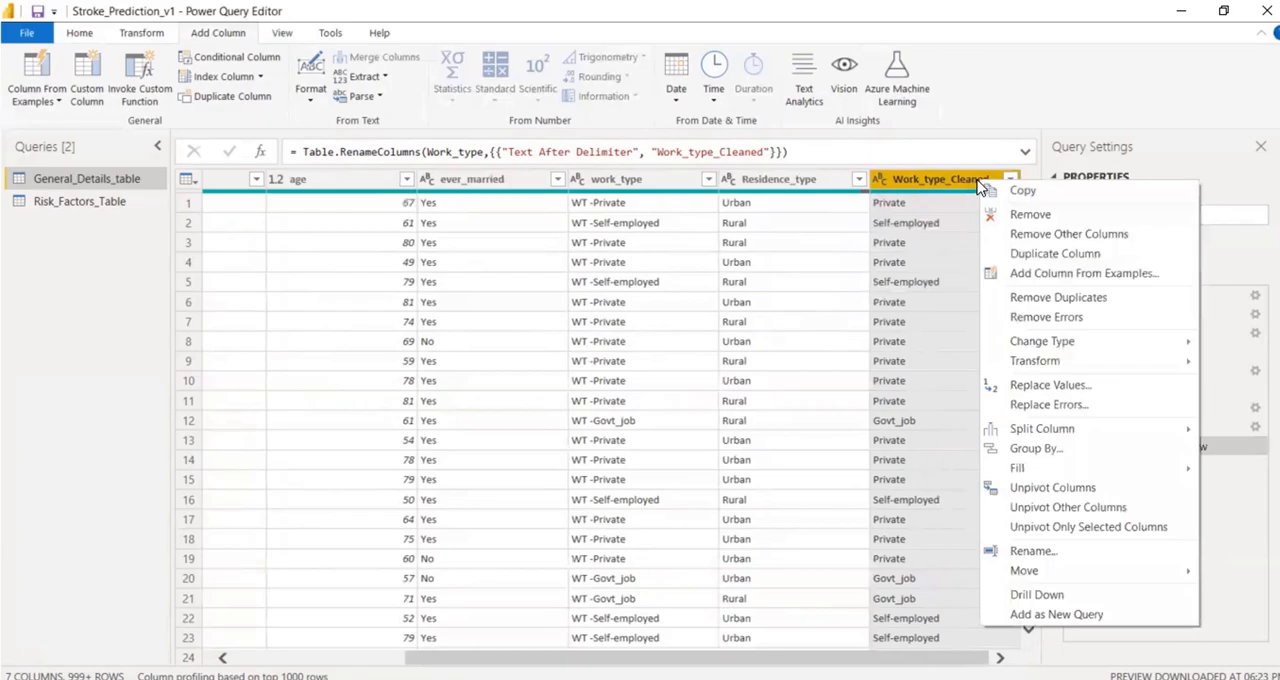
click(924, 178)
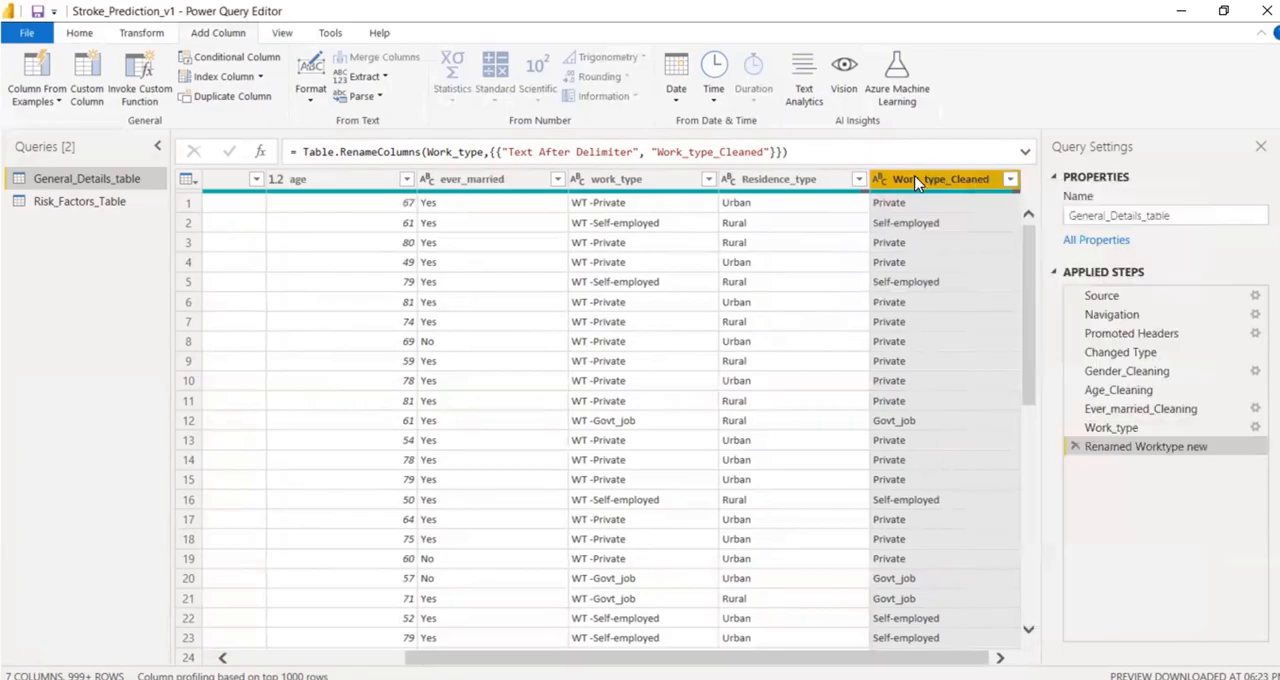
click(143, 35)
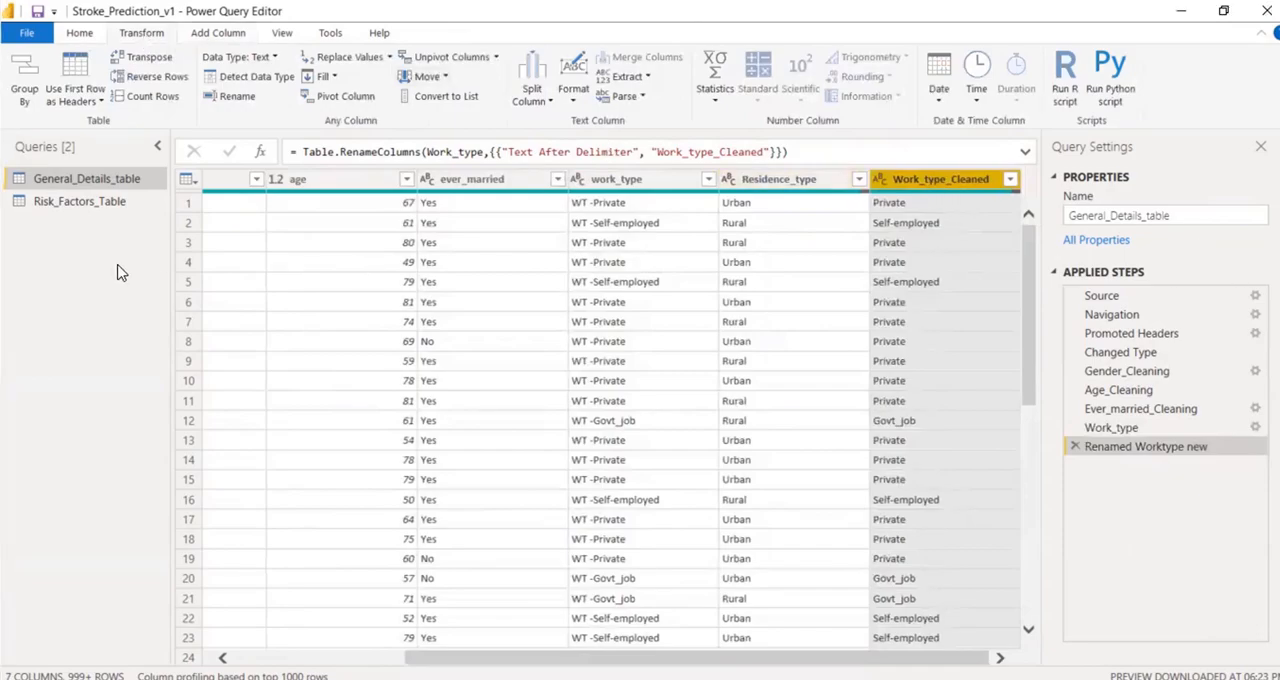
click(348, 60)
text(n)
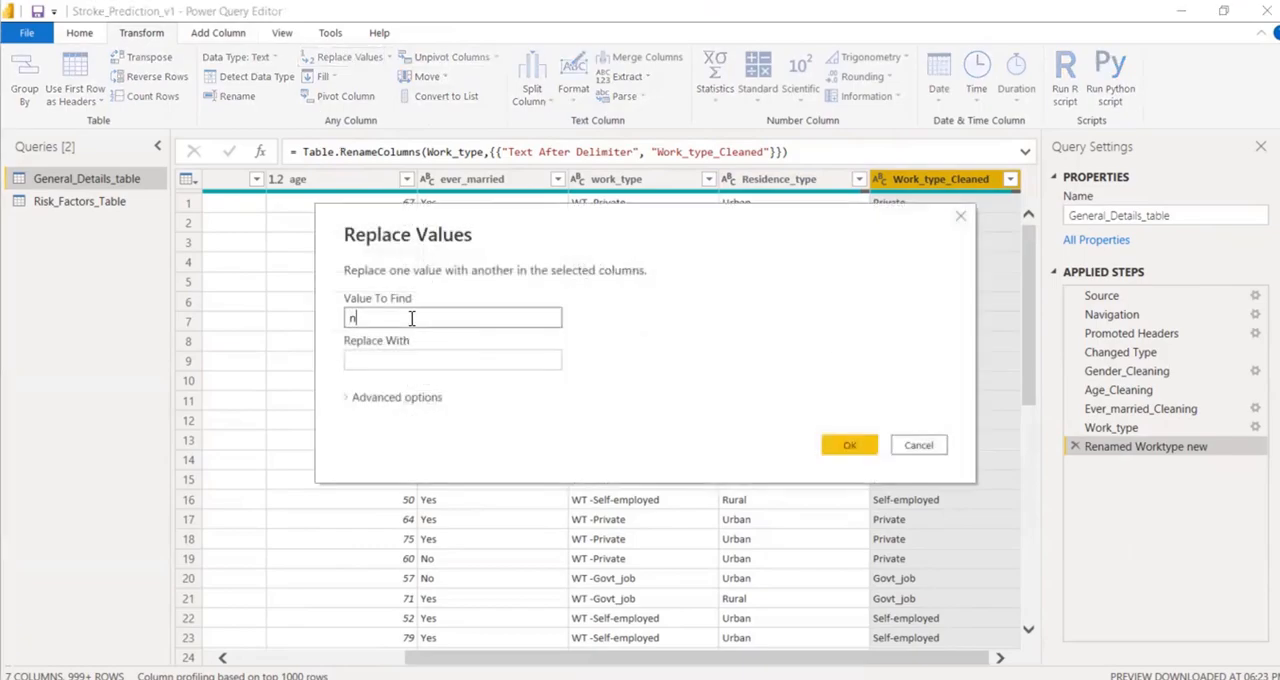
text(ull)
click(396, 359)
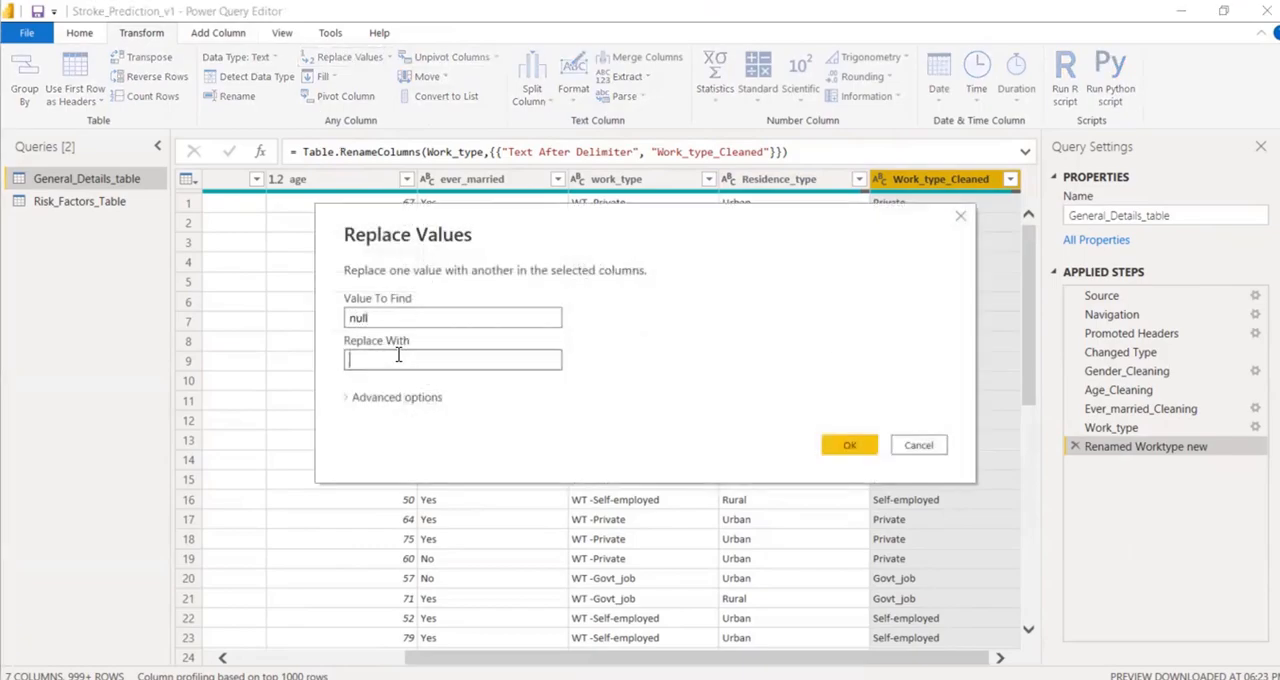
text(NA)
click(849, 446)
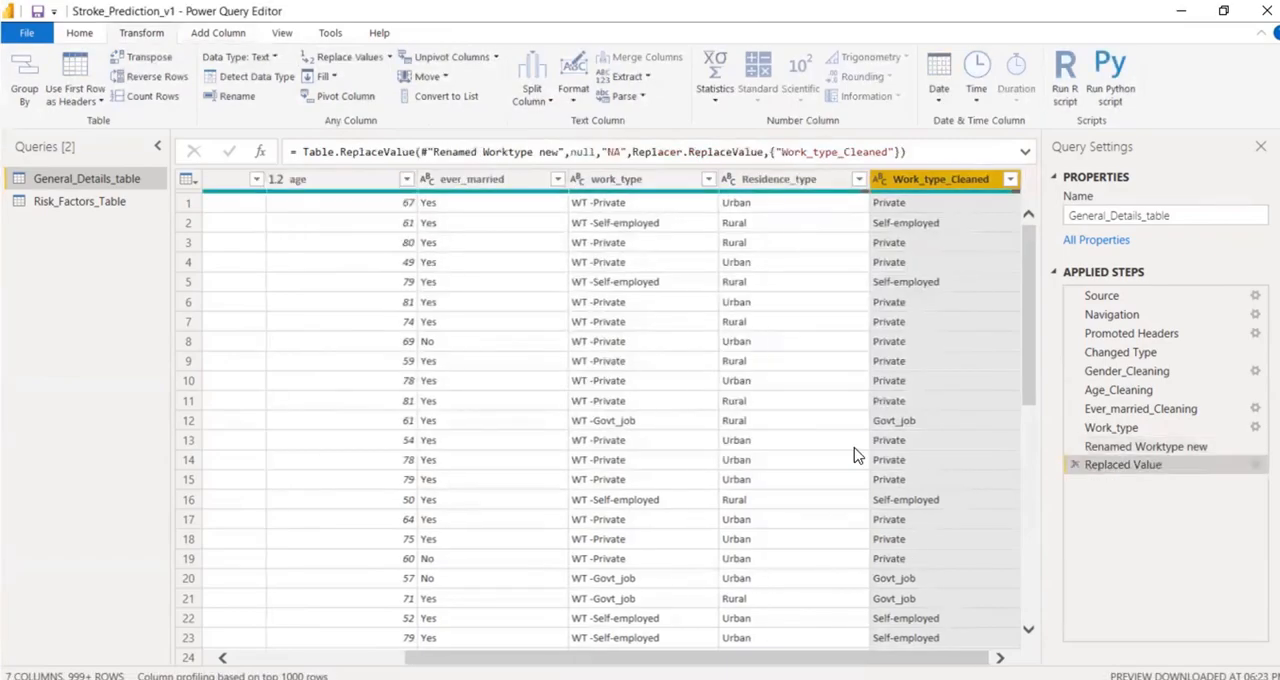
Rename the Replaced Value applied step for the work type column as Work_type_Cleaning.
right_click(1118, 470)
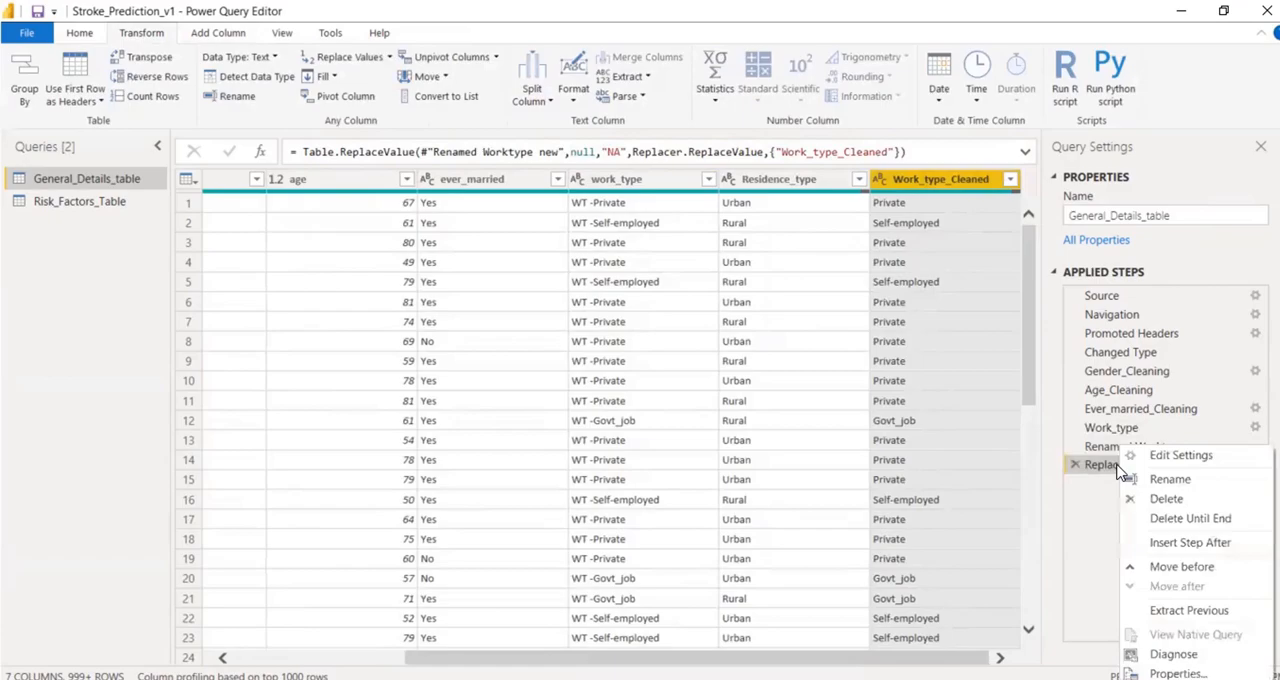
click(1157, 553)
text(W)
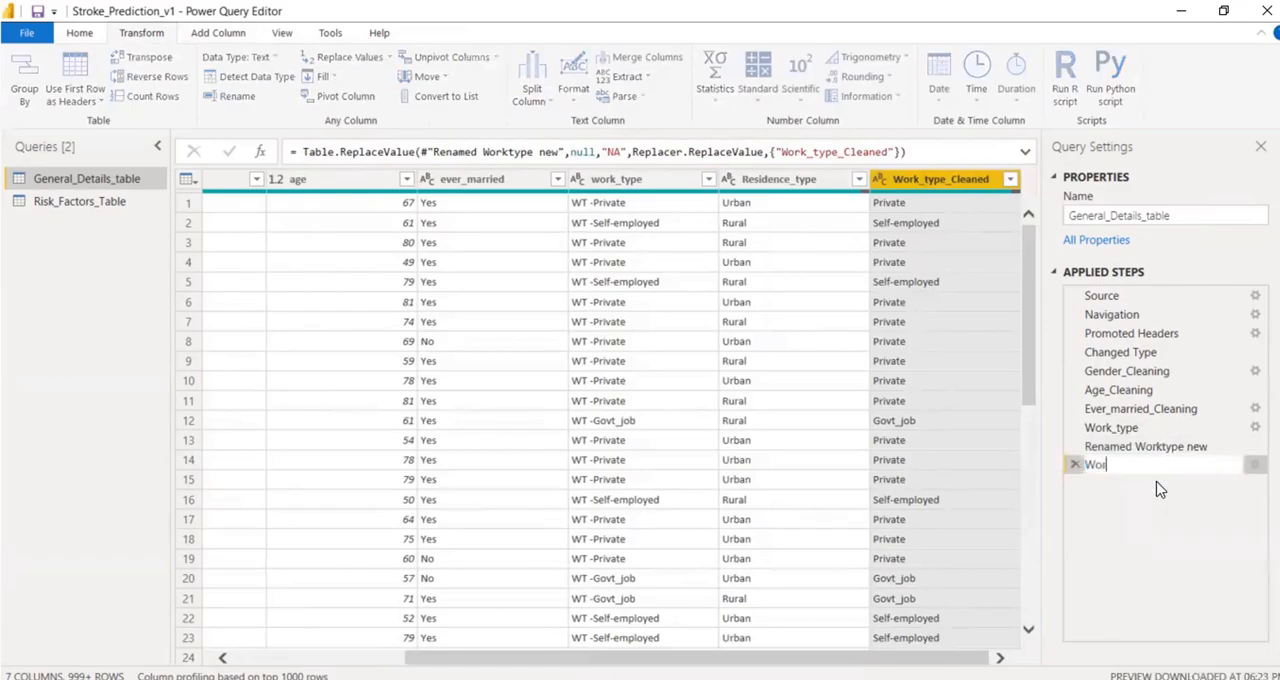
text(ork_type_Cleaning)
key(Return)
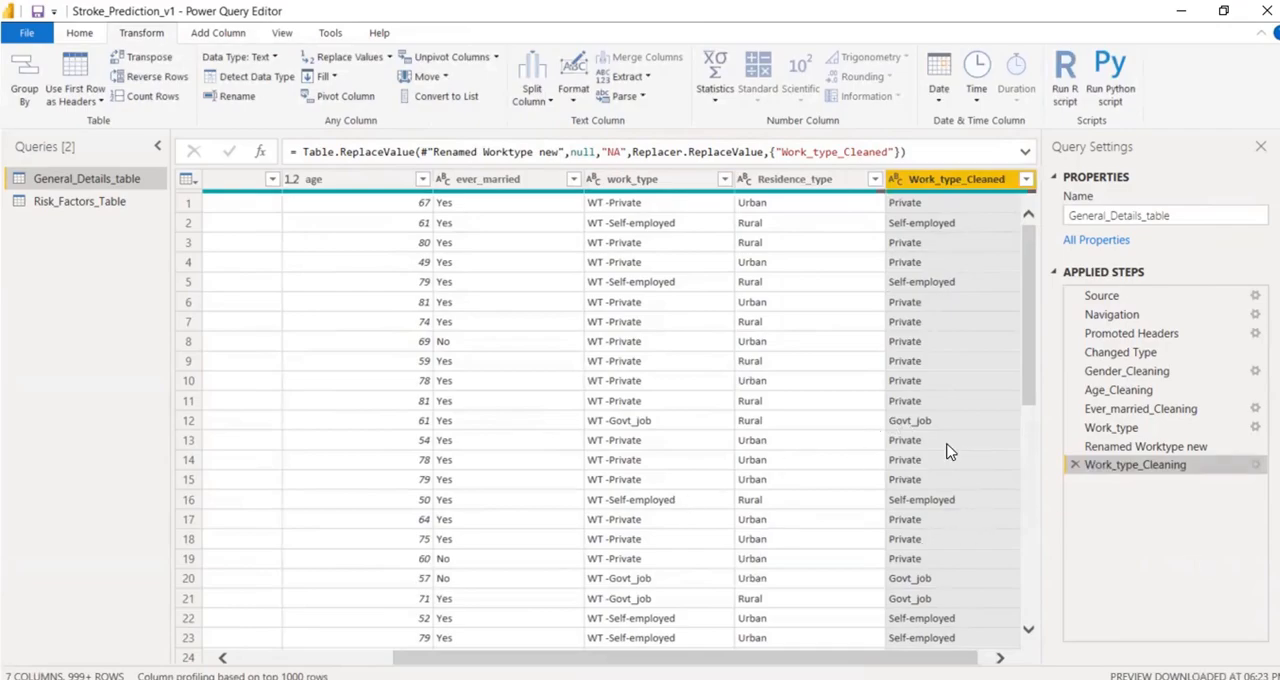
Review the Risk_Factors_Table query and compare General_Details_table at its Changed Type and Work_type_Cleaning steps.
click(54, 206)
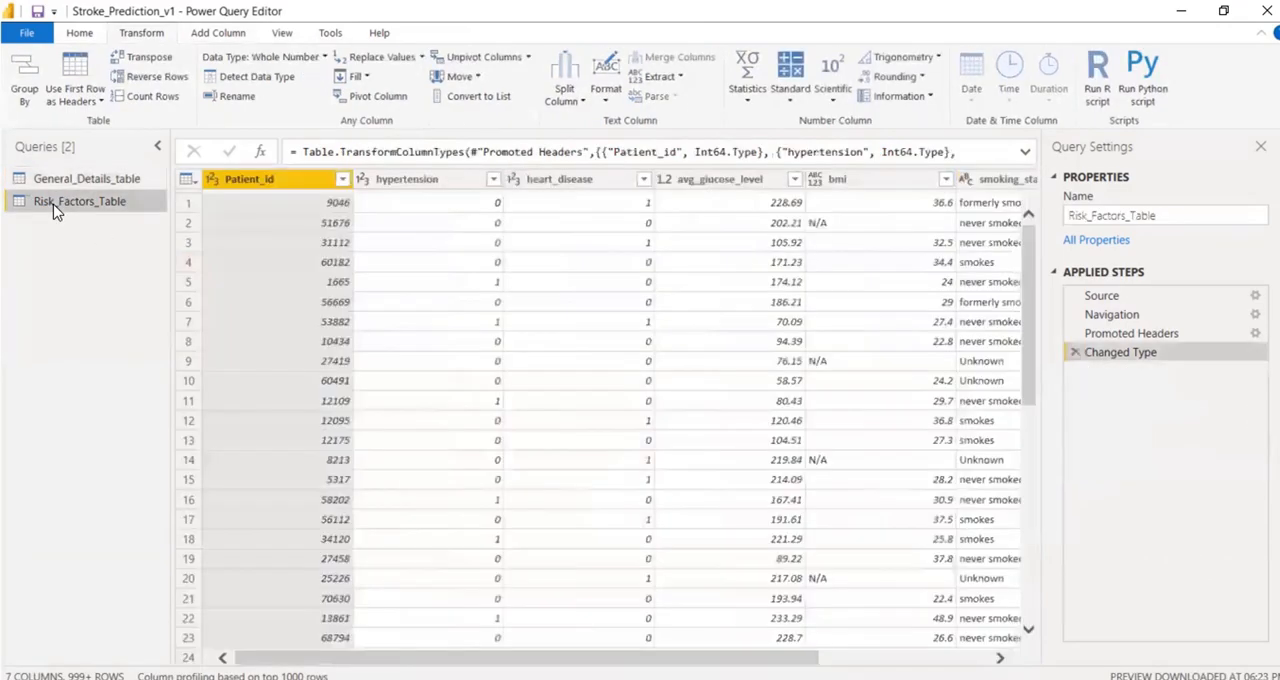
click(64, 184)
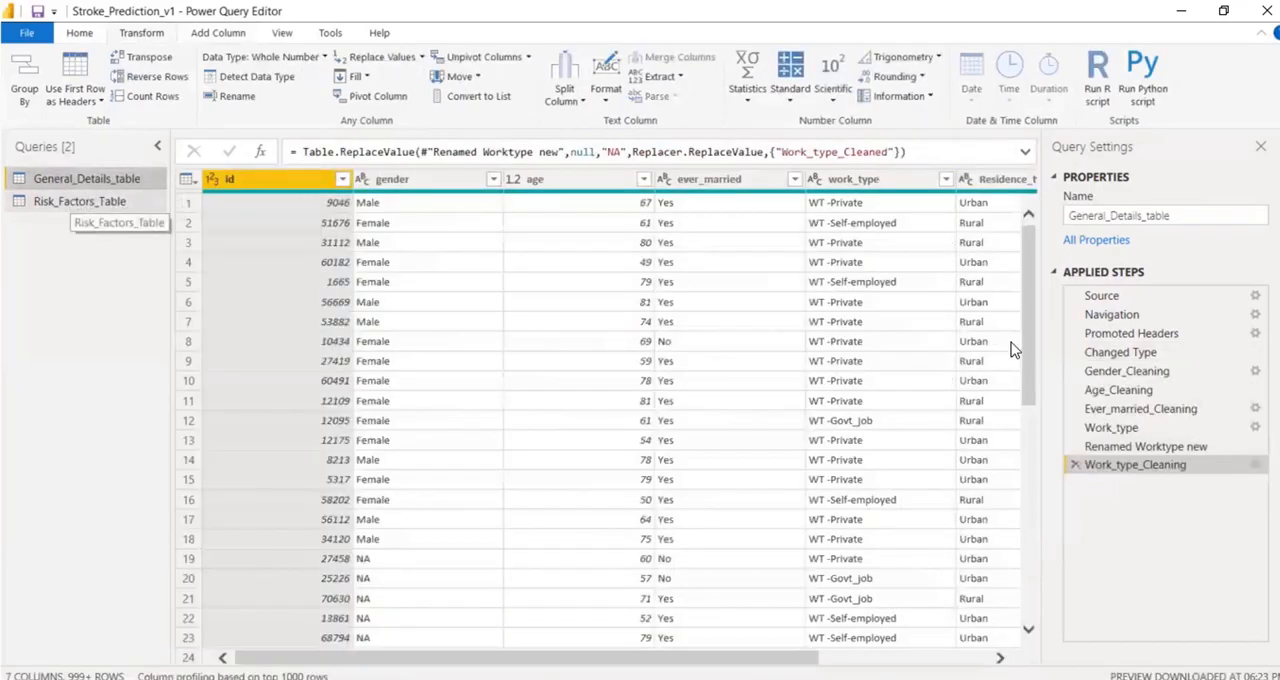
click(1122, 355)
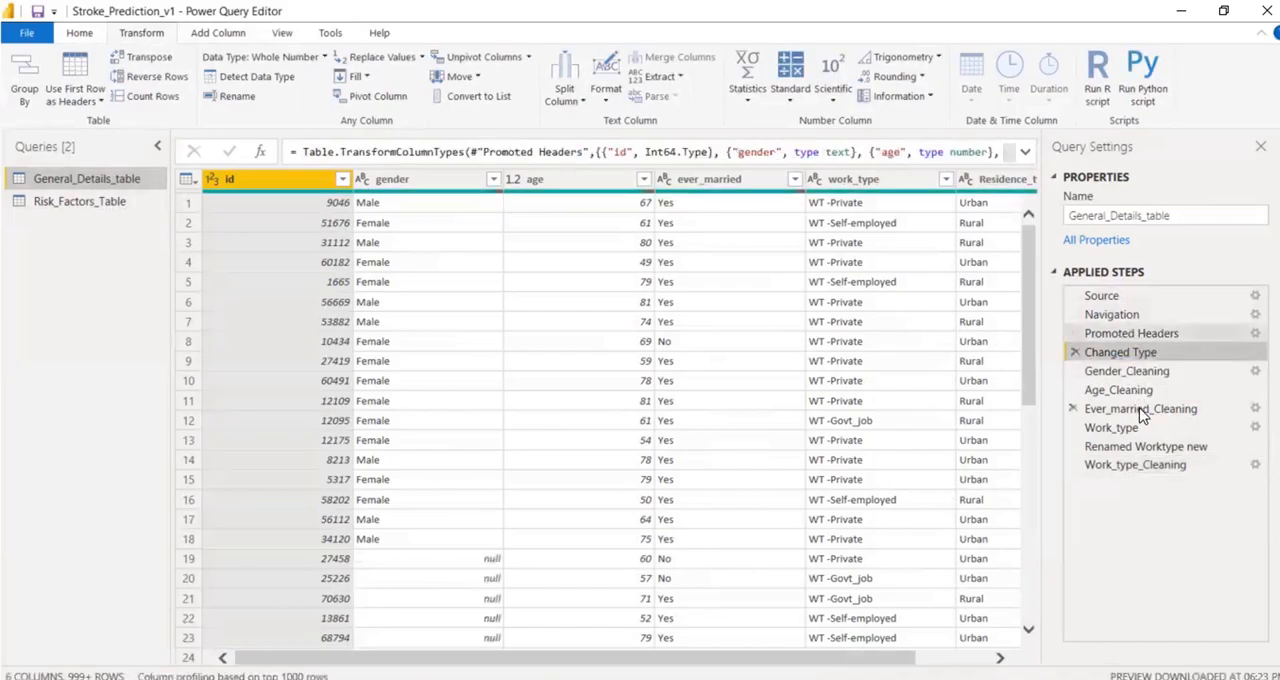
click(1147, 466)
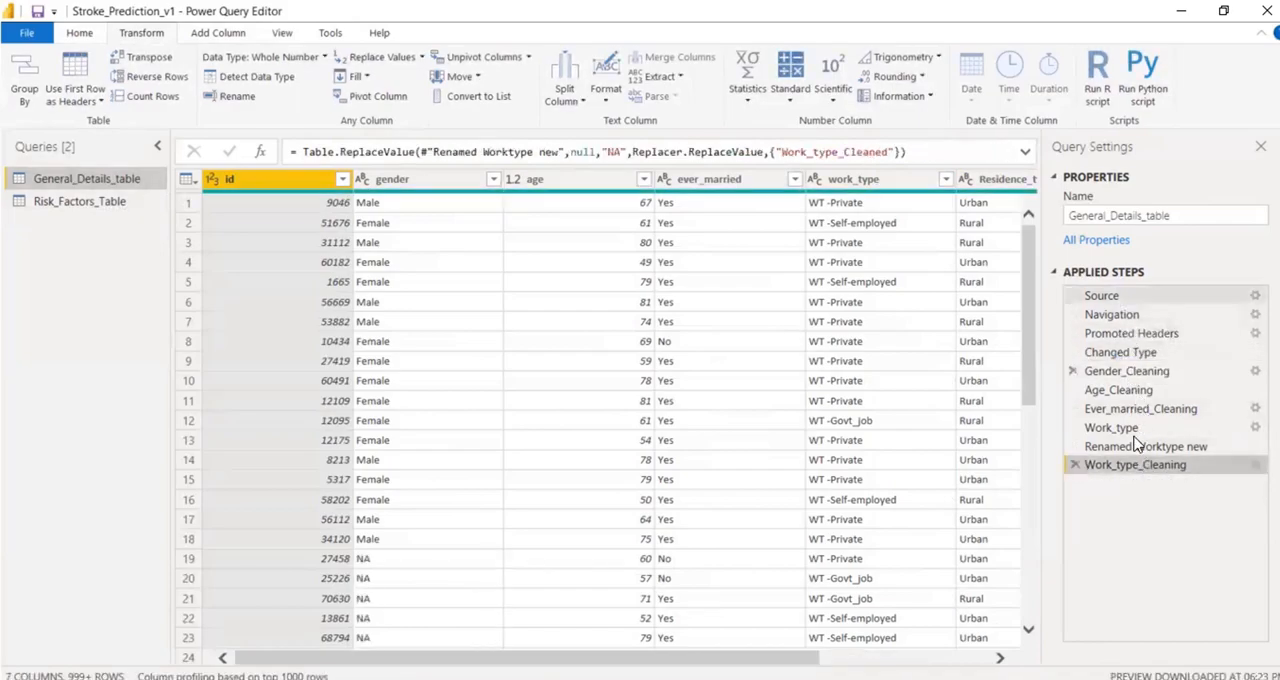
click(52, 205)
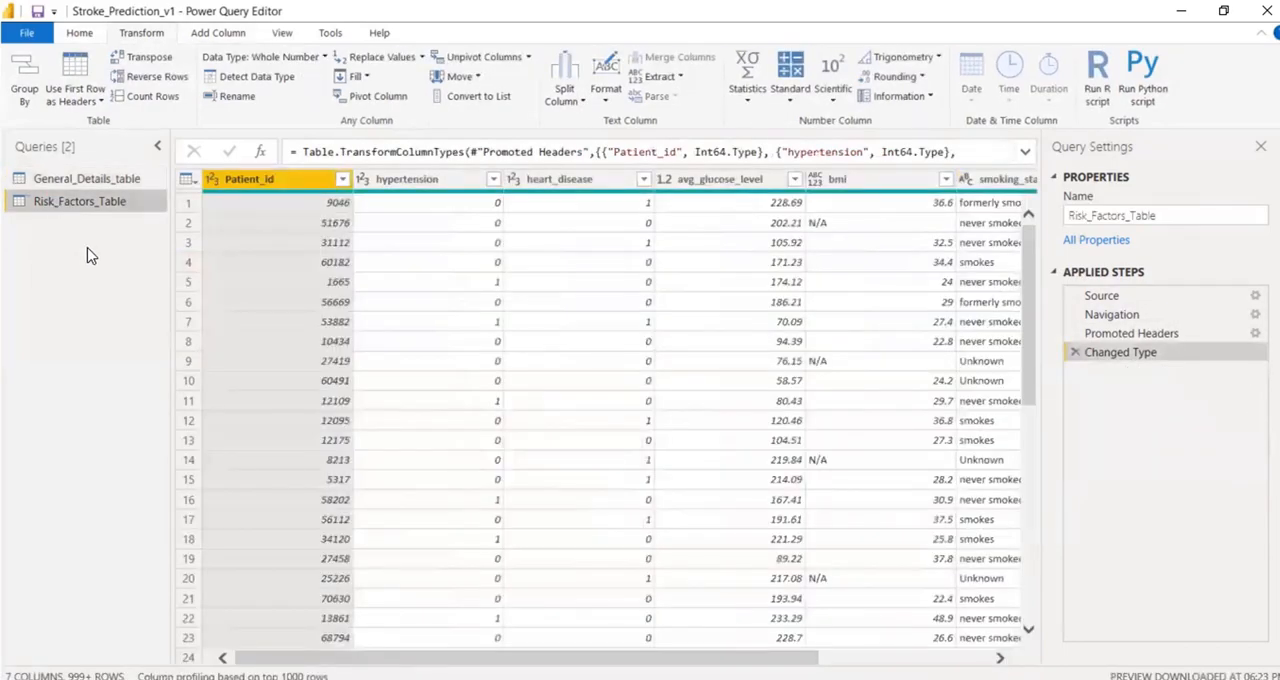
click(75, 180)
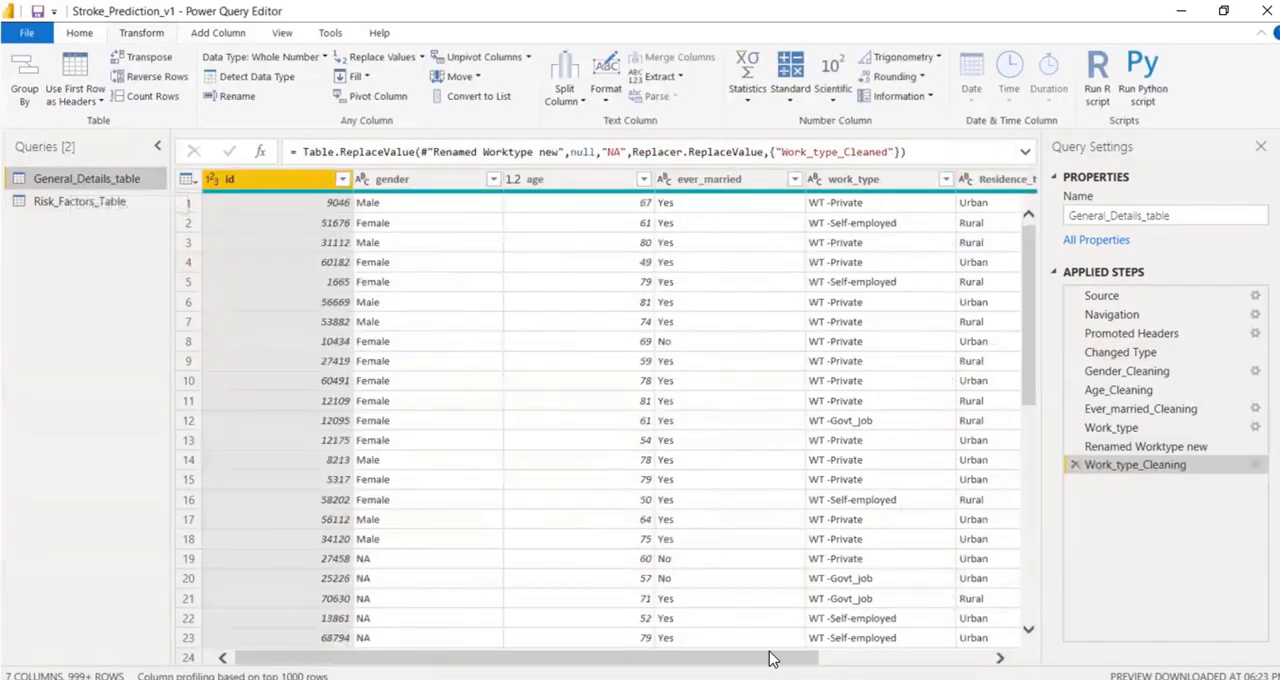
Replace null values in the Residence_type column of General_Details_table with NA.
drag(771, 657, 1000, 657)
click(819, 186)
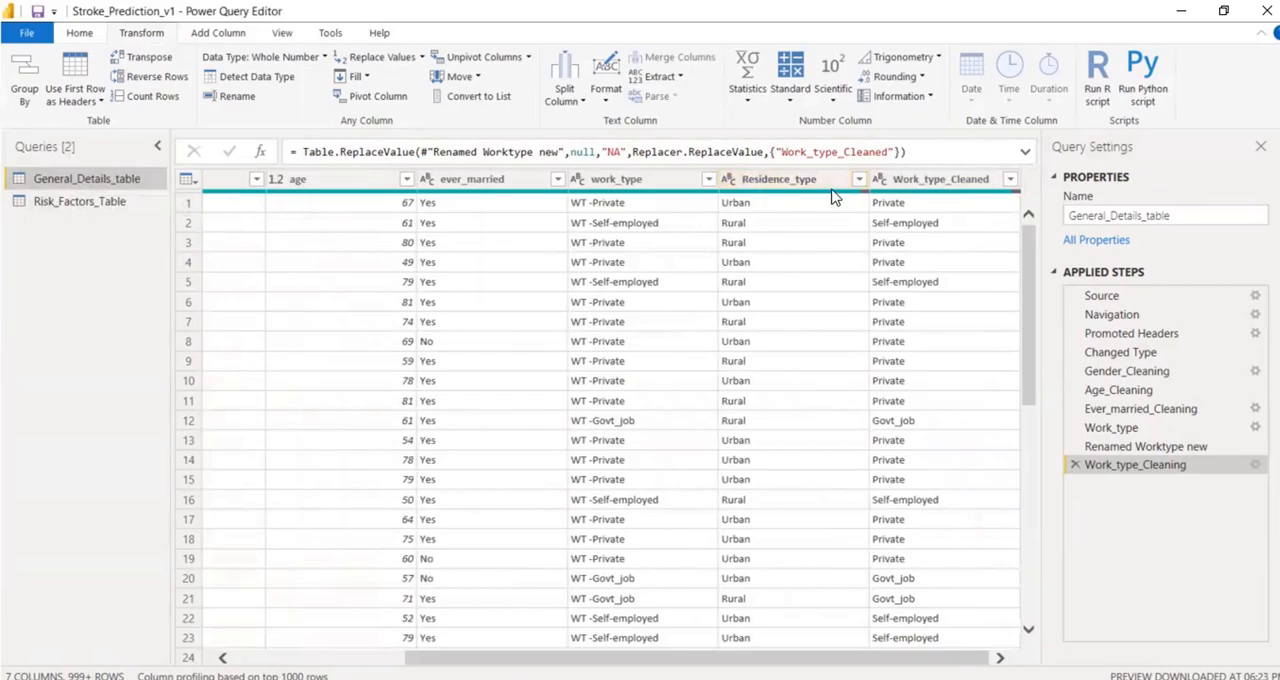
mouse_move(826, 199)
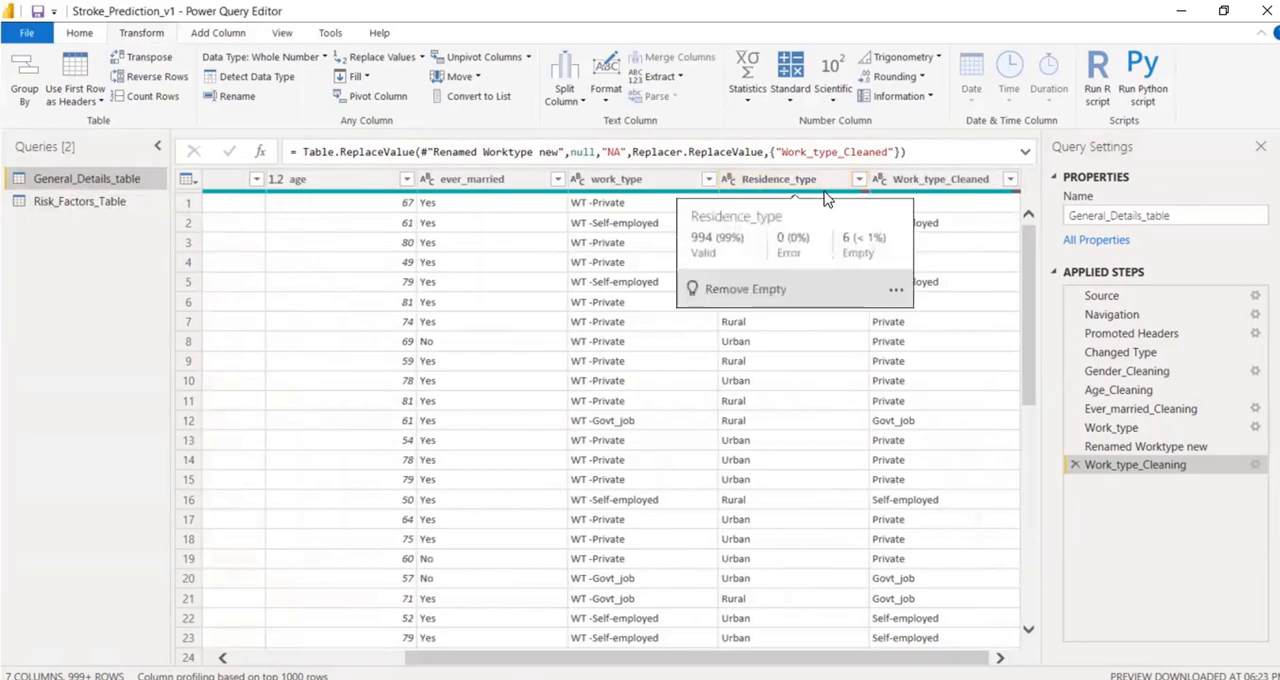
click(801, 177)
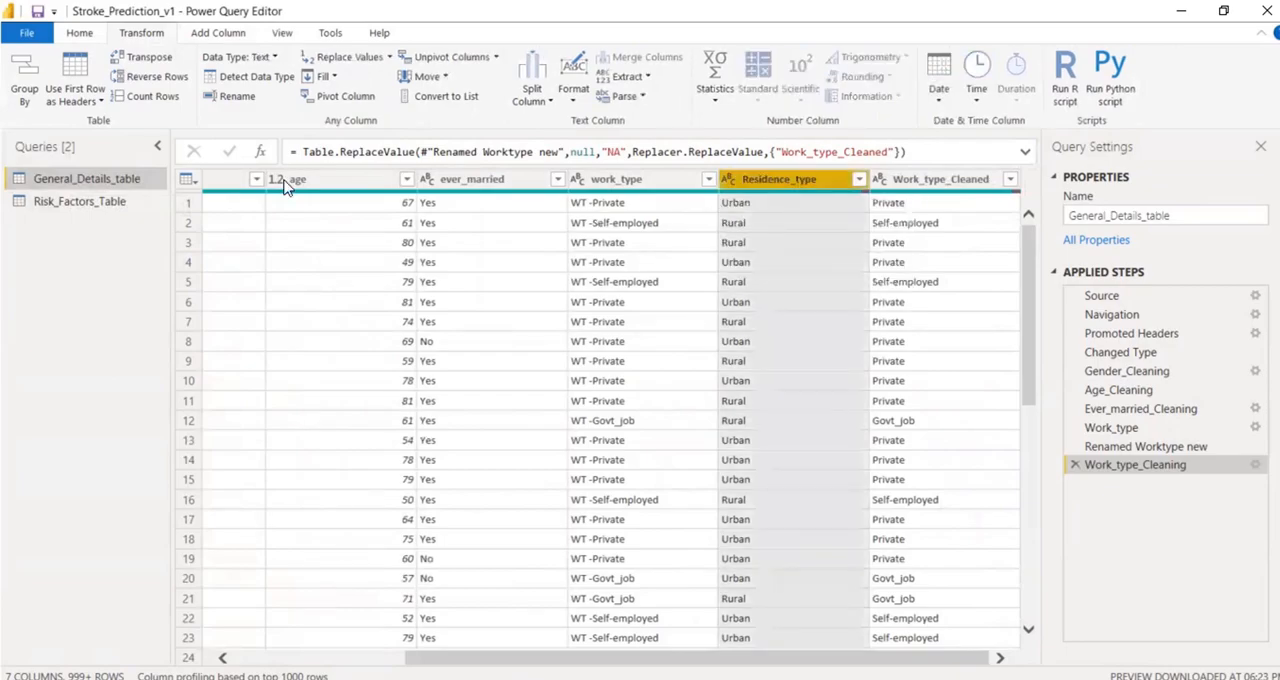
click(355, 57)
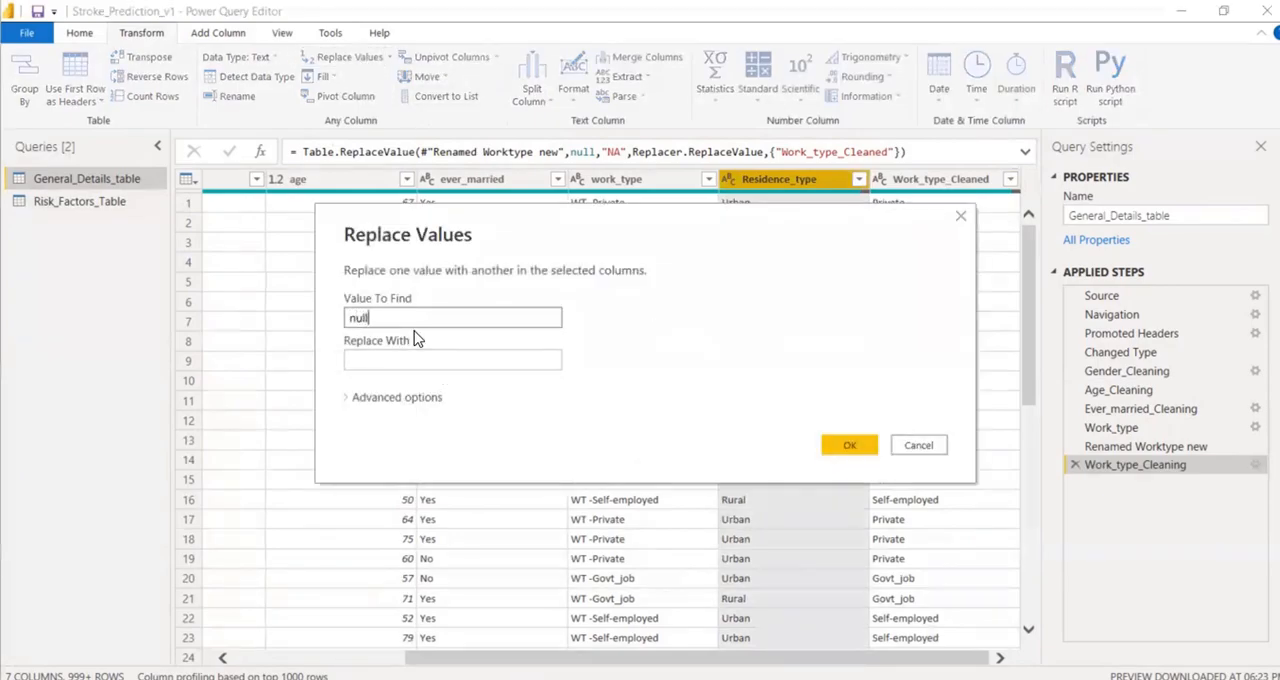
click(392, 359)
text(N/A)
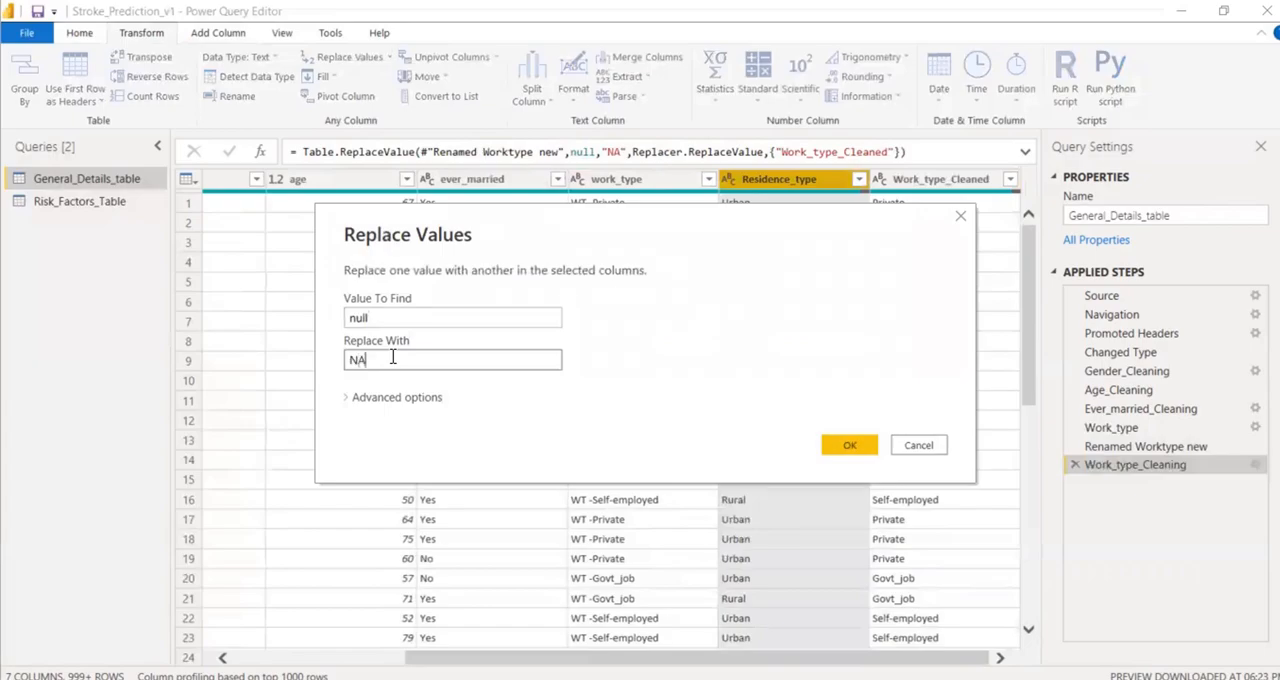
click(850, 445)
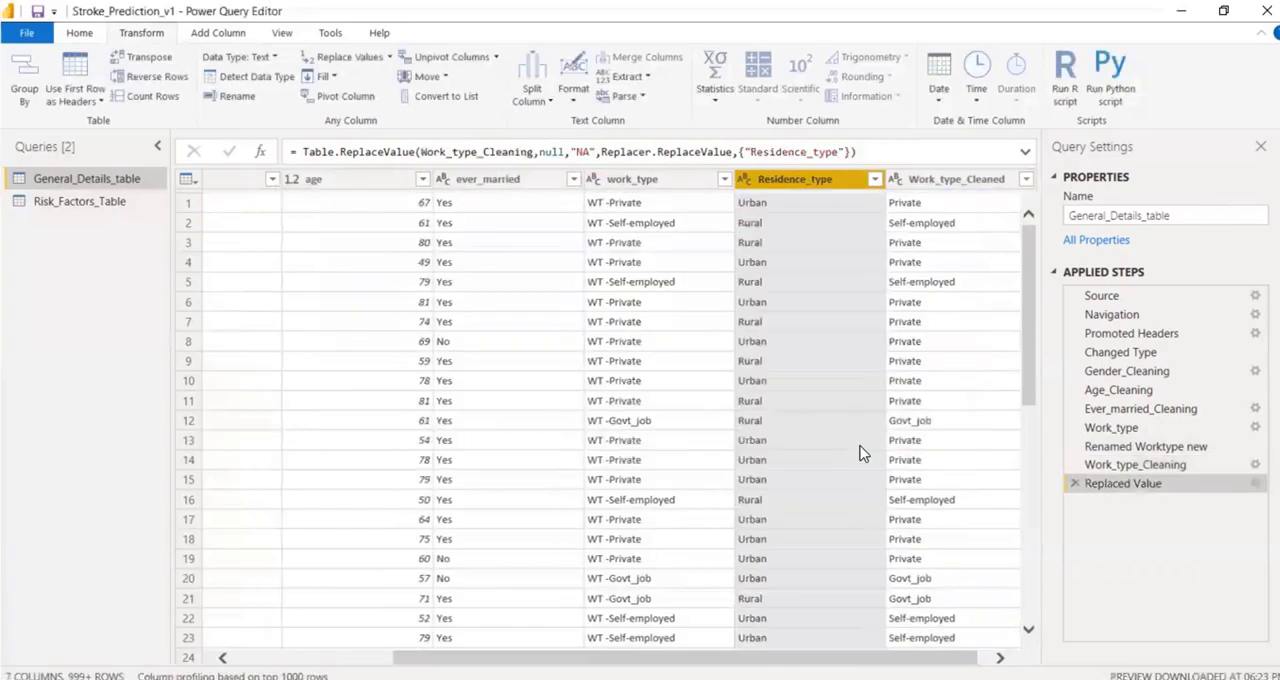
Rename the Replaced Value applied step for the residence column as Residence_type_Cleaning.
right_click(1135, 484)
click(1160, 478)
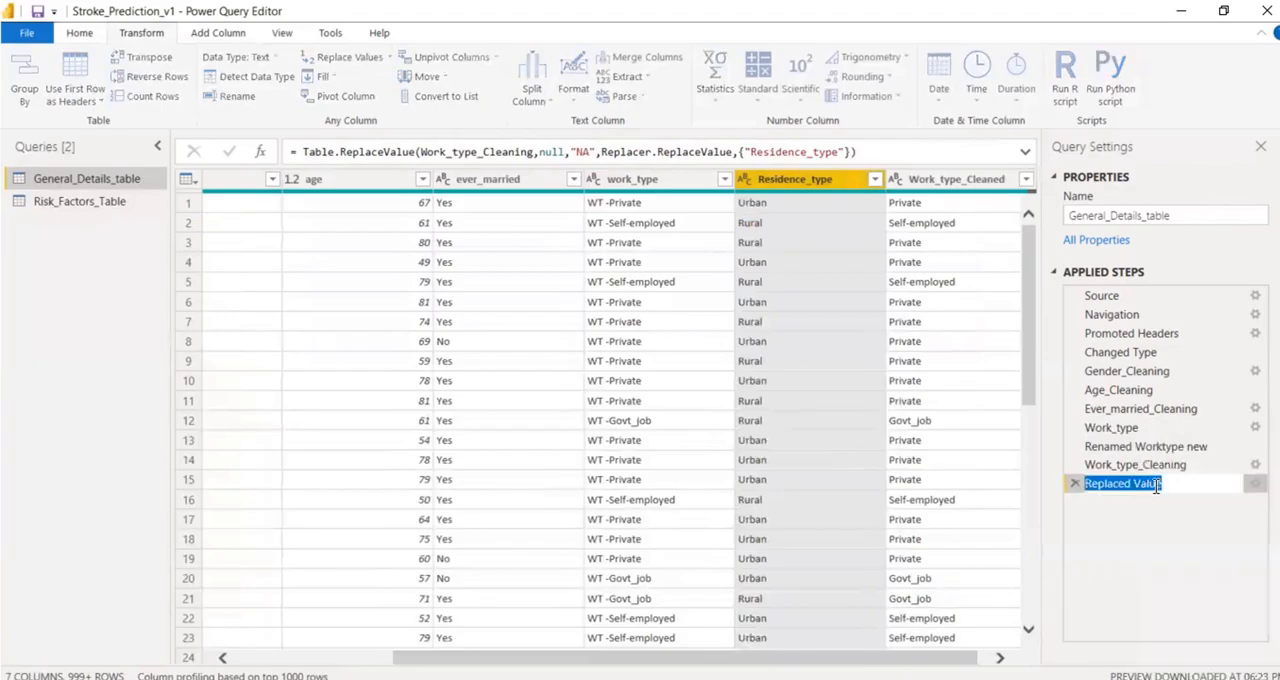
text(Residence_typ)
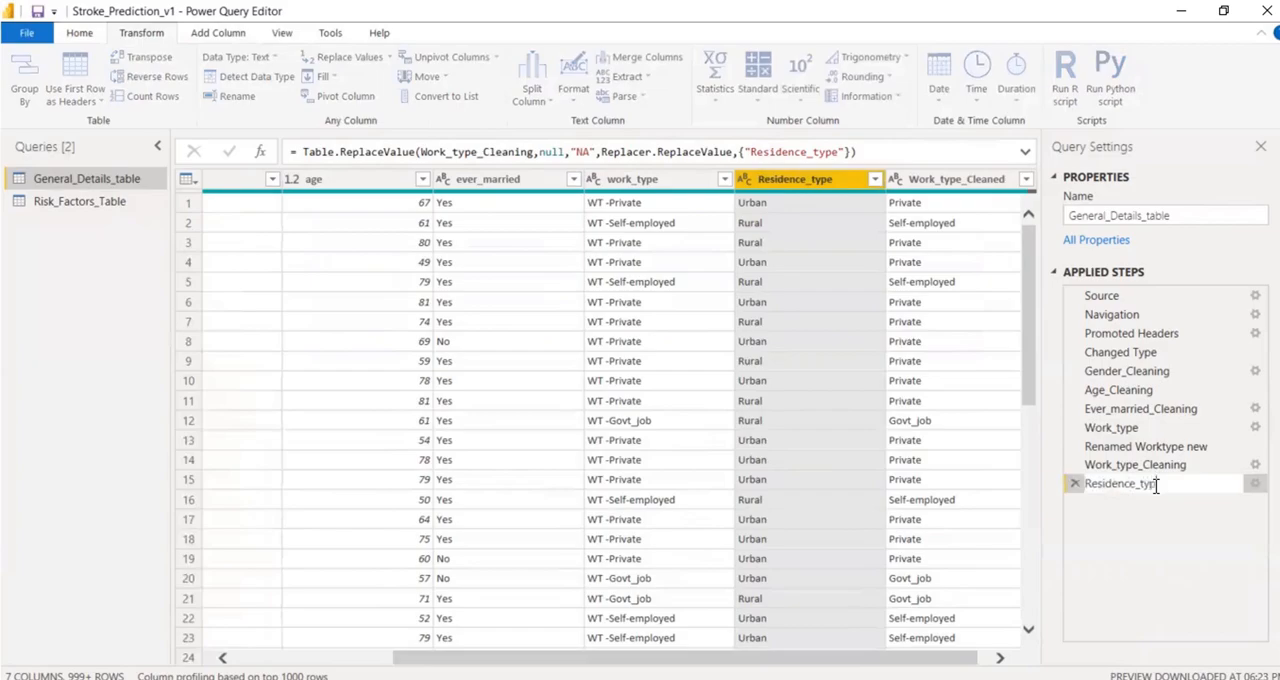
text(e_Cleaning)
click(1175, 556)
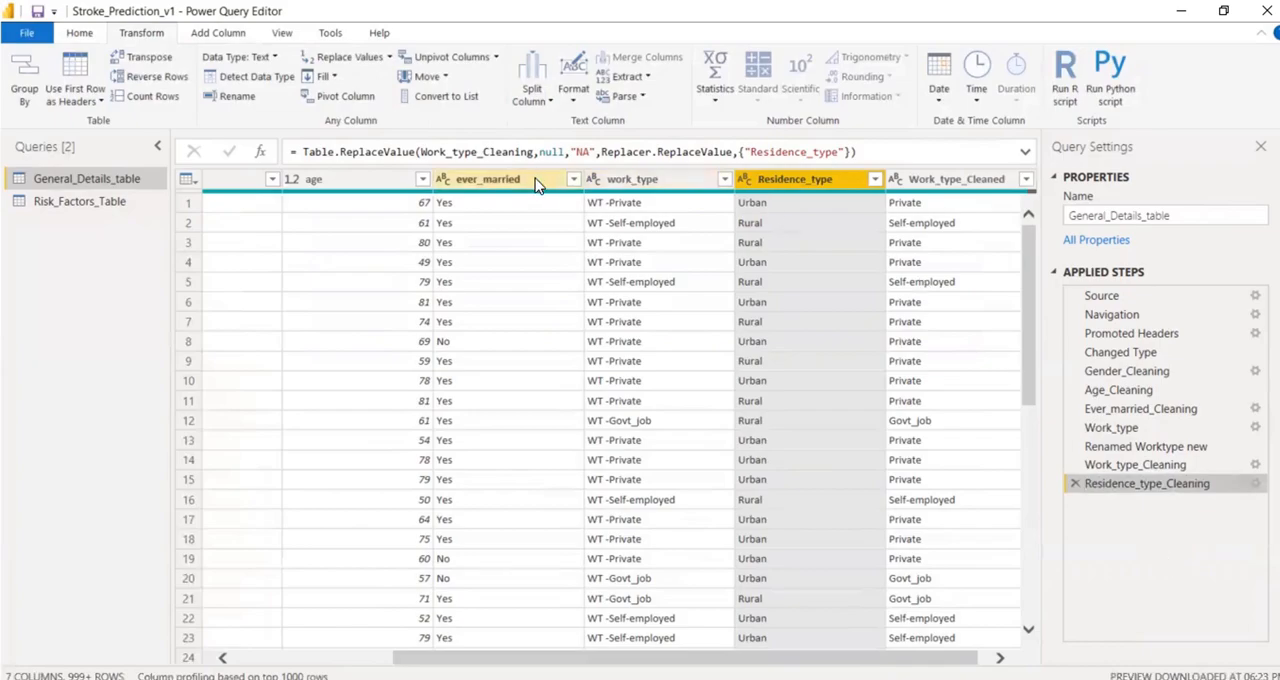
Remove the original work_type column from General_Details_table, keeping the Work_type_Cleaned column.
click(47, 204)
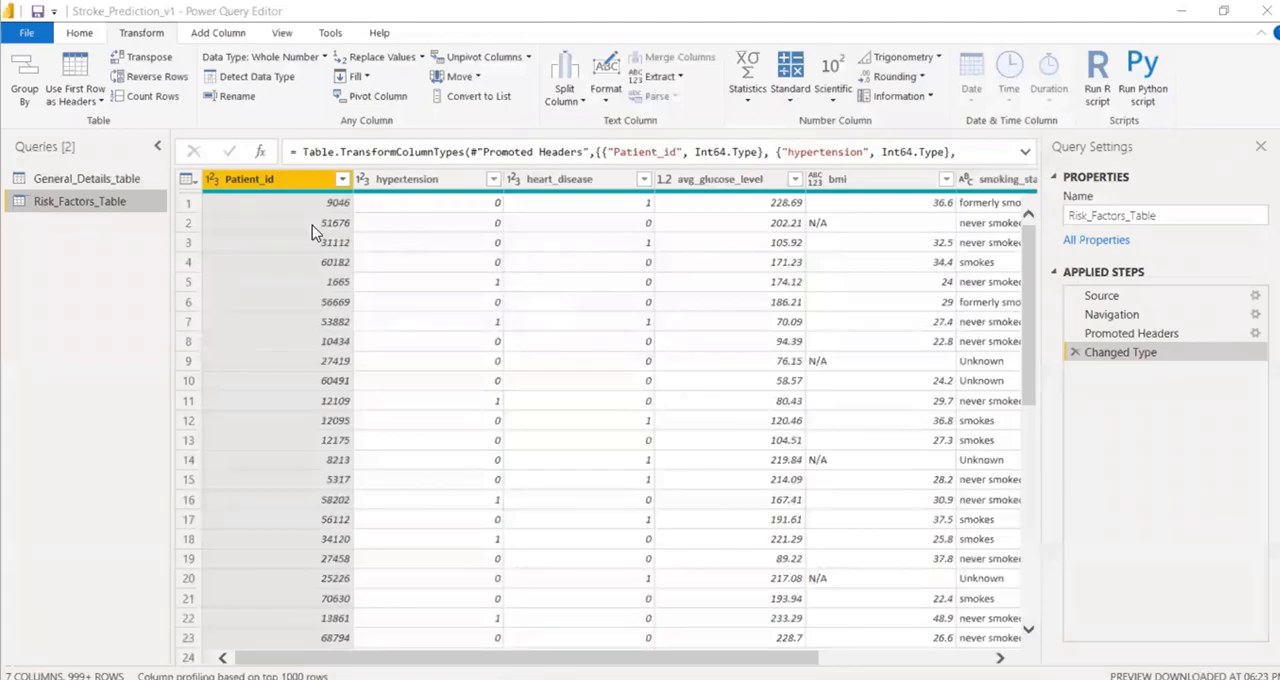
click(85, 182)
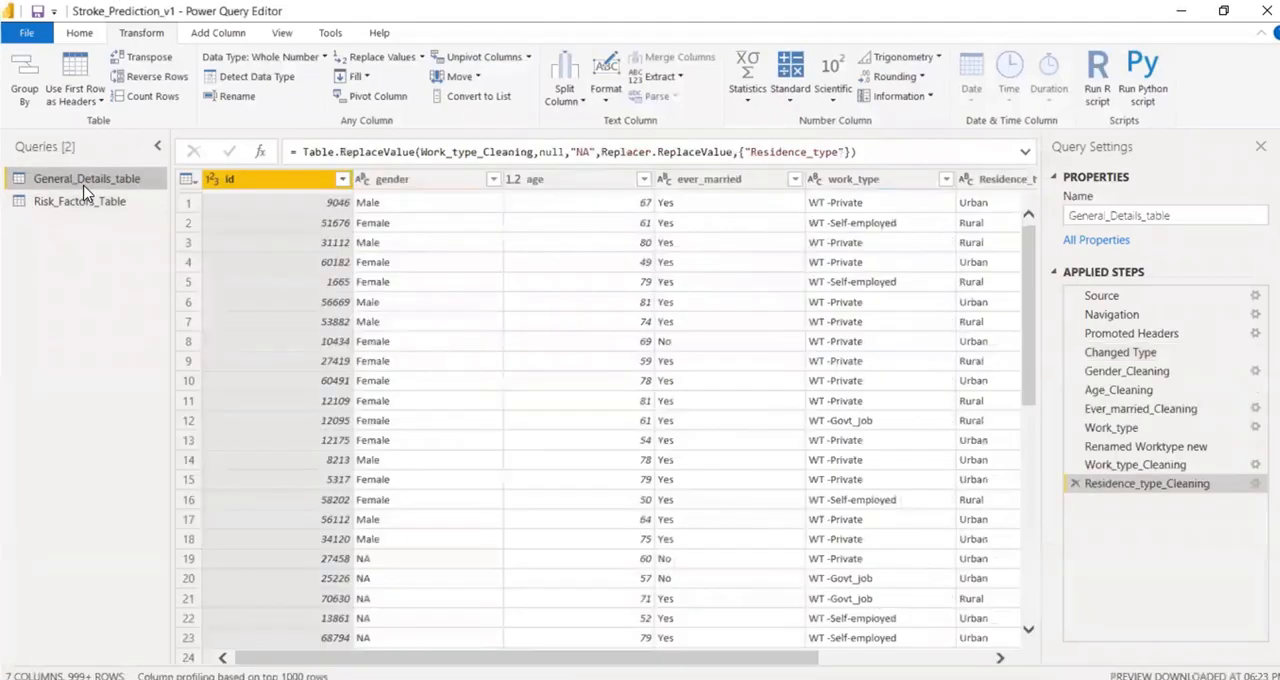
drag(529, 662, 948, 676)
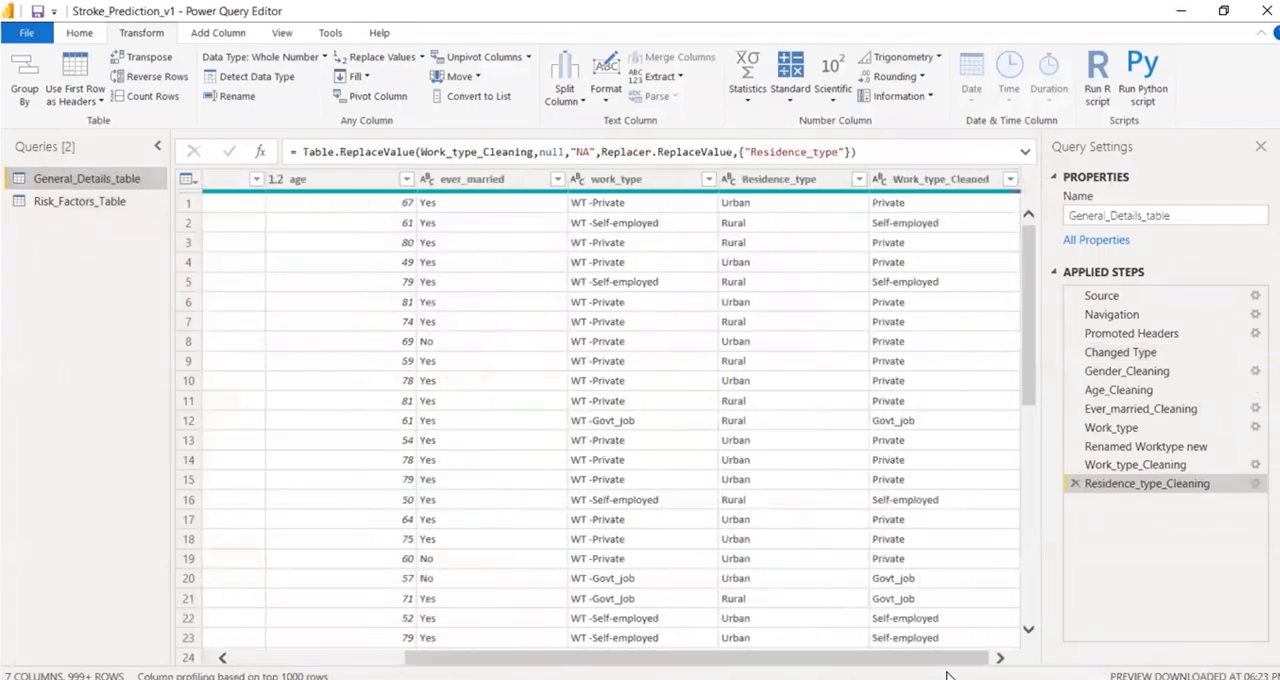
click(909, 178)
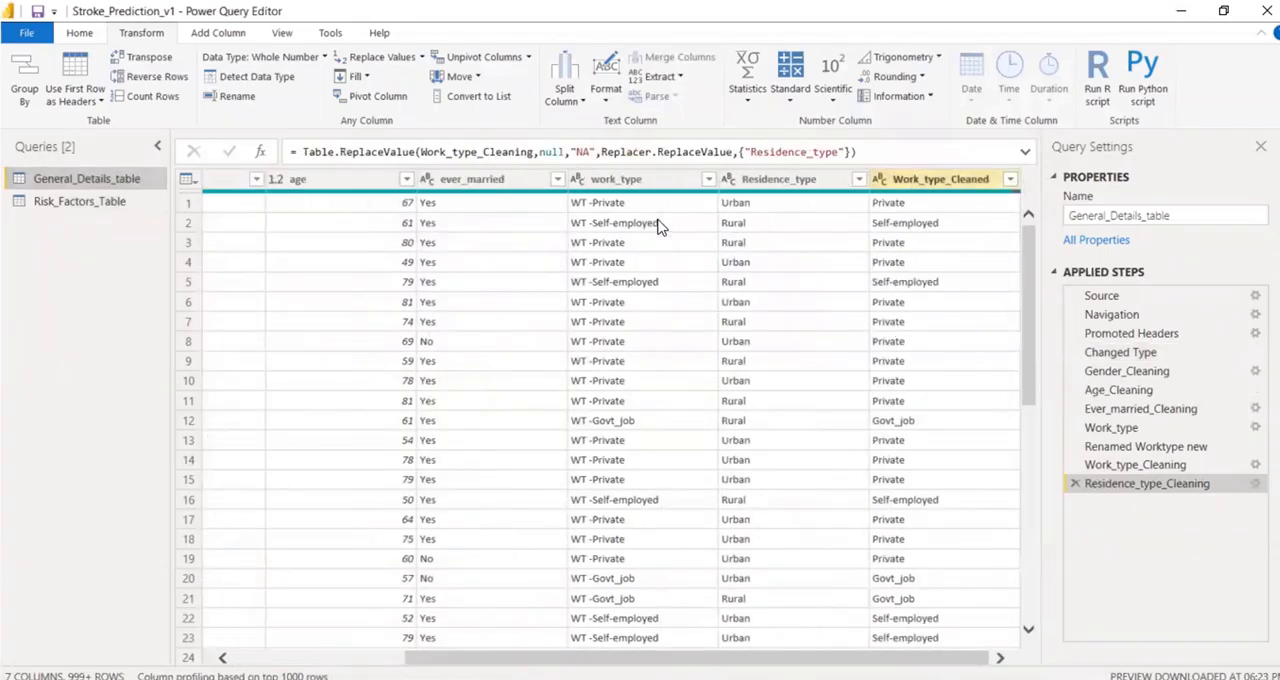
click(617, 184)
right_click(617, 187)
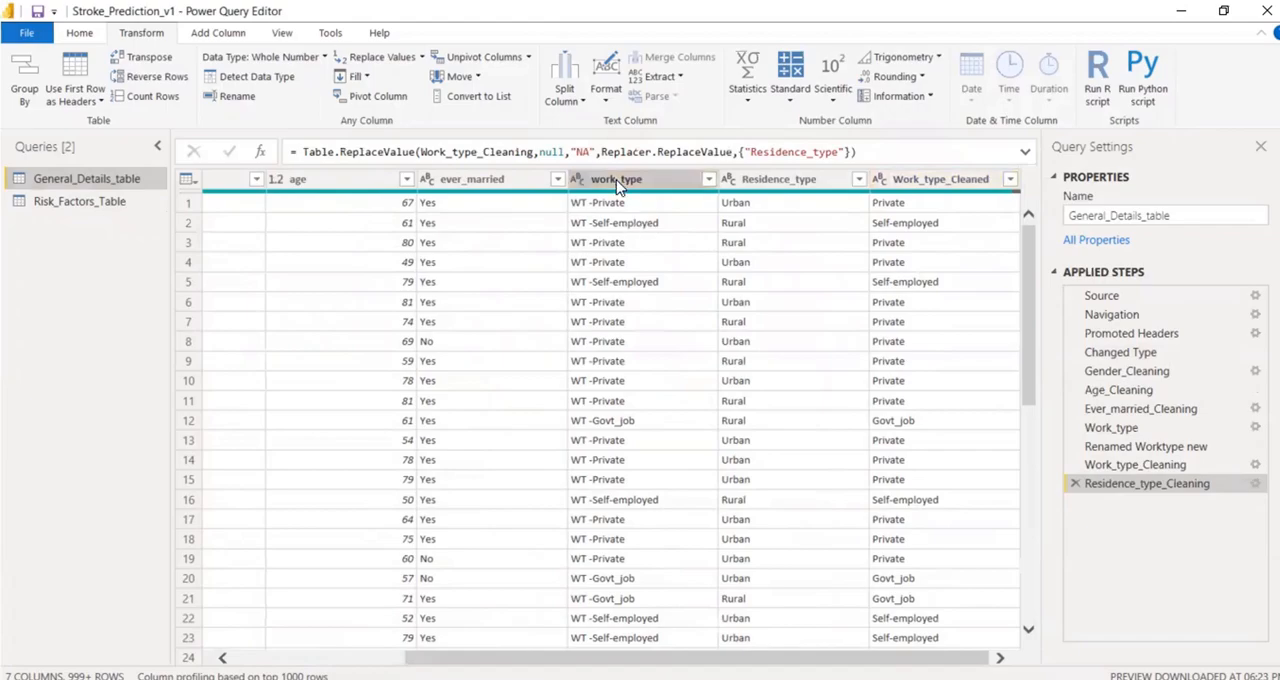
click(642, 218)
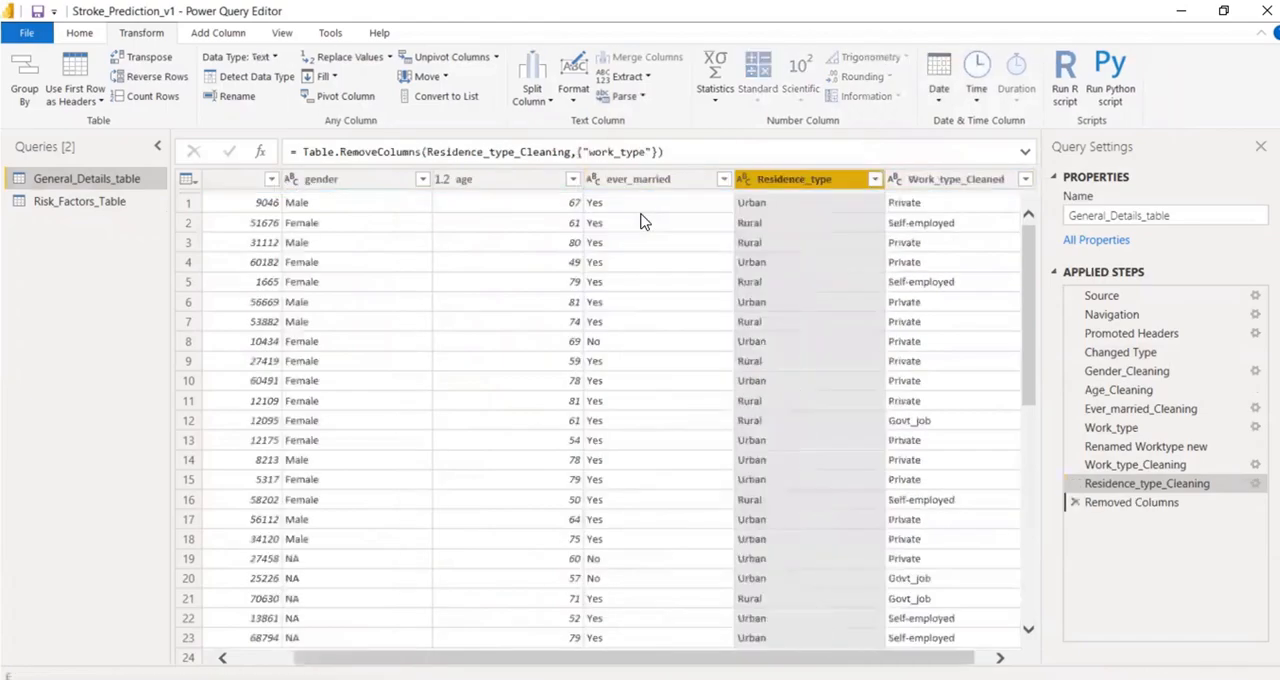
Rename the Removed Columns applied step as Removed work tpe.
right_click(1145, 502)
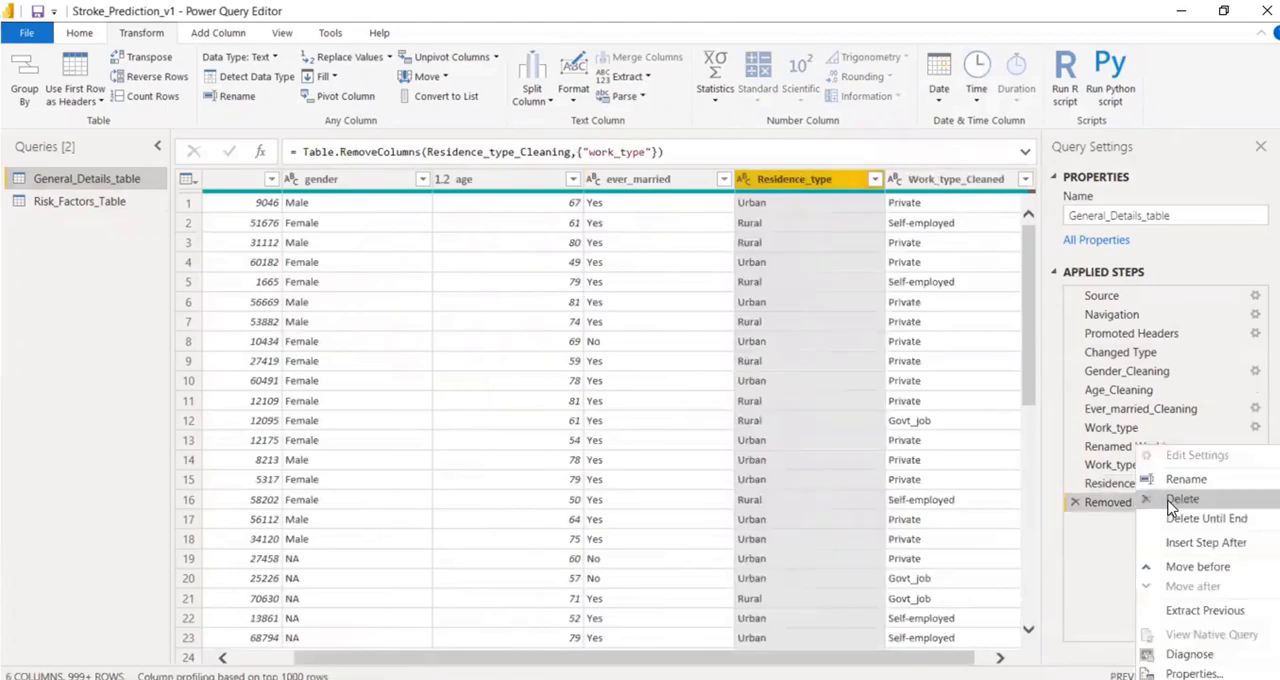
click(1172, 479)
click(1188, 501)
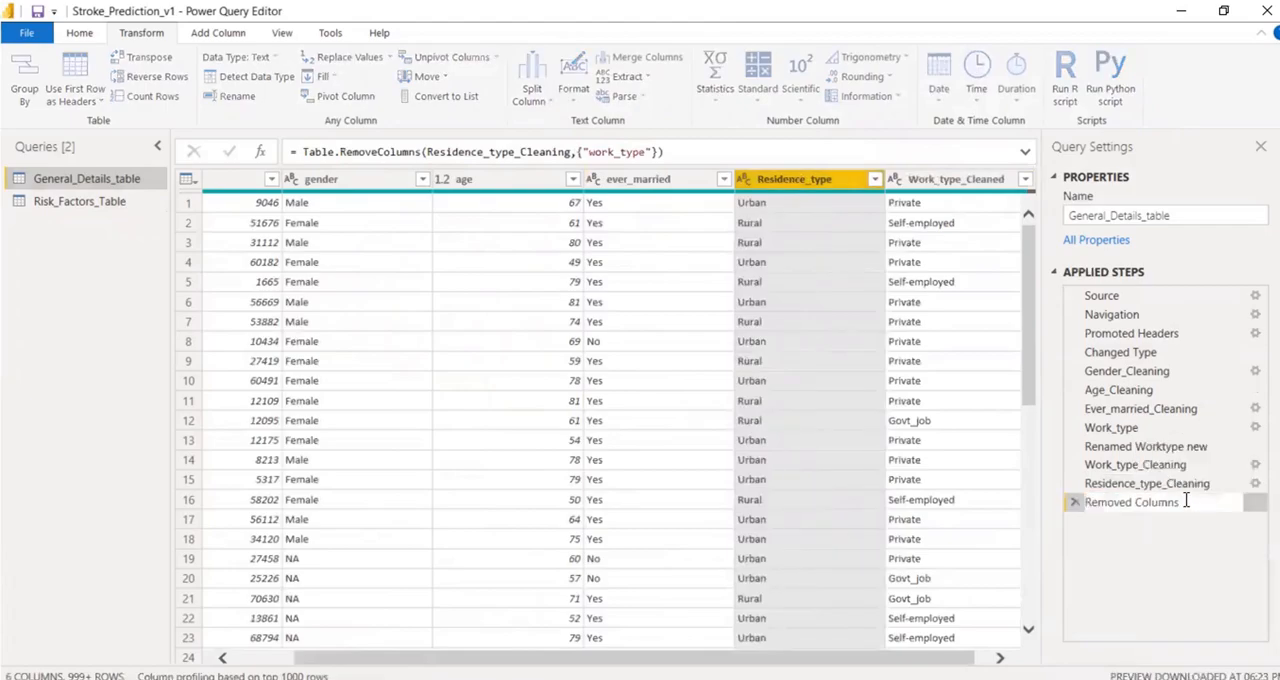
double_click(1141, 498)
text(work tpe)
key(Return)
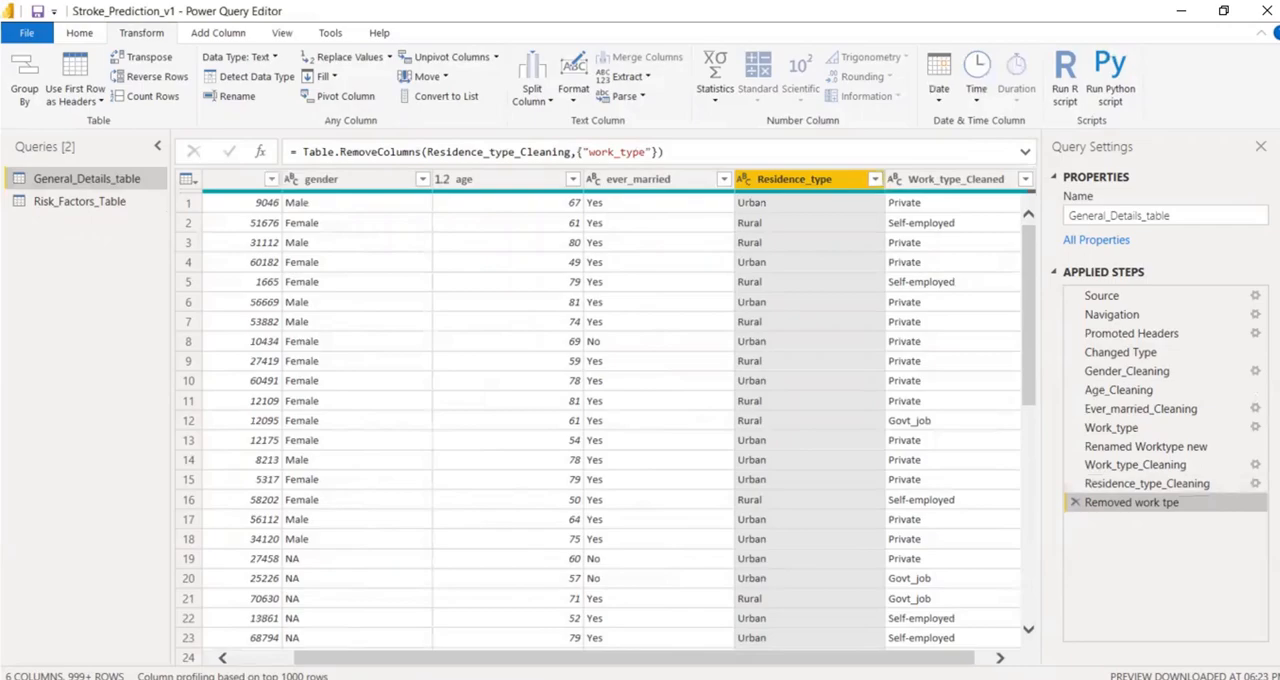
Change the bmi column of Risk_Factors_Table to Decimal Number, replacing its current type conversion.
click(97, 204)
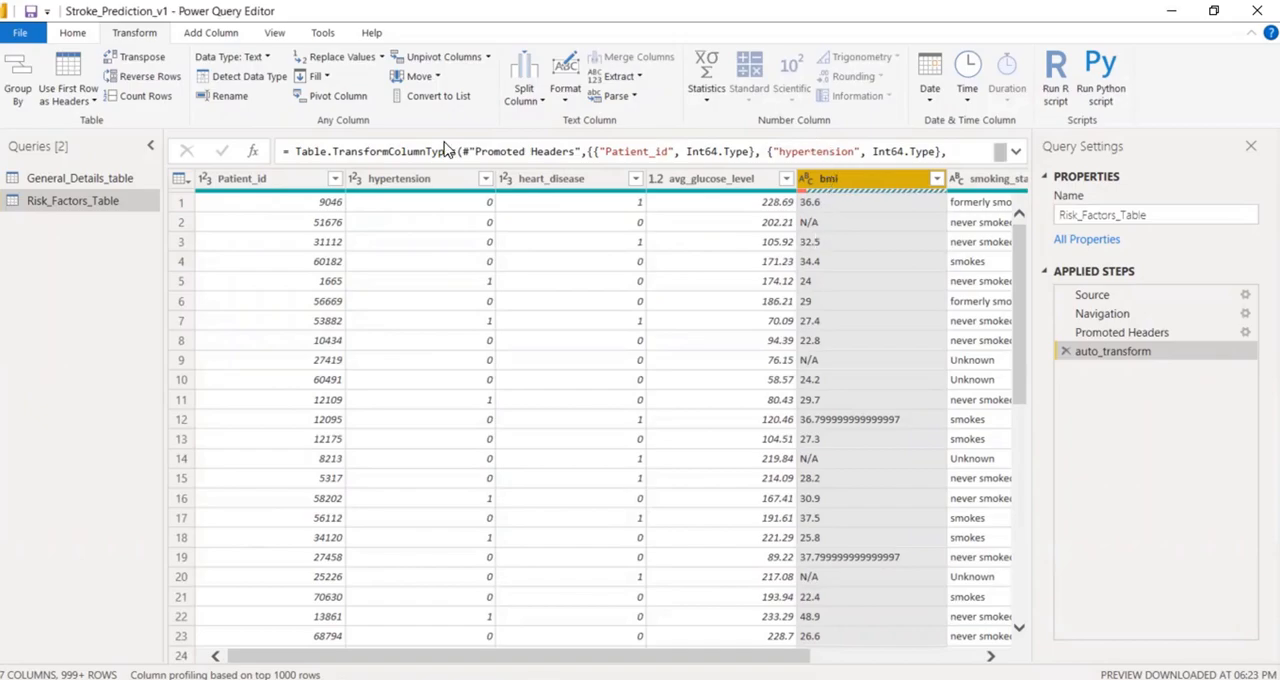
click(260, 57)
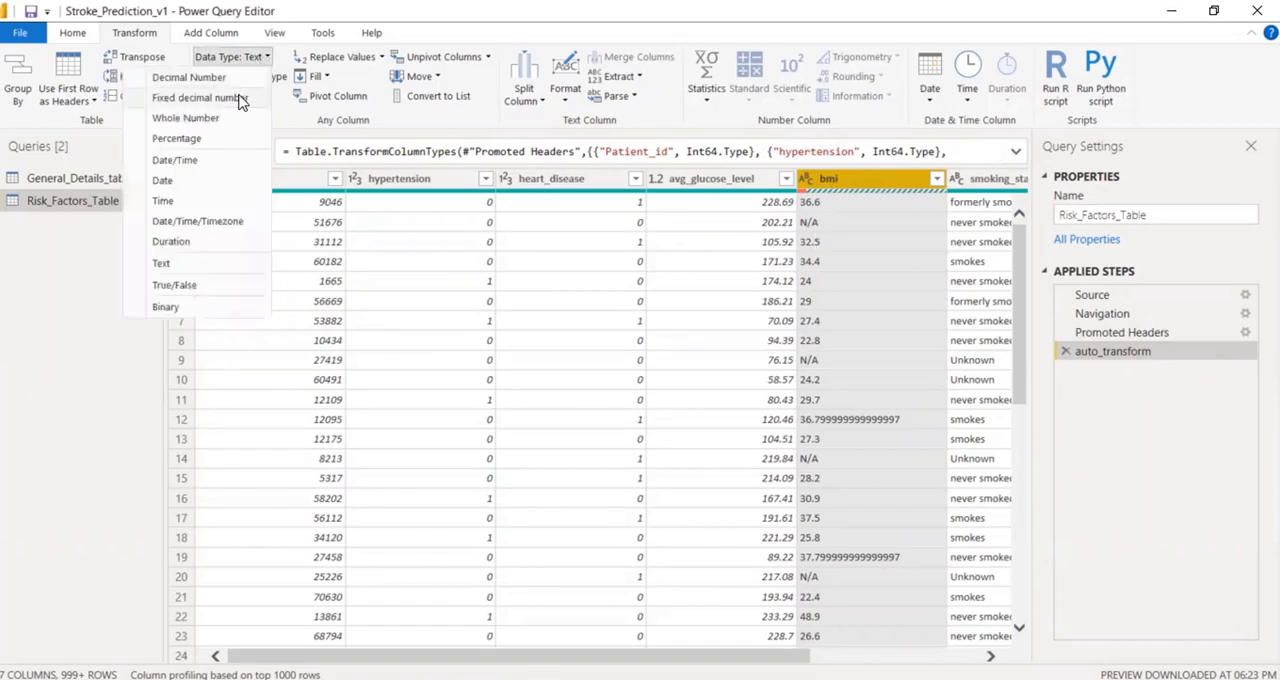
click(219, 81)
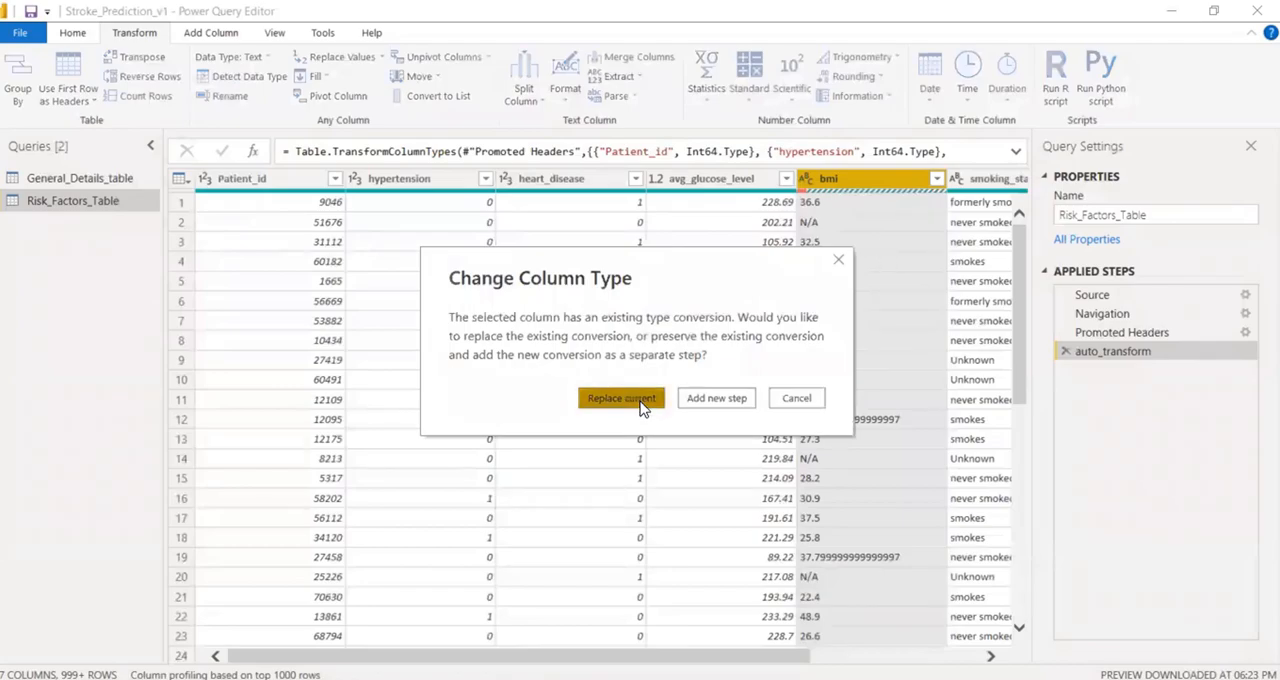
click(621, 398)
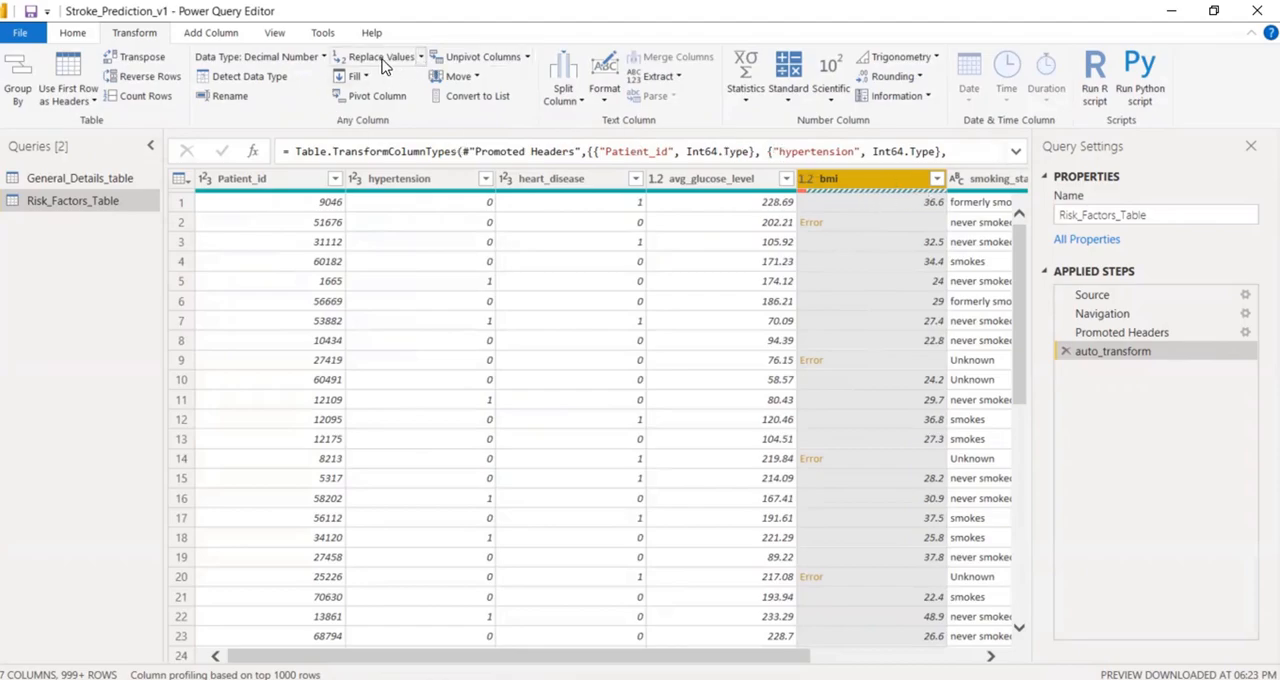
Replace the errors in the bmi column with null.
click(421, 57)
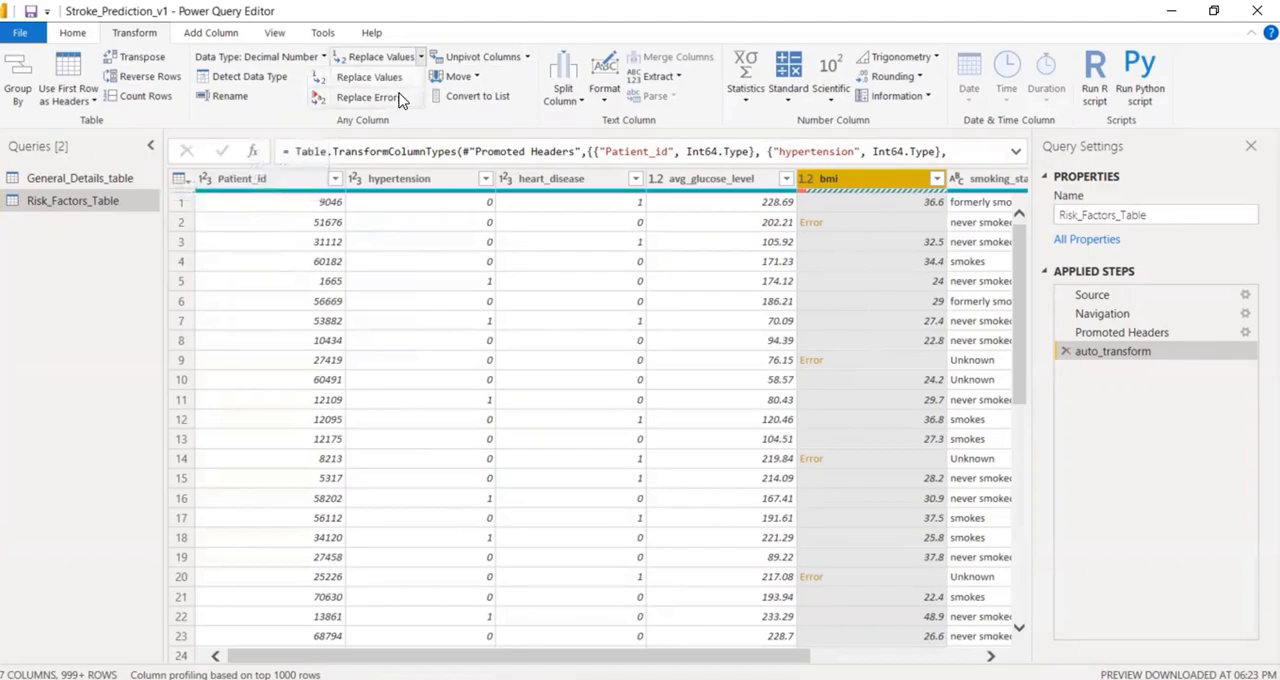
click(390, 97)
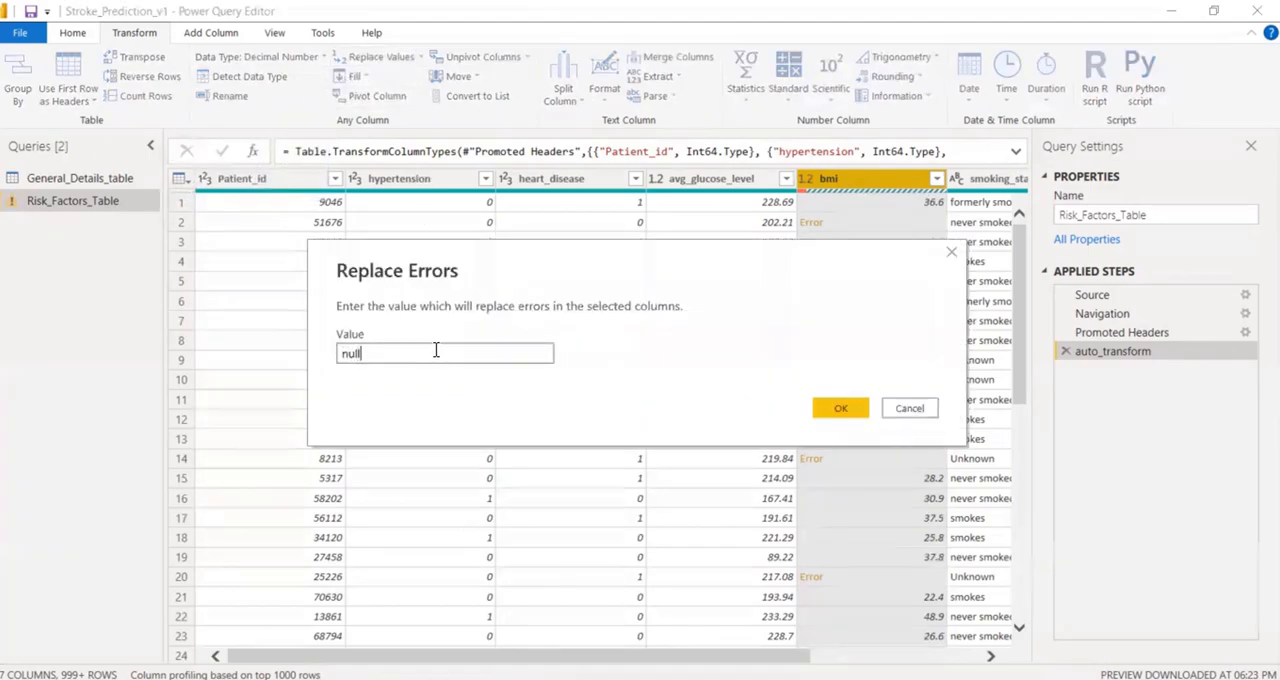
click(854, 414)
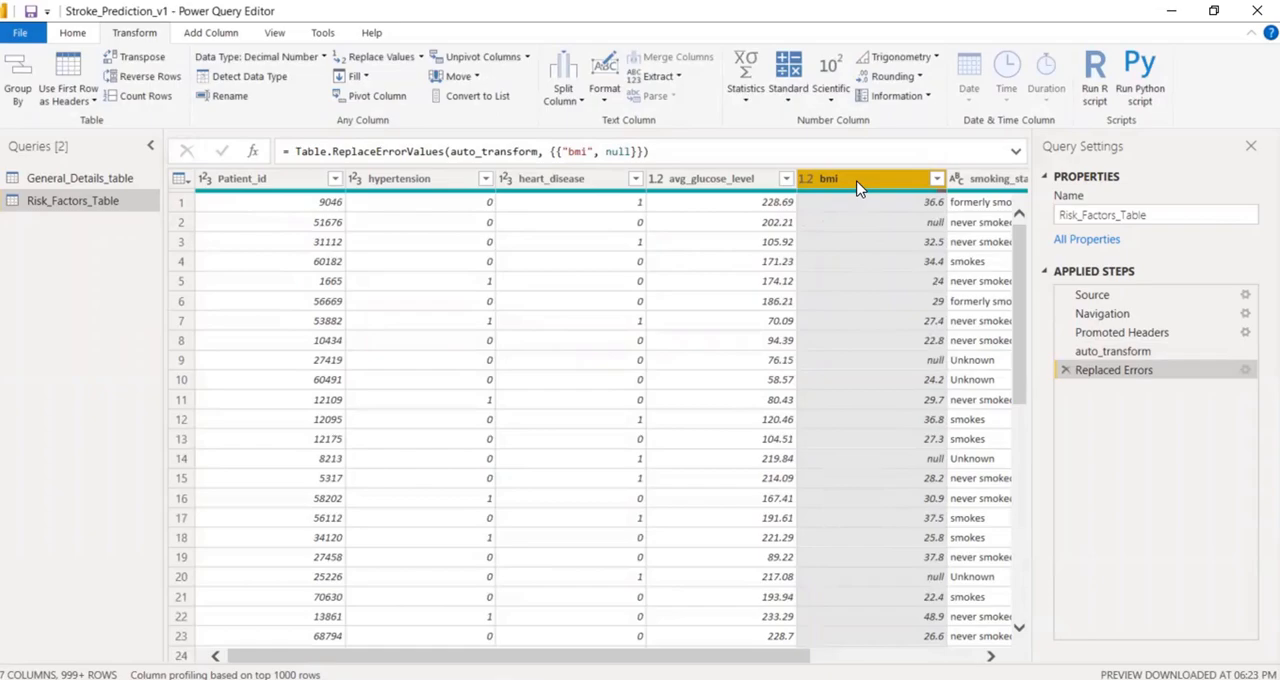
Calculate the bmi column's average to copy its List.Average formula, and delete the Calculated Average applied step.
click(745, 90)
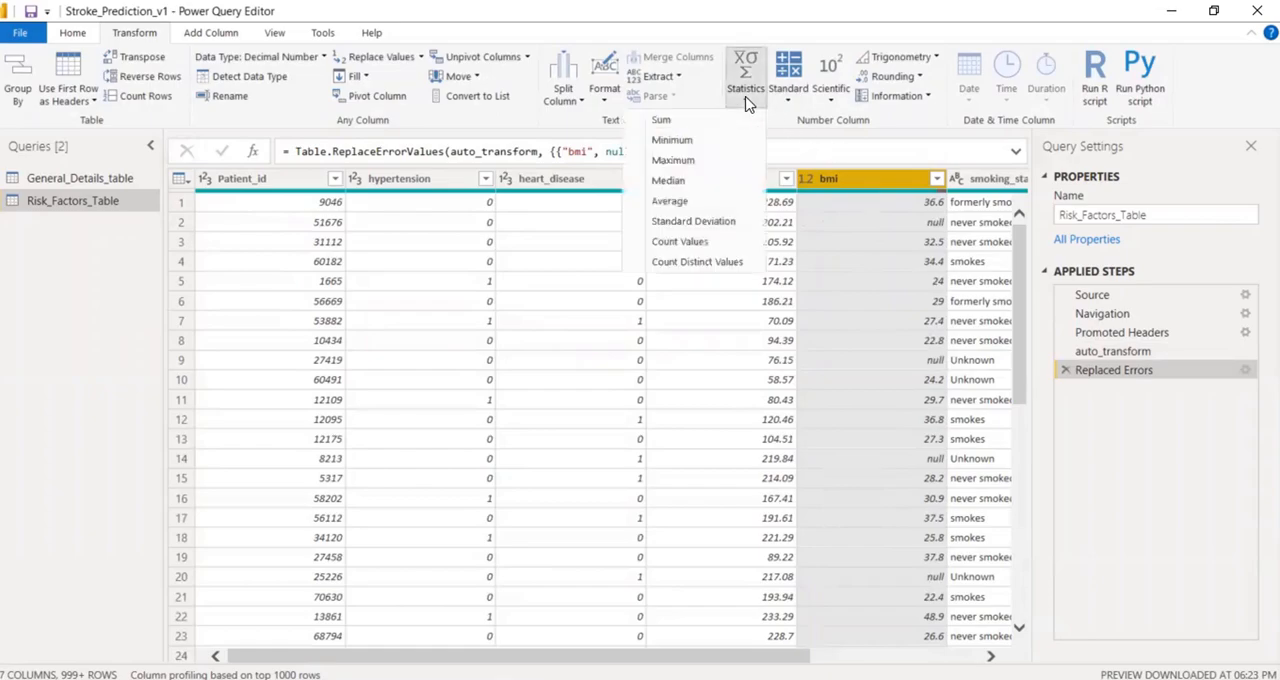
click(706, 202)
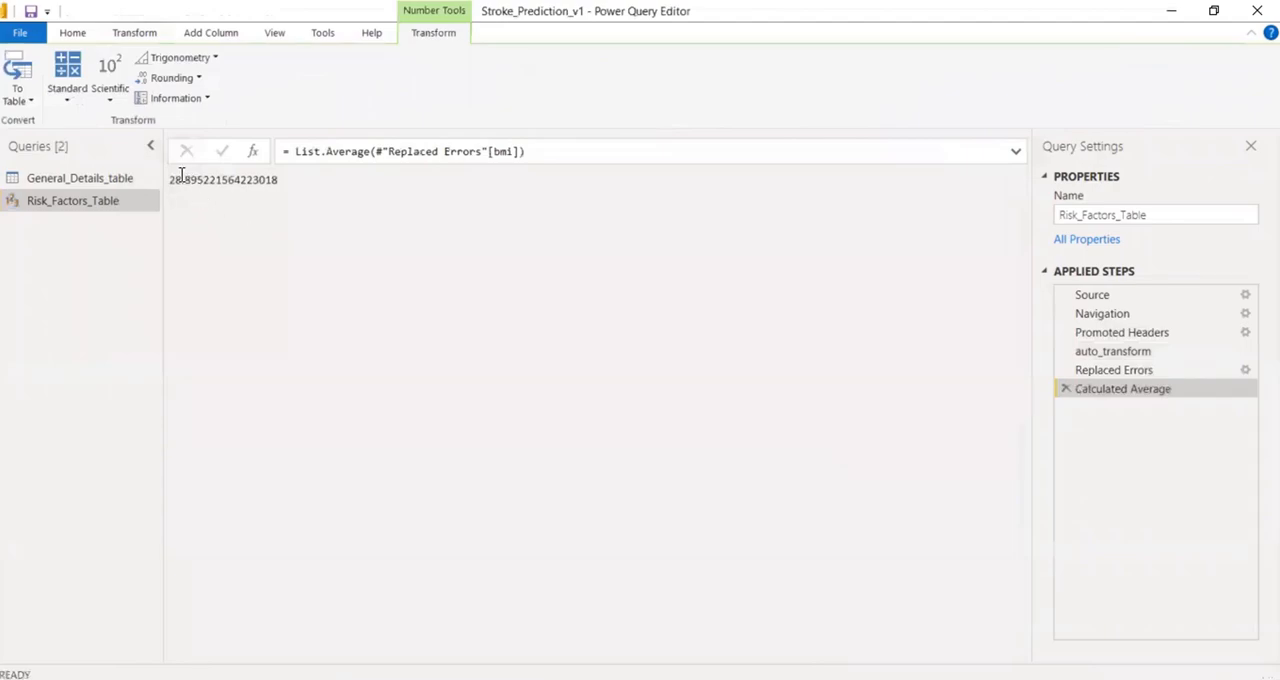
drag(525, 151, 290, 151)
key(ctrl+c)
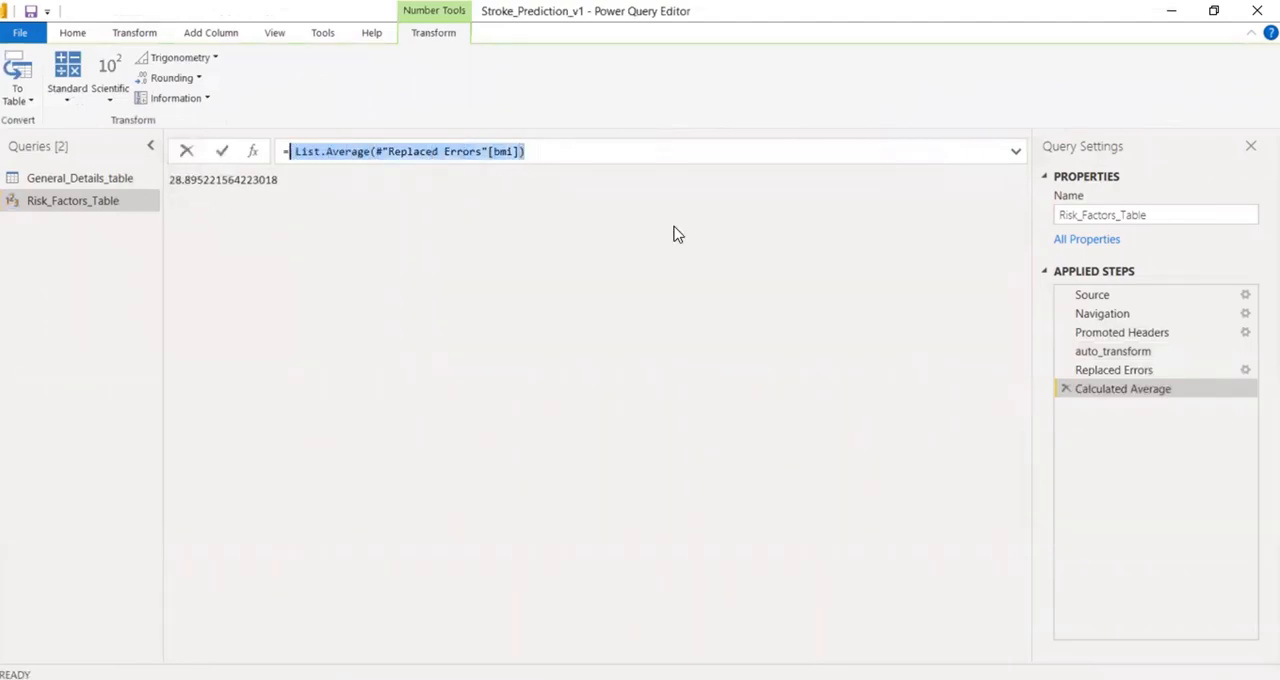
click(1070, 398)
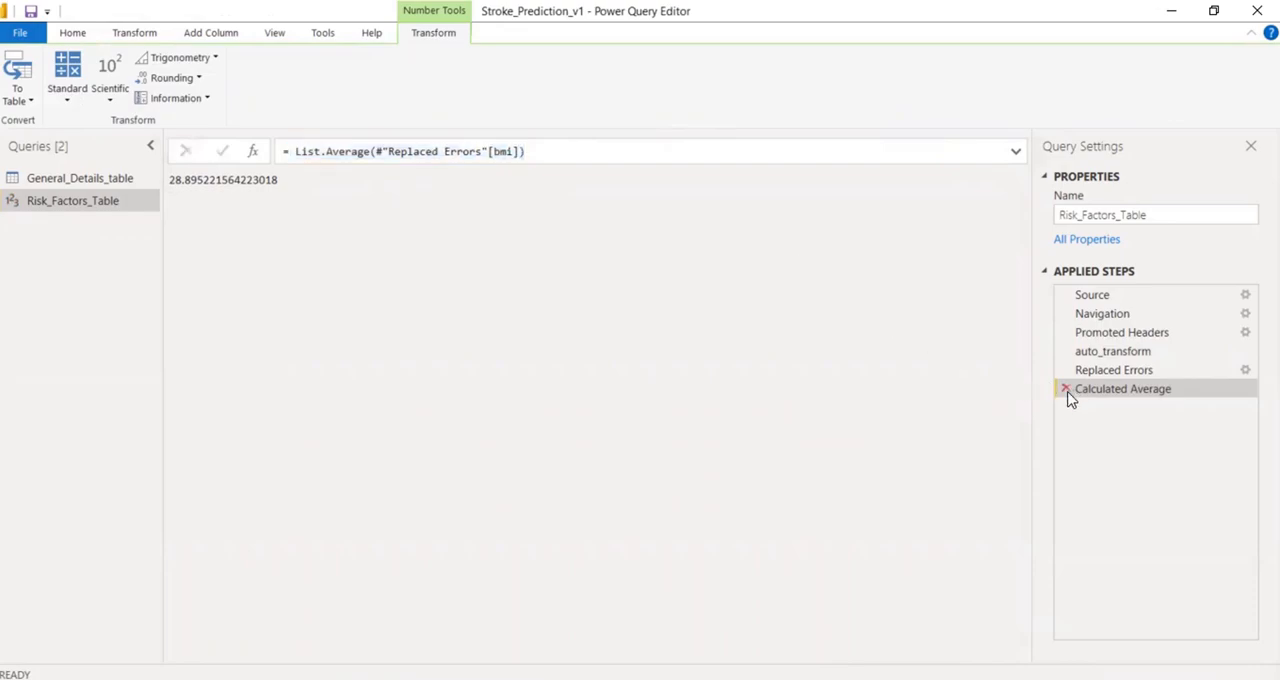
click(1066, 390)
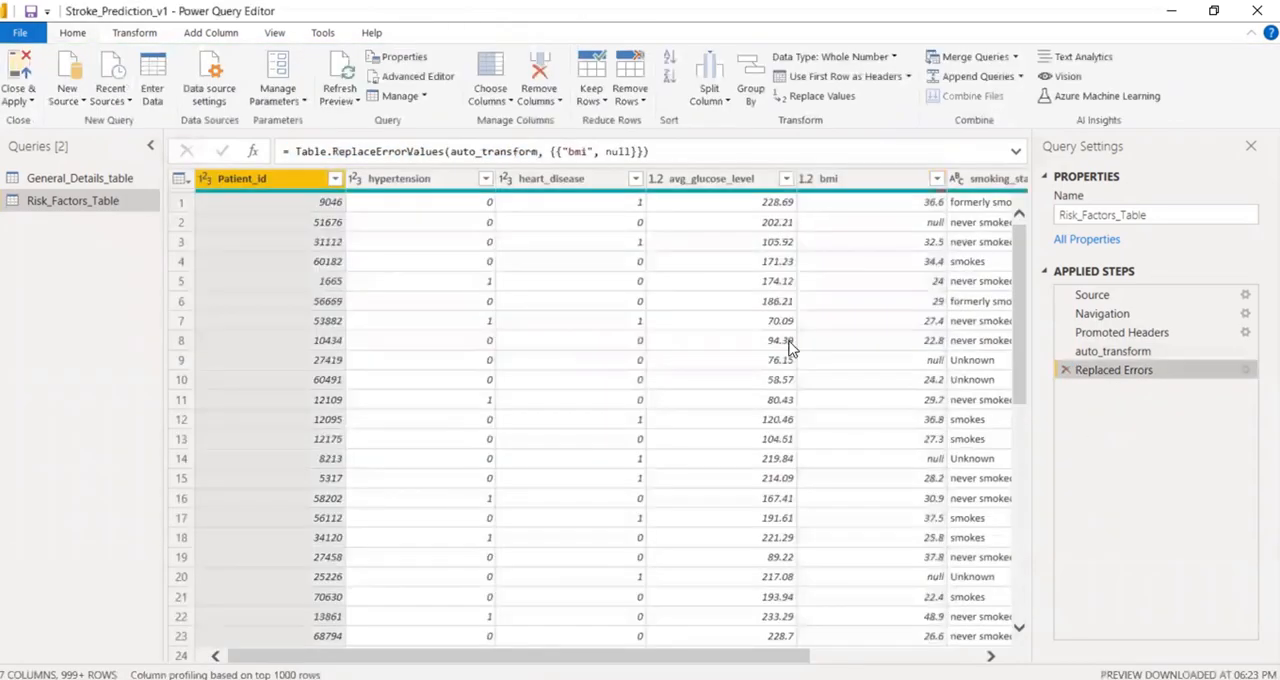
Replace null values in the bmi column with the placeholder value 0.
click(871, 183)
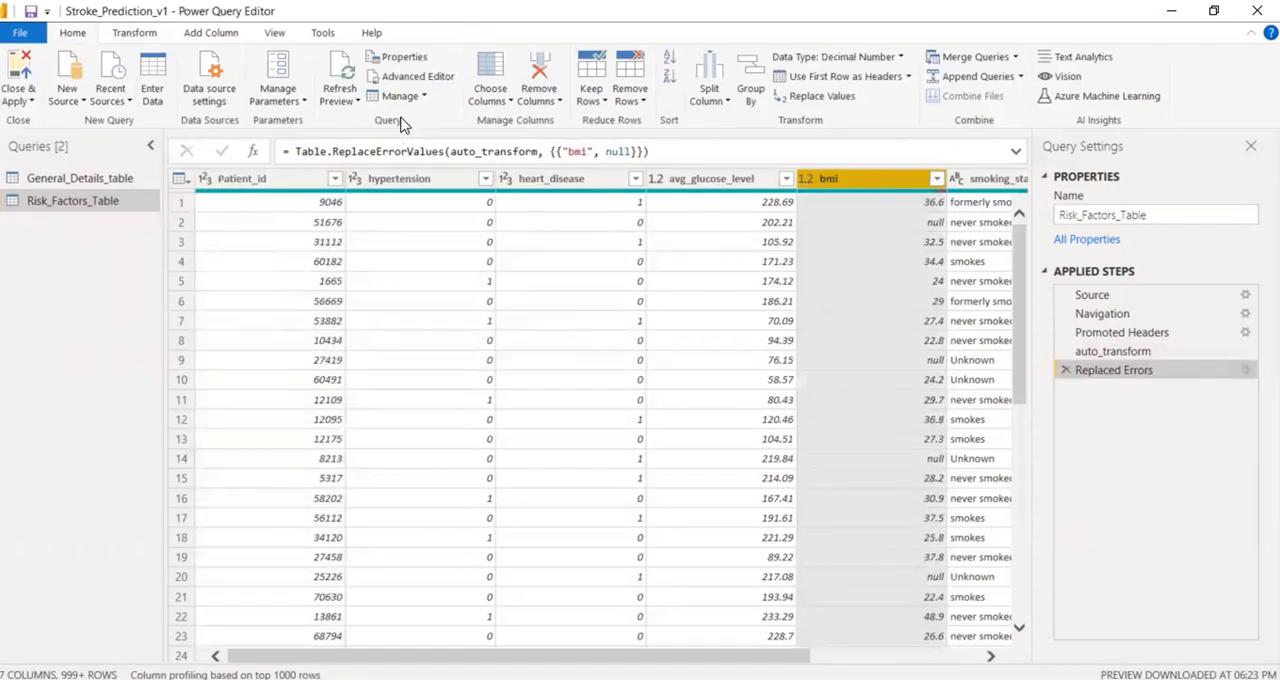
click(138, 34)
click(391, 58)
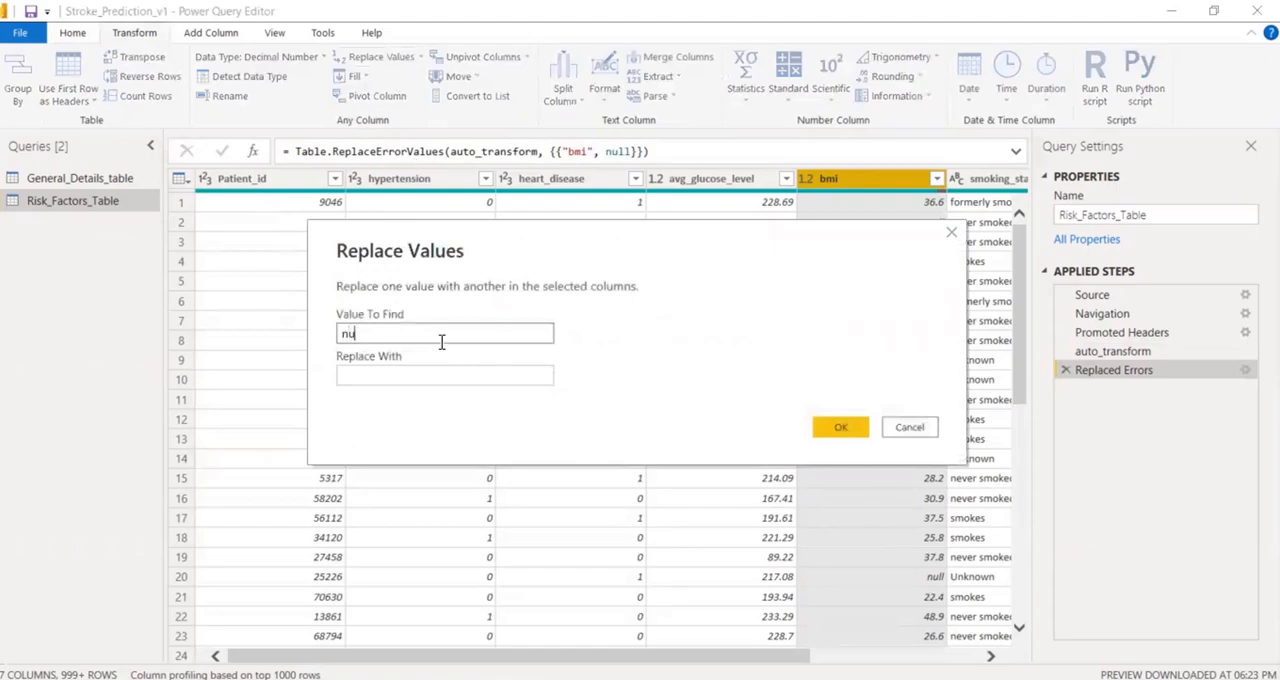
click(434, 375)
text(0)
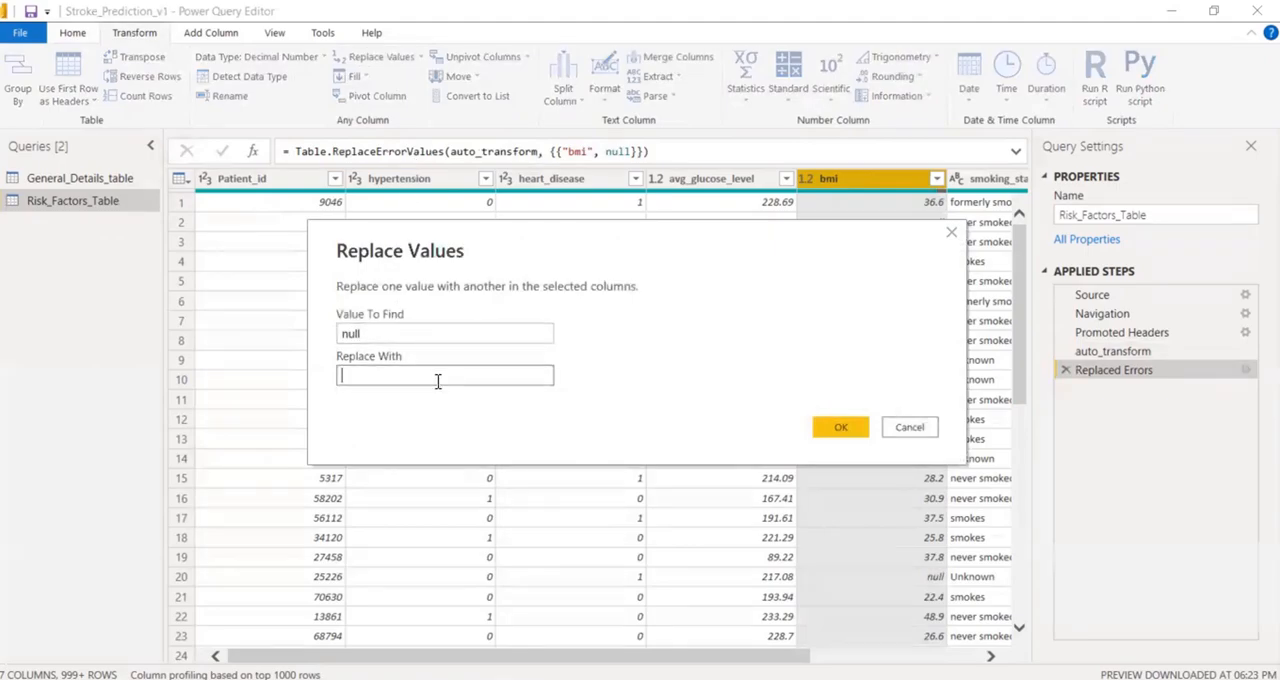
click(838, 428)
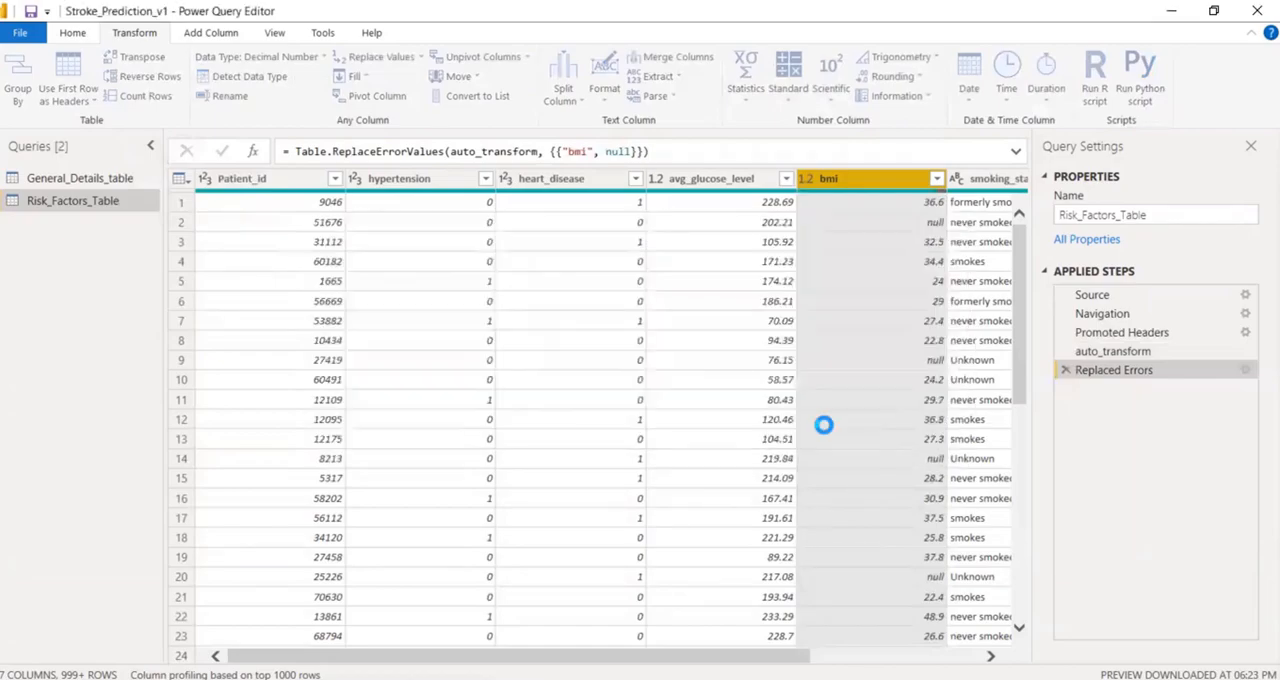
Substitute List.Average(#"Replaced Errors"[bmi]) for the 0 in the bmi replacement formula and apply it.
click(566, 151)
key(ctrl+v)
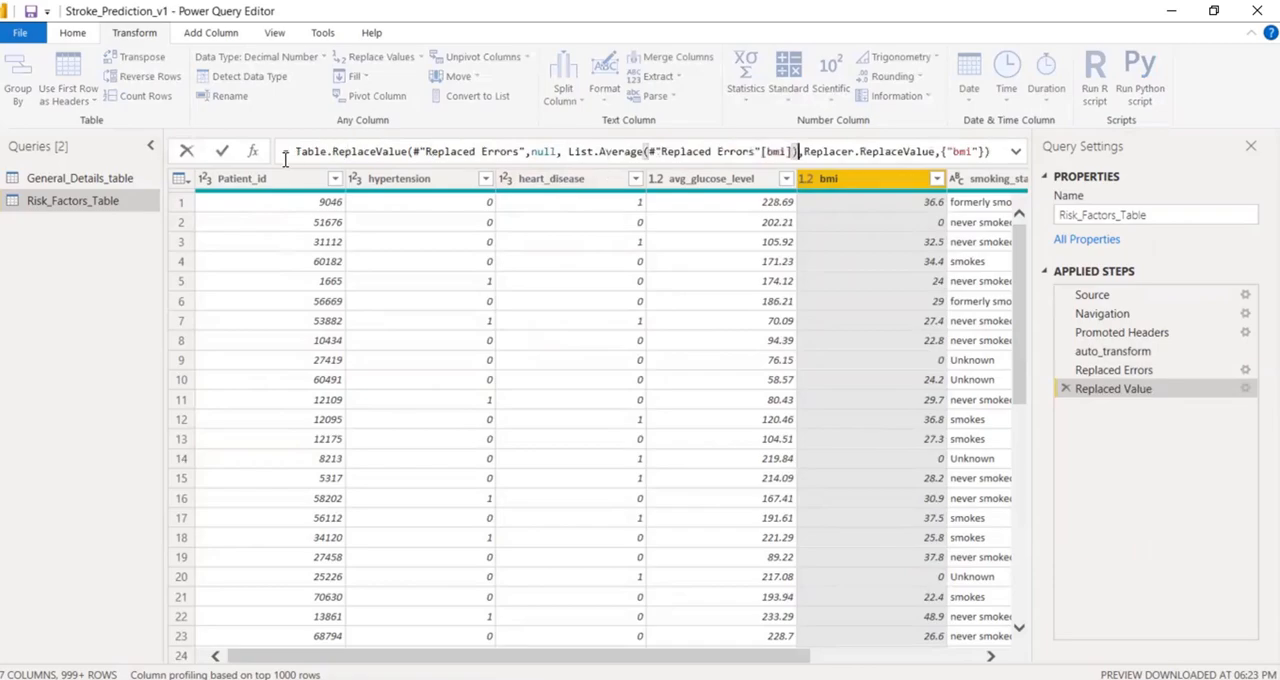
click(221, 150)
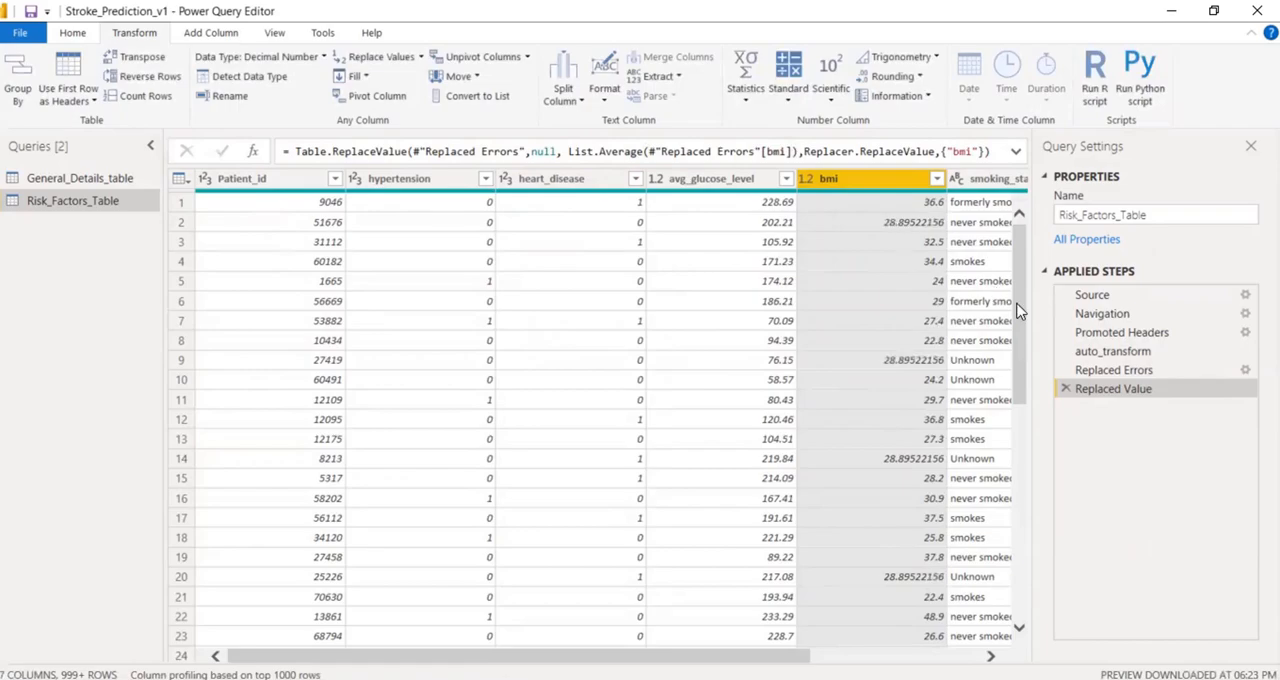
Rename the Replaced Errors applied step as Replaced Errors bmi.
click(1146, 371)
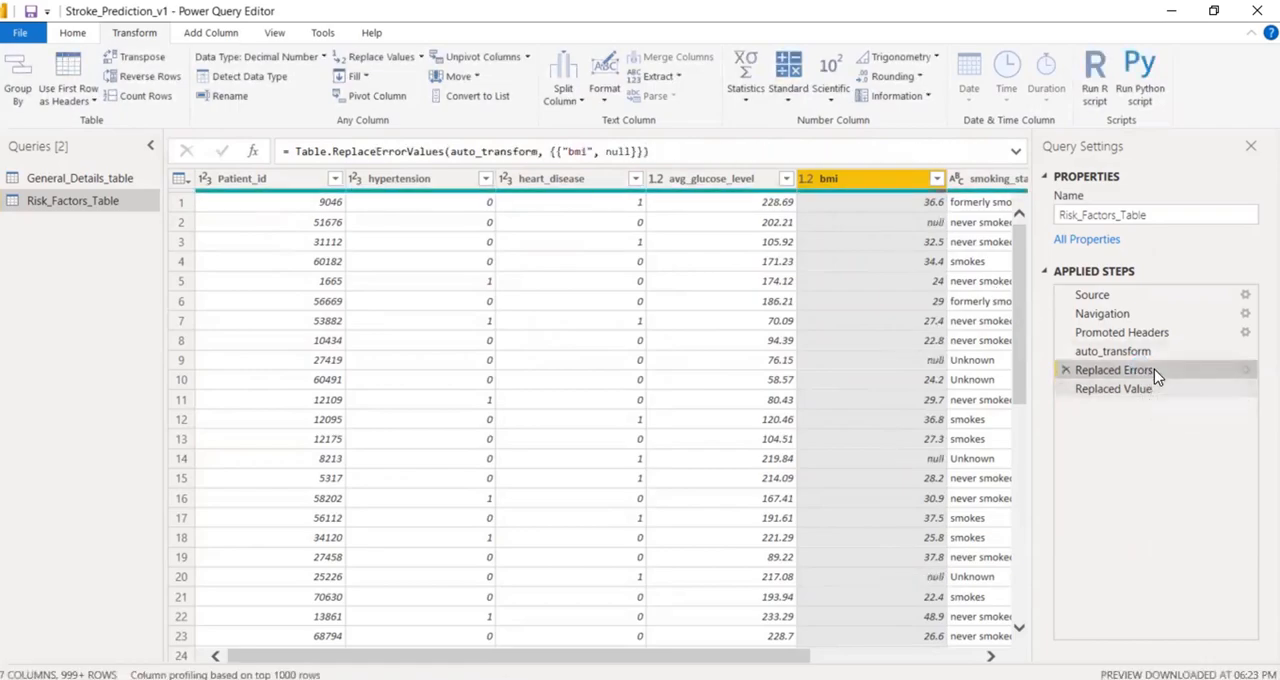
right_click(1154, 370)
click(1178, 407)
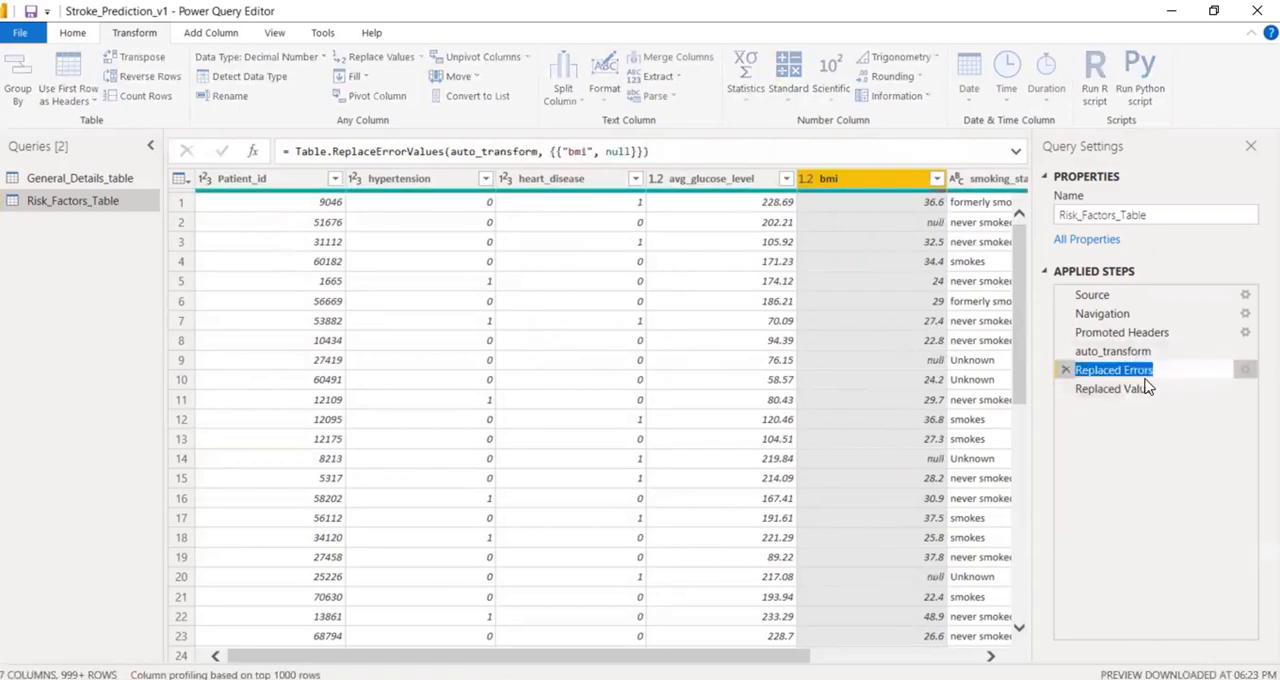
click(1150, 370)
double_click(1140, 370)
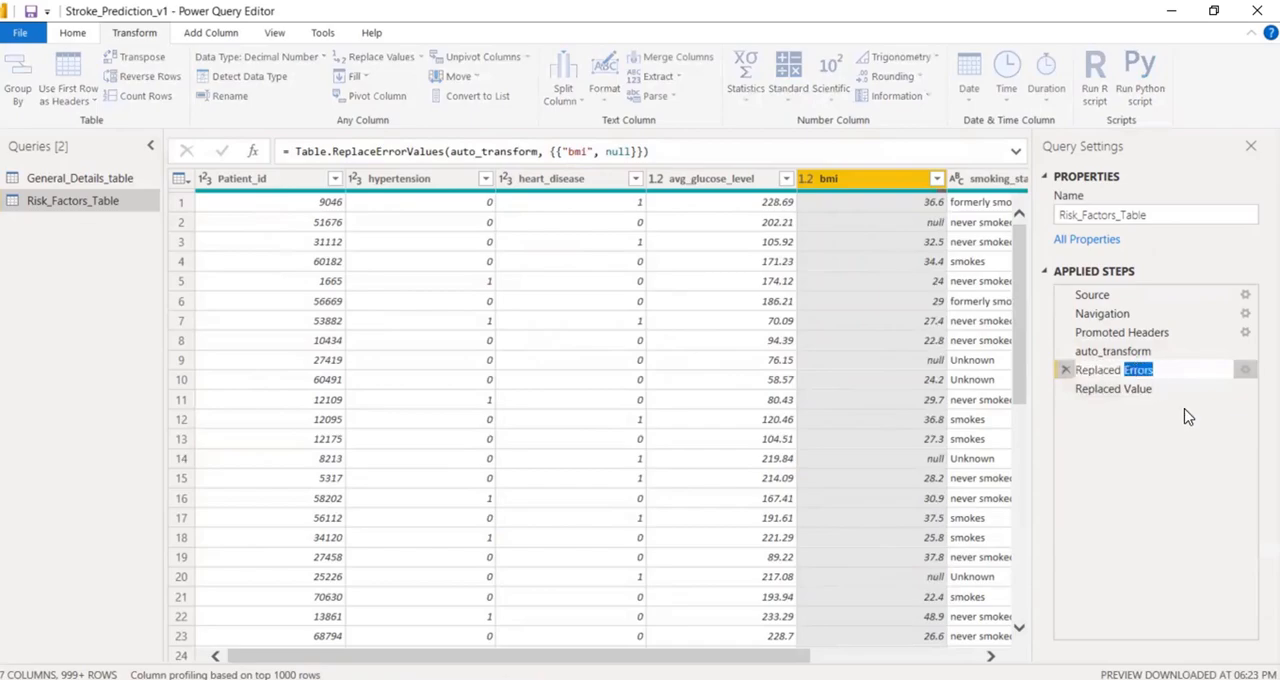
key(Right)
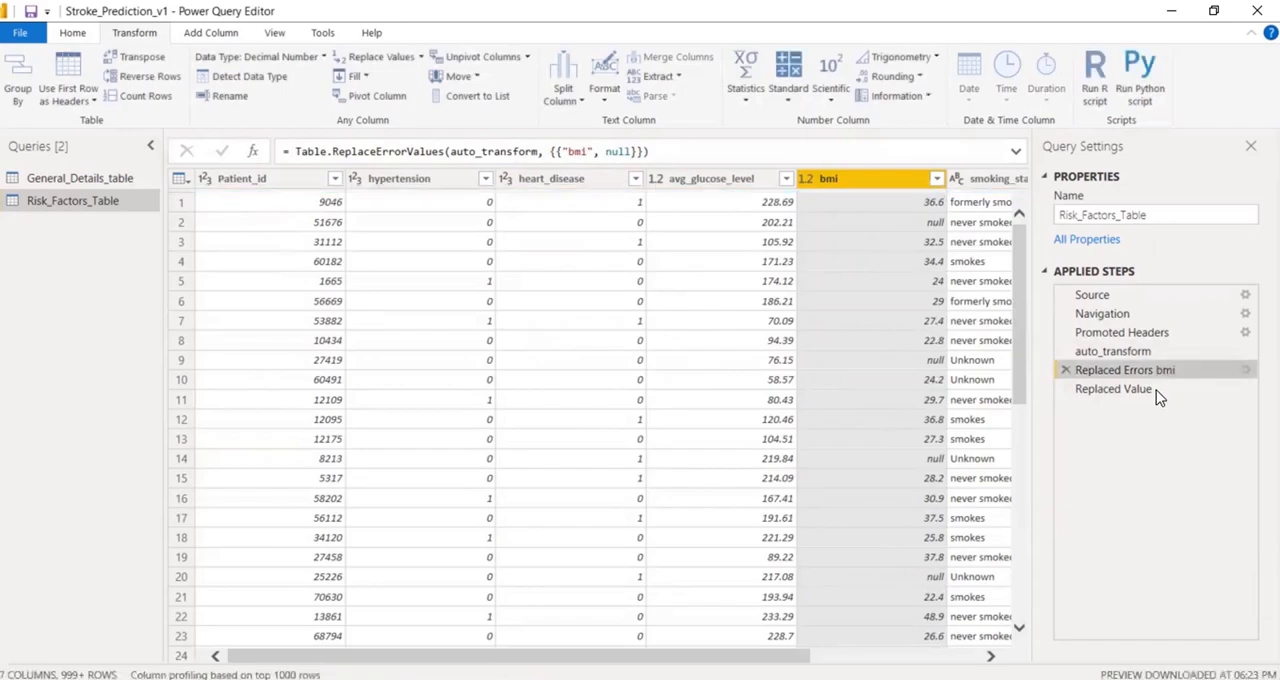
Rename the Replaced Value applied step as Replaced Value mean bmi.
click(1157, 392)
right_click(1157, 392)
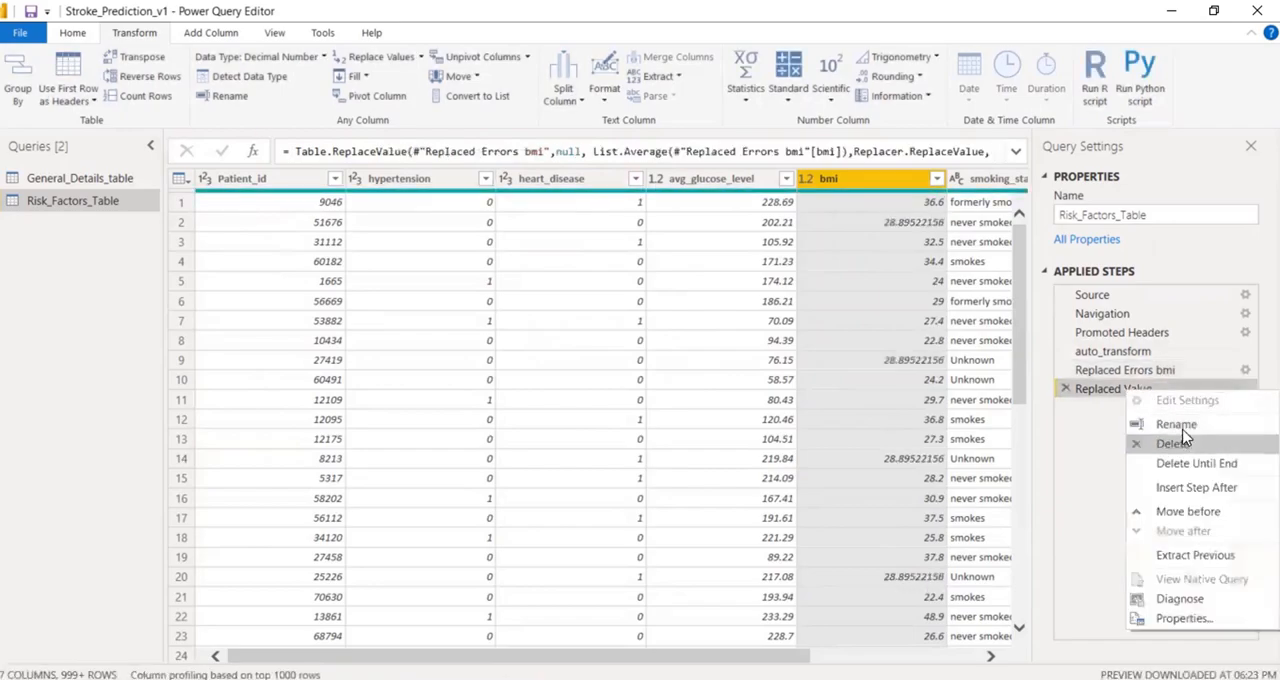
click(1180, 425)
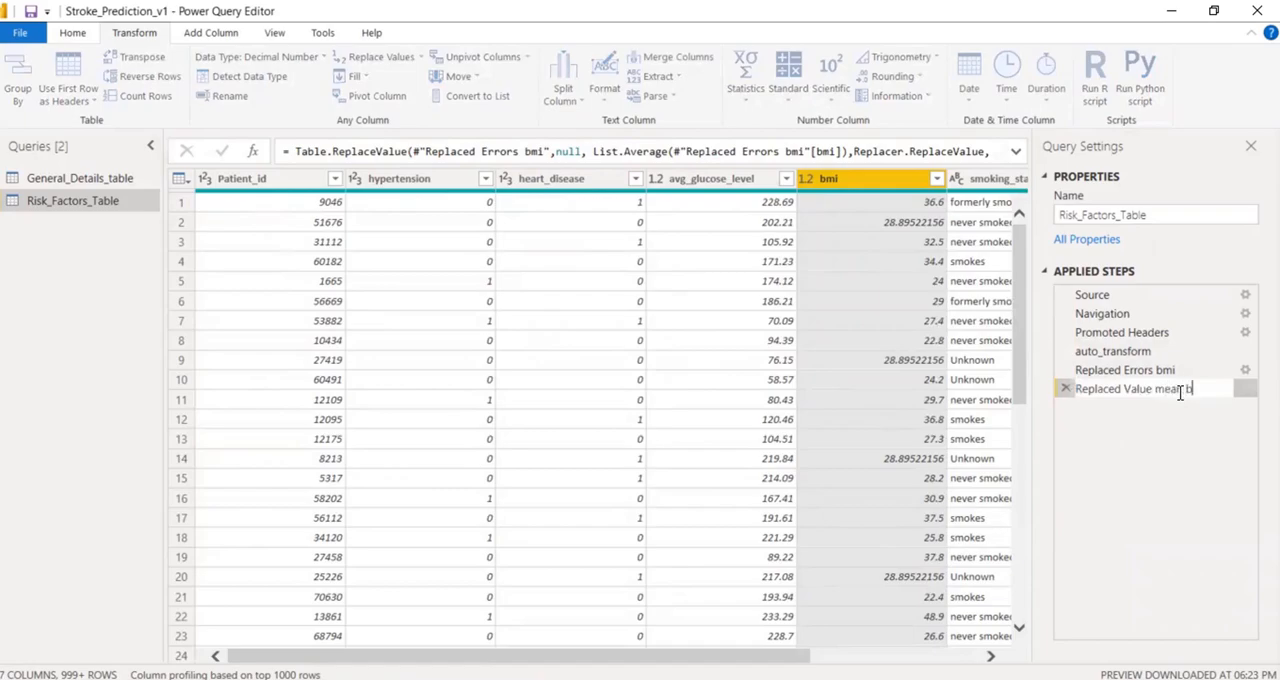
click(1137, 491)
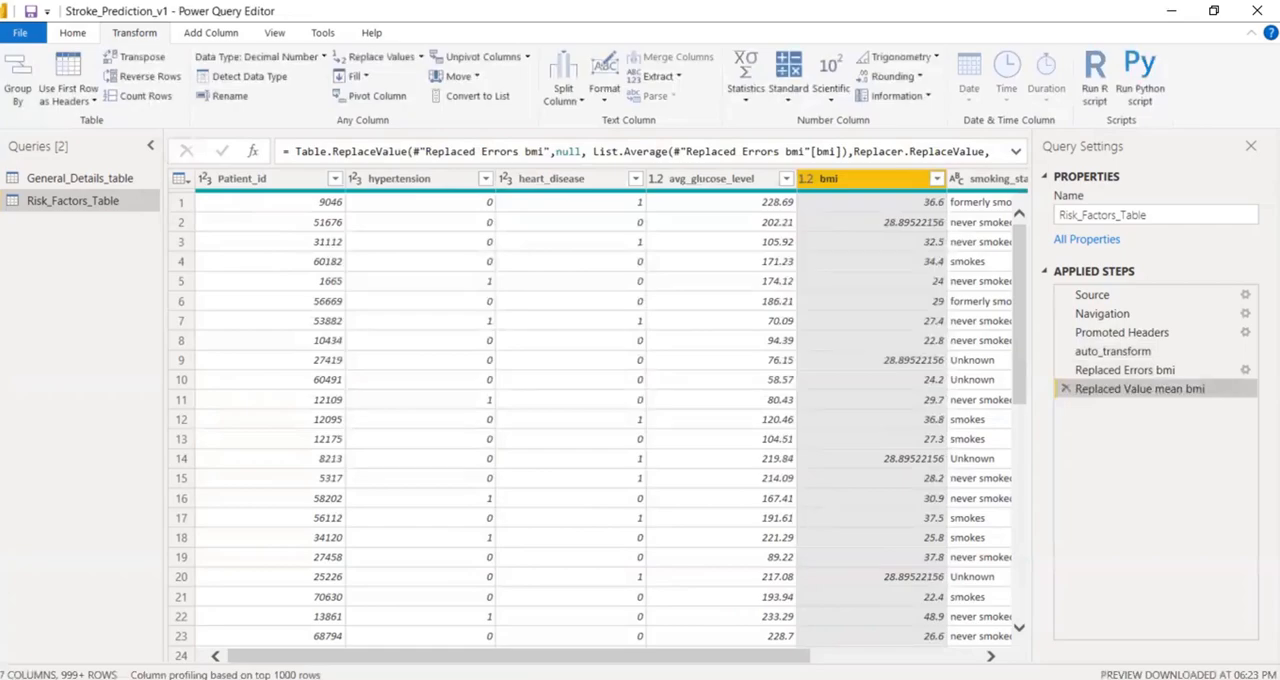
drag(800, 657, 1005, 656)
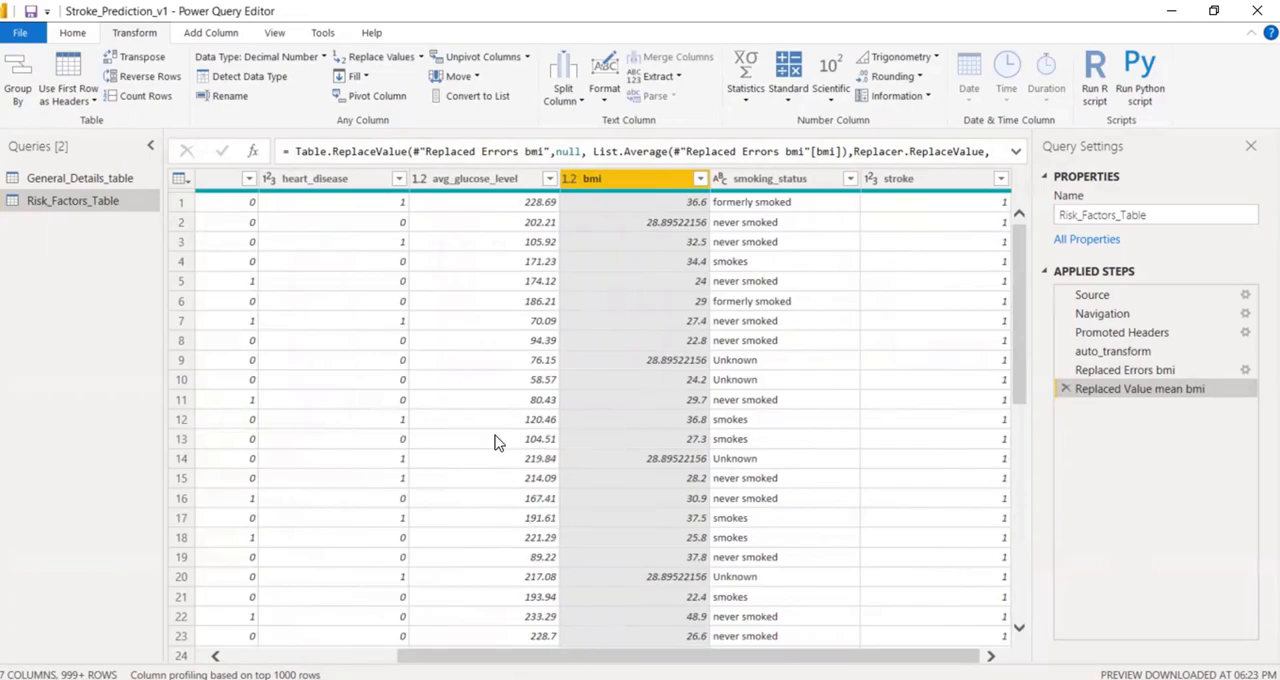
Check the cleaned General_Details_table and Risk_Factors_Table, and close the query editor with all cleaning steps applied to the report.
click(71, 38)
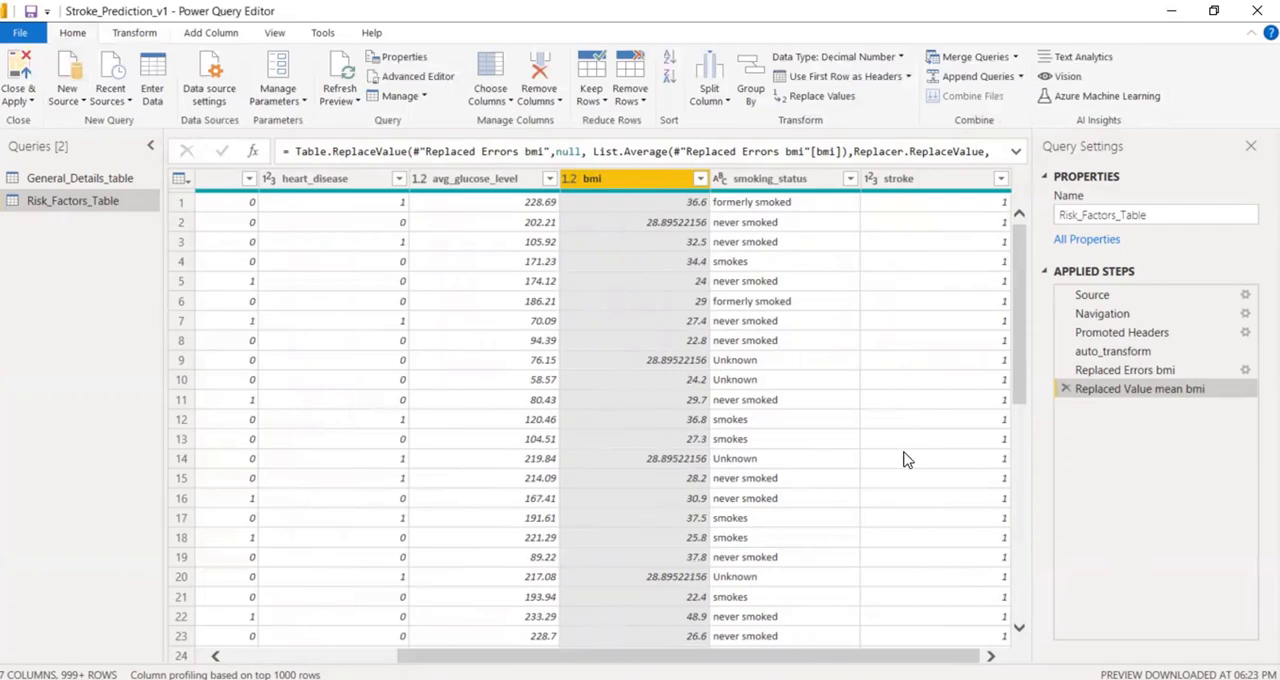
click(75, 178)
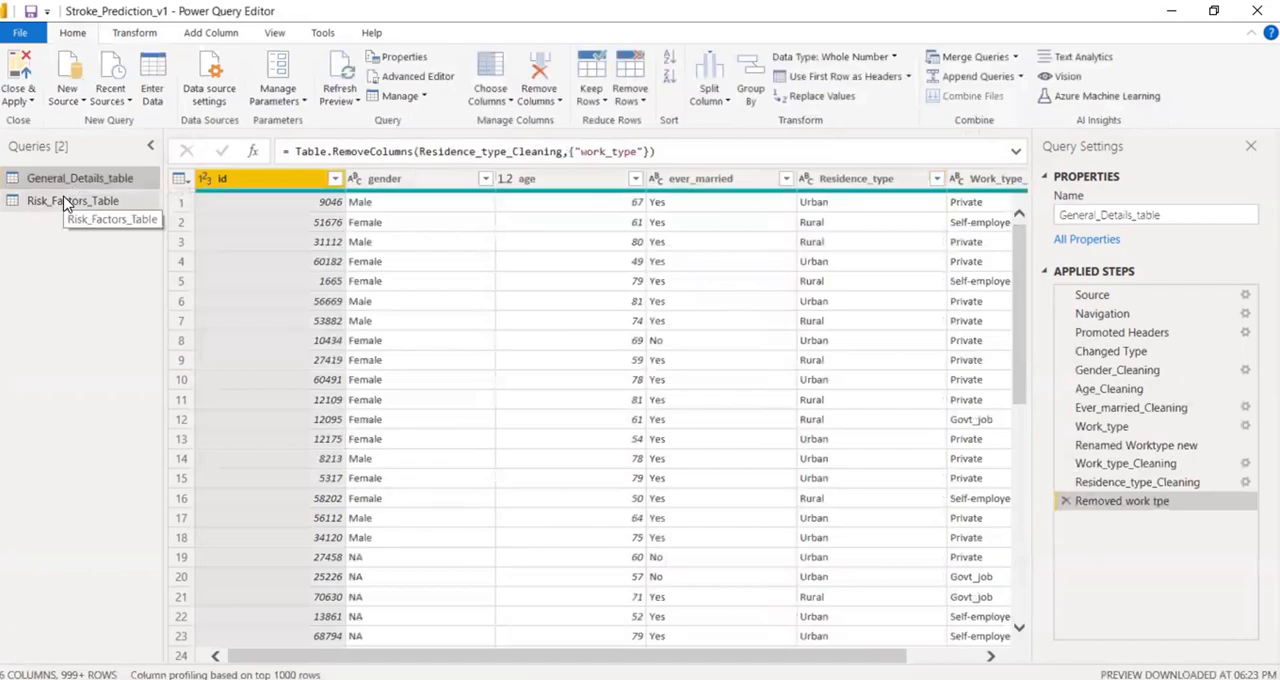
click(68, 202)
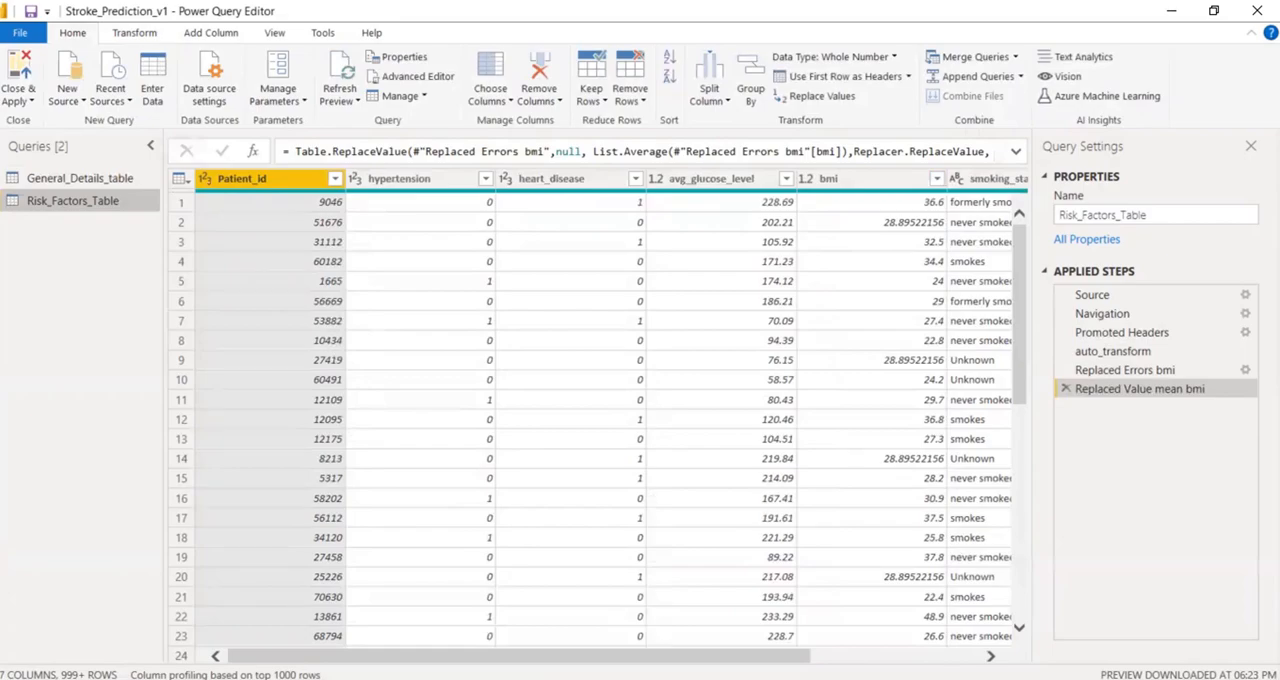
click(29, 75)
click(29, 73)
click(17, 75)
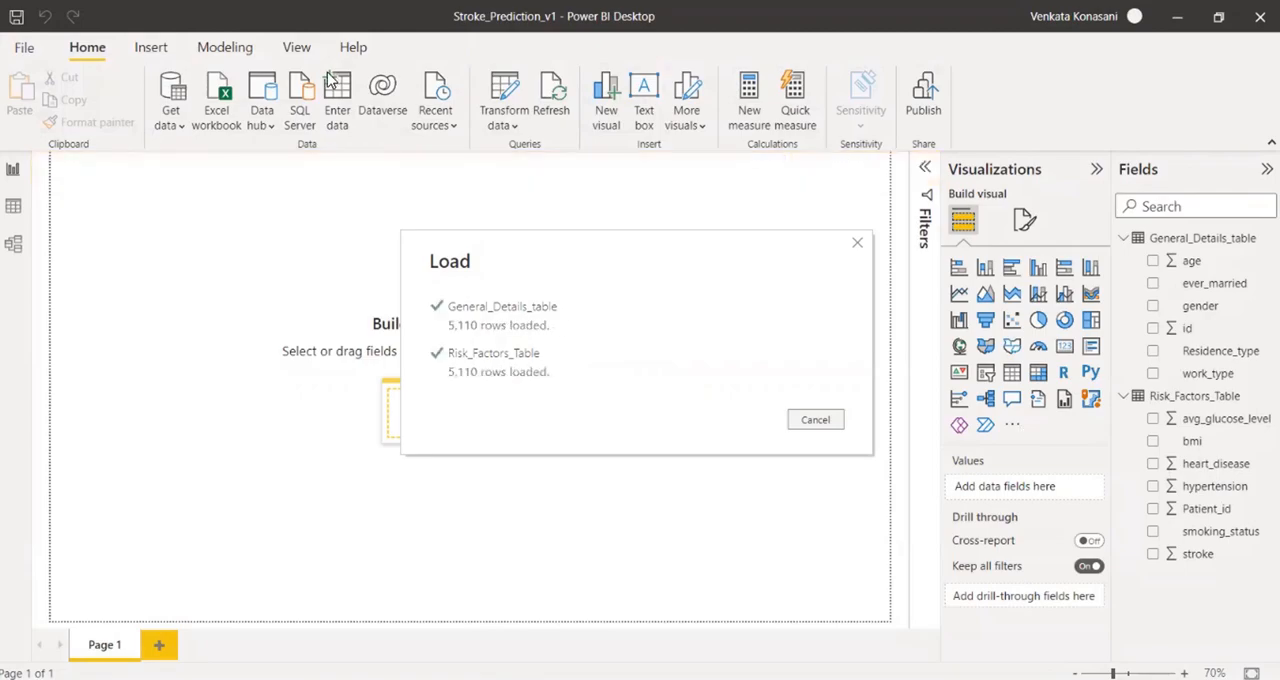
Reopen the query editor to review the saved cleaning steps of General_Details_table and Risk_Factors_Table, and close it with changes applied.
click(511, 95)
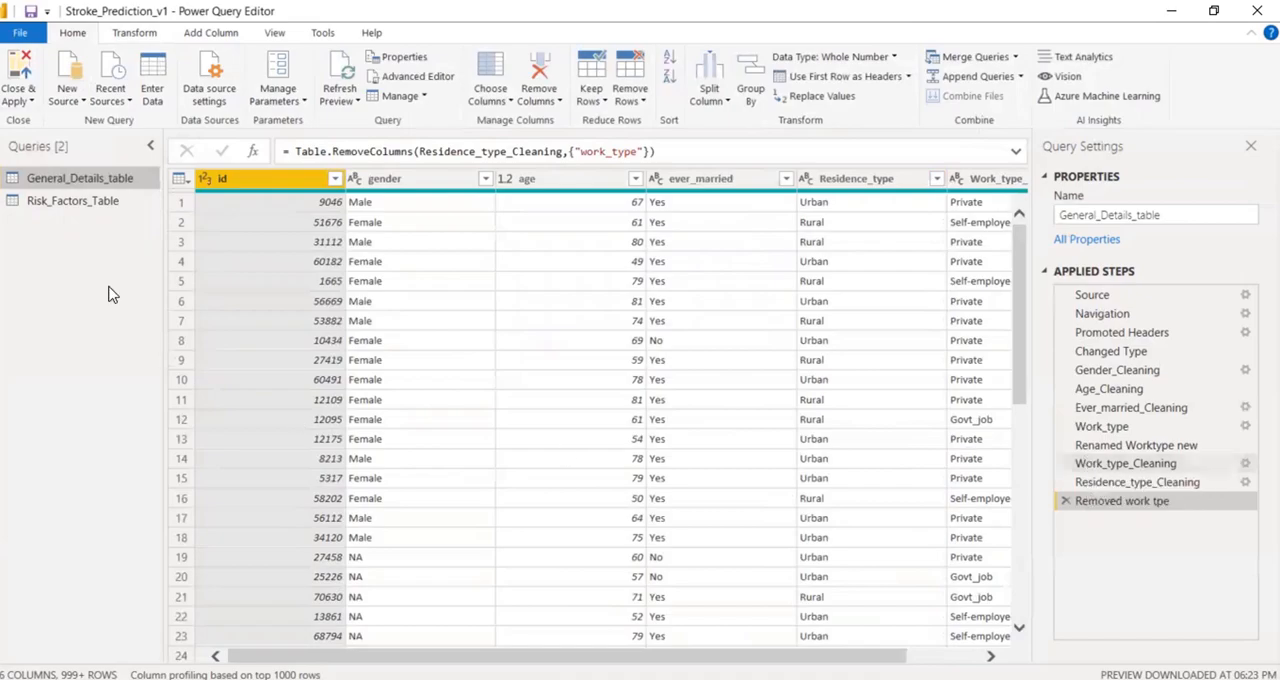
click(44, 203)
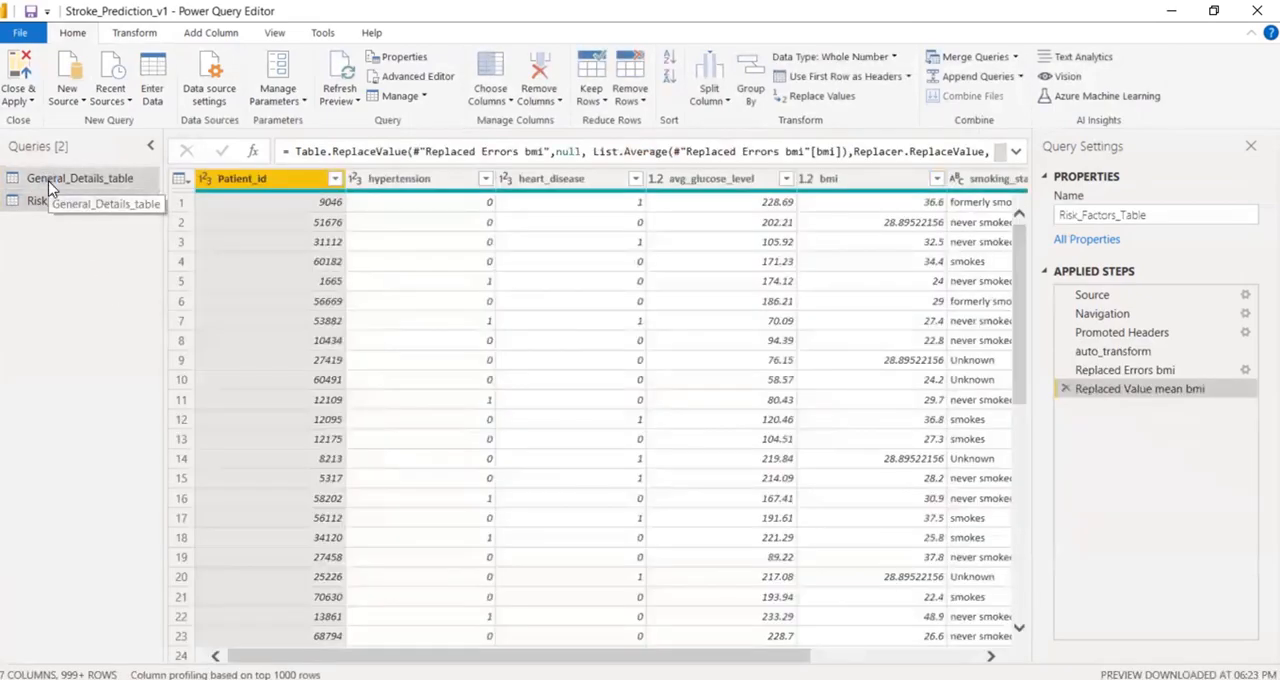
click(50, 180)
click(57, 203)
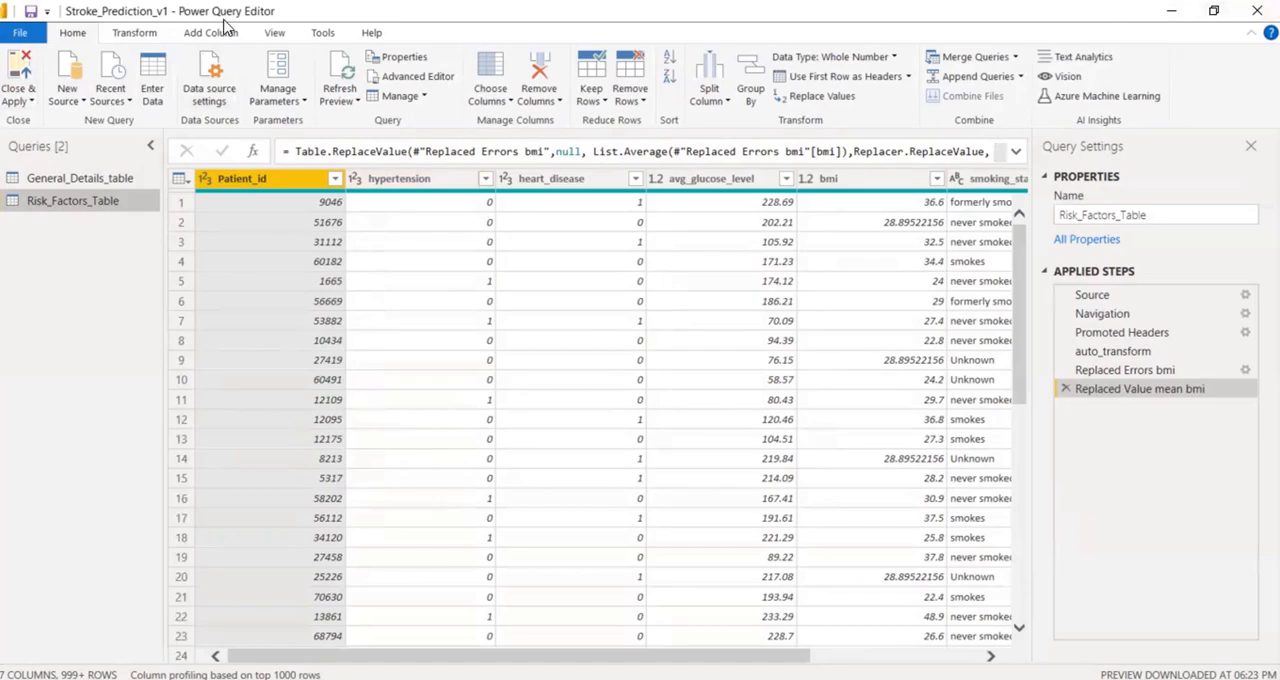
click(22, 70)
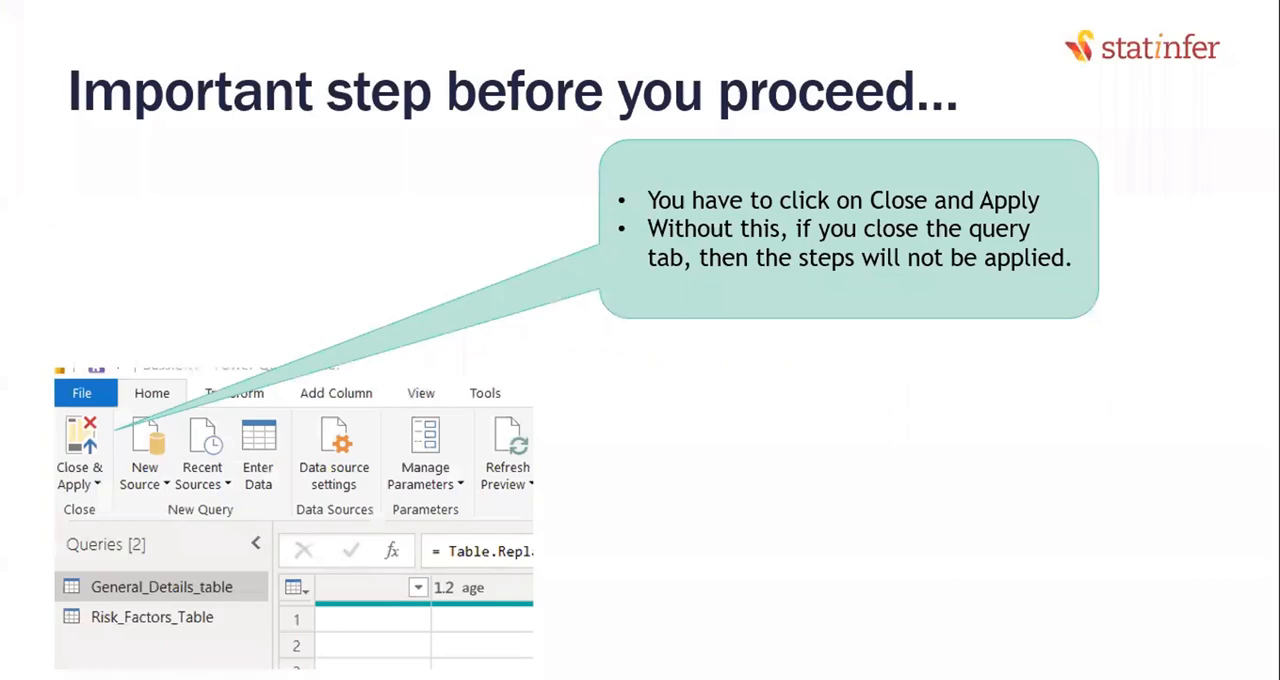
key(Right)
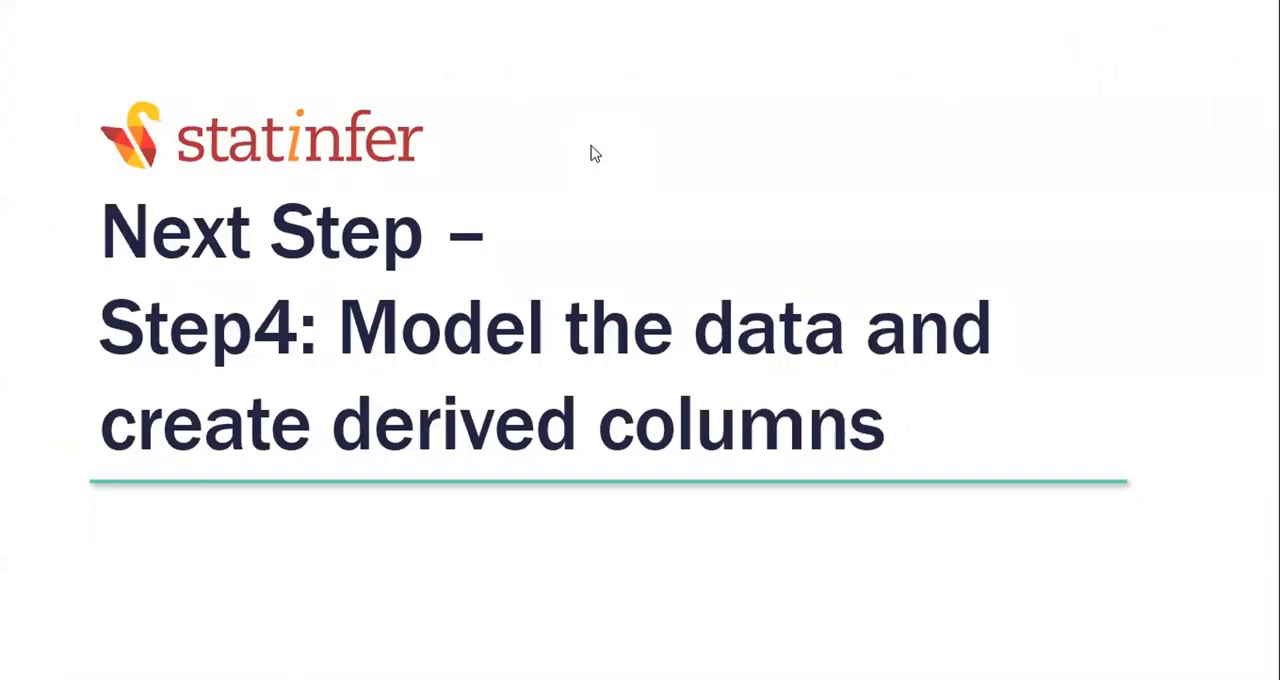
drag(557, 203, 573, 140)
drag(755, 227, 749, 149)
drag(676, 187, 818, 197)
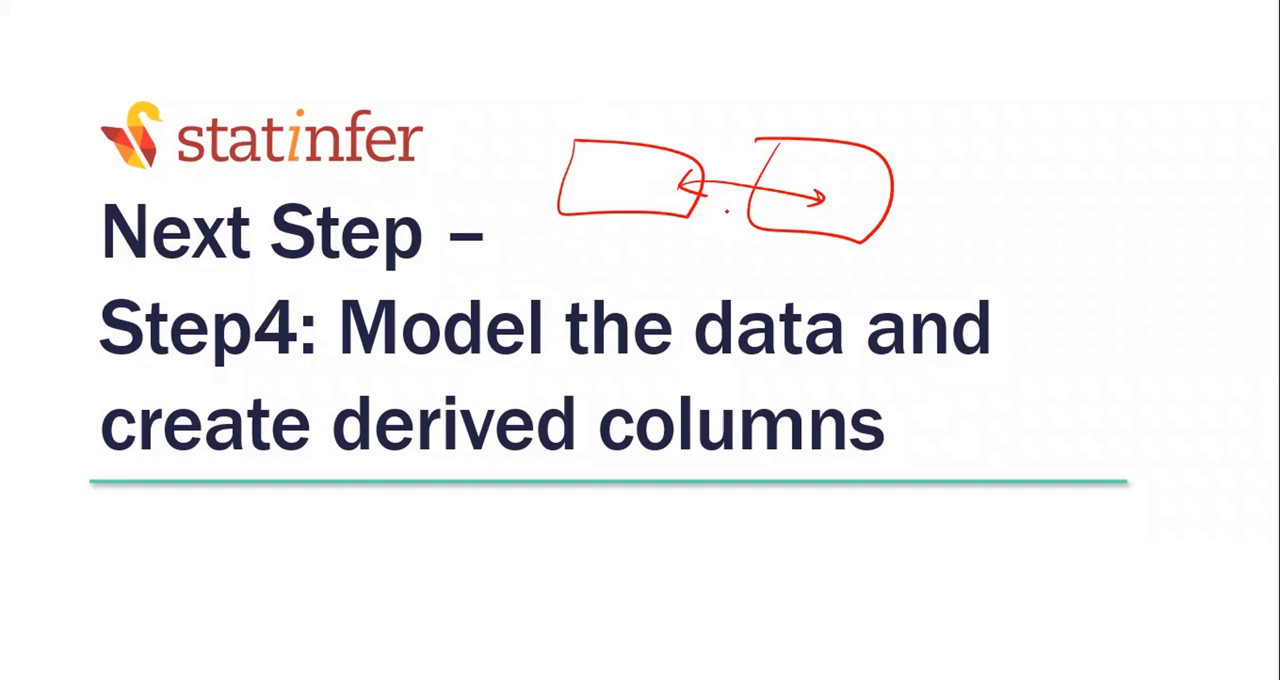
drag(701, 172, 804, 167)
mouse_move(697, 160)
mouse_down()
mouse_move(694, 189)
mouse_move(766, 194)
mouse_up()
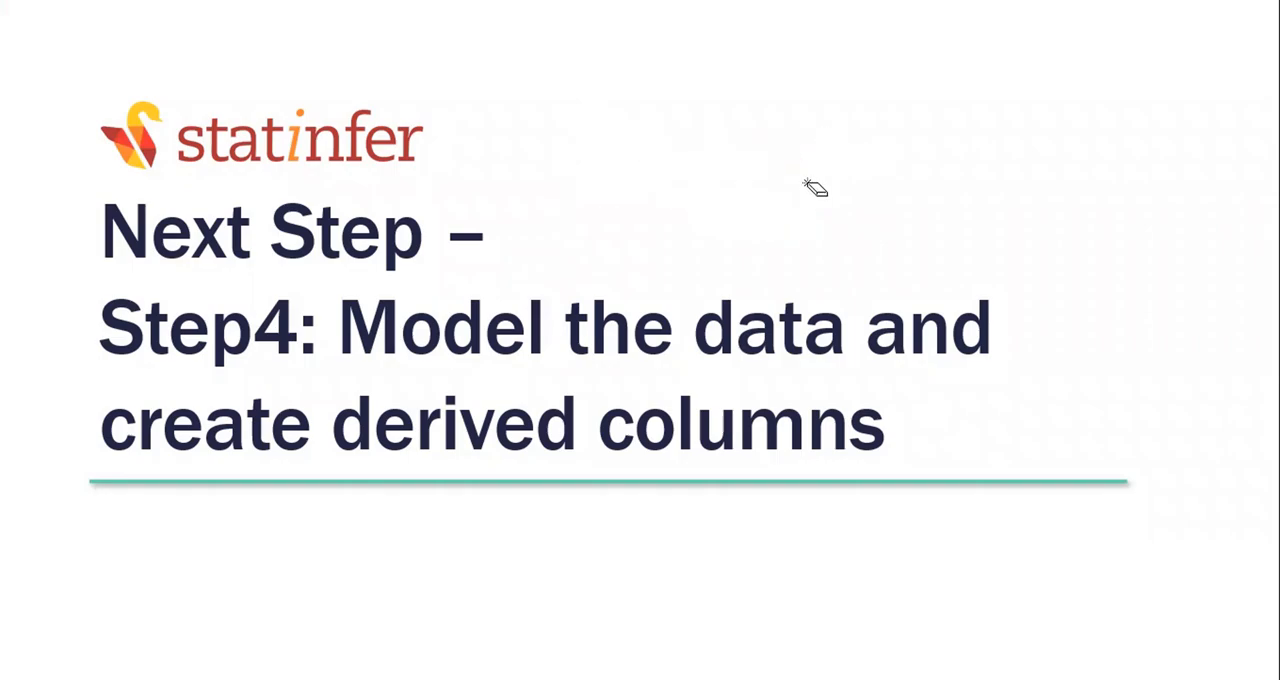